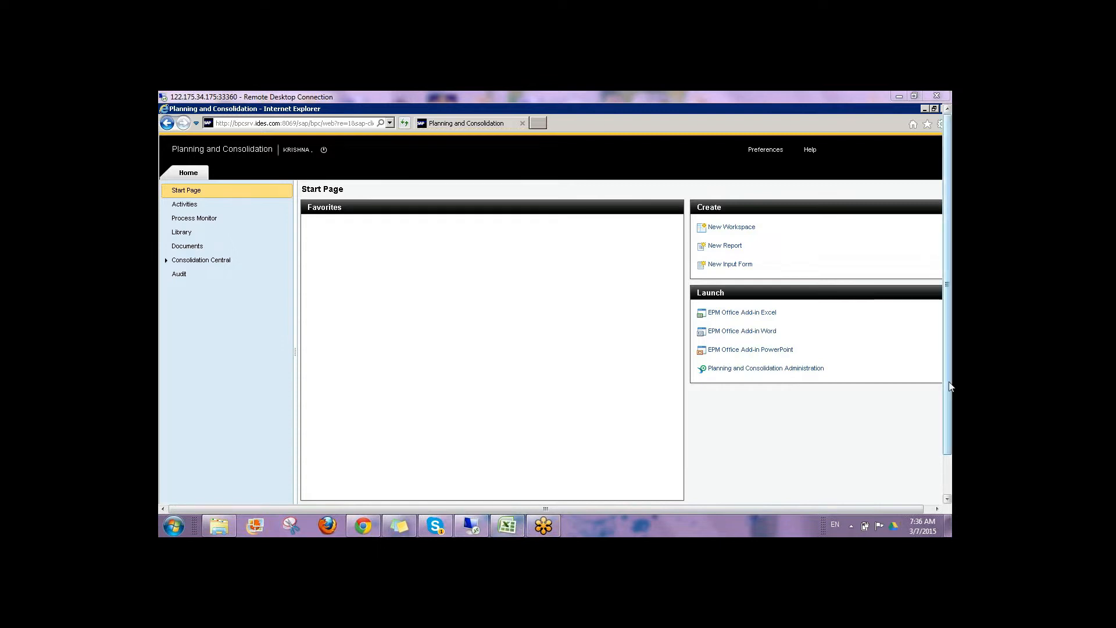
# - Switch to the Excel workbook Training - Live Demo others.xls and select the REVENUE box on Sheet2
pyautogui.click(948, 460)
pyautogui.click(501, 527)
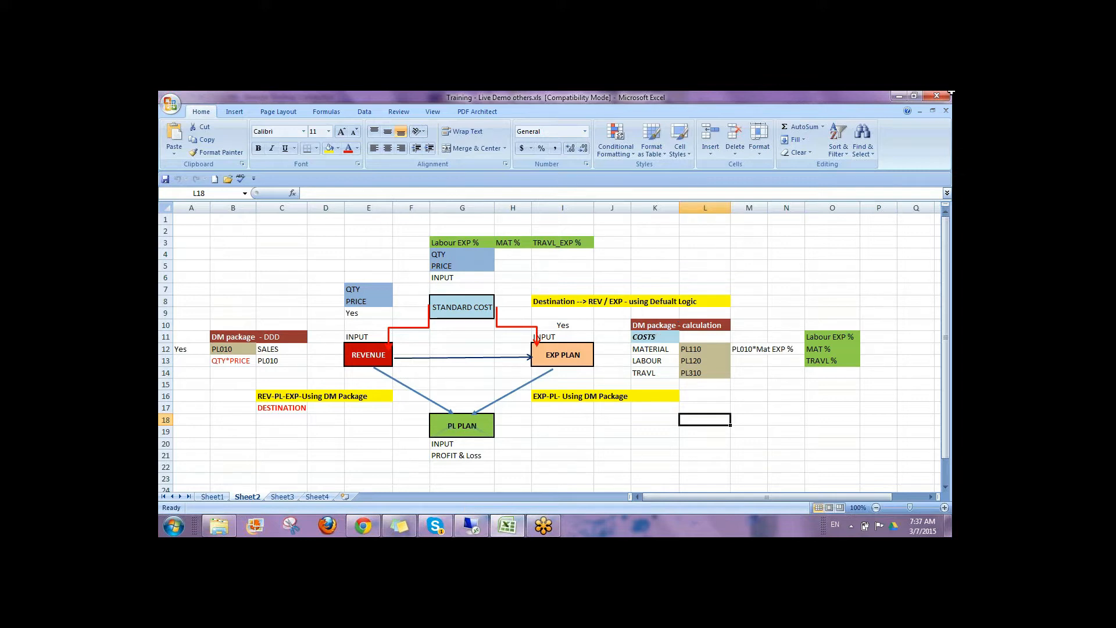
pyautogui.click(688, 243)
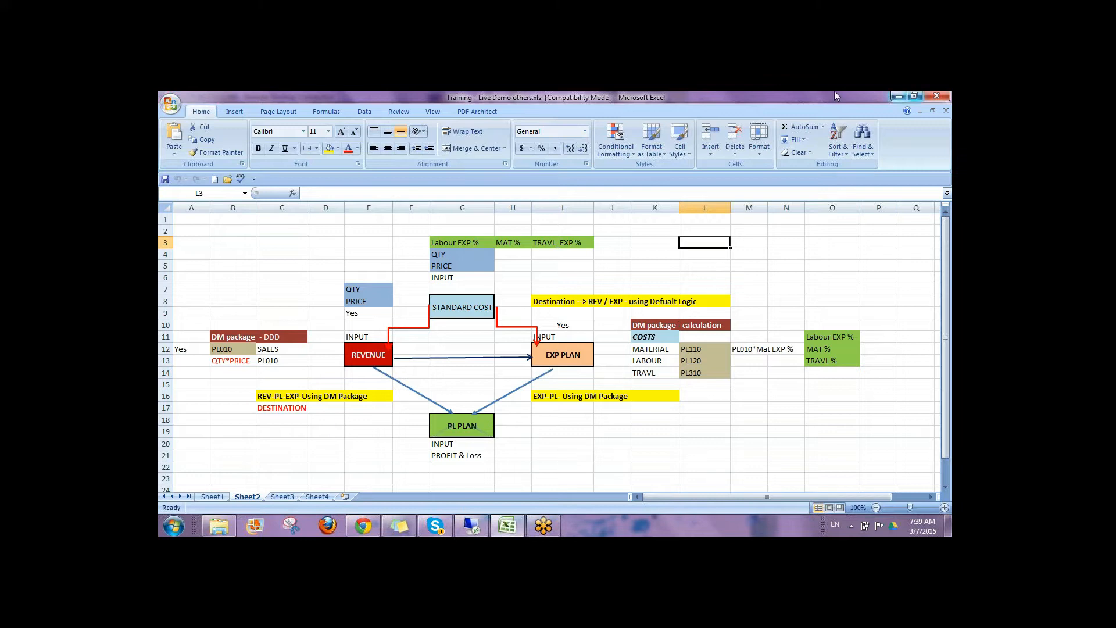
pyautogui.click(358, 355)
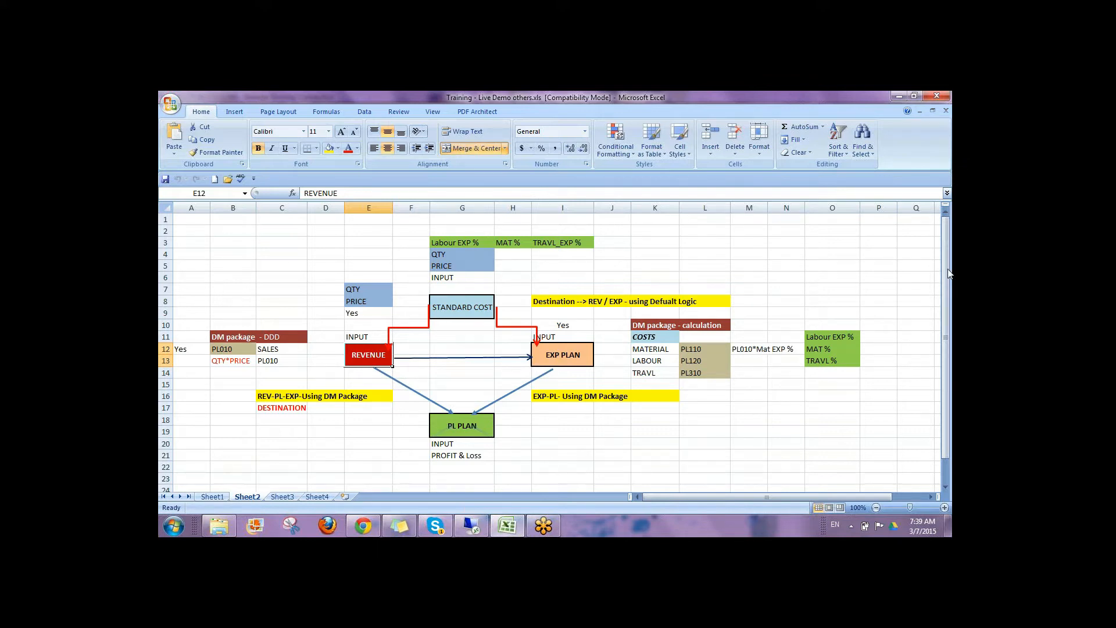
# - With a green drawing pen, number the STANDARD COST, REVENUE, EXP PLAN and PL PLAN boxes 1 to 4
pyautogui.click(895, 297)
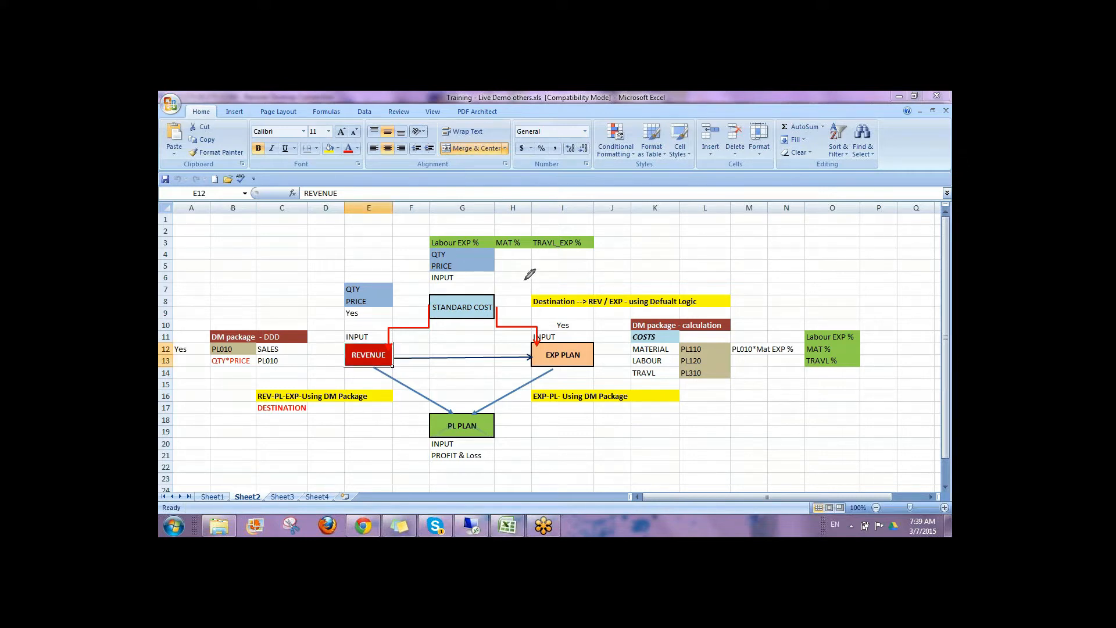
pyautogui.moveTo(509, 284)
pyautogui.mouseDown()
pyautogui.moveTo(509, 294)
pyautogui.moveTo(507, 277)
pyautogui.mouseUp()
pyautogui.moveTo(315, 358)
pyautogui.mouseDown()
pyautogui.moveTo(323, 378)
pyautogui.moveTo(315, 347)
pyautogui.mouseUp()
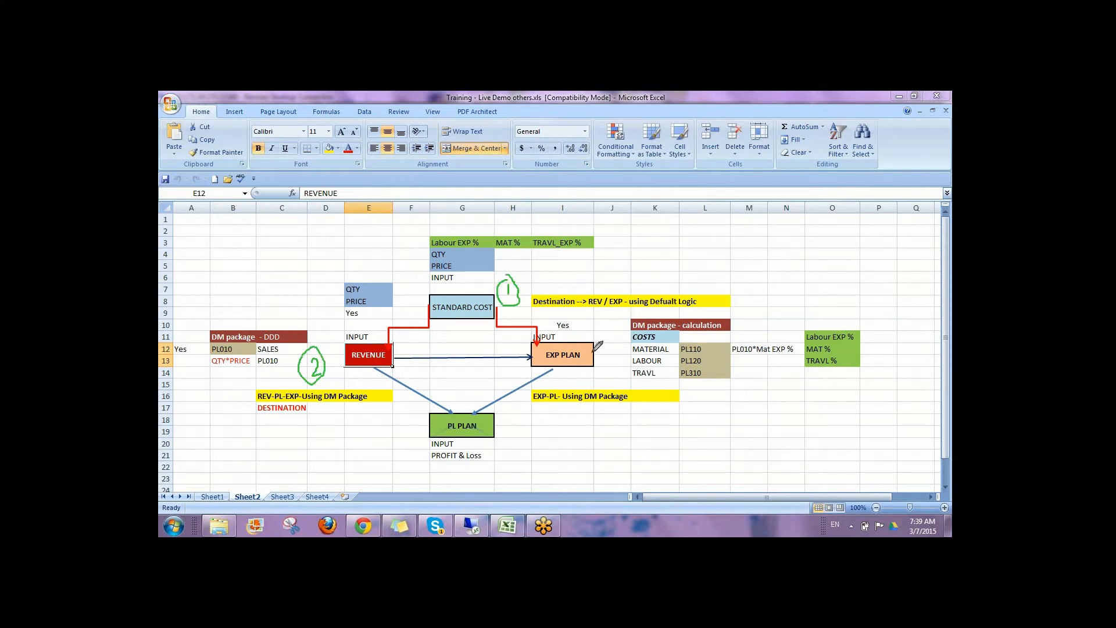
pyautogui.moveTo(602, 345)
pyautogui.mouseDown()
pyautogui.moveTo(599, 363)
pyautogui.moveTo(623, 335)
pyautogui.moveTo(604, 333)
pyautogui.mouseUp()
pyautogui.moveTo(516, 446)
pyautogui.mouseDown()
pyautogui.moveTo(521, 471)
pyautogui.moveTo(541, 468)
pyautogui.moveTo(530, 442)
pyautogui.moveTo(512, 438)
pyautogui.mouseUp()
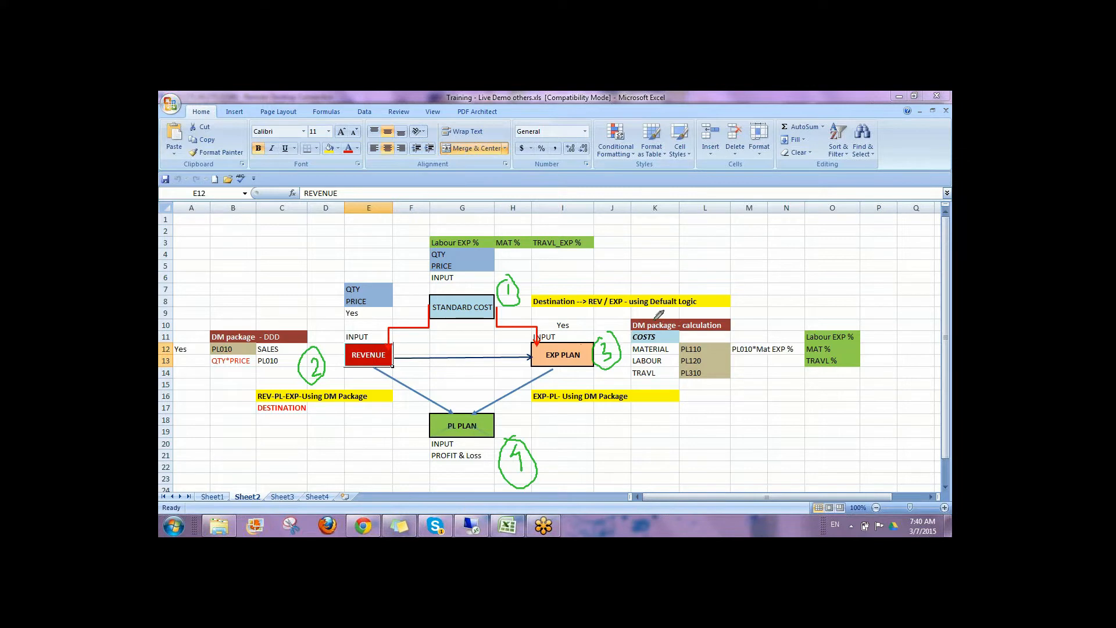
# - Draw five pen branches from the EXP PLAN number to handwritten letters and clear all pen marks from the diagram
pyautogui.moveTo(620, 337)
pyautogui.mouseDown()
pyautogui.moveTo(692, 220)
pyautogui.moveTo(695, 237)
pyautogui.moveTo(720, 239)
pyautogui.mouseUp()
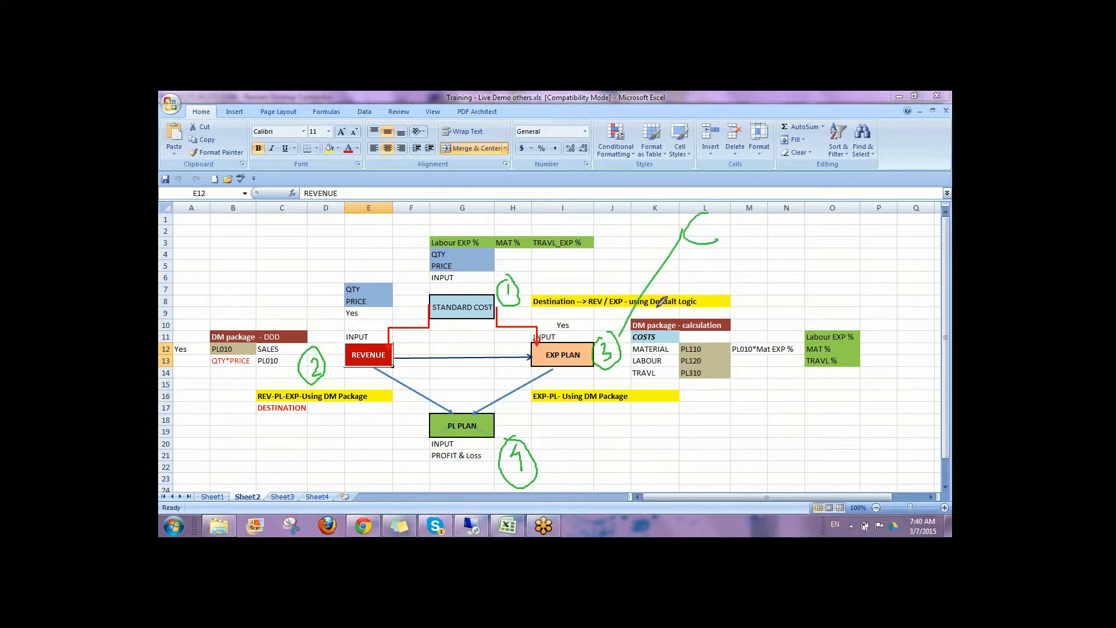
pyautogui.moveTo(622, 335)
pyautogui.mouseDown()
pyautogui.moveTo(710, 269)
pyautogui.moveTo(724, 284)
pyautogui.moveTo(718, 258)
pyautogui.mouseUp()
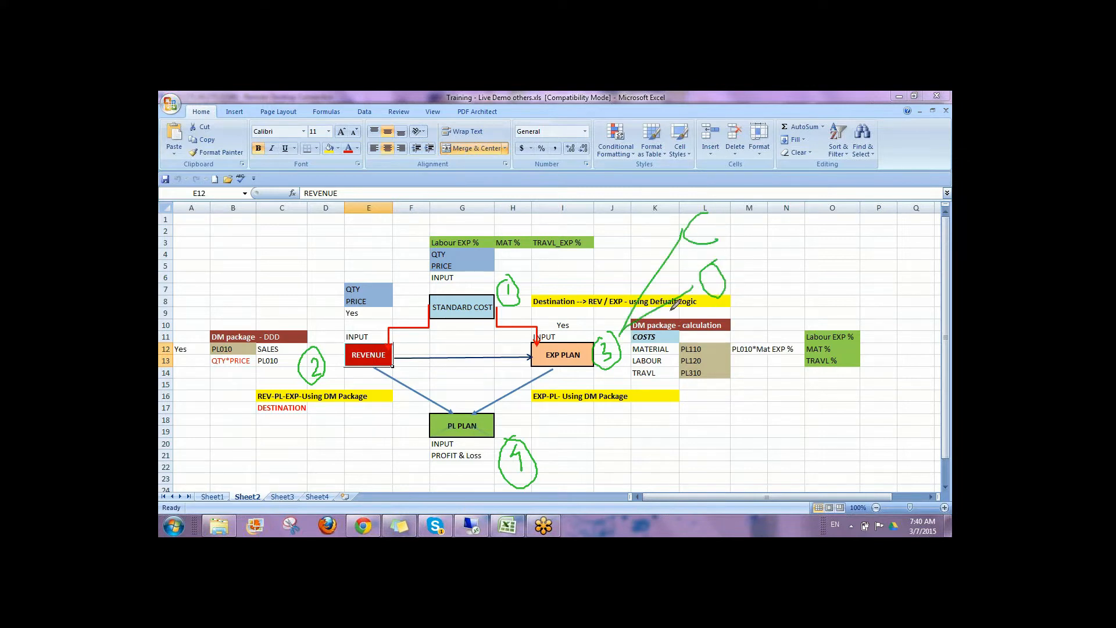
pyautogui.moveTo(620, 335)
pyautogui.mouseDown()
pyautogui.moveTo(701, 330)
pyautogui.moveTo(727, 346)
pyautogui.moveTo(737, 325)
pyautogui.mouseUp()
pyautogui.moveTo(619, 335)
pyautogui.mouseDown()
pyautogui.moveTo(634, 357)
pyautogui.moveTo(729, 371)
pyautogui.moveTo(721, 361)
pyautogui.moveTo(759, 375)
pyautogui.mouseUp()
pyautogui.moveTo(621, 336); pyautogui.dragTo(738, 435)
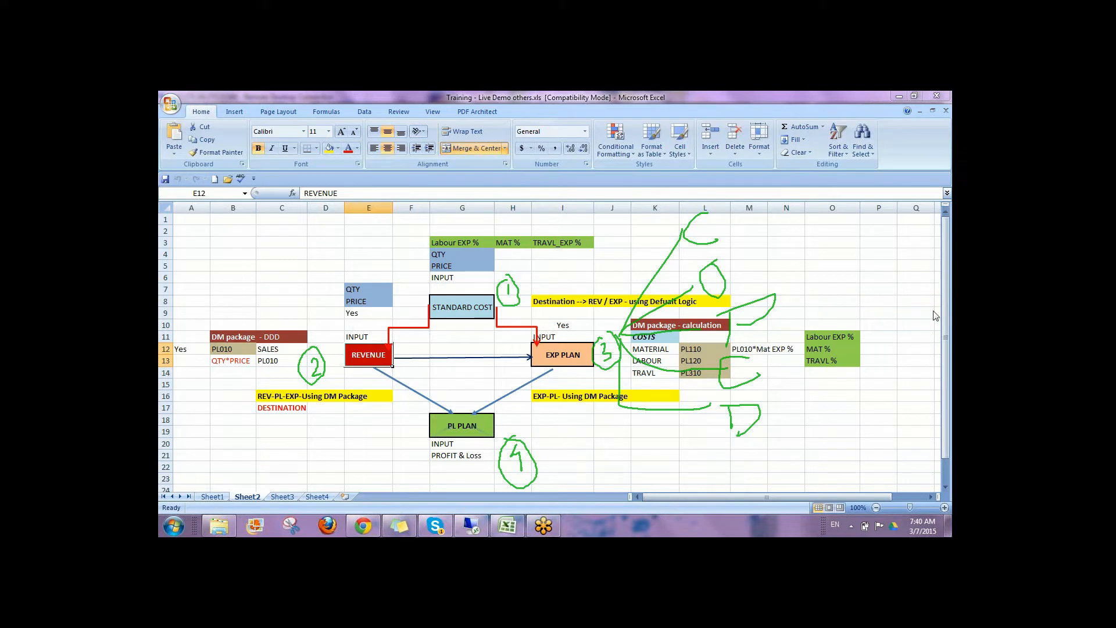
pyautogui.click(900, 347)
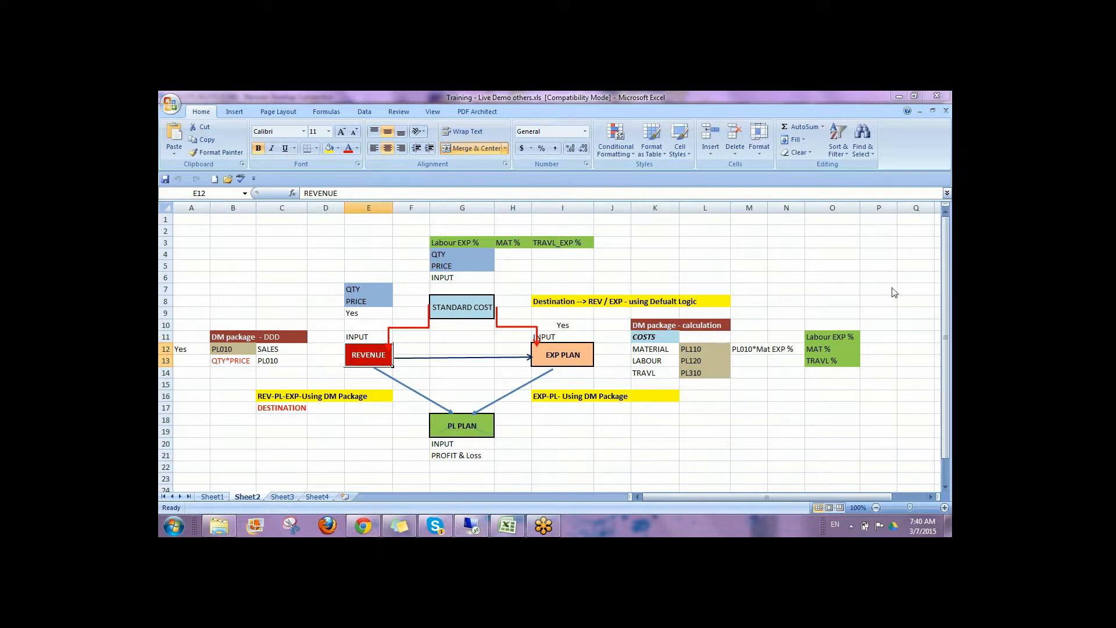
# - Select the STANDARD COST box, handwrite "Standard Cost", "HR" and two "AVG" notes beside the diagram, and underline "Standard Cost"
pyautogui.click(627, 434)
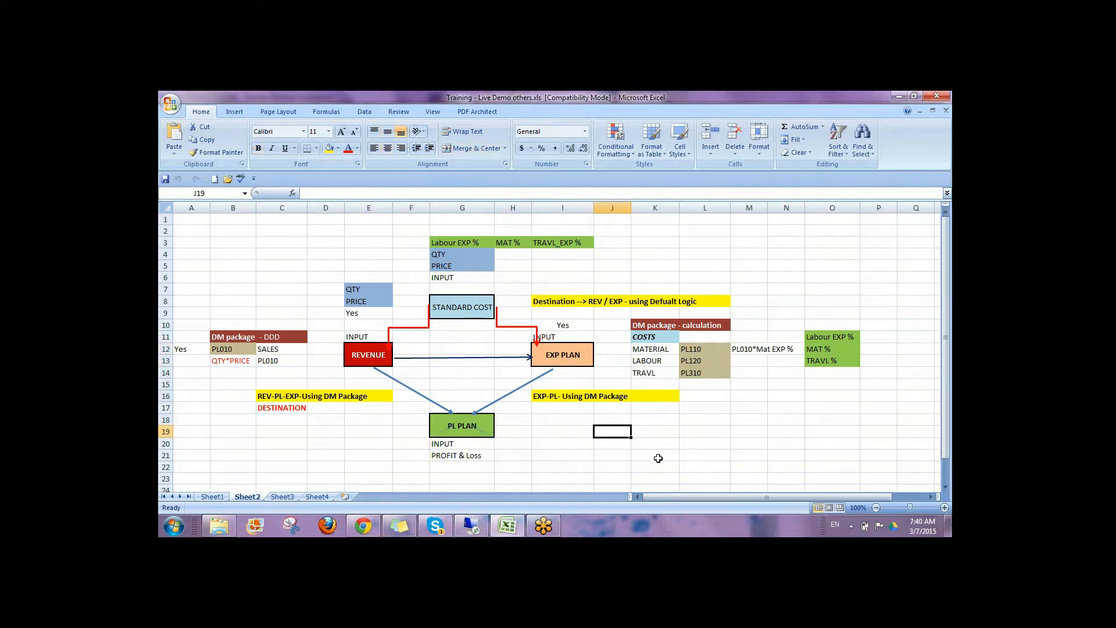
pyautogui.click(459, 308)
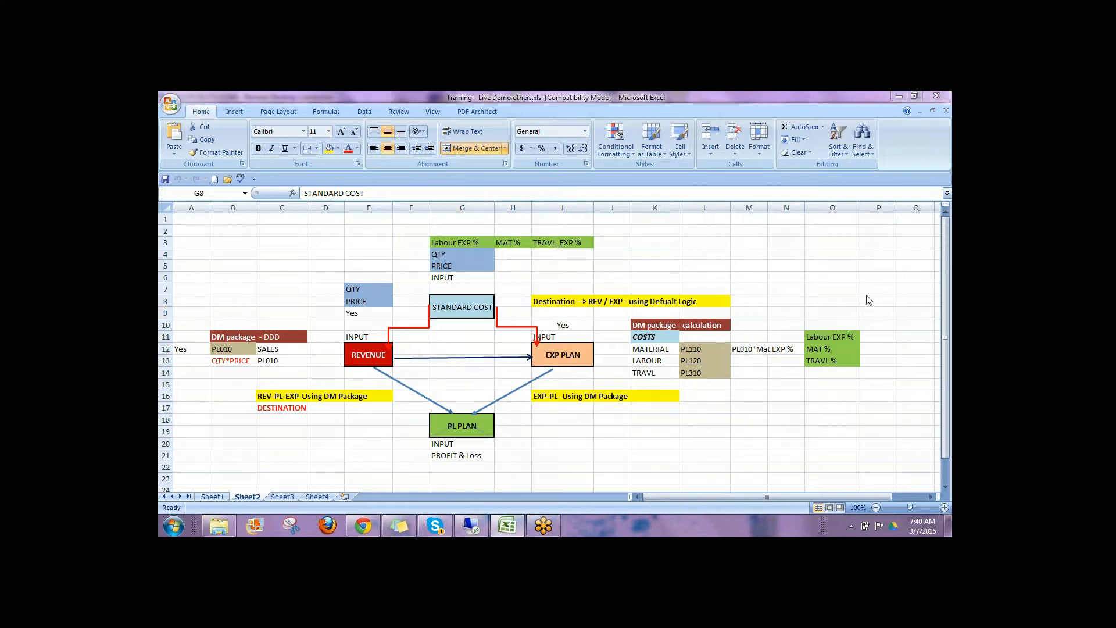
pyautogui.moveTo(707, 244)
pyautogui.mouseDown()
pyautogui.moveTo(686, 279)
pyautogui.moveTo(731, 260)
pyautogui.moveTo(753, 273)
pyautogui.moveTo(792, 225)
pyautogui.moveTo(801, 247)
pyautogui.moveTo(828, 249)
pyautogui.moveTo(870, 223)
pyautogui.moveTo(881, 236)
pyautogui.moveTo(915, 226)
pyautogui.moveTo(919, 249)
pyautogui.moveTo(923, 237)
pyautogui.mouseUp()
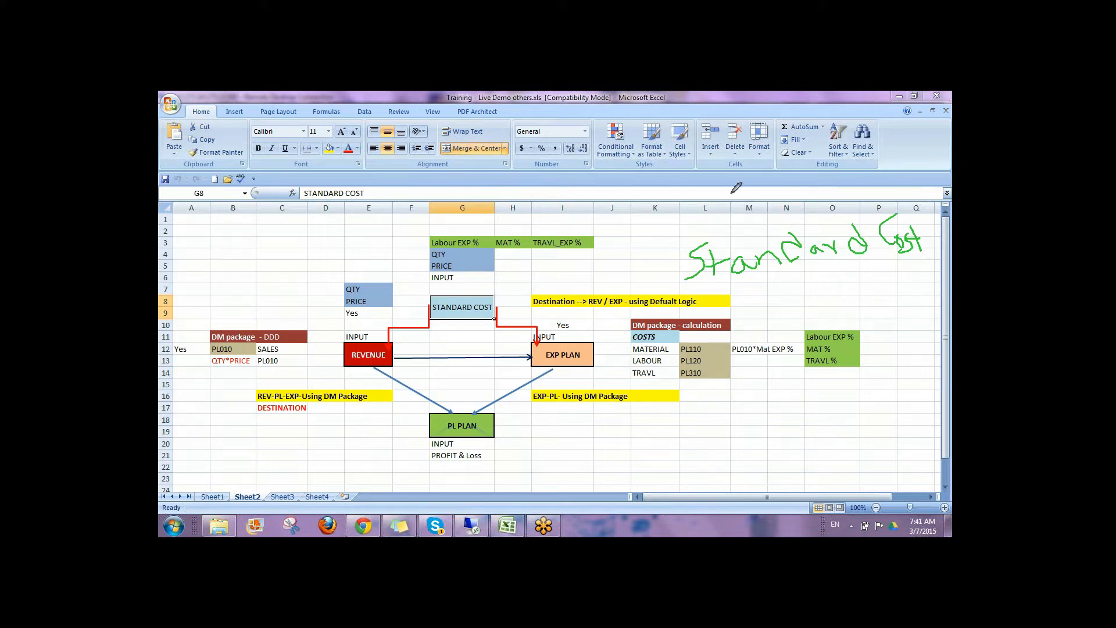
pyautogui.moveTo(797, 282)
pyautogui.mouseDown()
pyautogui.moveTo(804, 309)
pyautogui.moveTo(818, 297)
pyautogui.moveTo(822, 314)
pyautogui.moveTo(819, 293)
pyautogui.moveTo(836, 300)
pyautogui.moveTo(841, 278)
pyautogui.moveTo(855, 289)
pyautogui.mouseUp()
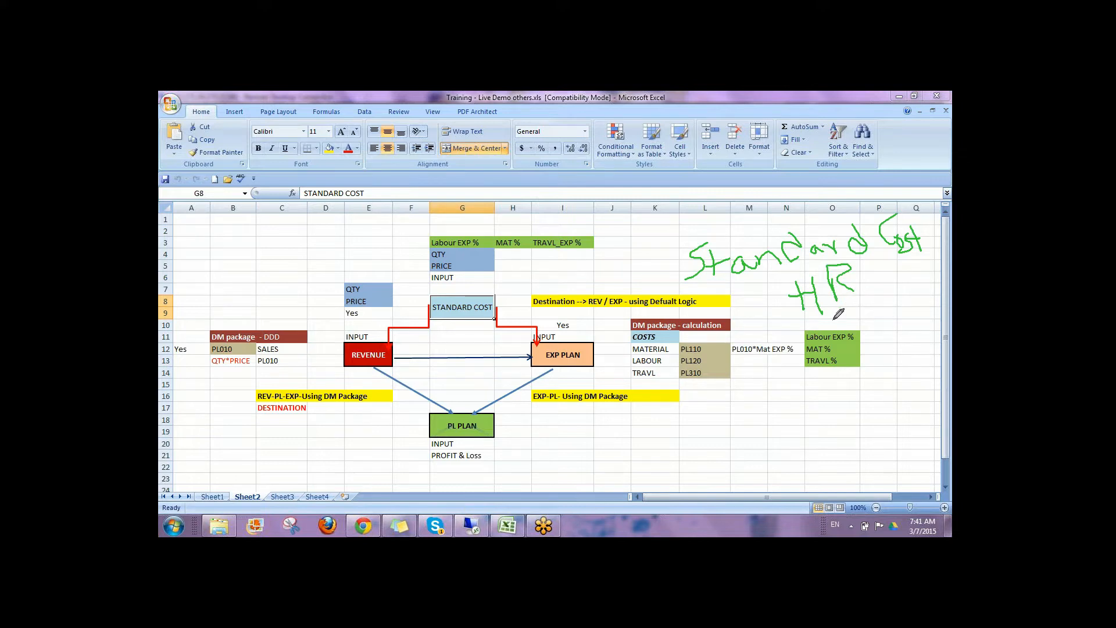
pyautogui.moveTo(805, 391)
pyautogui.mouseDown()
pyautogui.moveTo(808, 448)
pyautogui.moveTo(866, 380)
pyautogui.moveTo(890, 401)
pyautogui.moveTo(910, 372)
pyautogui.moveTo(912, 439)
pyautogui.mouseUp()
pyautogui.moveTo(809, 450)
pyautogui.mouseDown()
pyautogui.moveTo(779, 469)
pyautogui.moveTo(827, 494)
pyautogui.moveTo(853, 459)
pyautogui.moveTo(906, 455)
pyautogui.mouseUp()
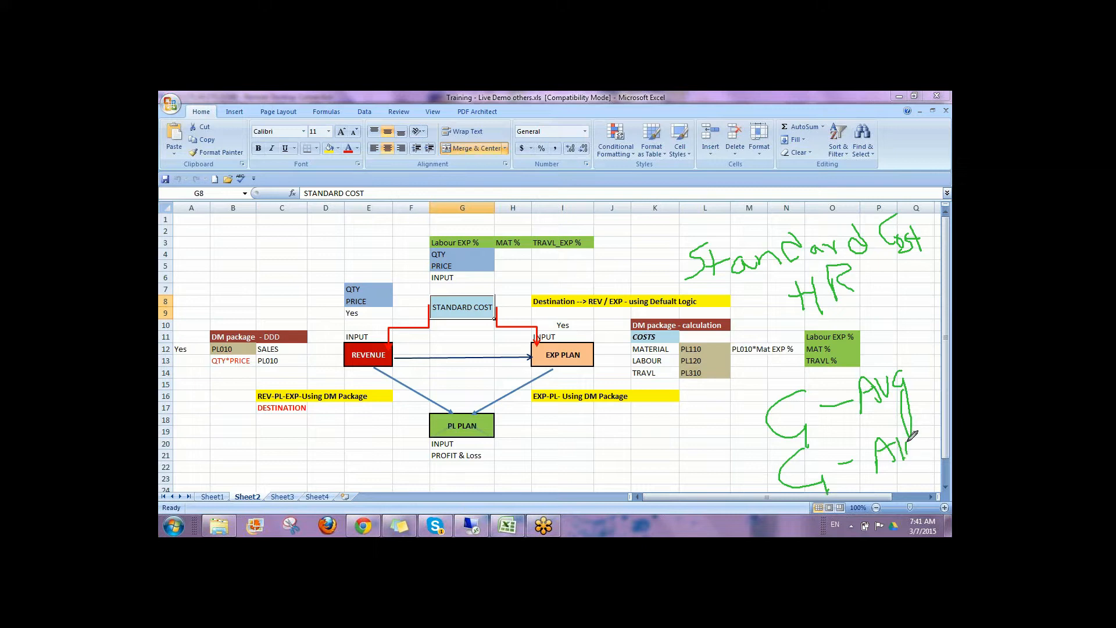
pyautogui.moveTo(693, 280); pyautogui.dragTo(904, 257)
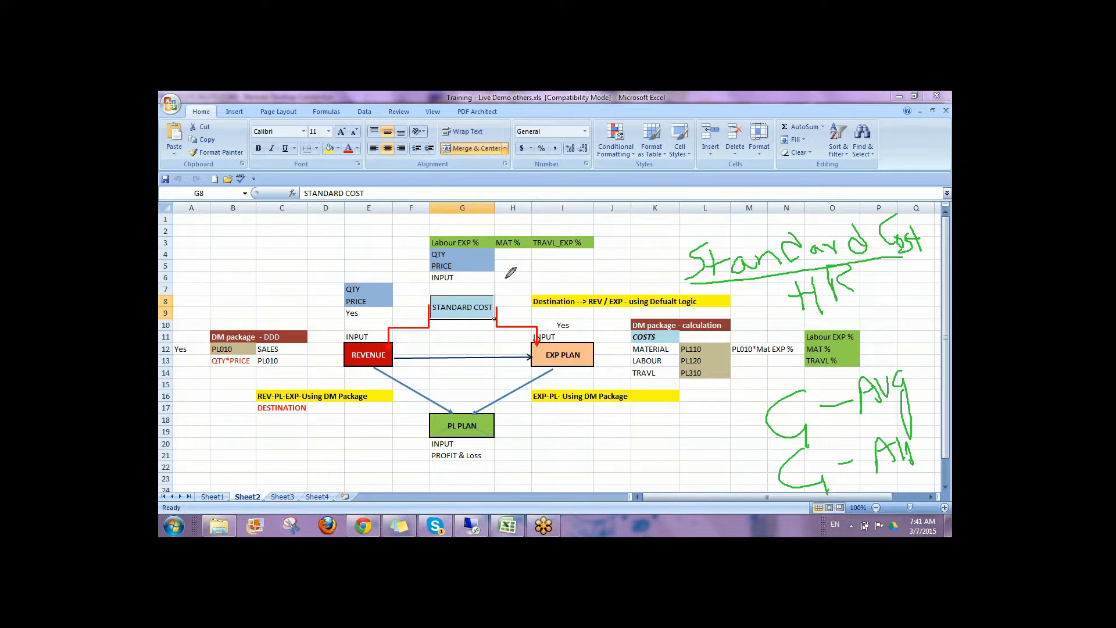
# - Circle the STANDARD COST box, draw arrows outward from it, and clear all pen marks
pyautogui.moveTo(504, 287)
pyautogui.mouseDown()
pyautogui.moveTo(425, 281)
pyautogui.moveTo(497, 321)
pyautogui.moveTo(509, 290)
pyautogui.mouseUp()
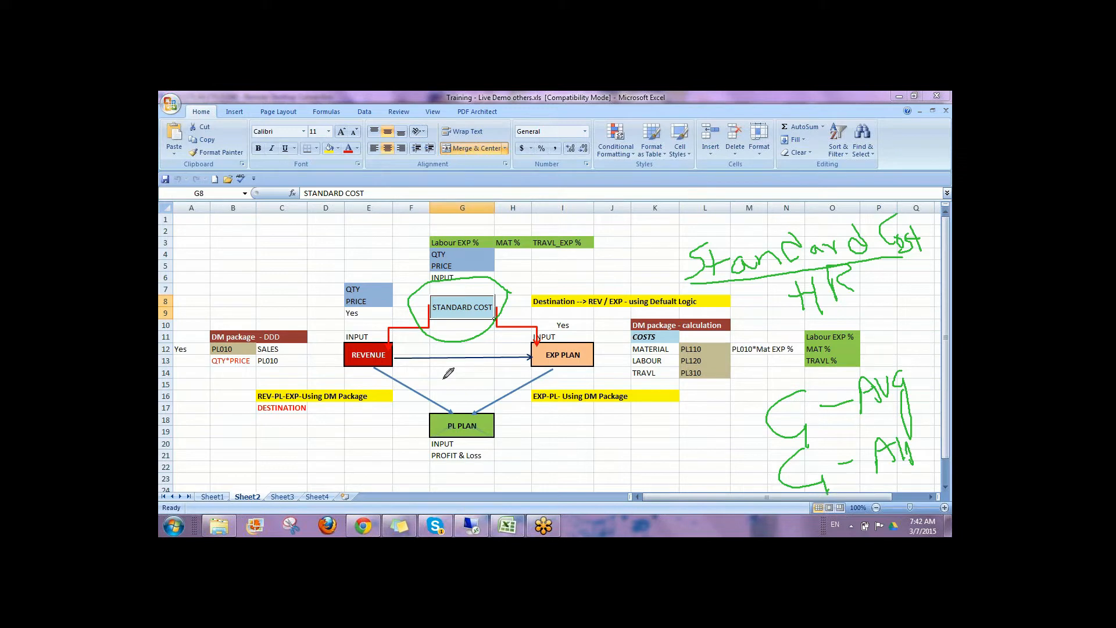
pyautogui.moveTo(490, 299)
pyautogui.mouseDown()
pyautogui.moveTo(553, 254)
pyautogui.moveTo(536, 289)
pyautogui.moveTo(606, 387)
pyautogui.moveTo(605, 358)
pyautogui.mouseUp()
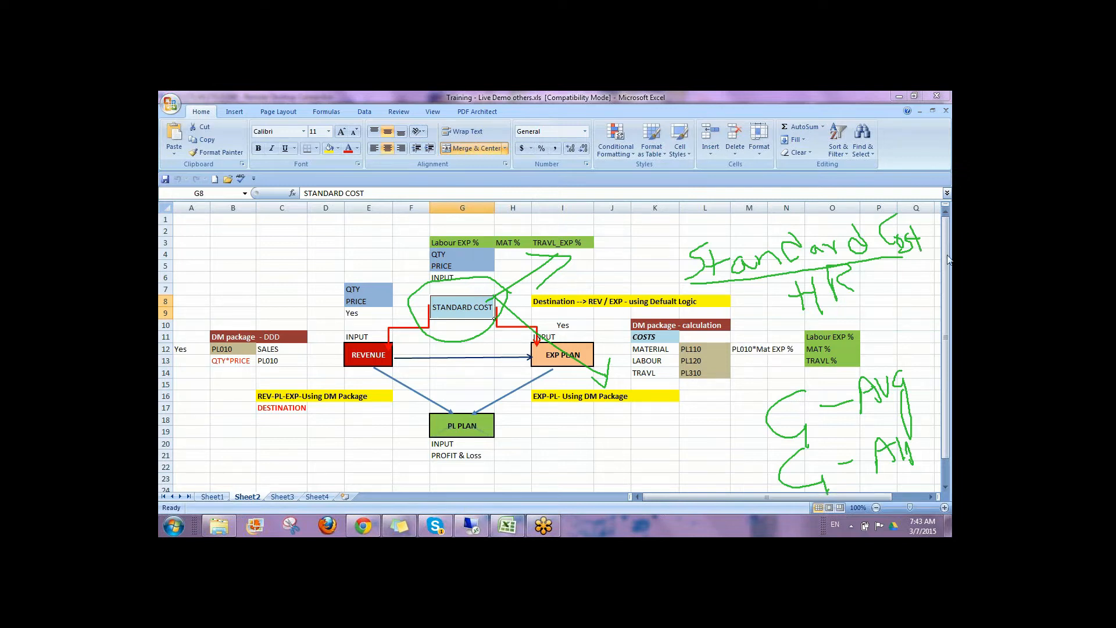
pyautogui.click(886, 349)
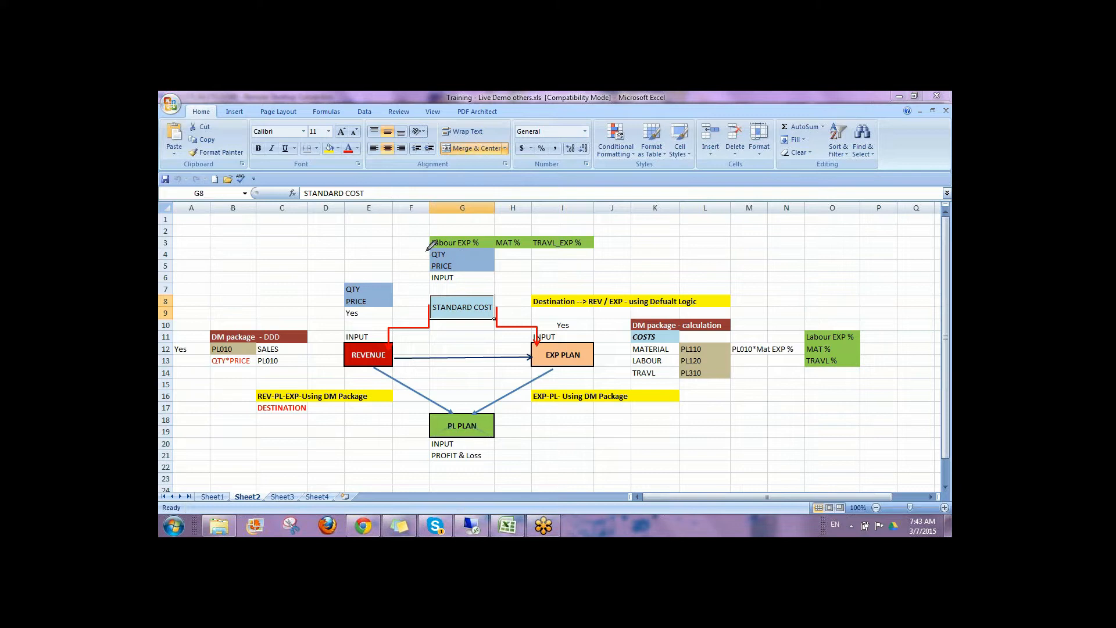
# - Outline the expense percentages with QTY and PRICE above the diagram and draw a pen arrow down to STANDARD COST
pyautogui.moveTo(427, 253)
pyautogui.mouseDown()
pyautogui.moveTo(423, 276)
pyautogui.moveTo(460, 289)
pyautogui.mouseUp()
pyautogui.moveTo(457, 238)
pyautogui.mouseDown()
pyautogui.moveTo(474, 217)
pyautogui.moveTo(573, 221)
pyautogui.mouseUp()
pyautogui.moveTo(457, 270)
pyautogui.mouseDown()
pyautogui.moveTo(457, 253)
pyautogui.moveTo(601, 236)
pyautogui.moveTo(557, 205)
pyautogui.moveTo(445, 224)
pyautogui.moveTo(427, 263)
pyautogui.moveTo(469, 291)
pyautogui.moveTo(486, 284)
pyautogui.mouseUp()
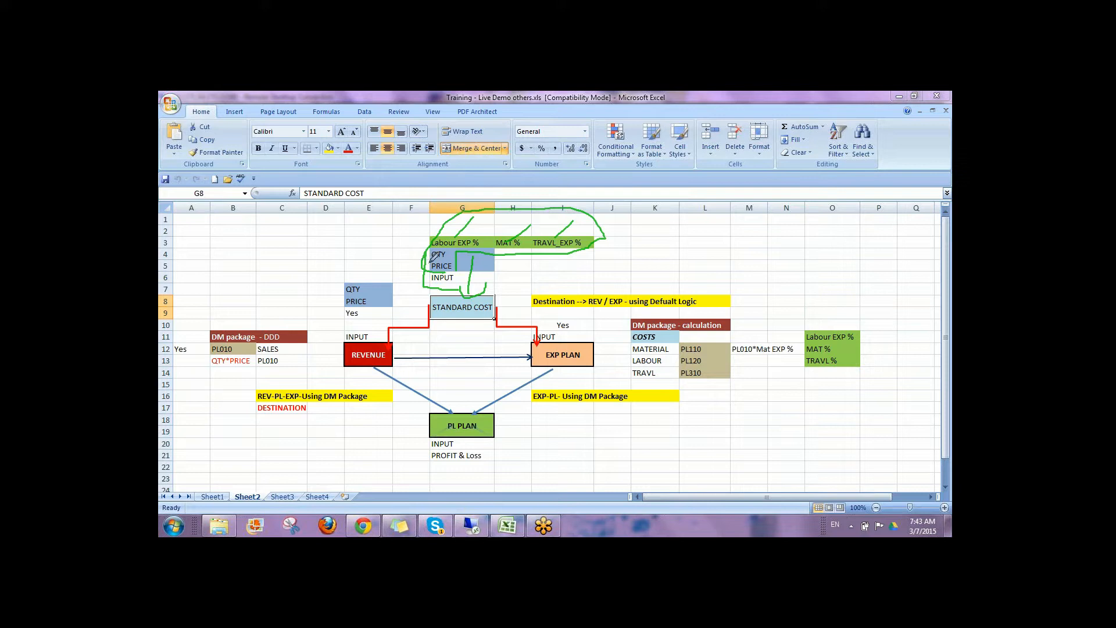
# - Draw pen arrows from the standard cost inputs toward REVENUE and EXP PLAN, circle EXP PLAN, and tick the three expense percentages
pyautogui.moveTo(404, 289)
pyautogui.mouseDown()
pyautogui.moveTo(394, 302)
pyautogui.moveTo(417, 298)
pyautogui.mouseUp()
pyautogui.moveTo(517, 245)
pyautogui.mouseDown()
pyautogui.moveTo(551, 349)
pyautogui.moveTo(564, 331)
pyautogui.mouseUp()
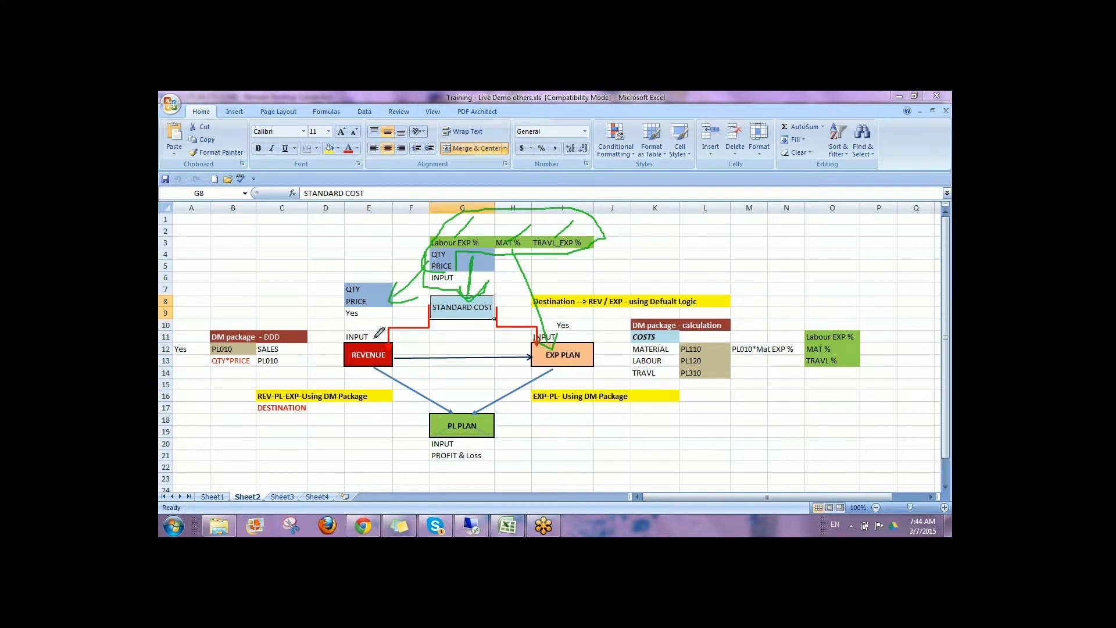
pyautogui.moveTo(394, 293); pyautogui.dragTo(376, 333)
pyautogui.moveTo(555, 336)
pyautogui.mouseDown()
pyautogui.moveTo(594, 342)
pyautogui.moveTo(544, 378)
pyautogui.moveTo(595, 343)
pyautogui.mouseUp()
pyautogui.moveTo(457, 227)
pyautogui.mouseDown()
pyautogui.moveTo(463, 237)
pyautogui.moveTo(479, 207)
pyautogui.moveTo(513, 234)
pyautogui.moveTo(531, 217)
pyautogui.moveTo(558, 234)
pyautogui.moveTo(575, 217)
pyautogui.mouseUp()
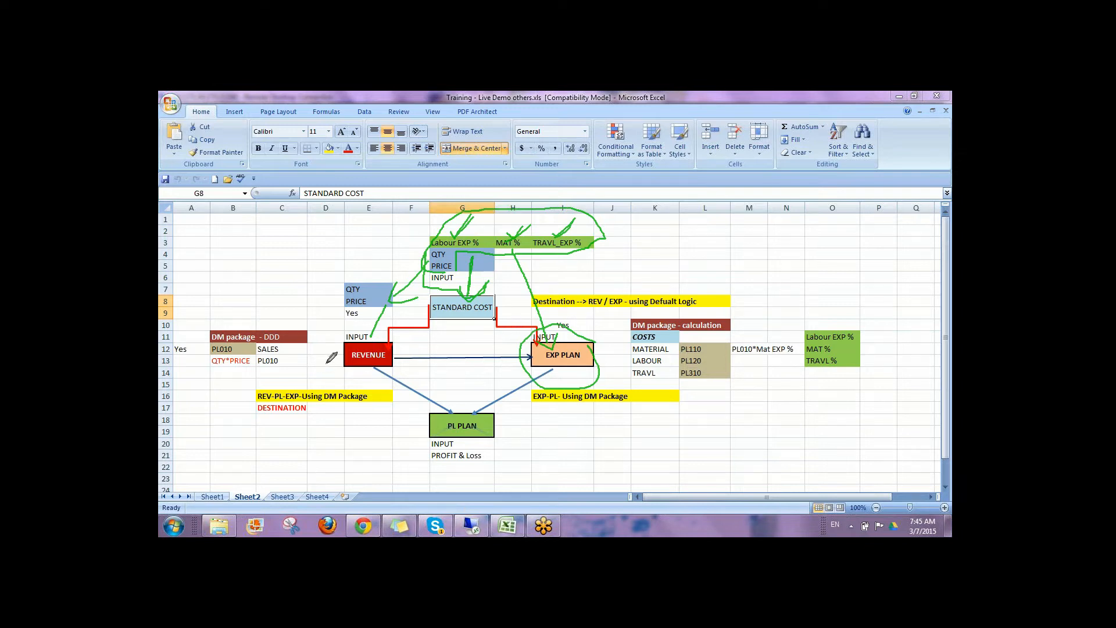
# - Number REVENUE 1 and EXP PLAN 2 with the pen, and draw arrows from REVENUE to EXP PLAN and PL PLAN
pyautogui.moveTo(329, 346)
pyautogui.mouseDown()
pyautogui.moveTo(312, 381)
pyautogui.moveTo(338, 358)
pyautogui.moveTo(332, 378)
pyautogui.mouseUp()
pyautogui.moveTo(612, 354)
pyautogui.mouseDown()
pyautogui.moveTo(635, 373)
pyautogui.moveTo(610, 379)
pyautogui.moveTo(627, 336)
pyautogui.mouseUp()
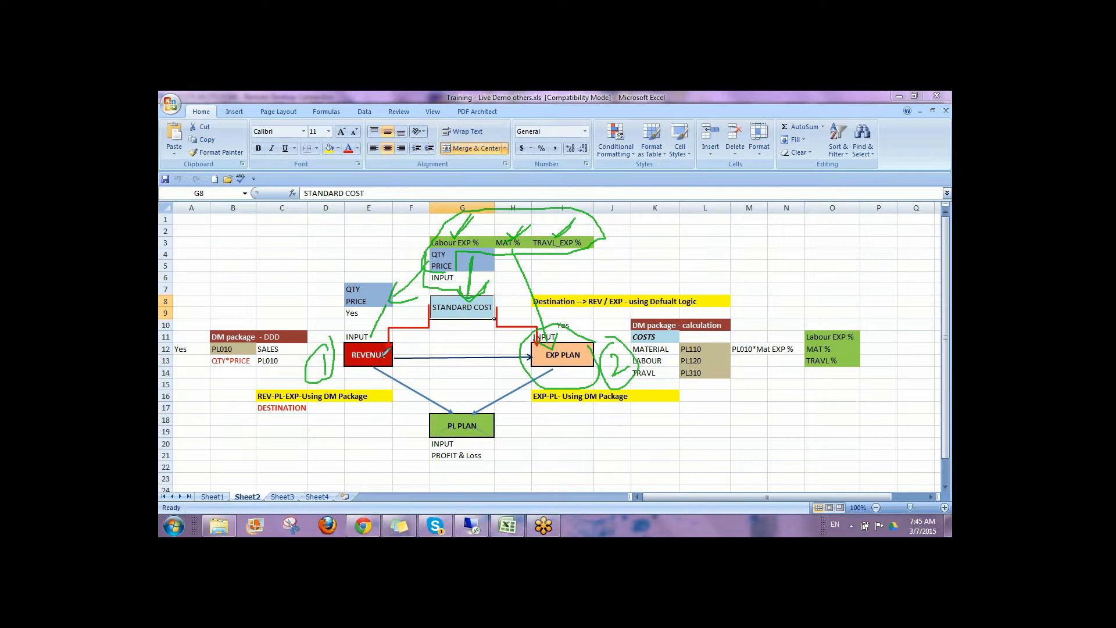
pyautogui.moveTo(388, 356)
pyautogui.mouseDown()
pyautogui.moveTo(527, 355)
pyautogui.moveTo(516, 343)
pyautogui.moveTo(513, 364)
pyautogui.mouseUp()
pyautogui.moveTo(394, 356)
pyautogui.mouseDown()
pyautogui.moveTo(478, 395)
pyautogui.moveTo(469, 405)
pyautogui.moveTo(476, 385)
pyautogui.mouseUp()
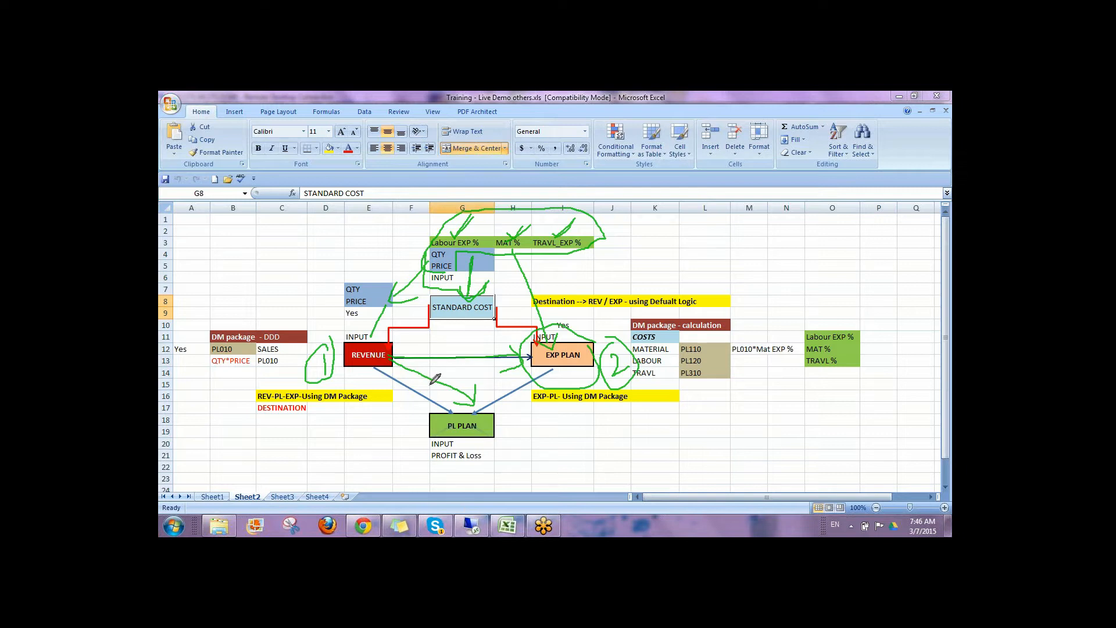
# - Handwrite "PL | BS | CF" beside the PL PLAN box
pyautogui.moveTo(542, 430)
pyautogui.mouseDown()
pyautogui.moveTo(544, 461)
pyautogui.moveTo(547, 449)
pyautogui.moveTo(582, 450)
pyautogui.moveTo(590, 468)
pyautogui.mouseUp()
pyautogui.moveTo(611, 421)
pyautogui.mouseDown()
pyautogui.moveTo(609, 454)
pyautogui.moveTo(618, 416)
pyautogui.moveTo(596, 454)
pyautogui.mouseUp()
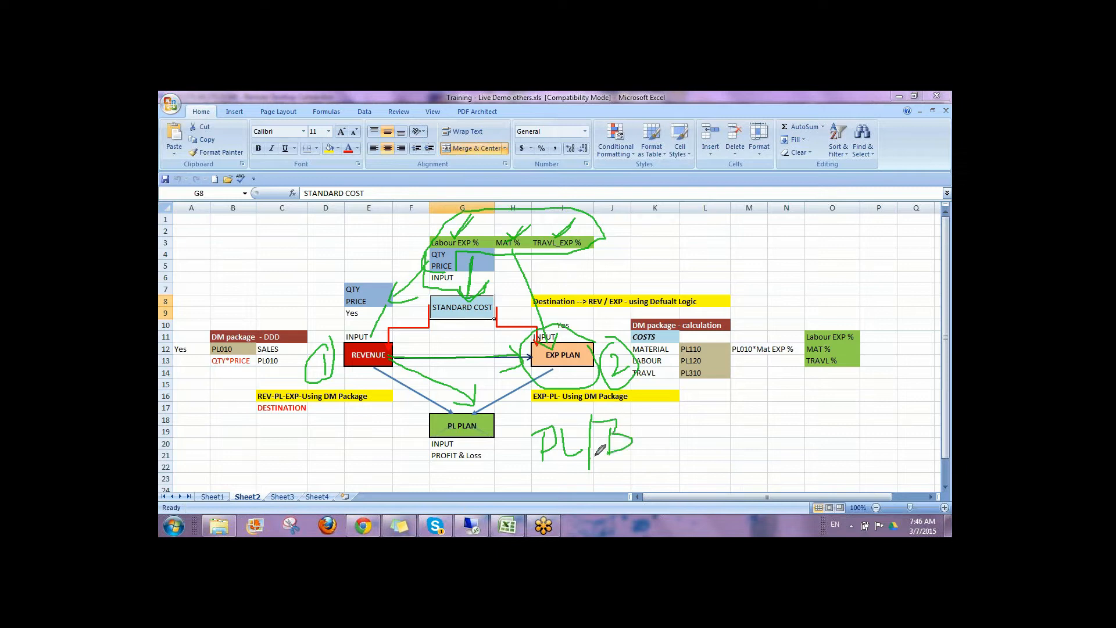
pyautogui.moveTo(650, 417)
pyautogui.mouseDown()
pyautogui.moveTo(634, 453)
pyautogui.moveTo(662, 463)
pyautogui.mouseUp()
pyautogui.moveTo(679, 427); pyautogui.dragTo(702, 455)
pyautogui.moveTo(719, 417)
pyautogui.mouseDown()
pyautogui.moveTo(709, 460)
pyautogui.moveTo(721, 446)
pyautogui.mouseUp()
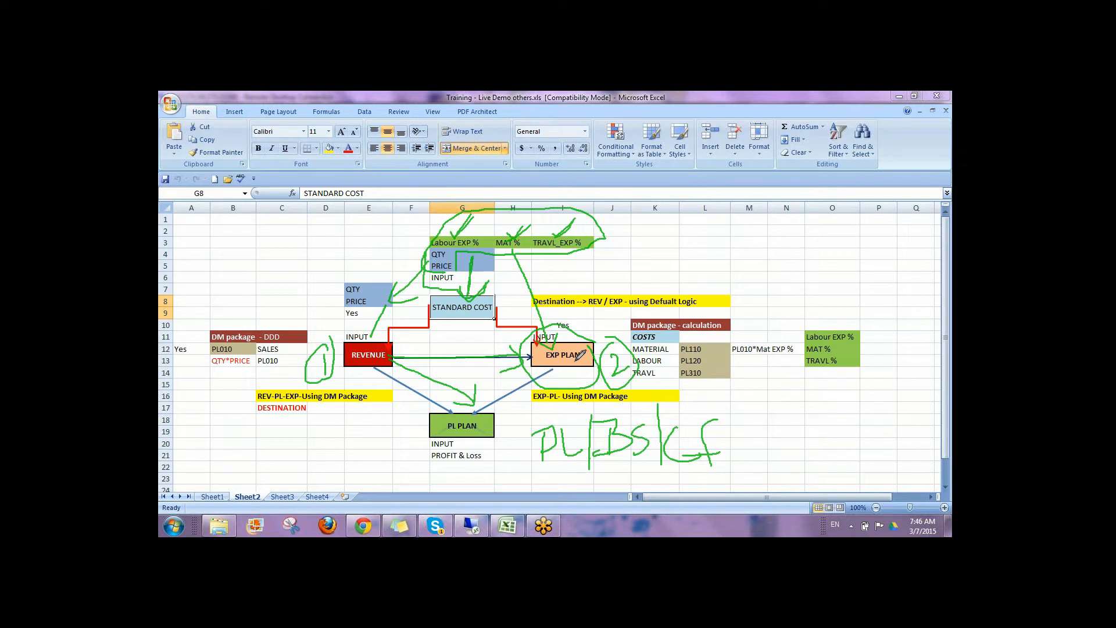
# - Draw pen arrows from EXP PLAN to PL PLAN and outward to blank space, and clear all pen marks
pyautogui.moveTo(560, 367); pyautogui.dragTo(483, 429)
pyautogui.moveTo(581, 349)
pyautogui.mouseDown()
pyautogui.moveTo(707, 254)
pyautogui.moveTo(704, 267)
pyautogui.mouseUp()
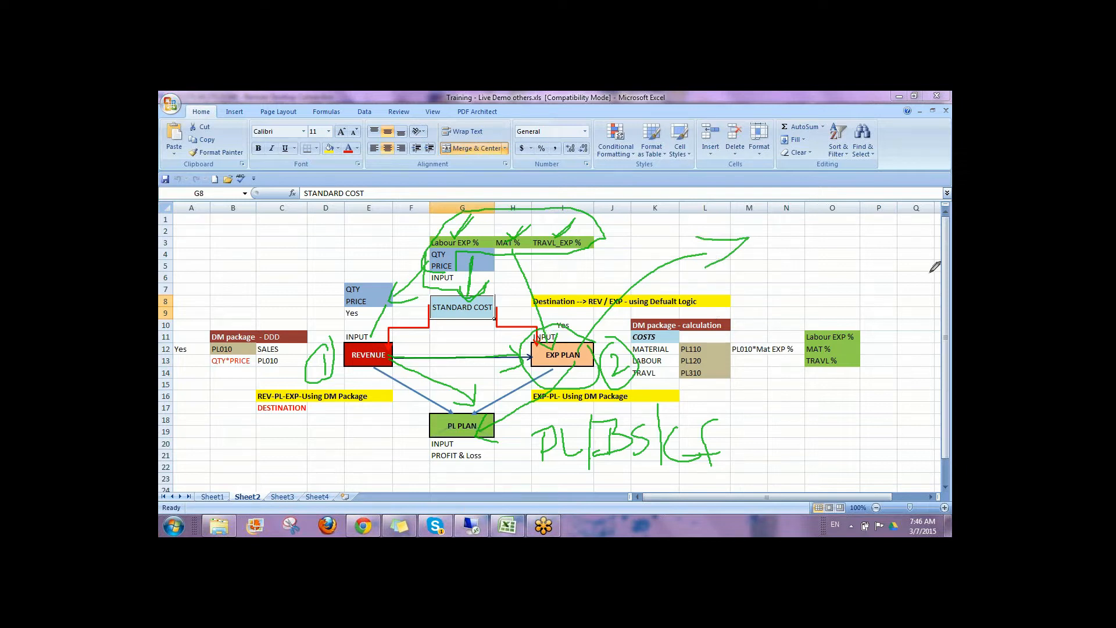
pyautogui.click(879, 347)
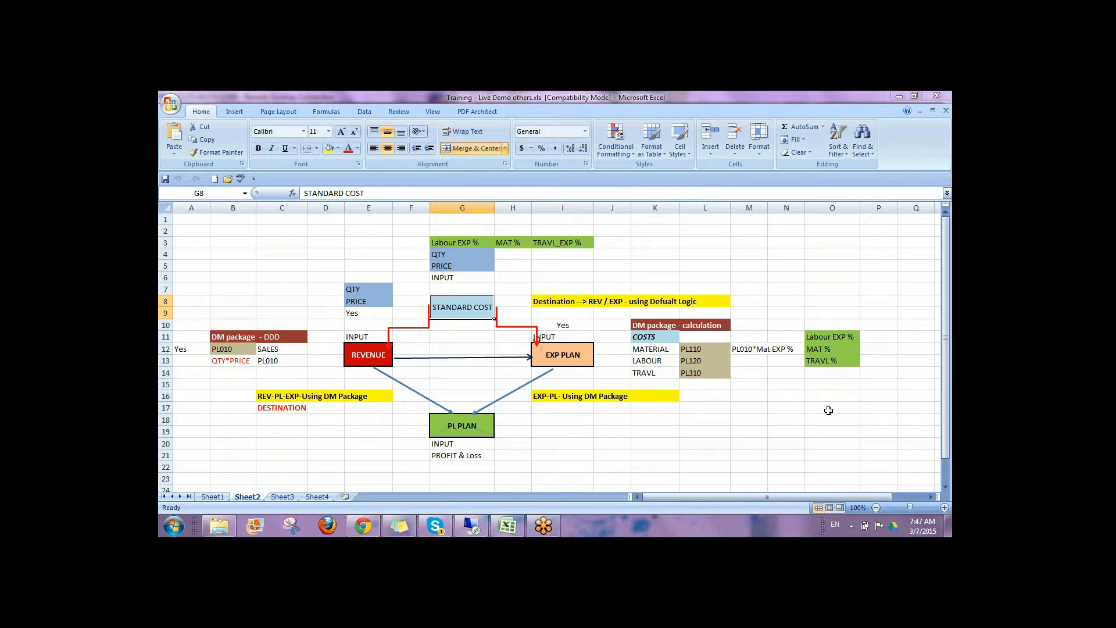
# - Insert a new worksheet and enter the heading COA in cell G5
pyautogui.click(346, 497)
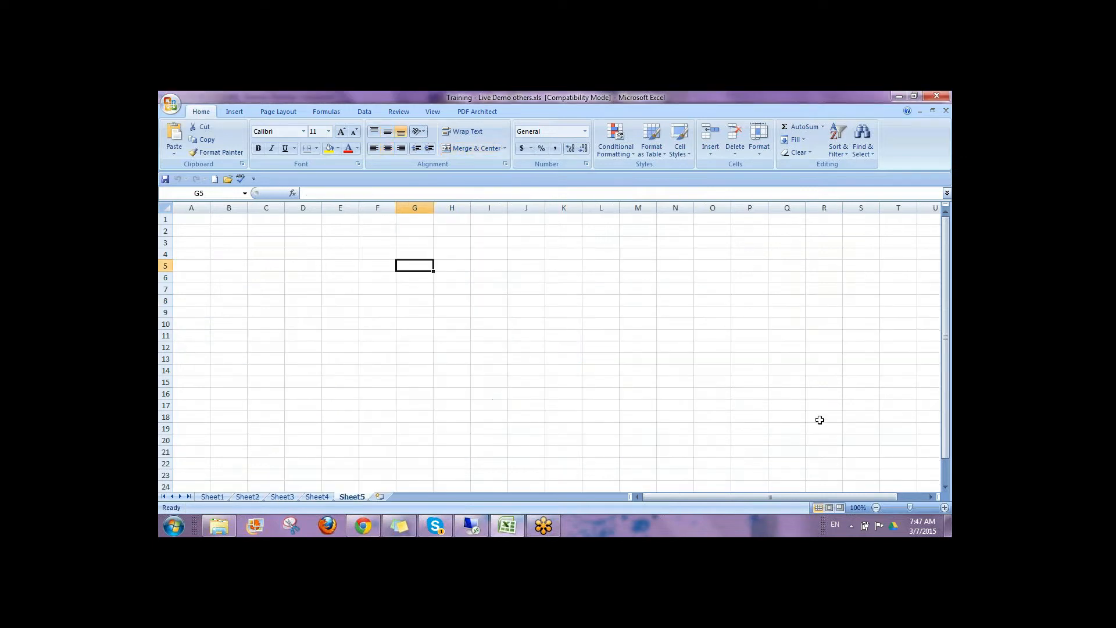
pyautogui.write('COA_1')
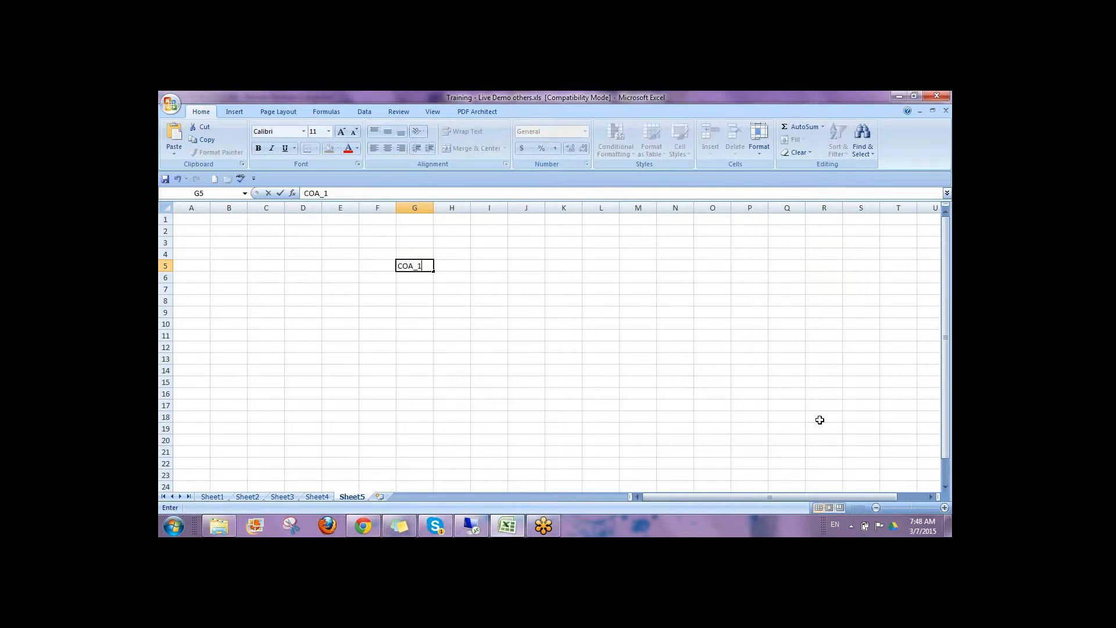
pyautogui.press('BackSpace')
pyautogui.press('BackSpace')
pyautogui.press('Return')
pyautogui.press('Return')
# - Enter GL_1 in cell G7 and GL_2 in cell G8 under the COA heading
pyautogui.write('GL_!')
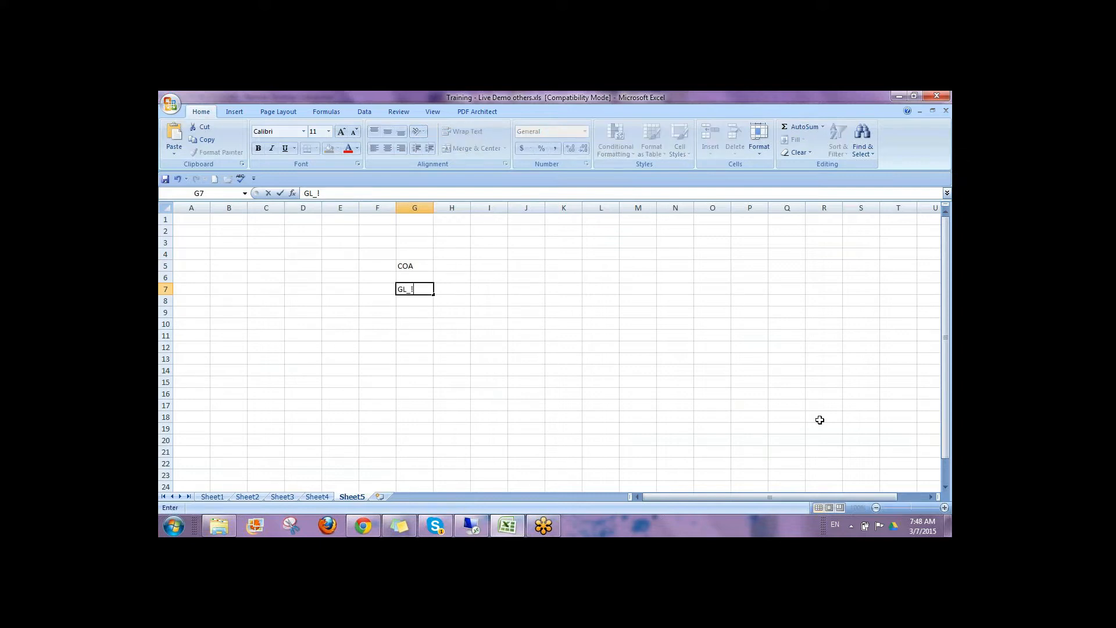
pyautogui.hotkey('ctrl', 'Return')
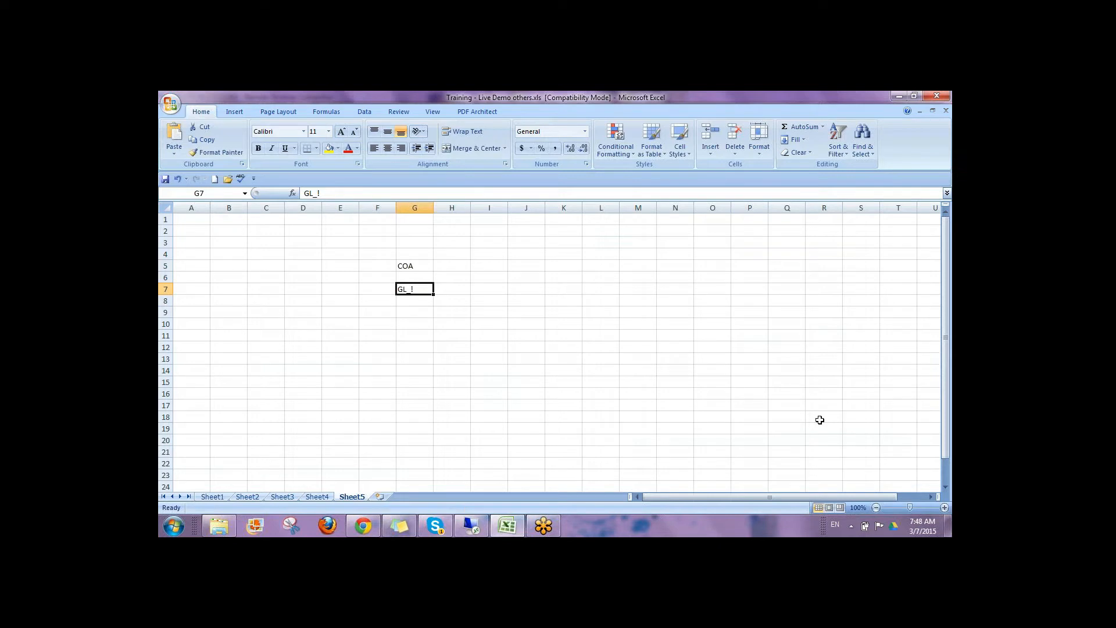
pyautogui.press('F2')
pyautogui.press('BackSpace')
pyautogui.write('1')
pyautogui.press('Return')
pyautogui.press('Down')
pyautogui.write('GL_')
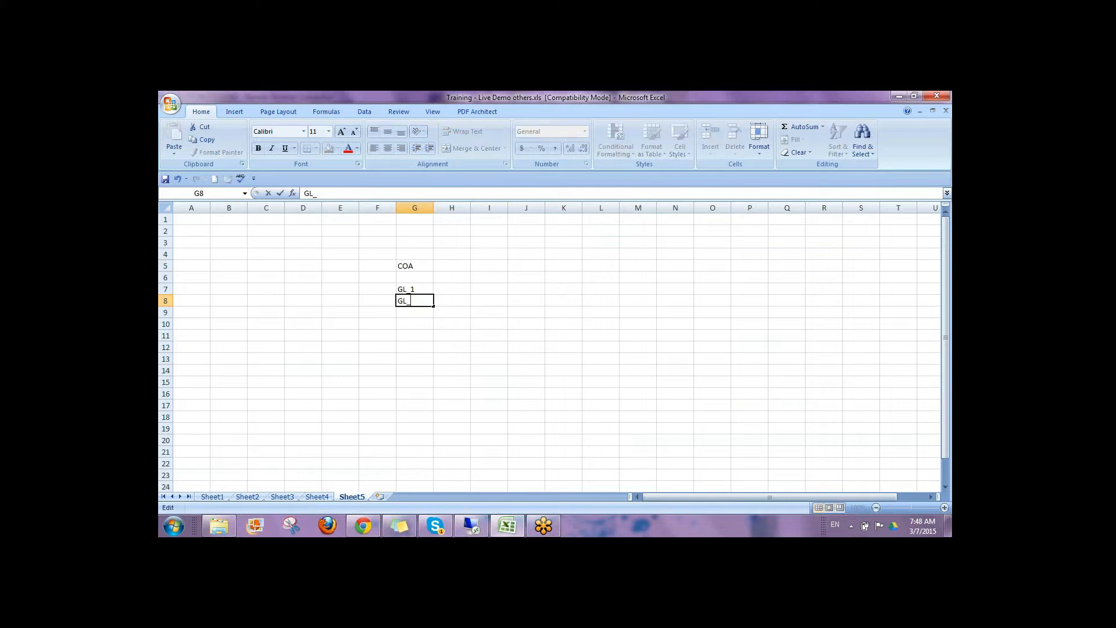
pyautogui.write('2')
pyautogui.press('Return')
# - Extend the GL_1 and GL_2 series down to GL_12 in cell G18
pyautogui.press('Up')
pyautogui.press('Up')
pyautogui.hotkey('shift', 'Down')
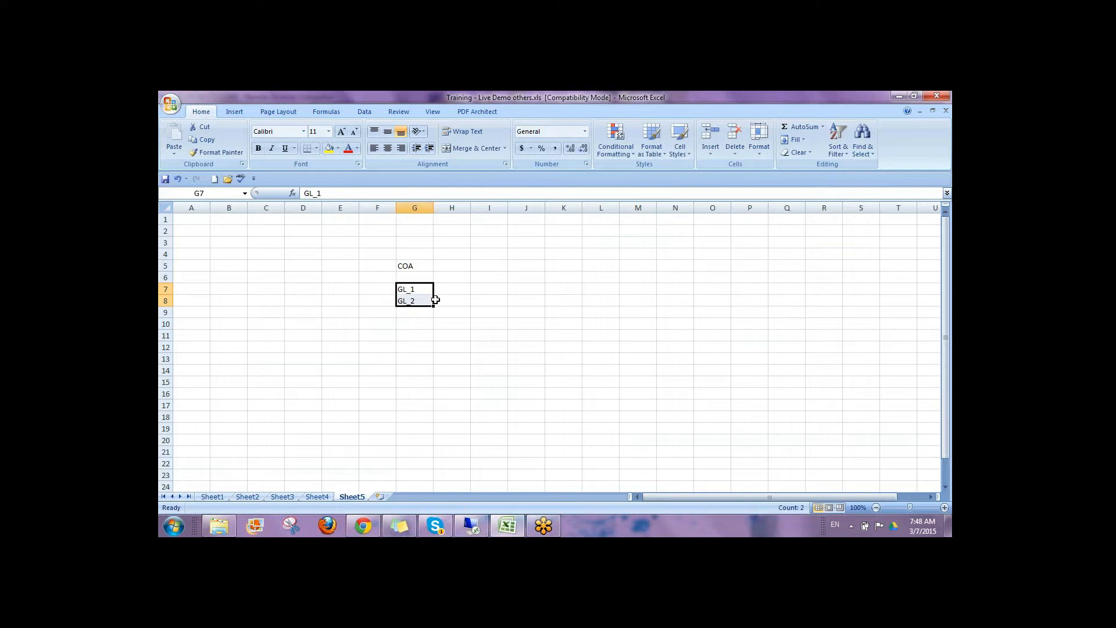
pyautogui.moveTo(435, 300); pyautogui.dragTo(438, 420)
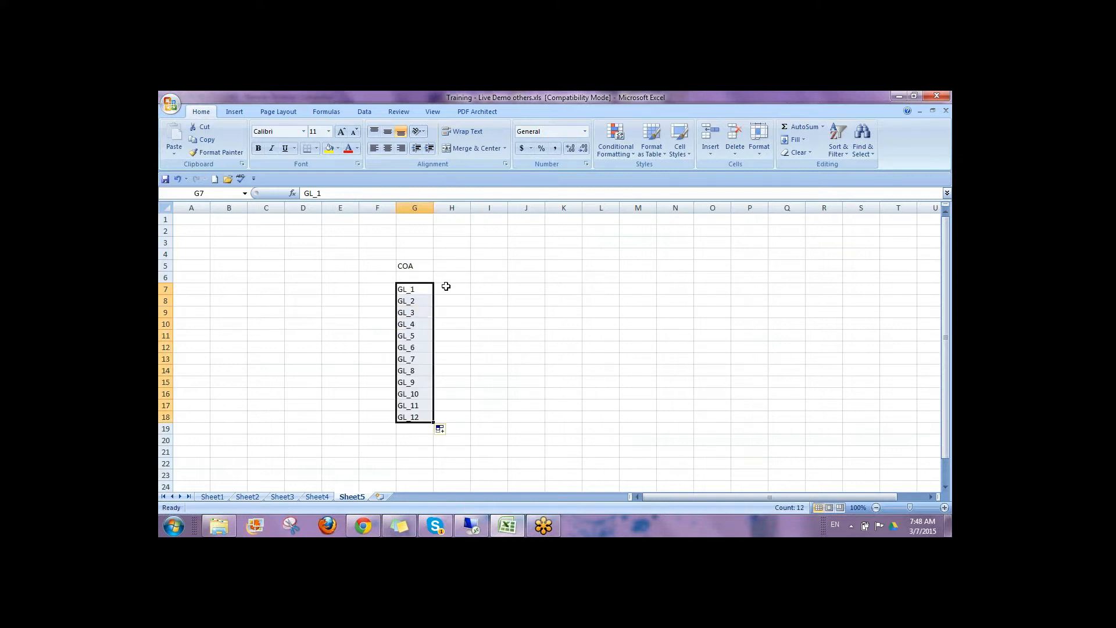
# - Enter the categories Rev, EXP, Capex and HR in cells H7 to H10 beside GL_1 to GL_4
pyautogui.click(453, 288)
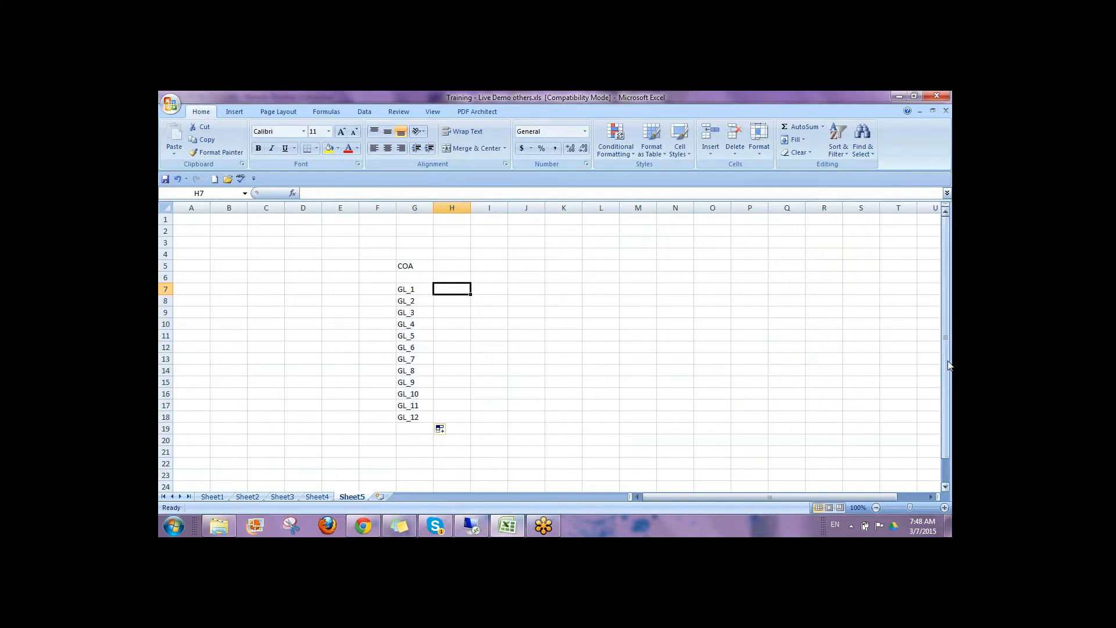
pyautogui.write('Rev')
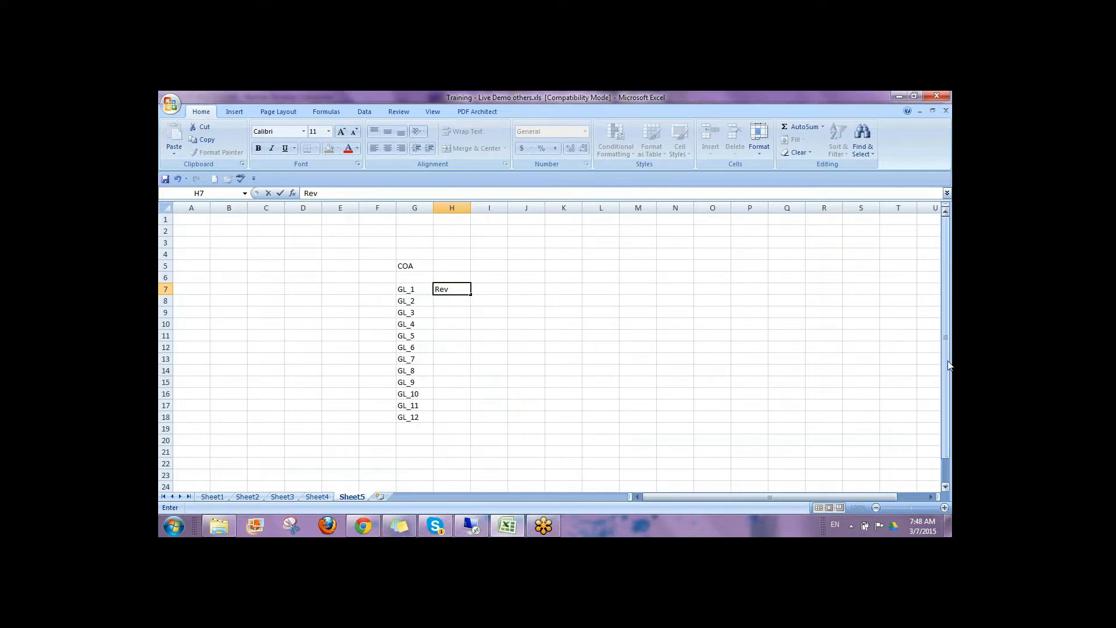
pyautogui.press('Return')
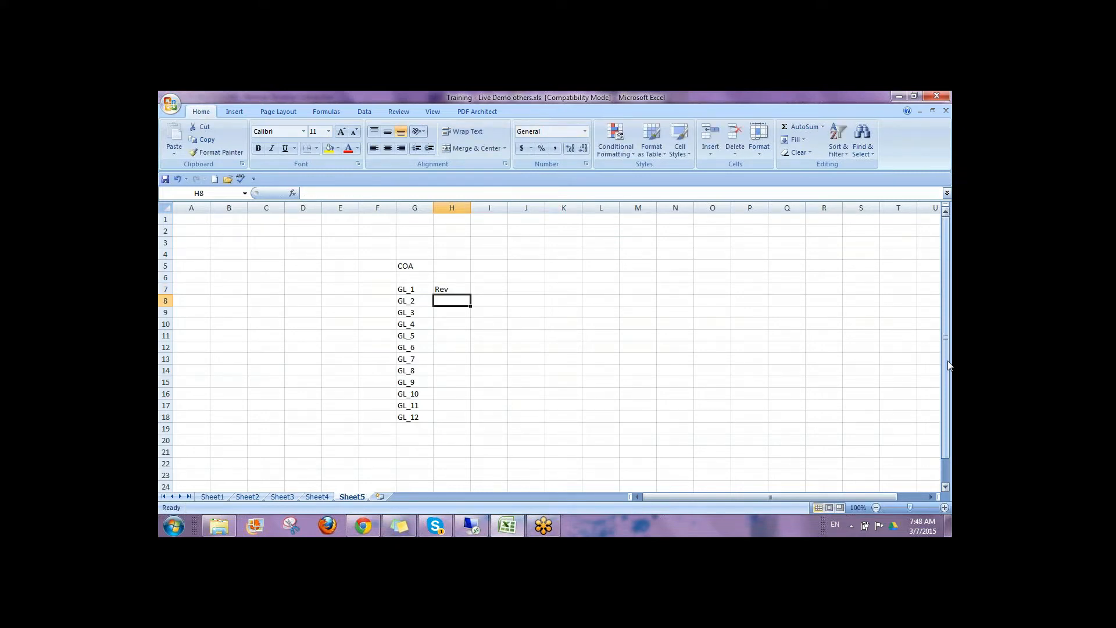
pyautogui.write('EXP')
pyautogui.press('Return')
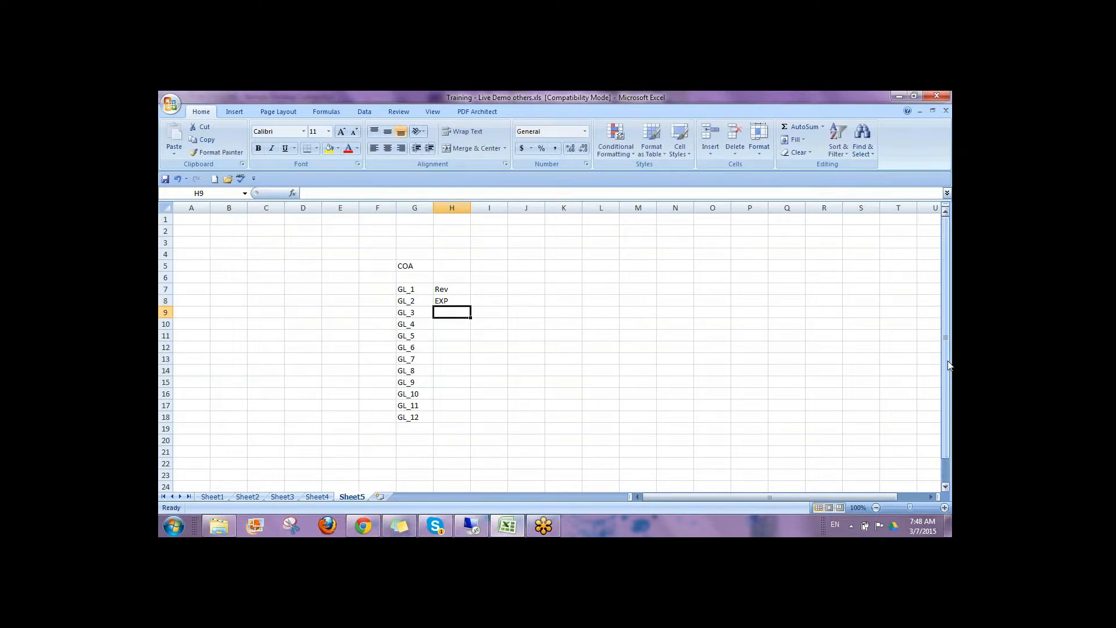
pyautogui.write('Capex')
pyautogui.press('Return')
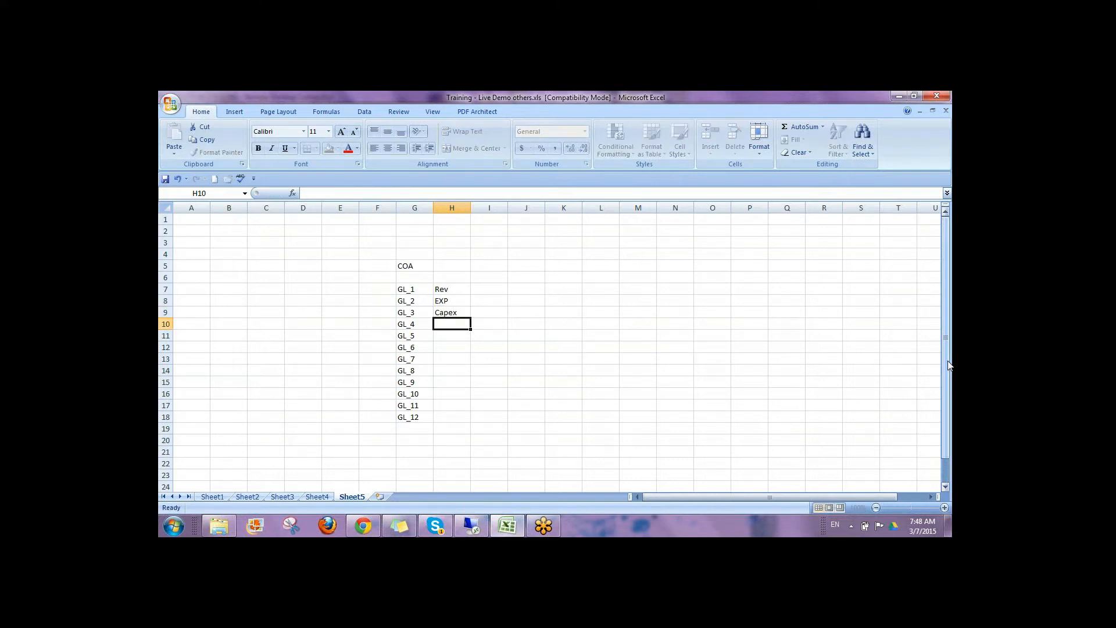
pyautogui.write('HR')
pyautogui.press('Return')
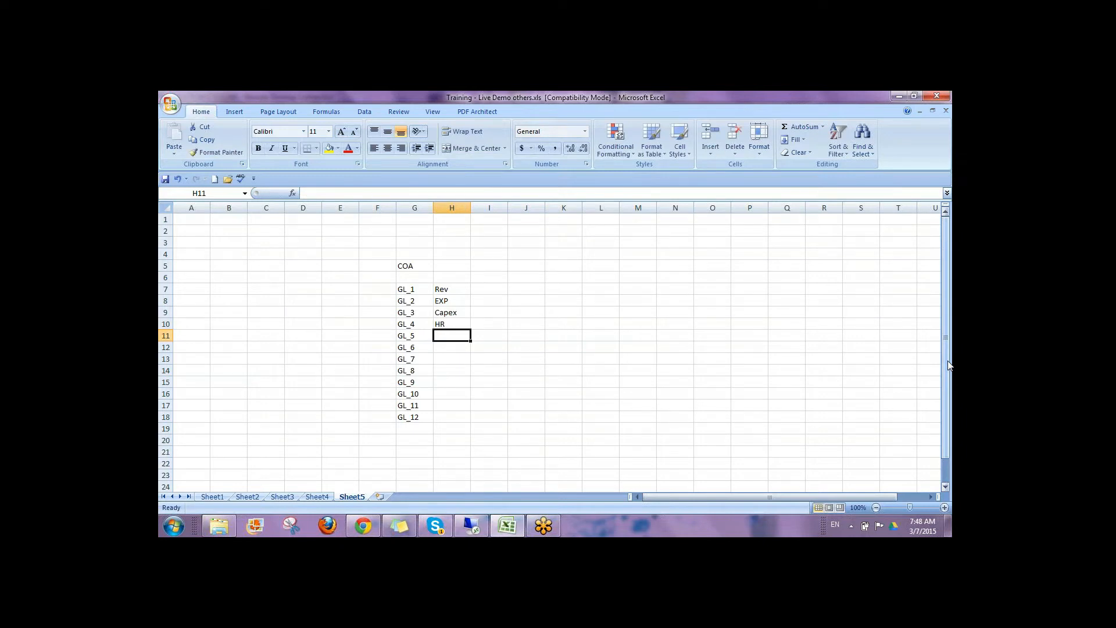
# - Select the category cells H7 to H10 to point out the account types beside the GL list
pyautogui.press('Up')
pyautogui.press('Down')
pyautogui.press('Down')
pyautogui.press('Left')
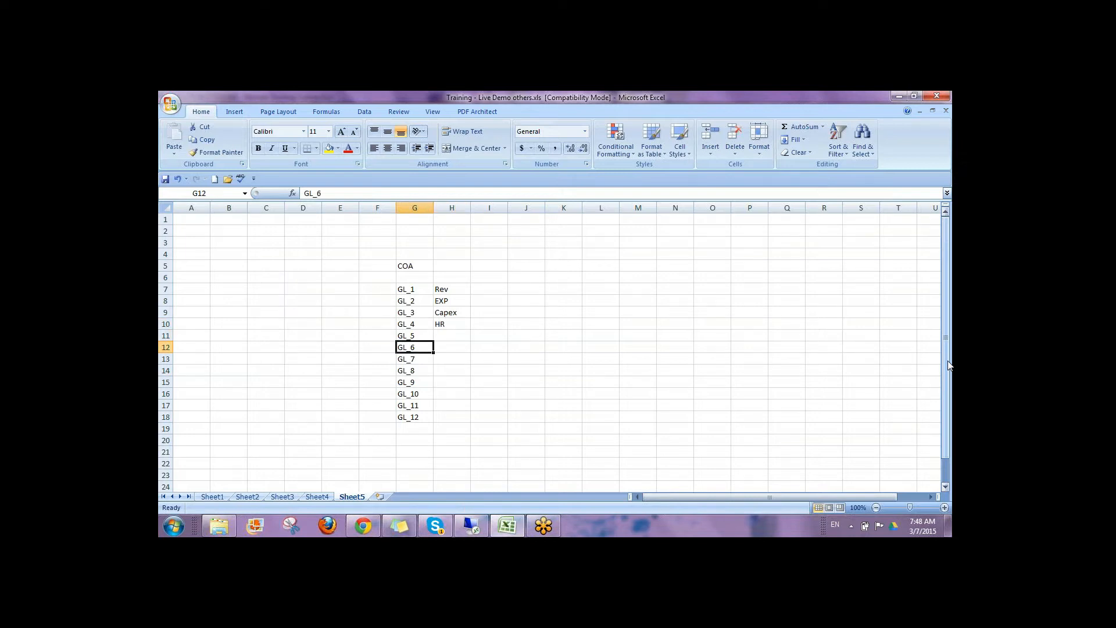
pyautogui.press('Up')
pyautogui.press('Up')
pyautogui.press('Up')
pyautogui.press('Up')
pyautogui.press('Up')
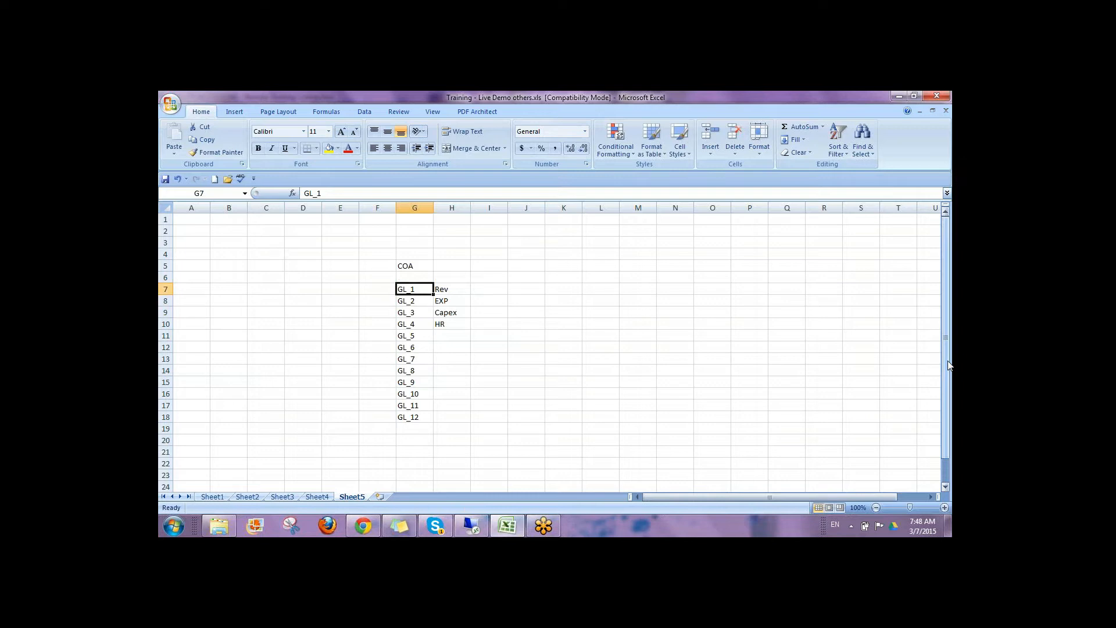
pyautogui.press('Right')
pyautogui.hotkey('shift', 'Down')
pyautogui.hotkey('shift', 'Down')
pyautogui.hotkey('shift', 'Down')
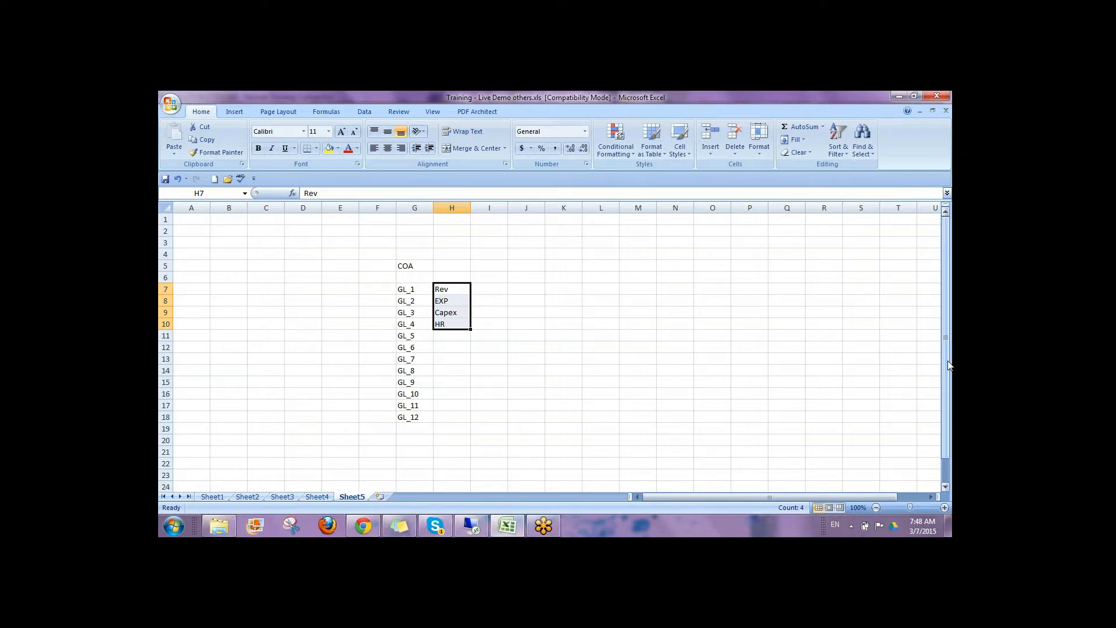
# - Fill the GL_6 to GL_12 cells, G12 to G18, with yellow
pyautogui.press('Down')
pyautogui.press('Down')
pyautogui.press('Down')
pyautogui.press('Down')
pyautogui.press('Down')
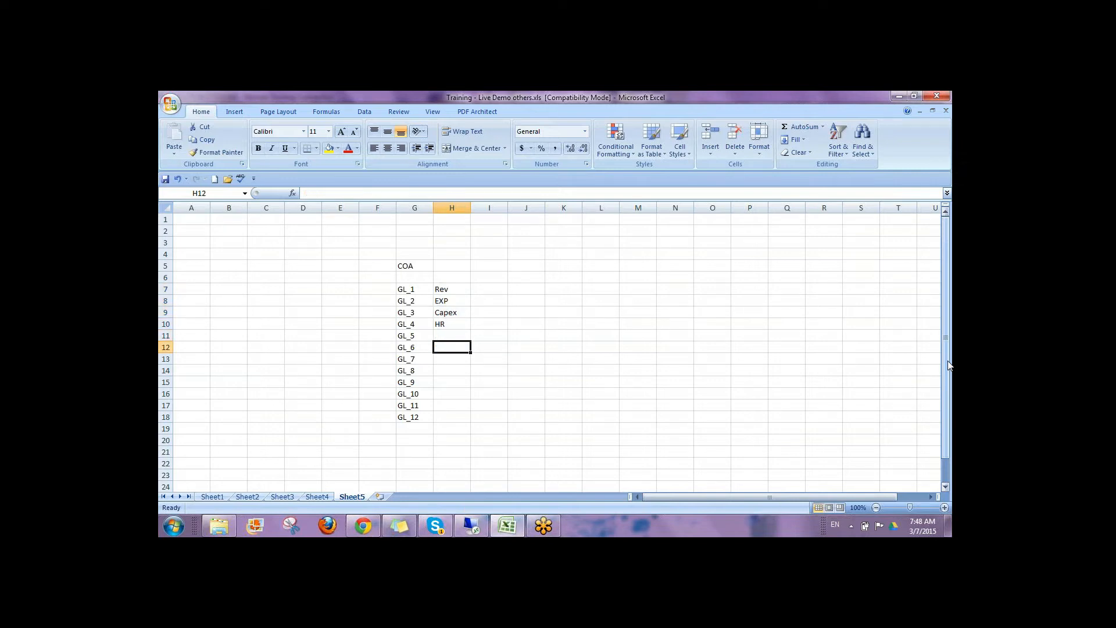
pyautogui.press('Left')
pyautogui.hotkey('shift', 'Down')
pyautogui.hotkey('shift', 'Down')
pyautogui.hotkey('shift', 'Down')
pyautogui.hotkey('shift', 'Down')
pyautogui.hotkey('shift', 'Down')
pyautogui.hotkey('shift', 'Down')
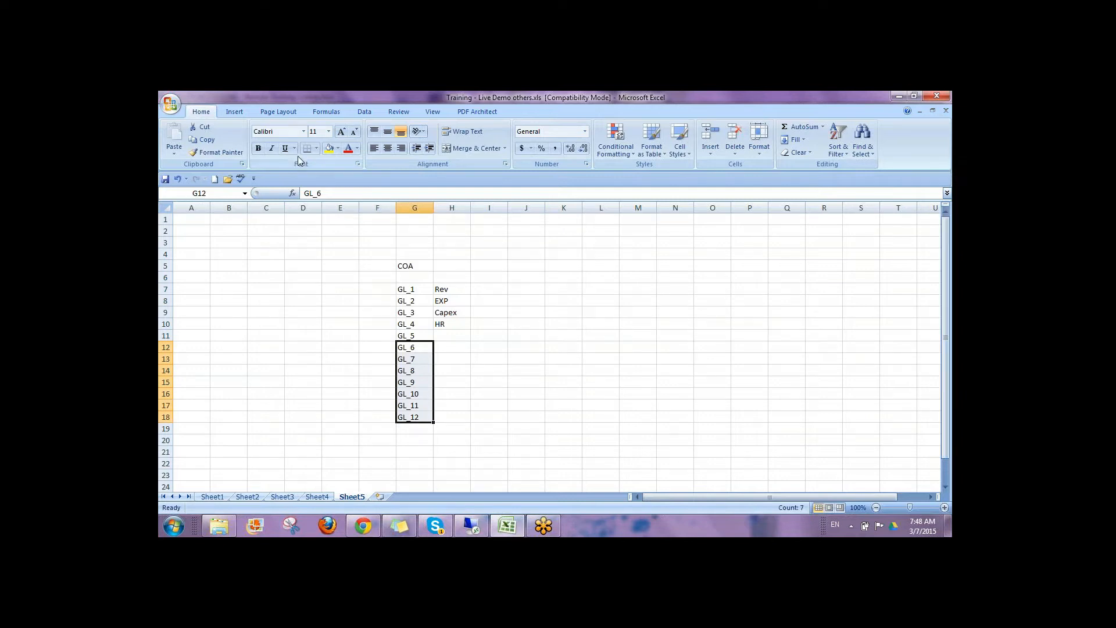
pyautogui.click(330, 148)
# - Enter the example figures 1000 in J12, 5 in K11 and 1050 in L12 for the GL_6 row
pyautogui.press('Right')
pyautogui.press('Right')
pyautogui.press('Right')
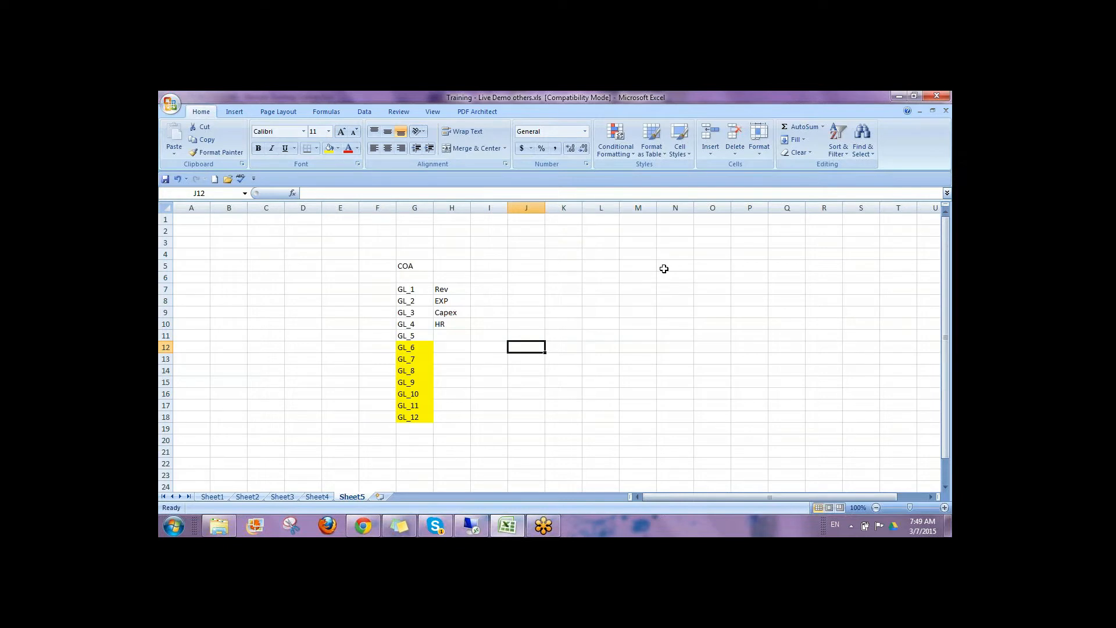
pyautogui.write('1000')
pyautogui.press('Right')
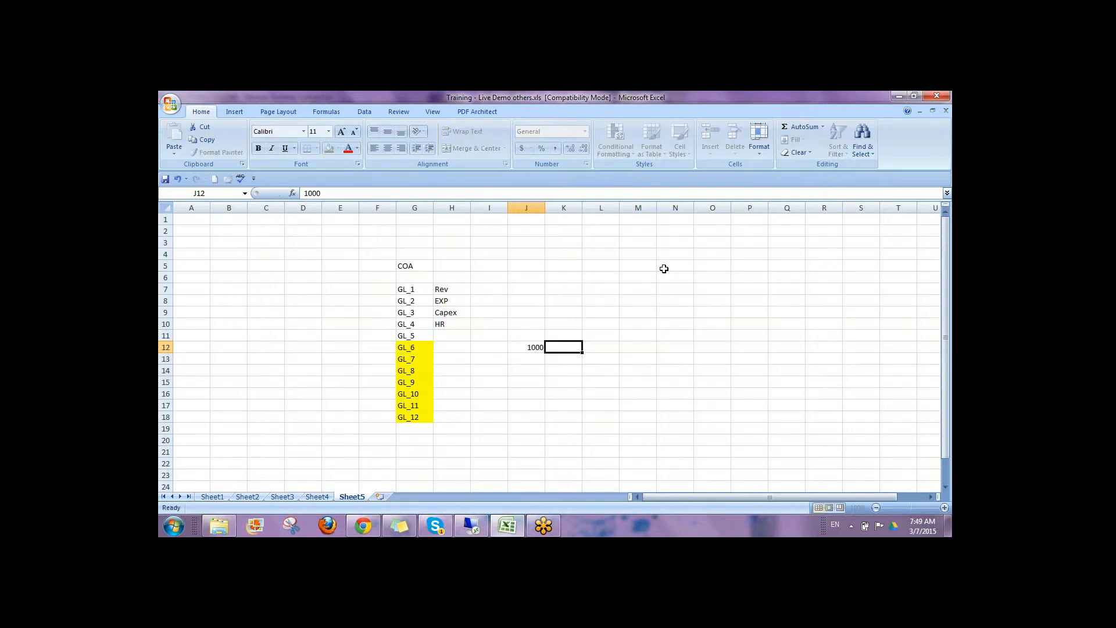
pyautogui.press('Up')
pyautogui.write('5')
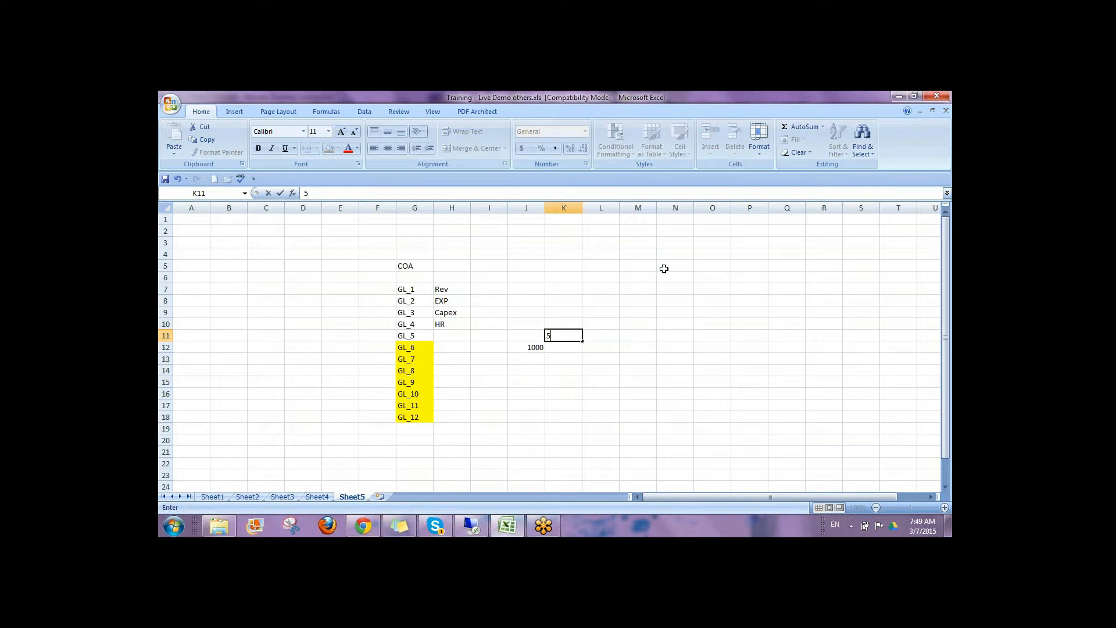
pyautogui.press('Right')
pyautogui.press('Down')
pyautogui.write('1')
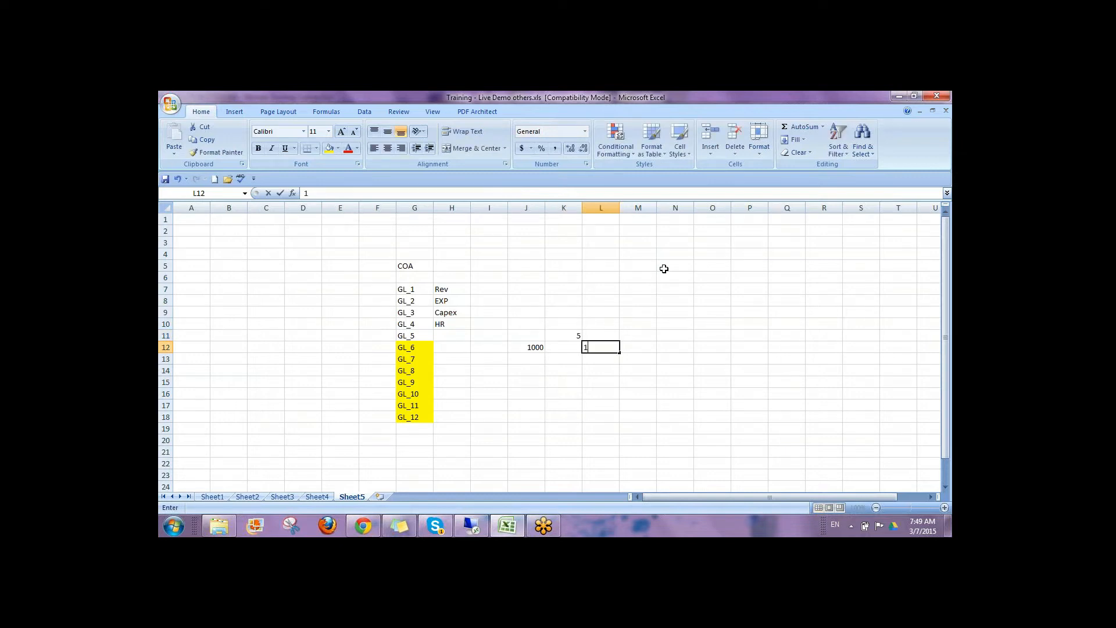
pyautogui.write('050')
pyautogui.press('Return')
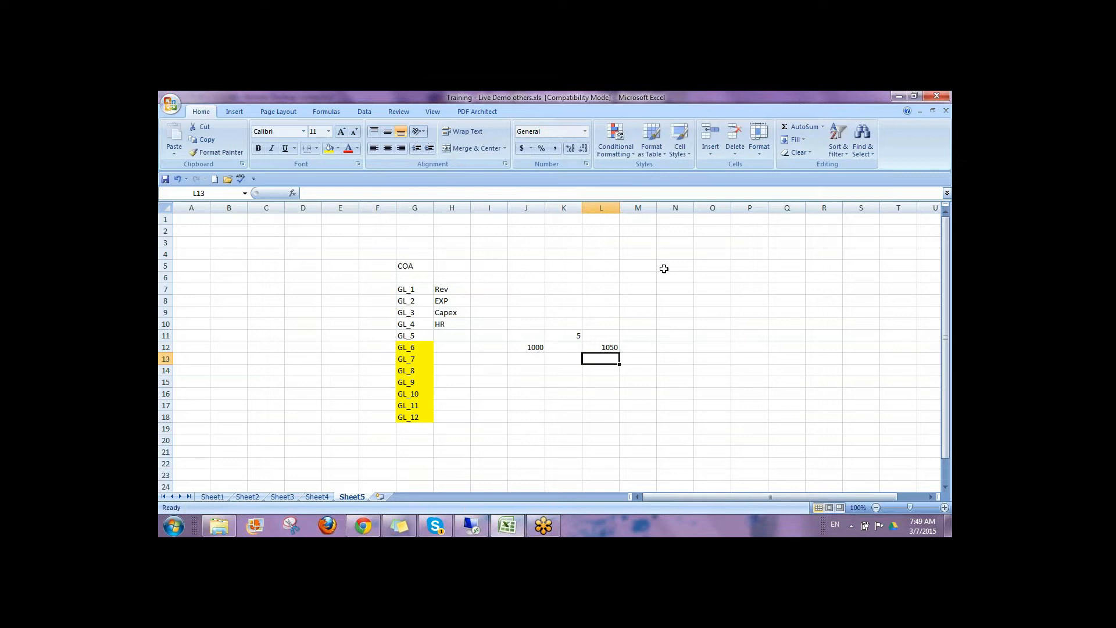
pyautogui.press('Left')
pyautogui.press('Left')
pyautogui.press('Left')
pyautogui.press('Left')
pyautogui.press('Left')
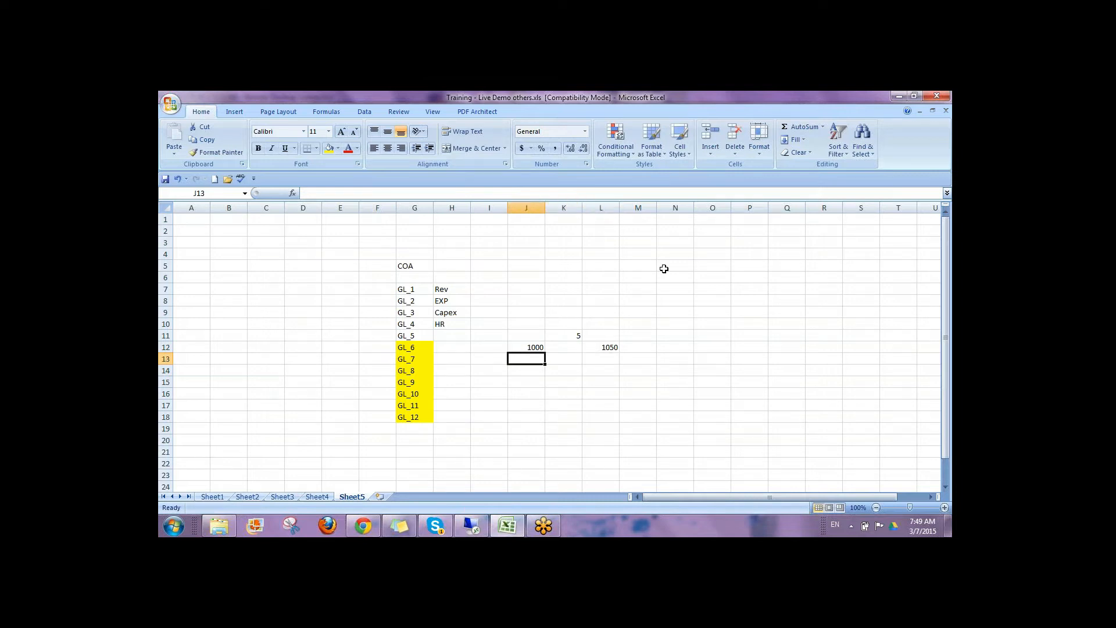
pyautogui.press('Up')
pyautogui.press('Up')
pyautogui.press('Up')
pyautogui.press('Up')
pyautogui.press('Up')
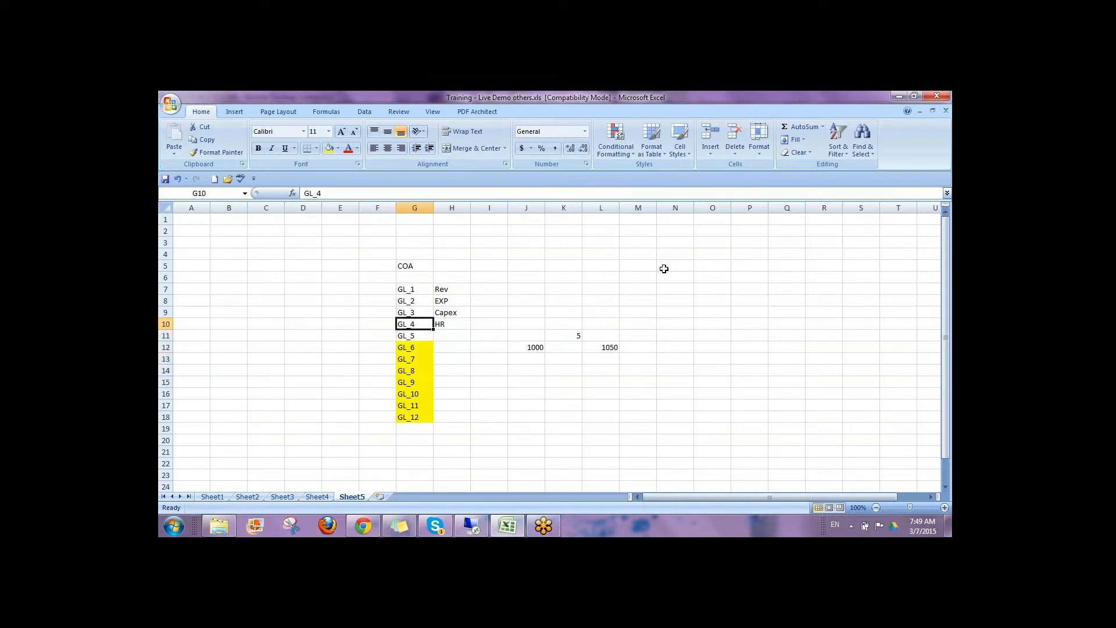
pyautogui.press('Right')
pyautogui.press('Up')
pyautogui.press('Down')
pyautogui.press('Down')
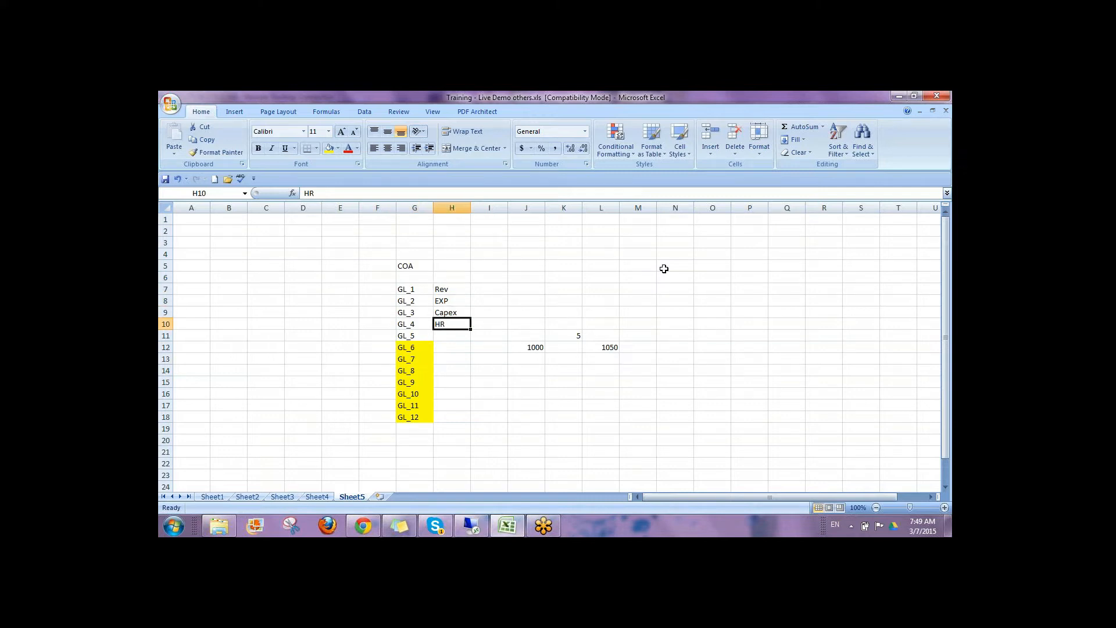
# - Enter the label PL/Finance in cell E12 beside the yellow GL accounts
pyautogui.press('Down')
pyautogui.press('Down')
pyautogui.press('Left')
pyautogui.press('Left')
pyautogui.press('Left')
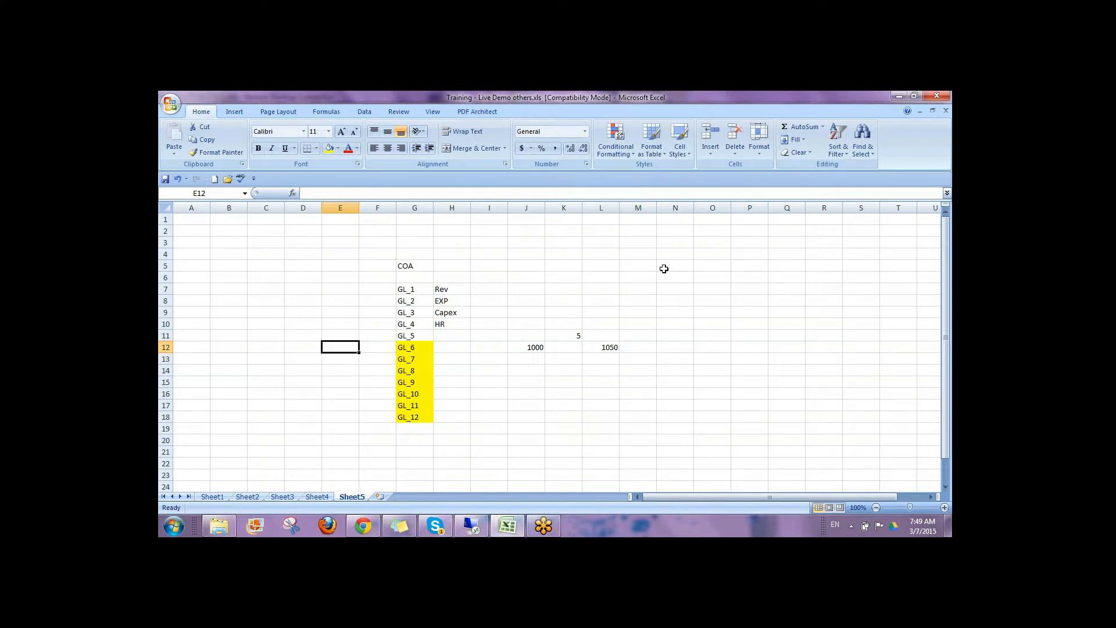
pyautogui.write('PL')
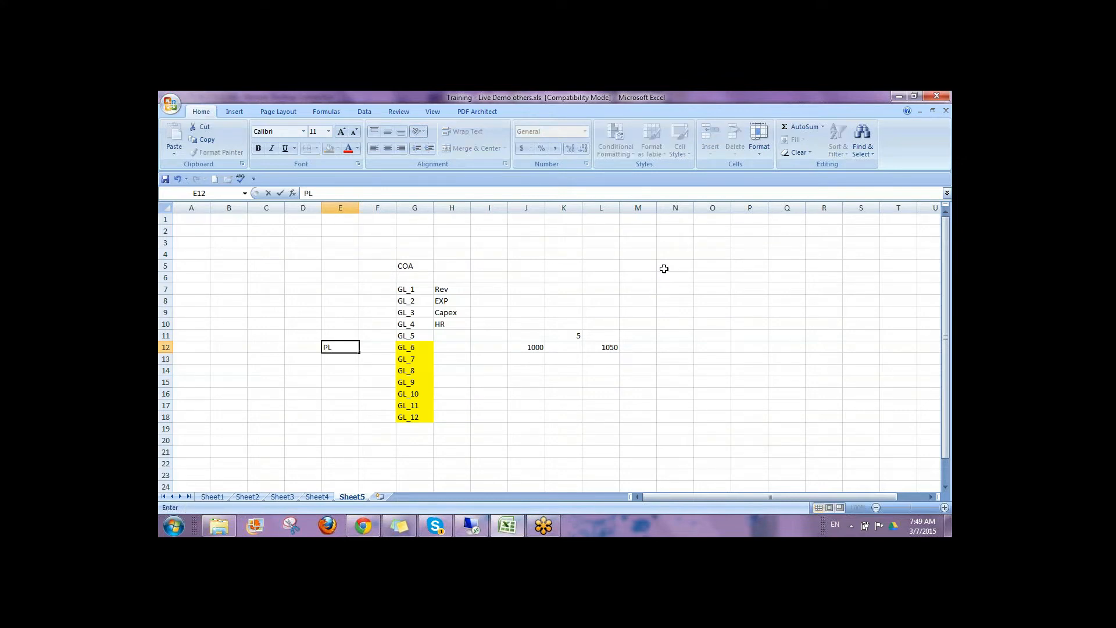
pyautogui.press('Up')
pyautogui.press('Down')
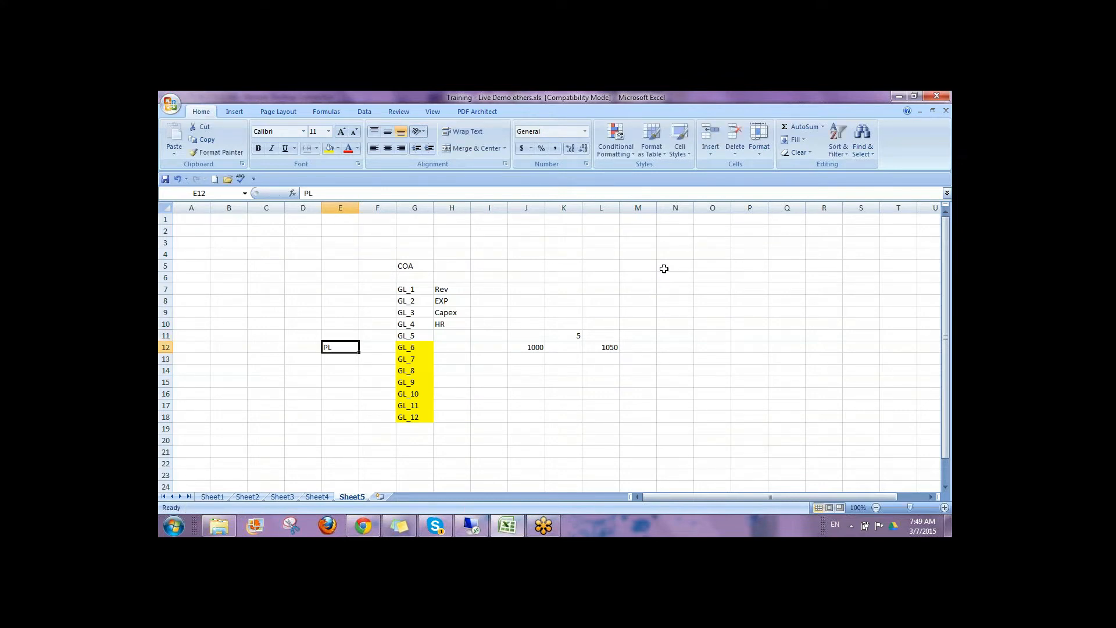
pyautogui.press('F2')
pyautogui.write('/Finance')
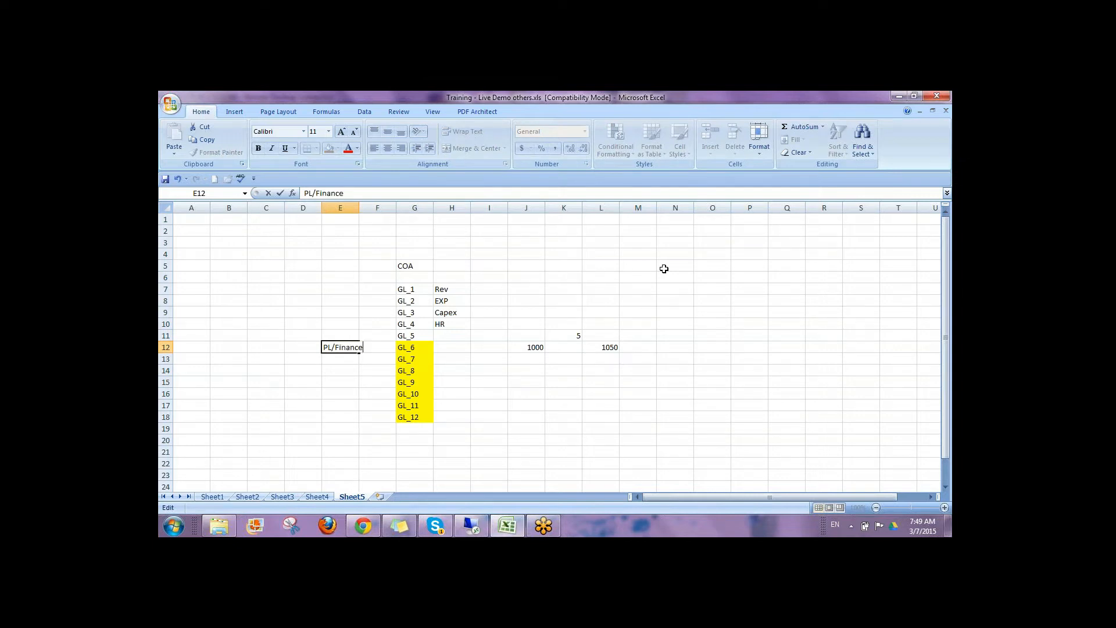
pyautogui.press('Return')
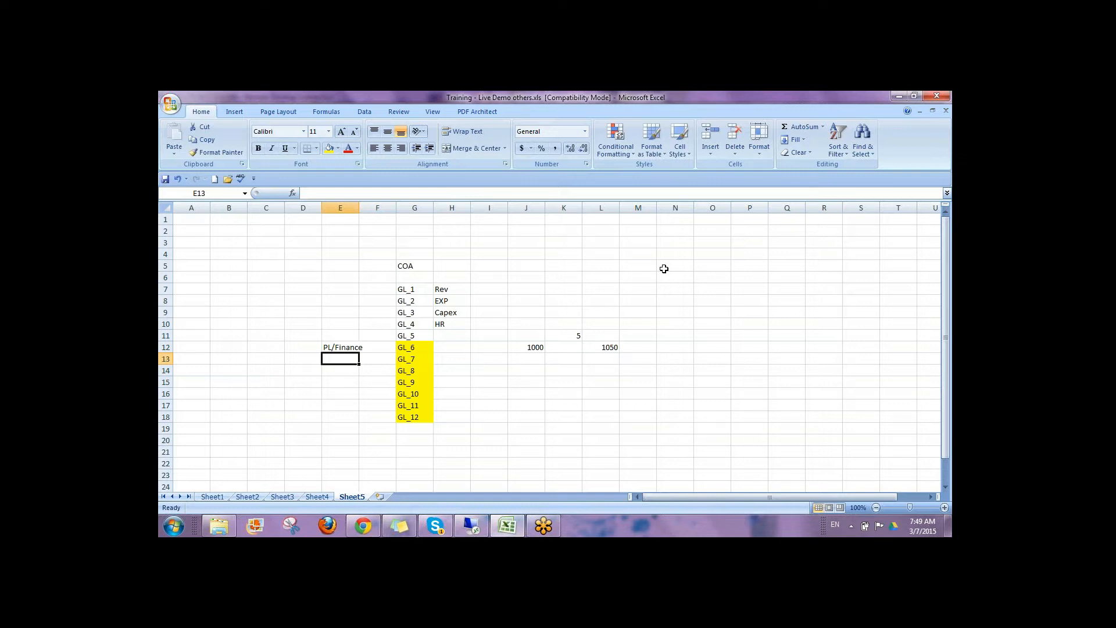
# - Select the chart of accounts block G5 to L19, and the GL_1 to GL_5 rows with their categories, to point them out
pyautogui.press('Up')
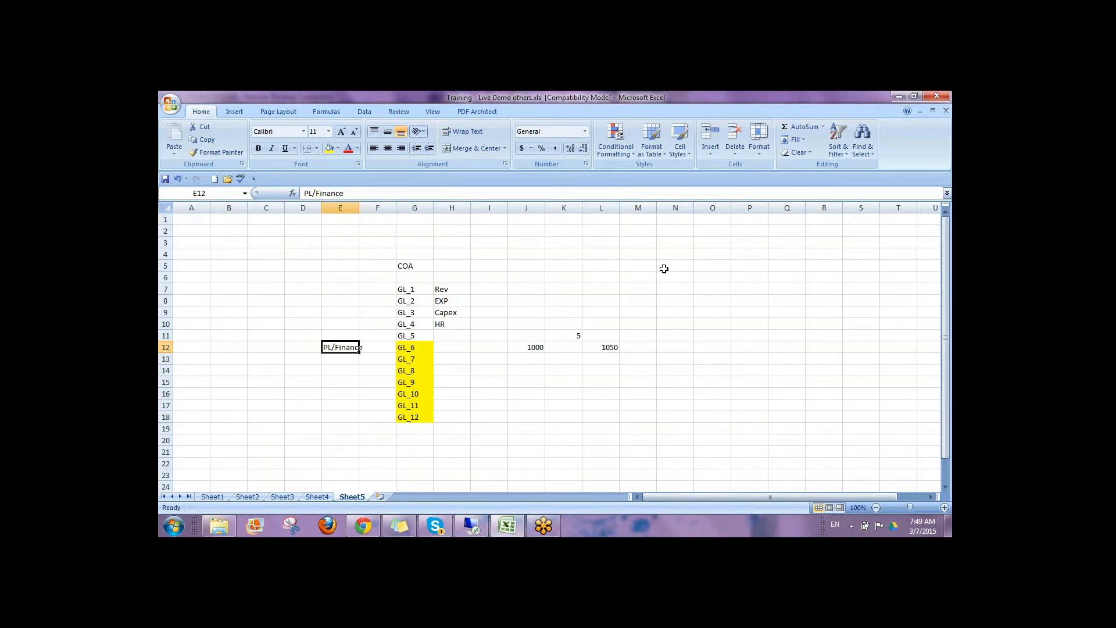
pyautogui.press('Right')
pyautogui.press('Right')
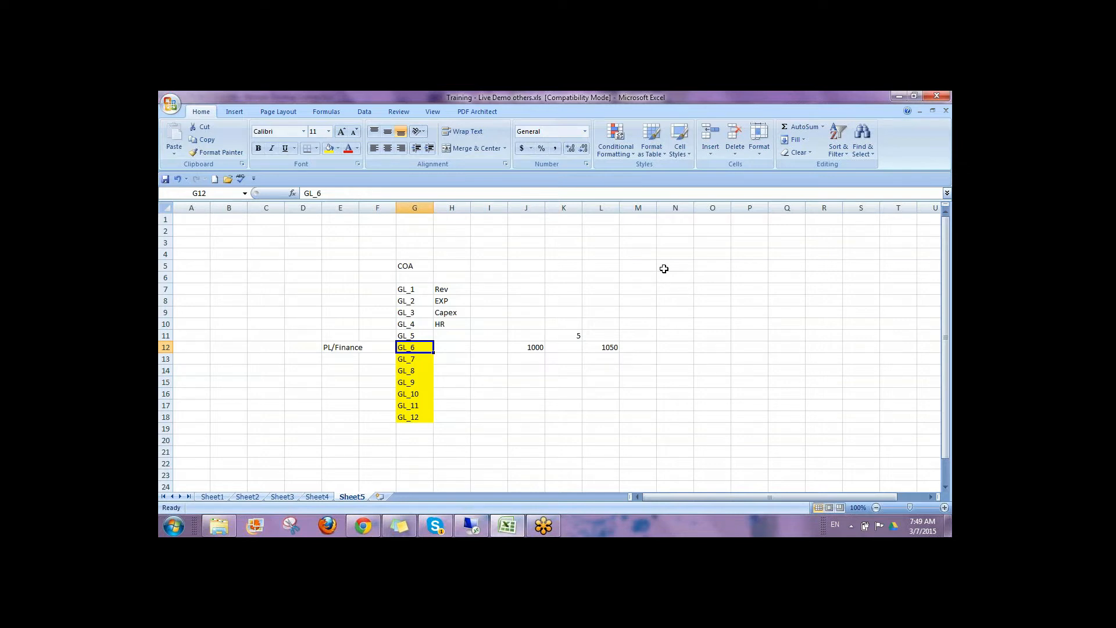
pyautogui.press('Left')
pyautogui.press('Left')
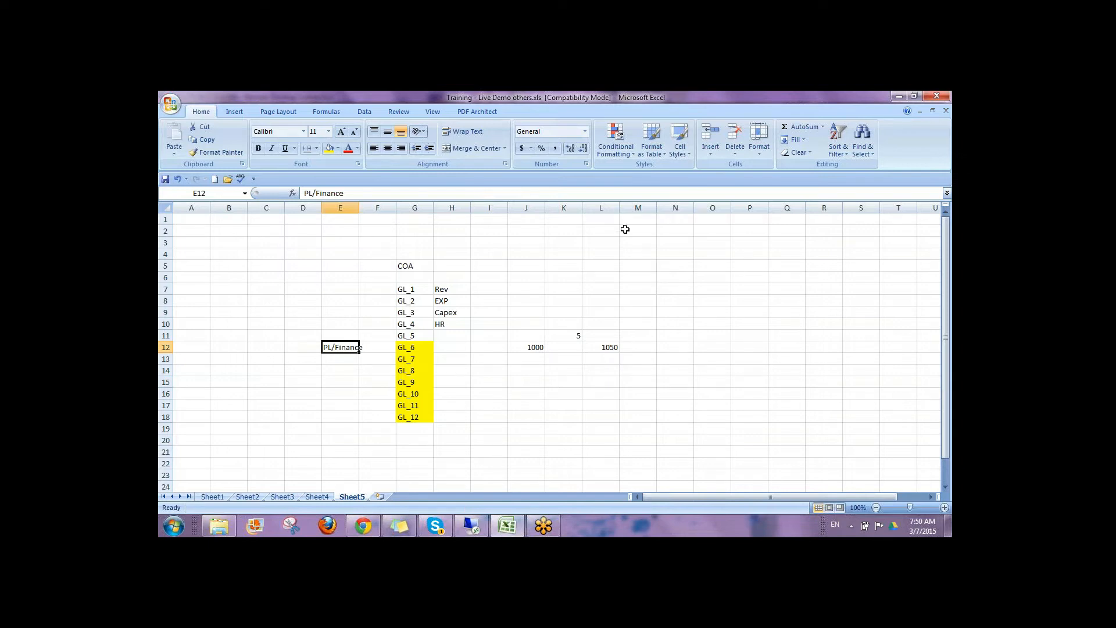
pyautogui.moveTo(413, 268); pyautogui.dragTo(617, 432)
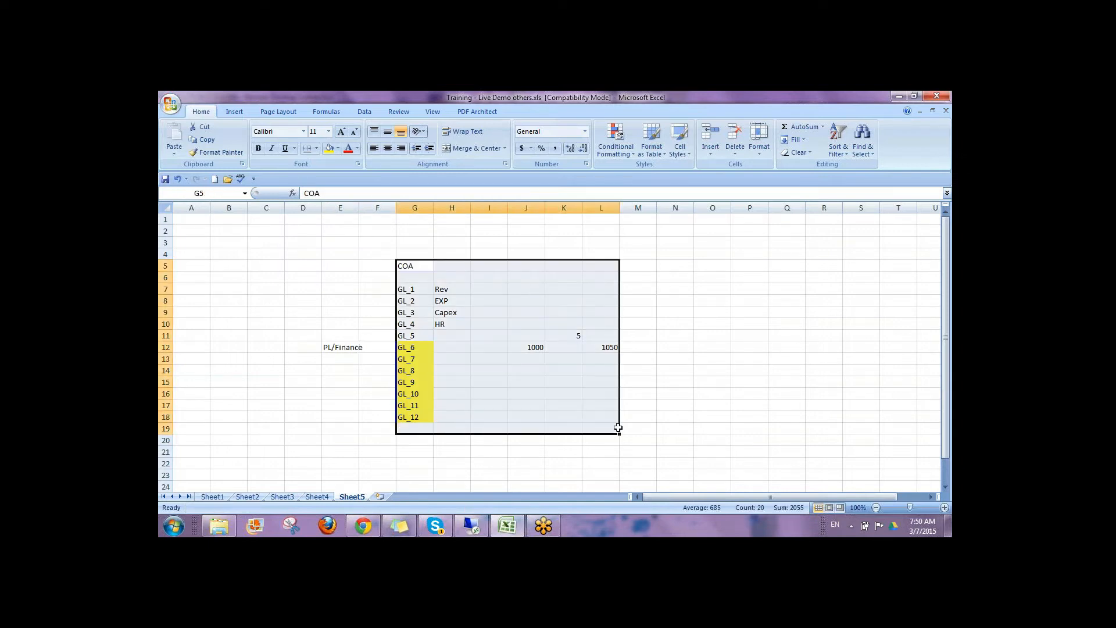
pyautogui.click(648, 394)
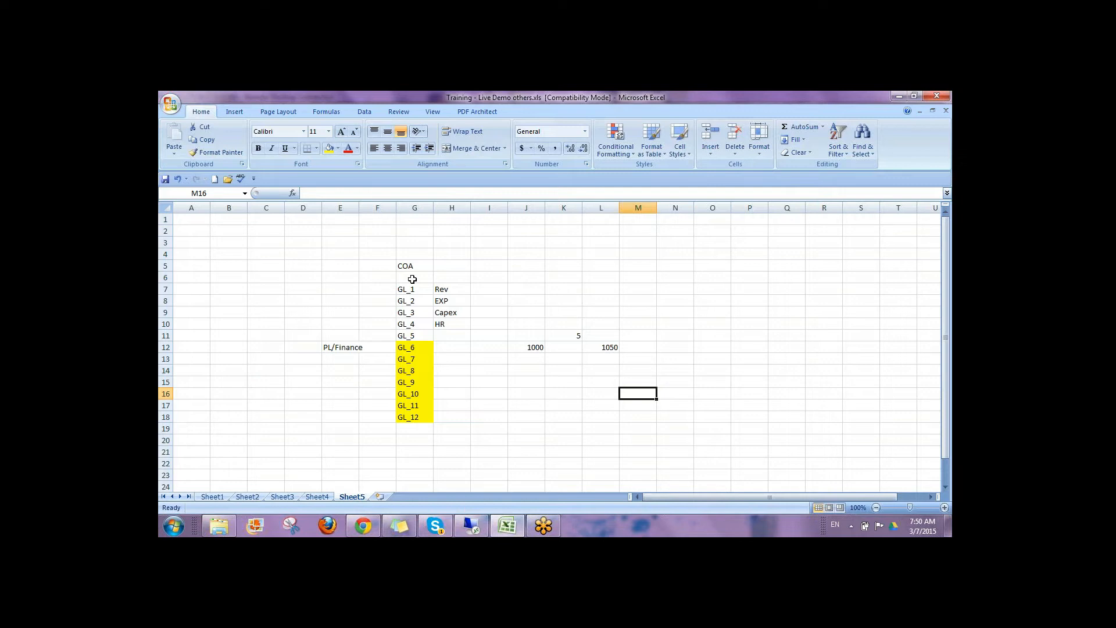
pyautogui.moveTo(444, 290); pyautogui.dragTo(449, 333)
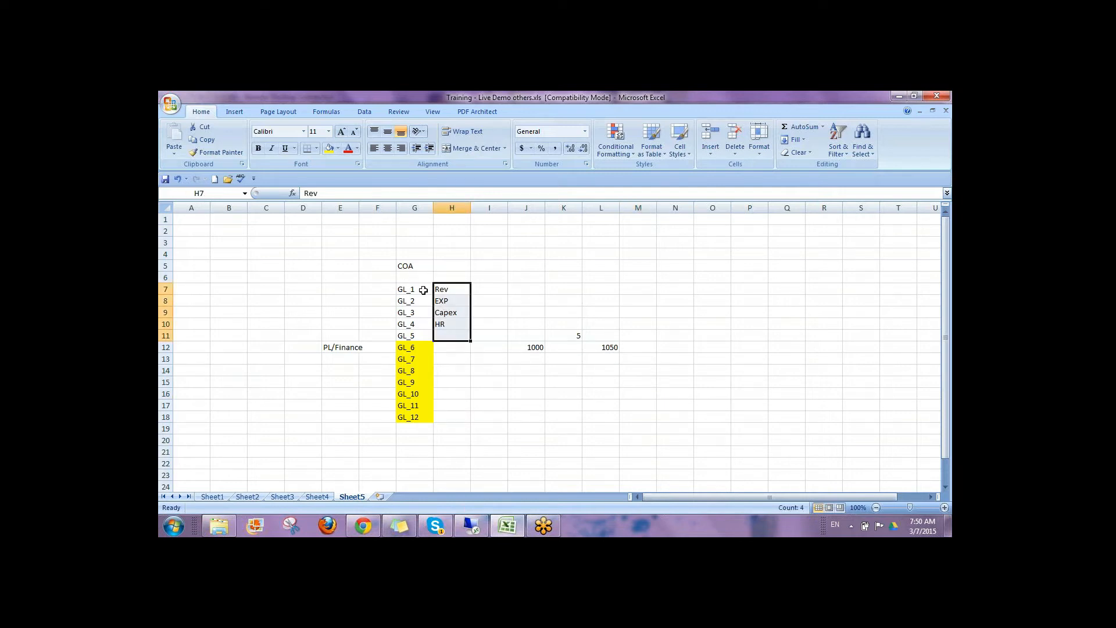
pyautogui.moveTo(418, 294); pyautogui.dragTo(468, 331)
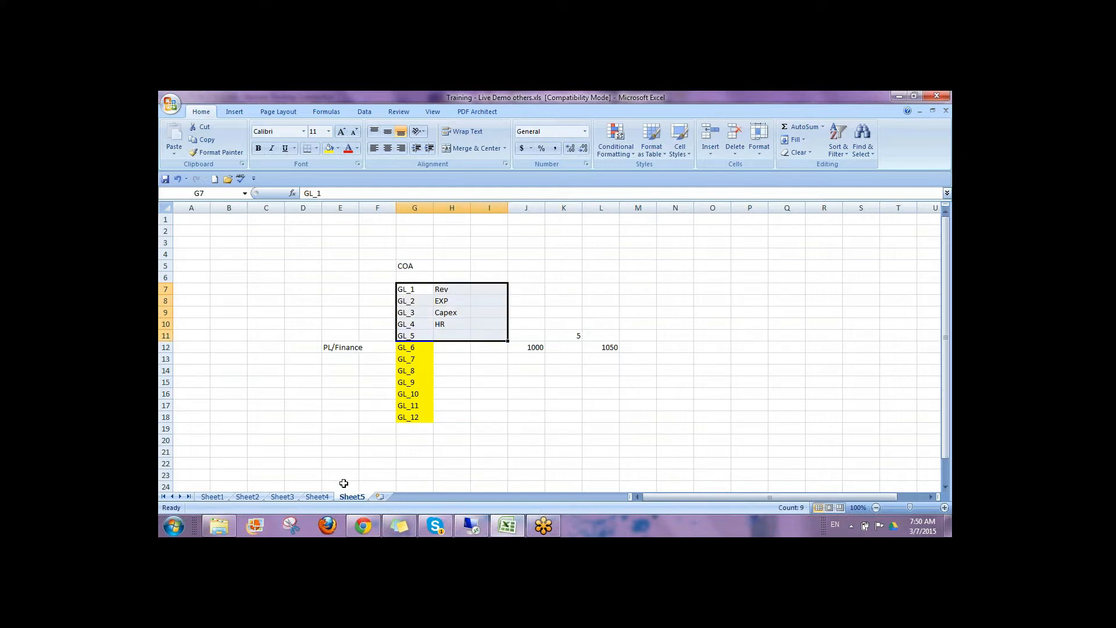
# - On Sheet2, draw green pen lines beside QTY/PRICE and the MATERIAL, LABOUR and TRAVL costs, and circle QTY*PRICE
pyautogui.click(282, 498)
pyautogui.click(247, 497)
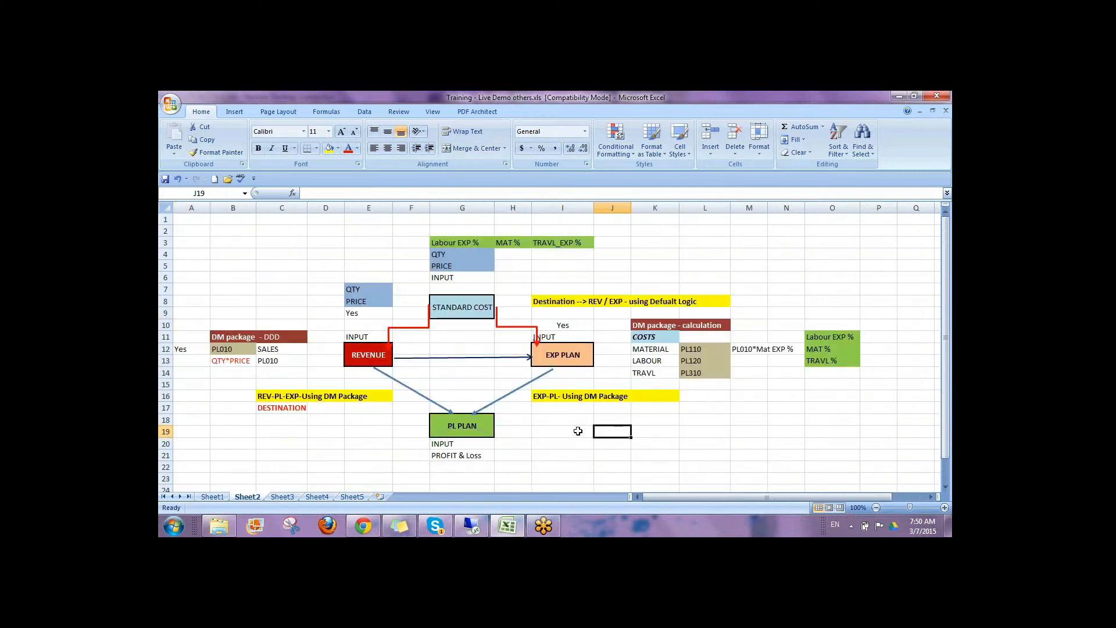
pyautogui.click(945, 274)
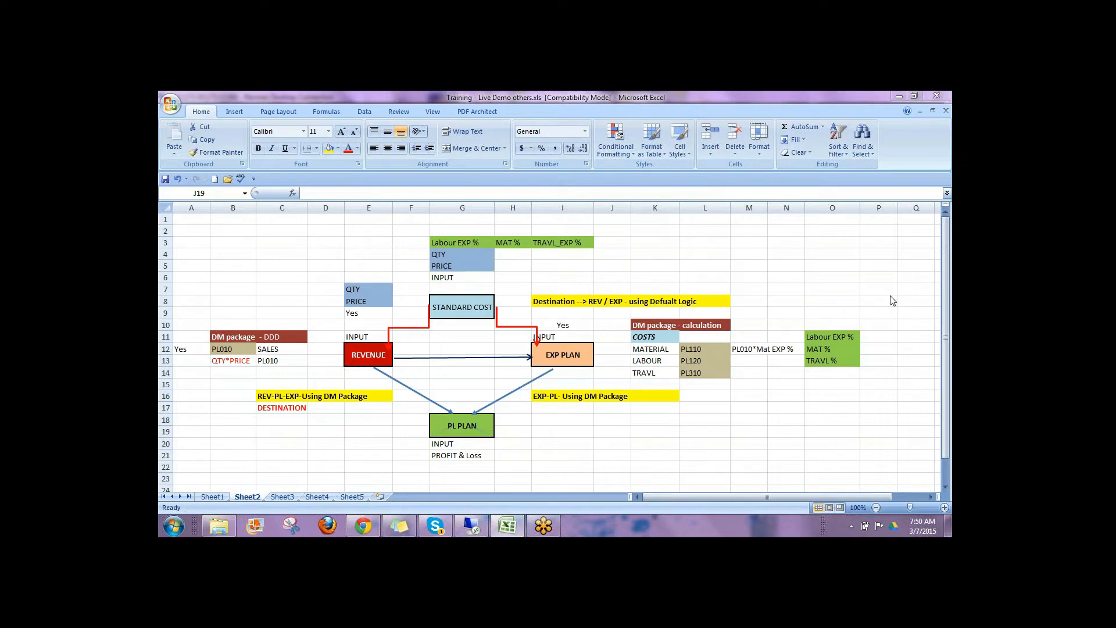
pyautogui.click(892, 301)
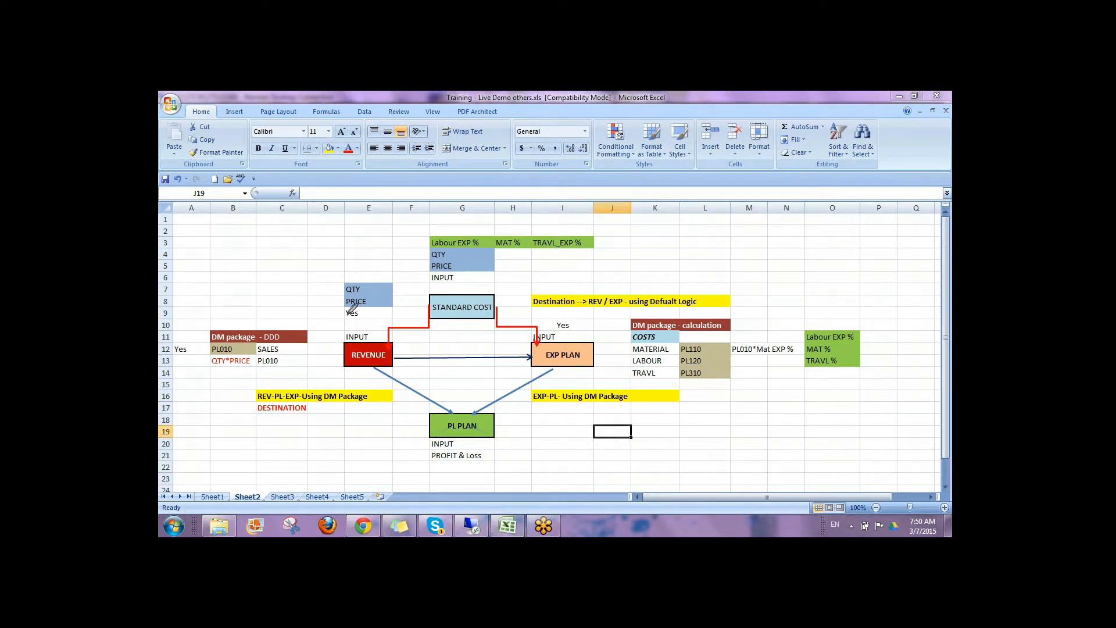
pyautogui.moveTo(341, 283); pyautogui.dragTo(337, 310)
pyautogui.moveTo(633, 347); pyautogui.dragTo(631, 378)
pyautogui.moveTo(208, 368)
pyautogui.mouseDown()
pyautogui.moveTo(250, 372)
pyautogui.moveTo(257, 357)
pyautogui.moveTo(210, 355)
pyautogui.moveTo(209, 372)
pyautogui.mouseUp()
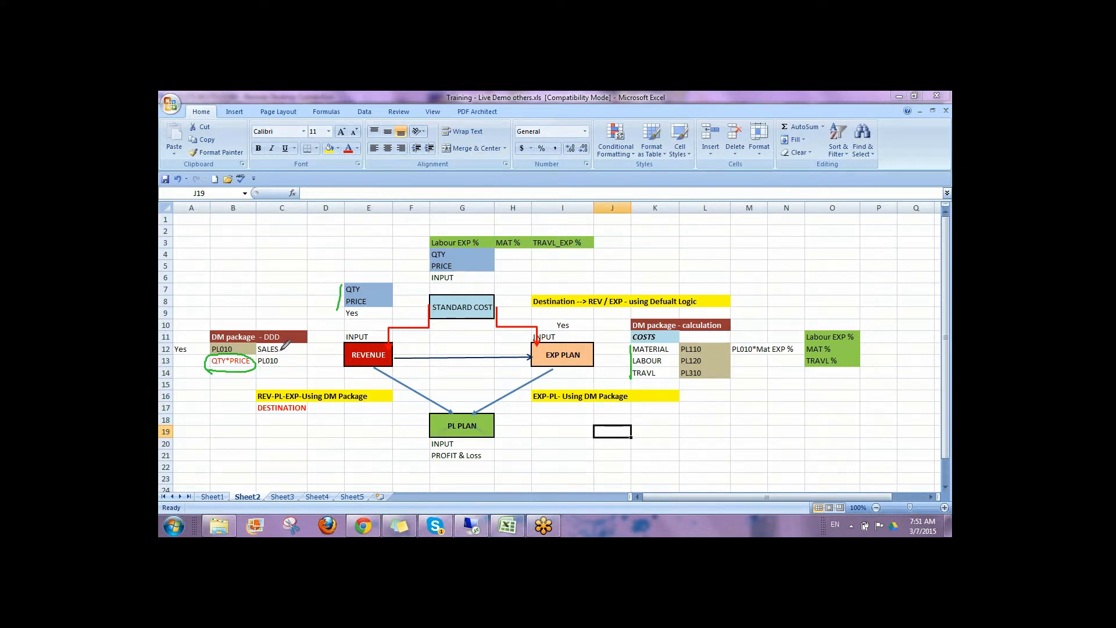
# - Tick SALES and PL010 in green pen, circle PL010 in the Mat EXP % calculation, and line and annotate the PL110 to PL310 accounts
pyautogui.moveTo(281, 351); pyautogui.dragTo(302, 329)
pyautogui.moveTo(273, 370); pyautogui.dragTo(298, 354)
pyautogui.moveTo(250, 303)
pyautogui.mouseDown()
pyautogui.moveTo(243, 314)
pyautogui.moveTo(256, 323)
pyautogui.moveTo(274, 306)
pyautogui.mouseUp()
pyautogui.moveTo(733, 354)
pyautogui.mouseDown()
pyautogui.moveTo(750, 359)
pyautogui.moveTo(753, 335)
pyautogui.moveTo(730, 340)
pyautogui.moveTo(734, 356)
pyautogui.mouseUp()
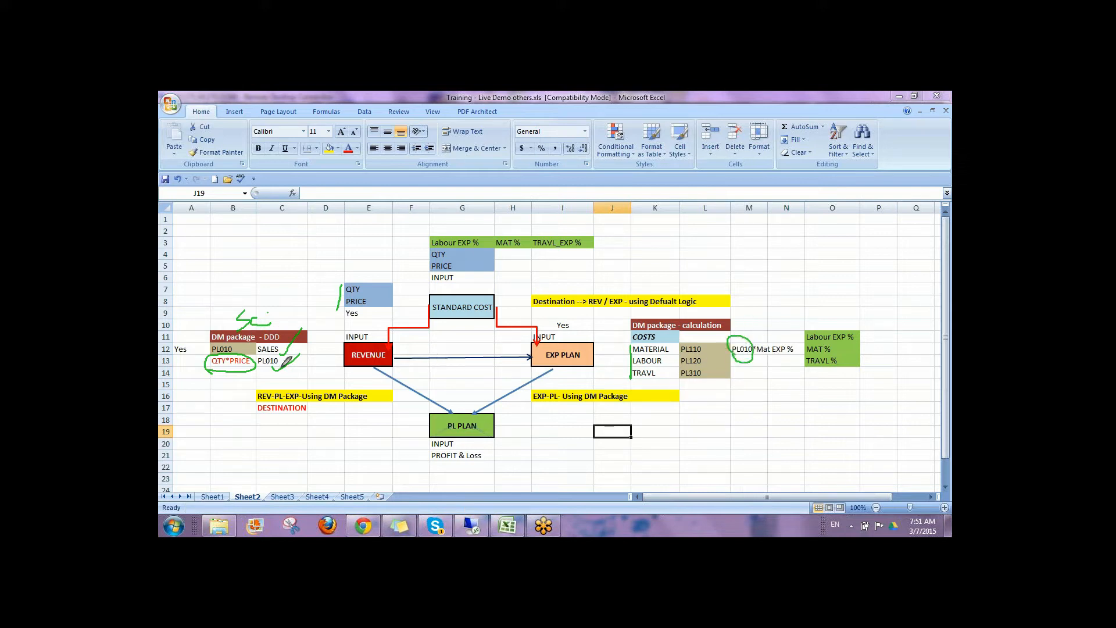
pyautogui.moveTo(281, 365); pyautogui.dragTo(326, 334)
pyautogui.moveTo(744, 400)
pyautogui.mouseDown()
pyautogui.moveTo(757, 381)
pyautogui.moveTo(768, 399)
pyautogui.moveTo(771, 366)
pyautogui.moveTo(785, 362)
pyautogui.mouseUp()
pyautogui.moveTo(705, 345); pyautogui.dragTo(707, 388)
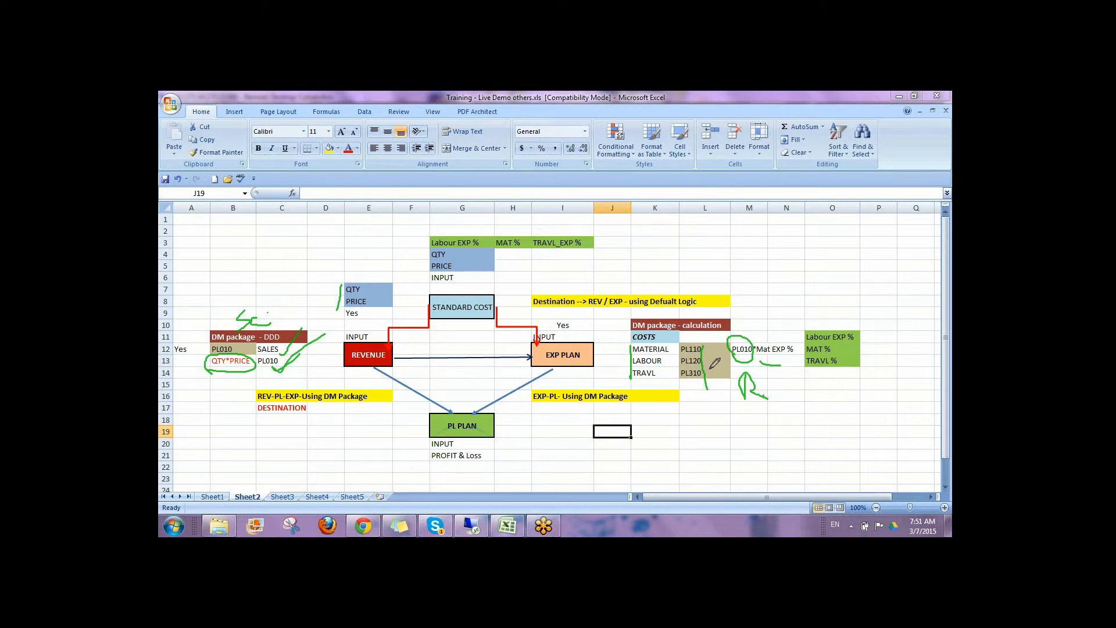
pyautogui.moveTo(774, 297)
pyautogui.mouseDown()
pyautogui.moveTo(768, 322)
pyautogui.moveTo(810, 305)
pyautogui.moveTo(804, 316)
pyautogui.moveTo(833, 286)
pyautogui.moveTo(847, 300)
pyautogui.mouseUp()
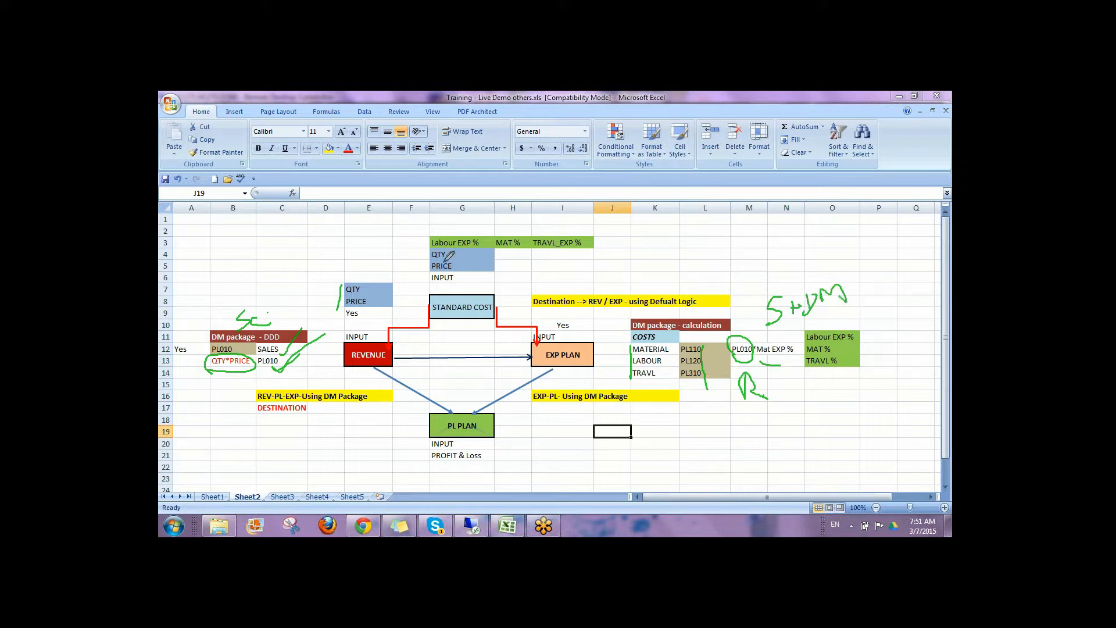
# - Frame the EXP % headers in green, connect STANDARD COST to REVENUE and EXP PLAN, and write S and Dest on either side
pyautogui.moveTo(456, 249)
pyautogui.mouseDown()
pyautogui.moveTo(458, 270)
pyautogui.moveTo(597, 245)
pyautogui.moveTo(440, 224)
pyautogui.moveTo(422, 245)
pyautogui.mouseUp()
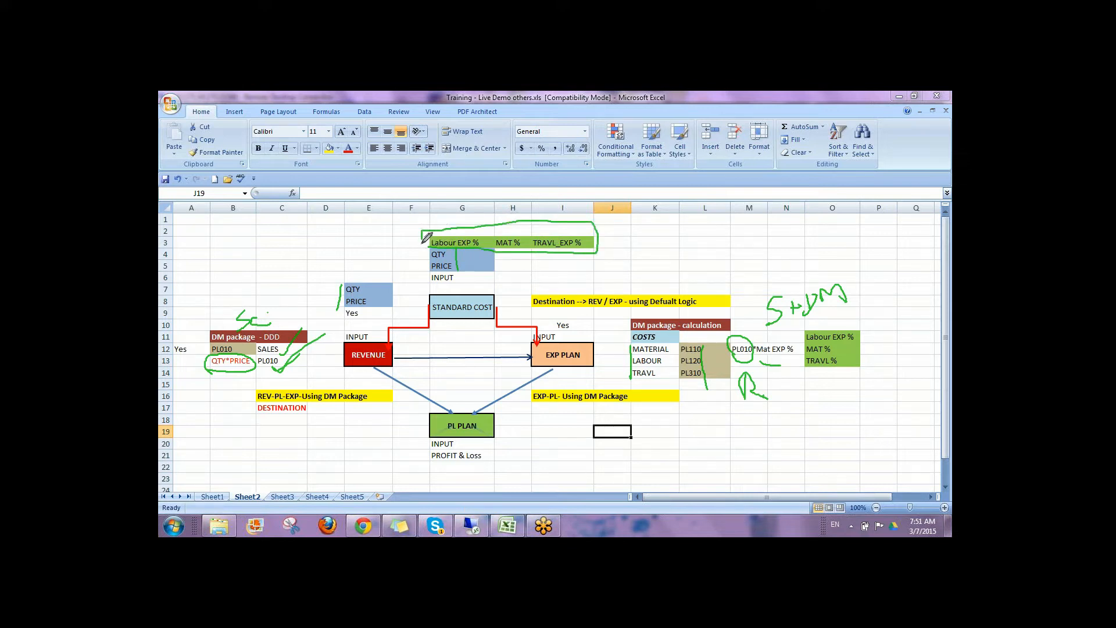
pyautogui.moveTo(460, 312); pyautogui.dragTo(356, 367)
pyautogui.moveTo(463, 313); pyautogui.dragTo(545, 355)
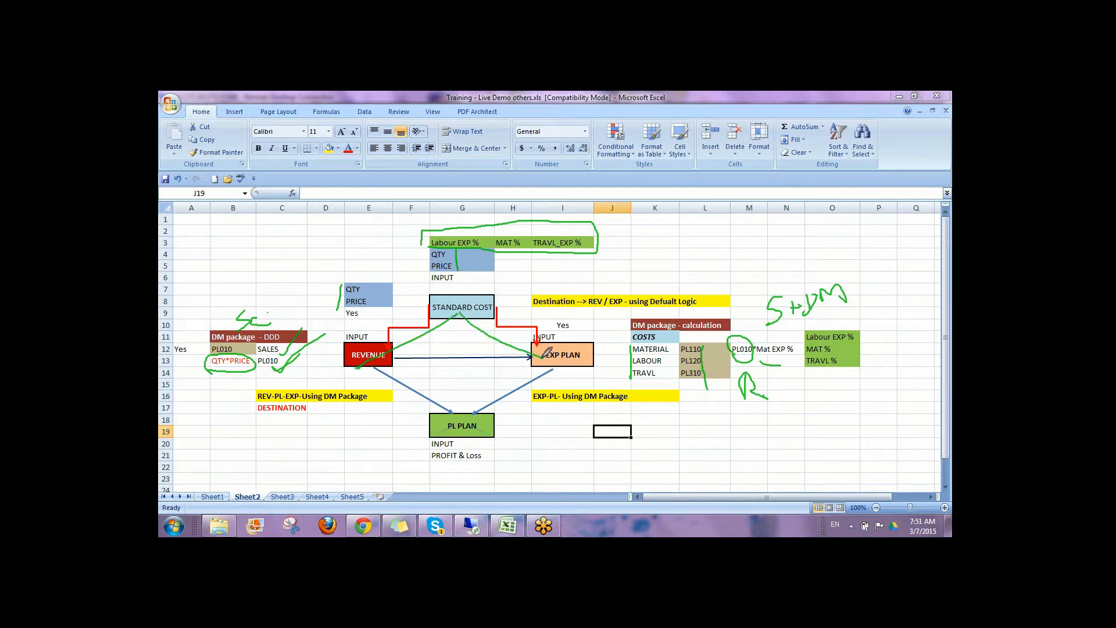
pyautogui.moveTo(385, 234); pyautogui.dragTo(348, 287)
pyautogui.moveTo(645, 240)
pyautogui.mouseDown()
pyautogui.moveTo(645, 258)
pyautogui.moveTo(669, 237)
pyautogui.moveTo(634, 269)
pyautogui.moveTo(675, 247)
pyautogui.moveTo(713, 259)
pyautogui.moveTo(727, 241)
pyautogui.mouseUp()
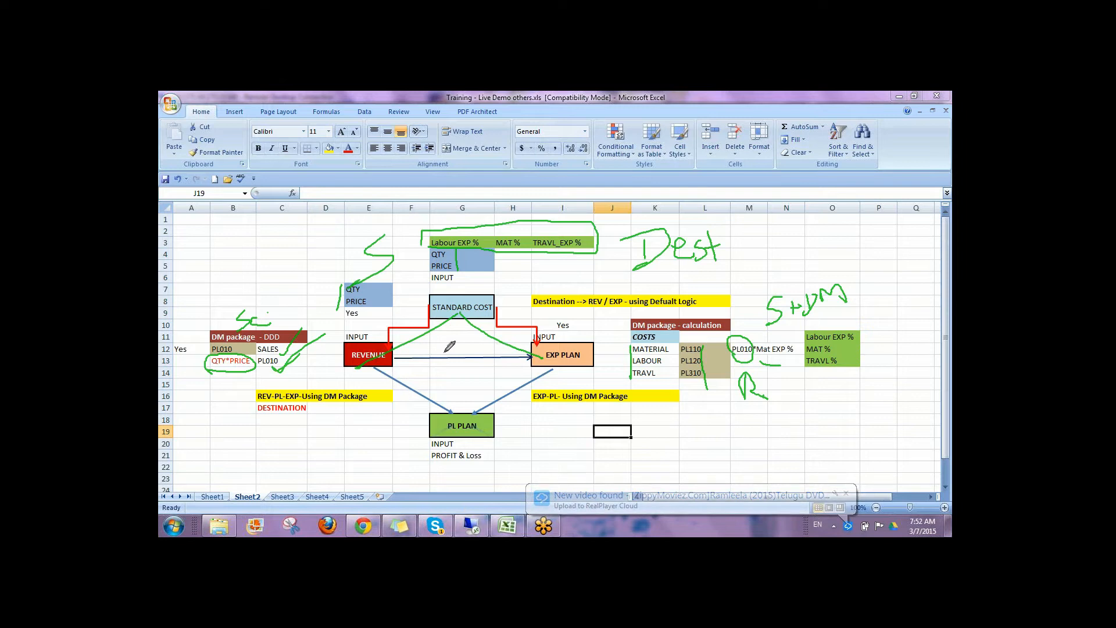
# - Write R on the two arrows leaving REVENUE and D below the REV-PL-EXP and EXP-PL DM Package labels
pyautogui.moveTo(457, 344); pyautogui.dragTo(474, 356)
pyautogui.moveTo(414, 381); pyautogui.dragTo(440, 387)
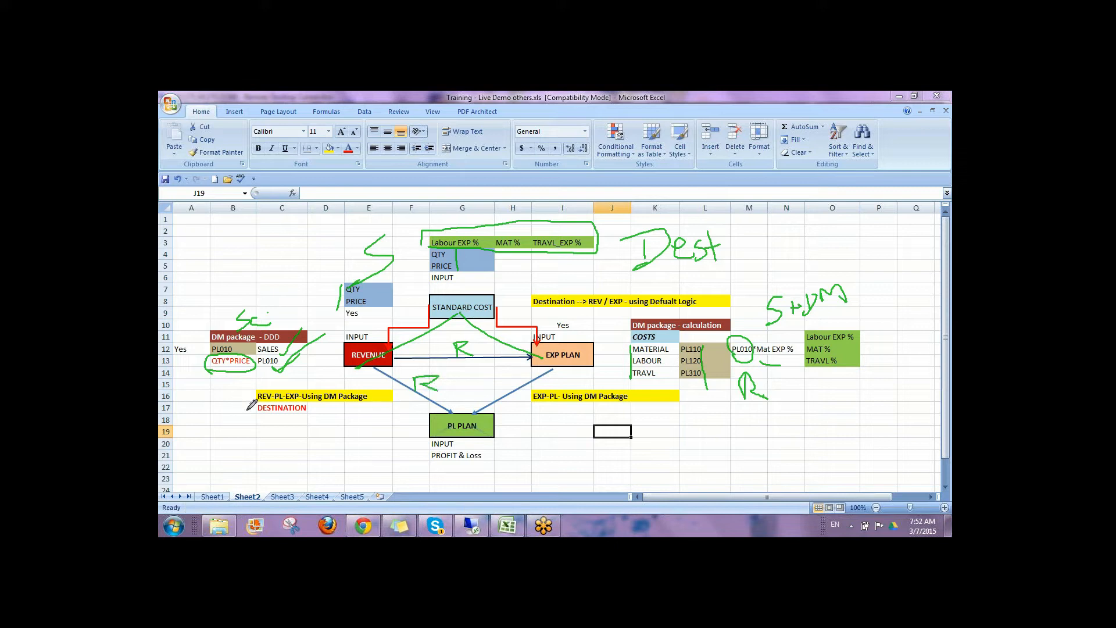
pyautogui.moveTo(283, 429)
pyautogui.mouseDown()
pyautogui.moveTo(301, 420)
pyautogui.moveTo(300, 448)
pyautogui.mouseUp()
pyautogui.moveTo(552, 410); pyautogui.dragTo(546, 433)
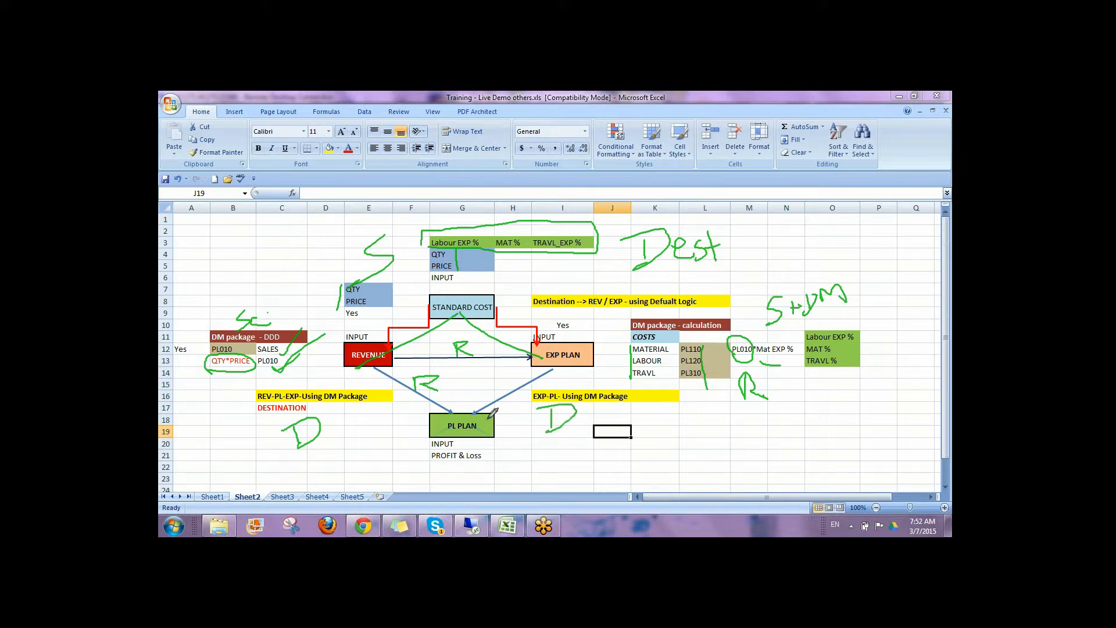
# - Tick INPUT below PL PLAN and draw green arrows outward from INPUT and PROFIT & Loss, with a short stroke beside them
pyautogui.moveTo(480, 436)
pyautogui.mouseDown()
pyautogui.moveTo(487, 468)
pyautogui.moveTo(504, 466)
pyautogui.moveTo(501, 454)
pyautogui.moveTo(509, 467)
pyautogui.moveTo(499, 472)
pyautogui.mouseUp()
pyautogui.moveTo(420, 443)
pyautogui.mouseDown()
pyautogui.moveTo(448, 430)
pyautogui.moveTo(529, 447)
pyautogui.moveTo(515, 456)
pyautogui.mouseUp()
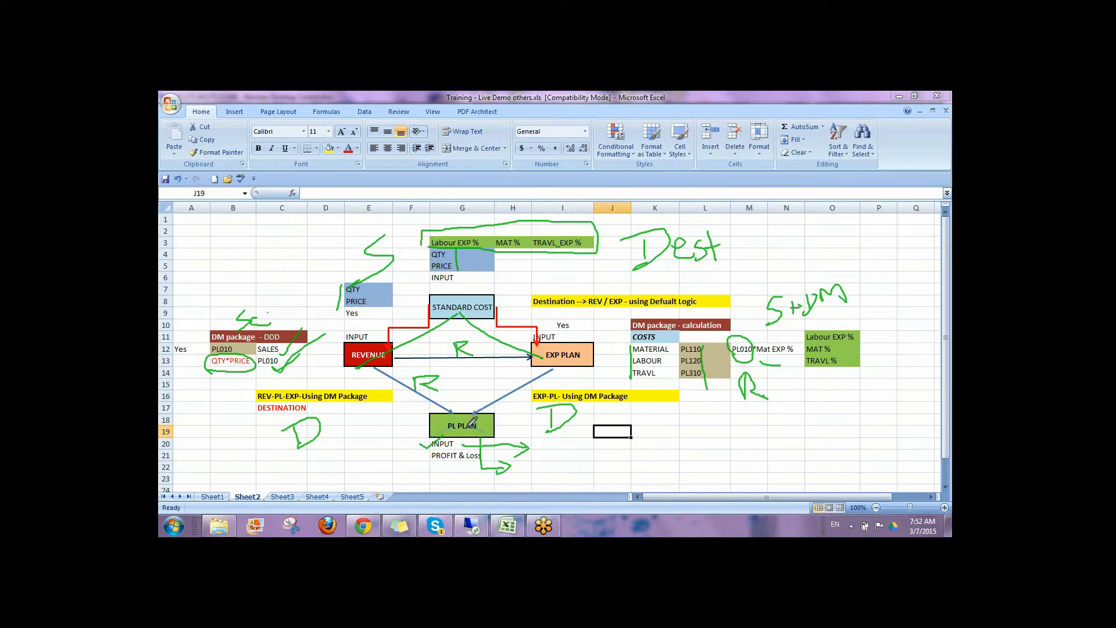
pyautogui.moveTo(552, 461); pyautogui.dragTo(549, 474)
# - Circle the REVENUE box, write and circle S+A above the DM package - DDD block, and frame the revenue QTY and PRICE cells
pyautogui.moveTo(396, 339)
pyautogui.mouseDown()
pyautogui.moveTo(335, 340)
pyautogui.moveTo(358, 382)
pyautogui.moveTo(397, 343)
pyautogui.mouseUp()
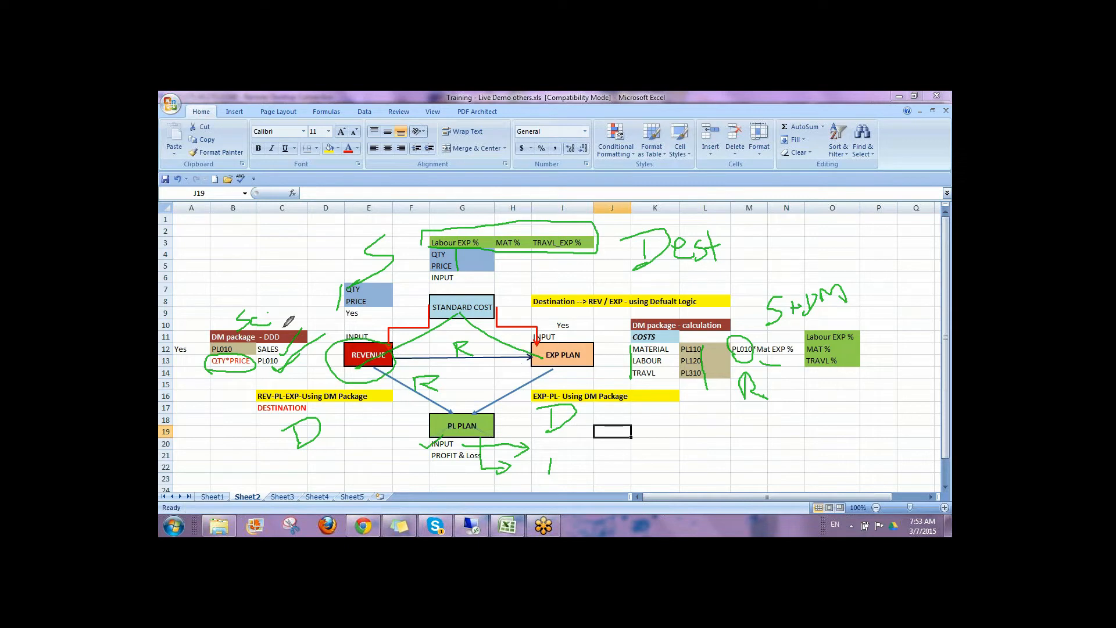
pyautogui.moveTo(228, 242); pyautogui.dragTo(187, 285)
pyautogui.moveTo(237, 255)
pyautogui.mouseDown()
pyautogui.moveTo(251, 249)
pyautogui.moveTo(242, 267)
pyautogui.moveTo(269, 242)
pyautogui.moveTo(286, 246)
pyautogui.mouseUp()
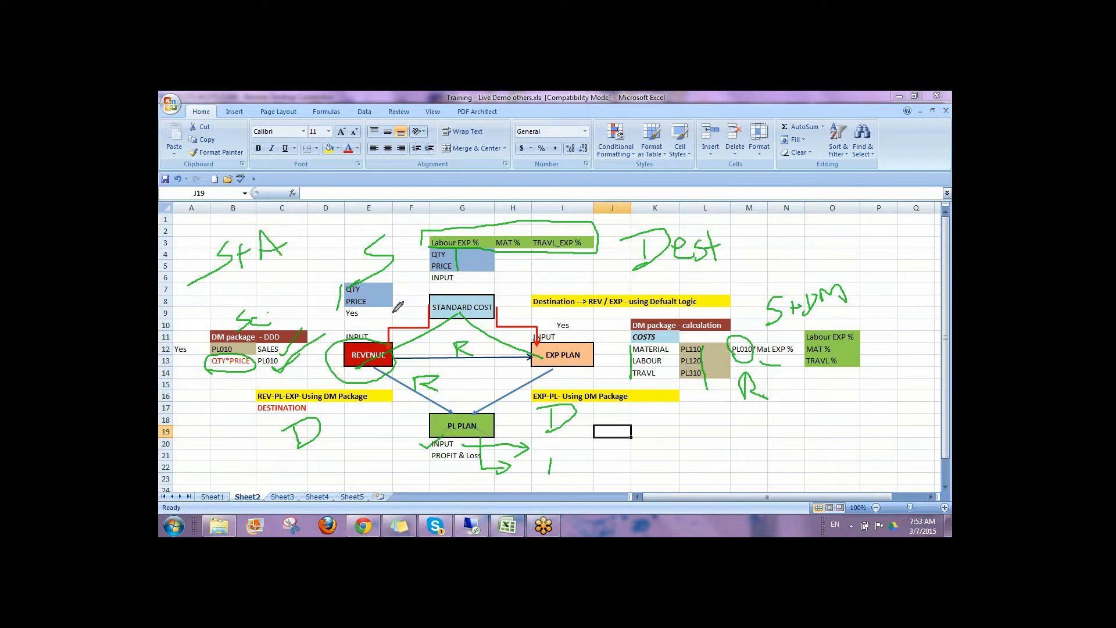
pyautogui.moveTo(201, 285)
pyautogui.mouseDown()
pyautogui.moveTo(300, 253)
pyautogui.moveTo(242, 219)
pyautogui.moveTo(201, 282)
pyautogui.mouseUp()
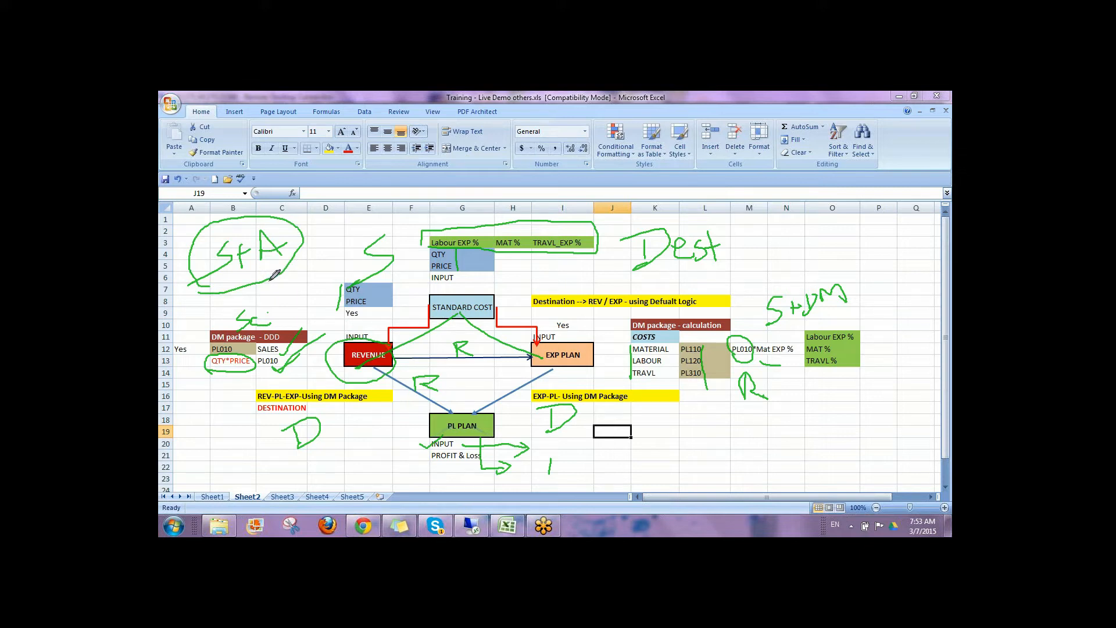
pyautogui.moveTo(277, 288)
pyautogui.mouseDown()
pyautogui.moveTo(277, 302)
pyautogui.moveTo(292, 279)
pyautogui.mouseUp()
pyautogui.moveTo(345, 274)
pyautogui.mouseDown()
pyautogui.moveTo(337, 306)
pyautogui.moveTo(375, 317)
pyautogui.moveTo(364, 270)
pyautogui.moveTo(343, 272)
pyautogui.mouseUp()
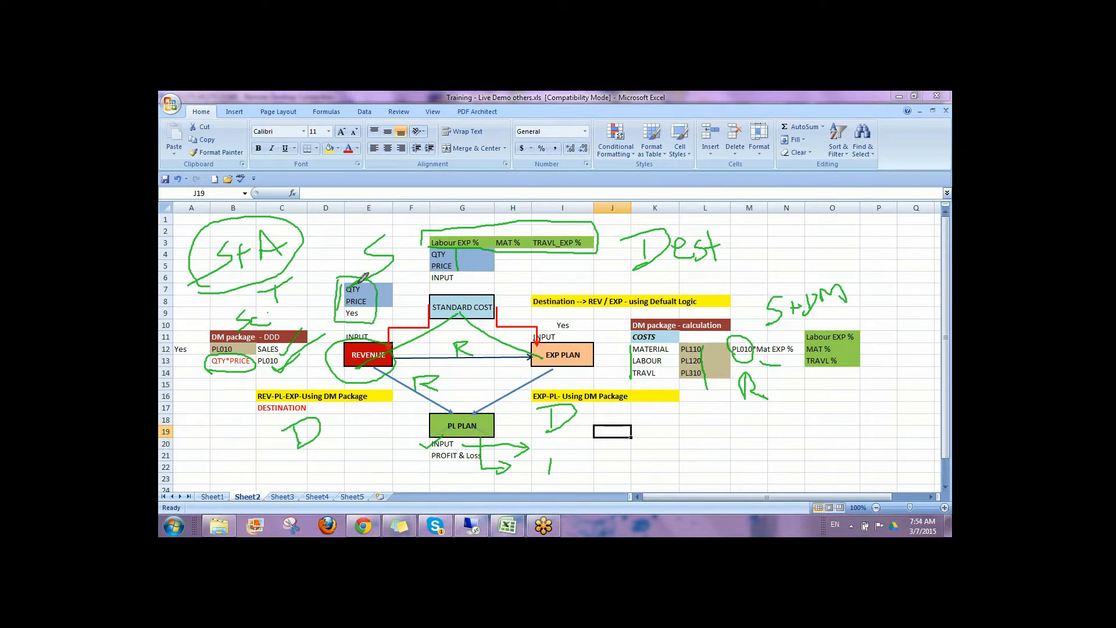
pyautogui.moveTo(348, 285)
pyautogui.mouseDown()
pyautogui.moveTo(345, 251)
pyautogui.moveTo(354, 262)
pyautogui.mouseUp()
# - Clear all pen marks and select the EXP % headers with QTY and PRICE, G3 to I5, to point them out
pyautogui.click(888, 344)
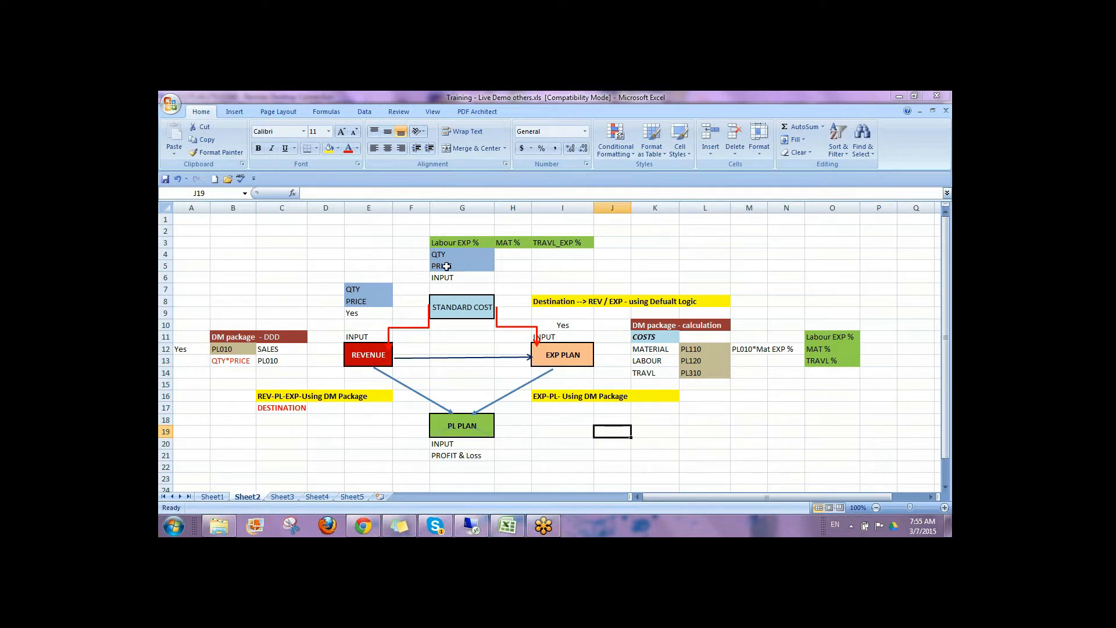
pyautogui.moveTo(446, 265); pyautogui.dragTo(556, 243)
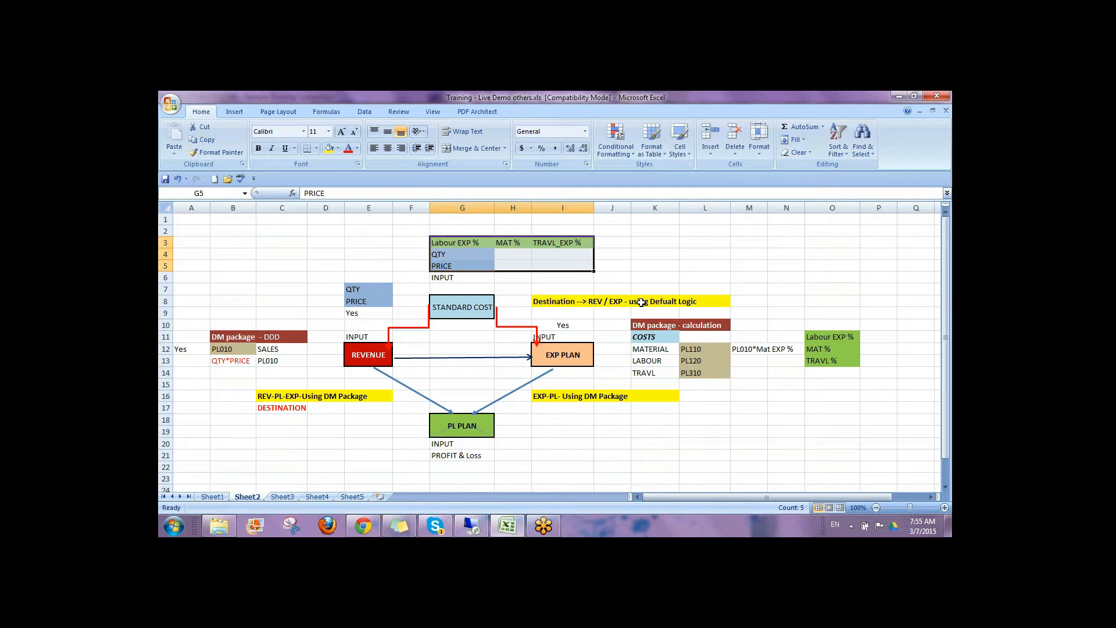
pyautogui.click(449, 266)
pyautogui.moveTo(449, 242); pyautogui.dragTo(561, 243)
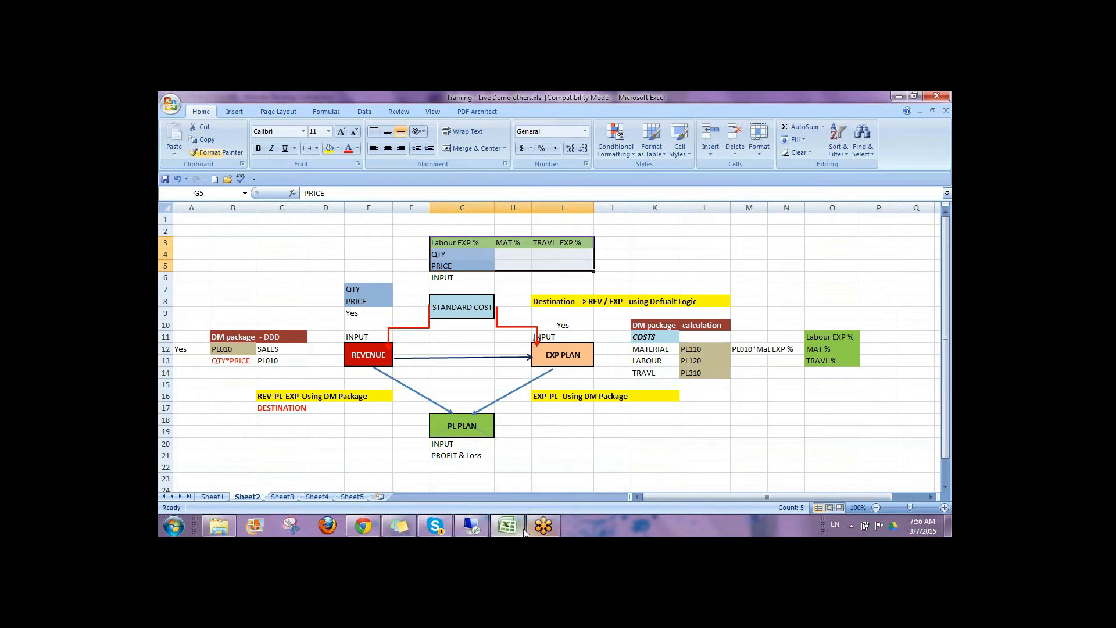
# - Switch to the Remote Desktop session and open Planning and Consolidation Administration
pyautogui.click(475, 526)
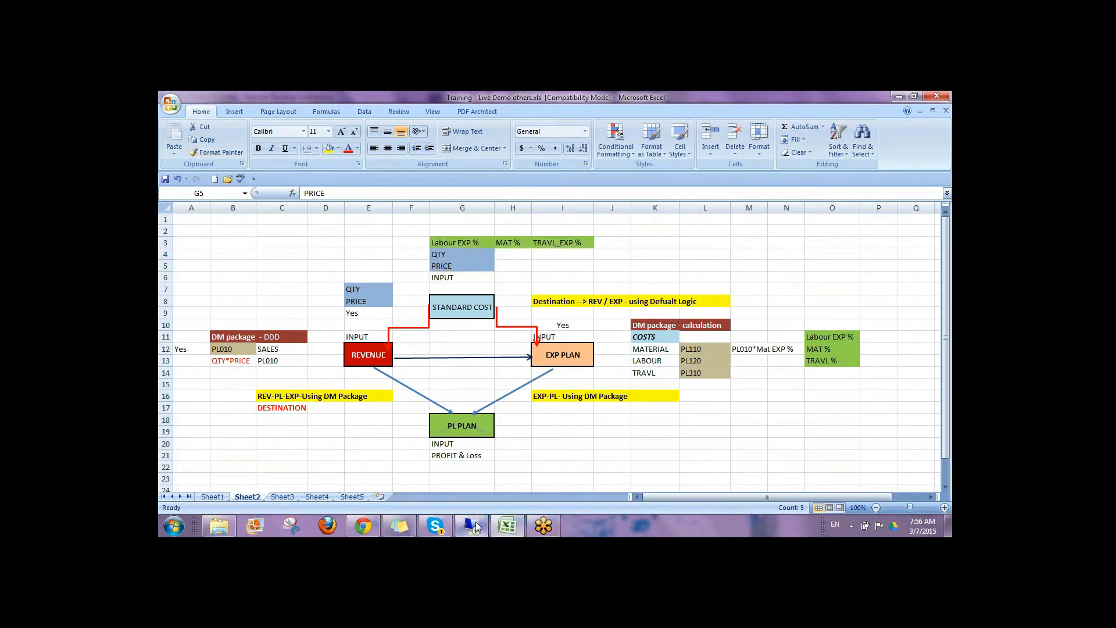
pyautogui.moveTo(949, 409); pyautogui.dragTo(942, 343)
pyautogui.click(753, 360)
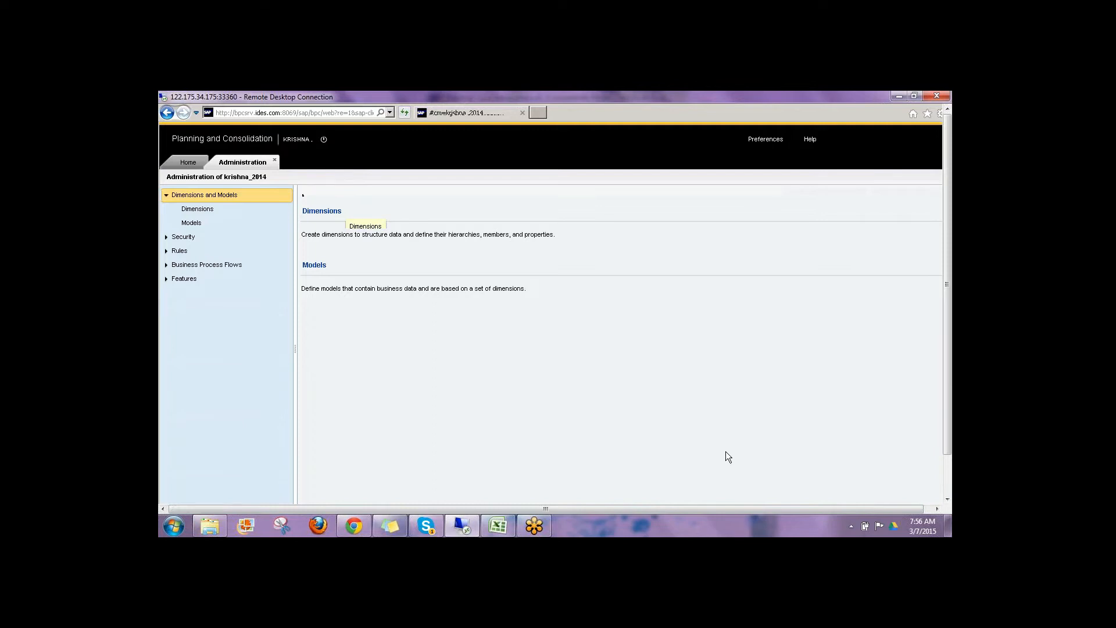
pyautogui.moveTo(947, 352)
pyautogui.mouseDown()
pyautogui.moveTo(946, 409)
pyautogui.moveTo(946, 353)
pyautogui.mouseUp()
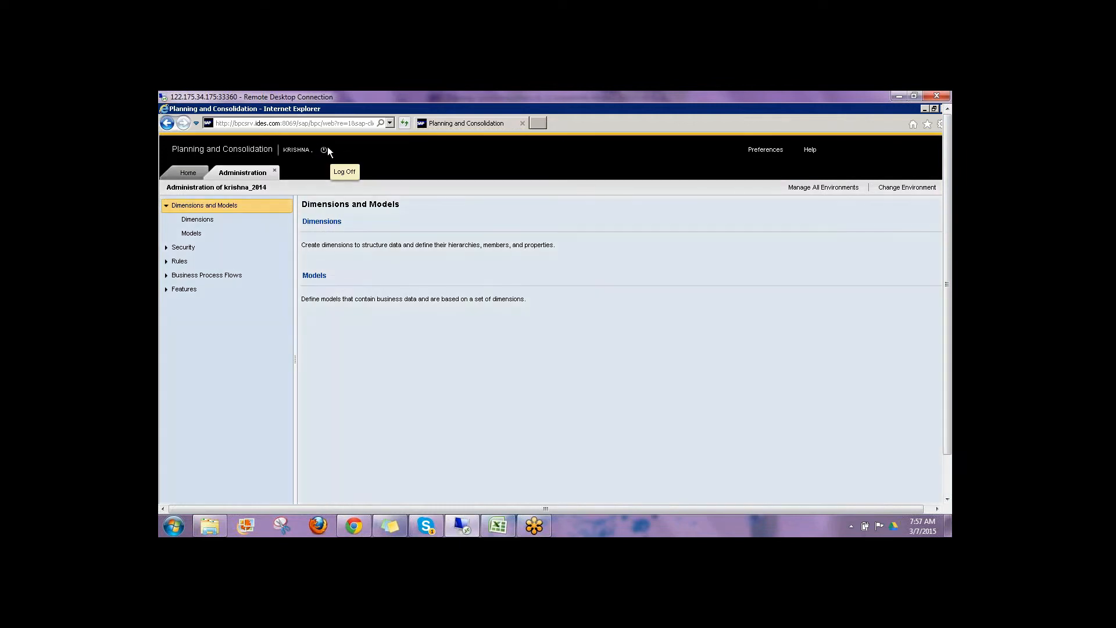
# - Log off from Planning and Consolidation and log on again with the user name and account password
pyautogui.click(325, 149)
pyautogui.press('Return')
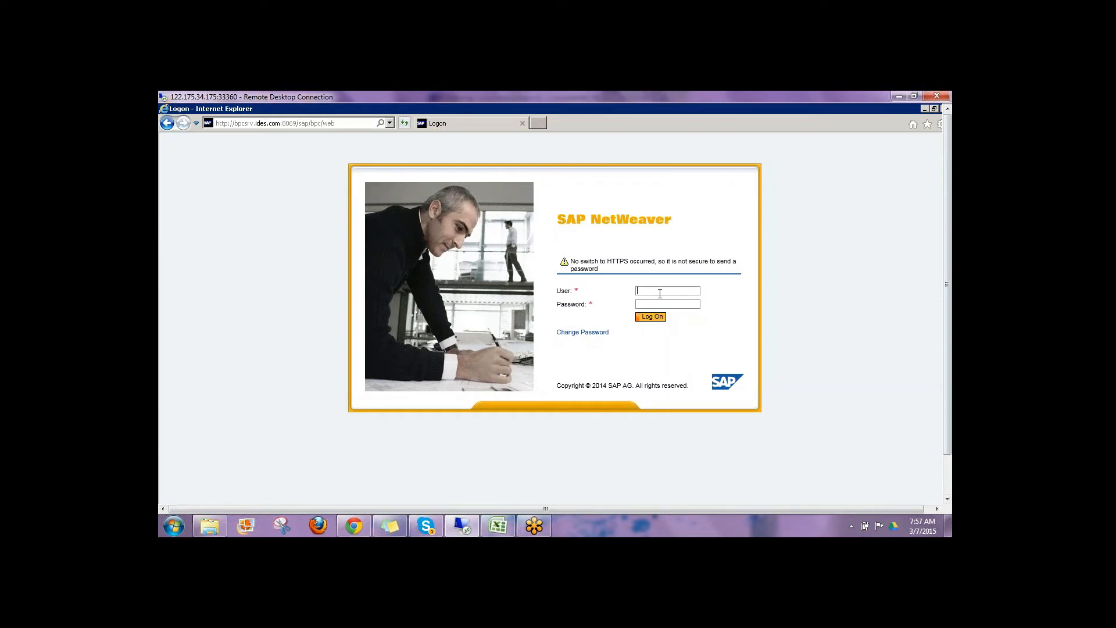
pyautogui.write('krishna••••••')
pyautogui.press('Return')
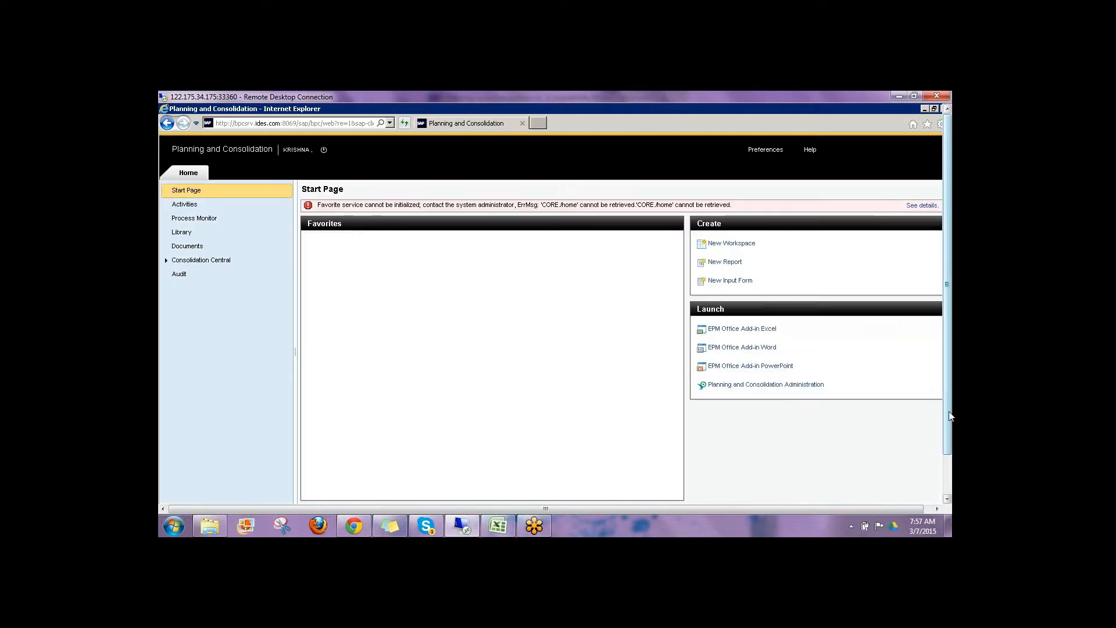
# - Open Planning and Consolidation Administration and display the members of the ACCOUNT dimension
pyautogui.click(748, 386)
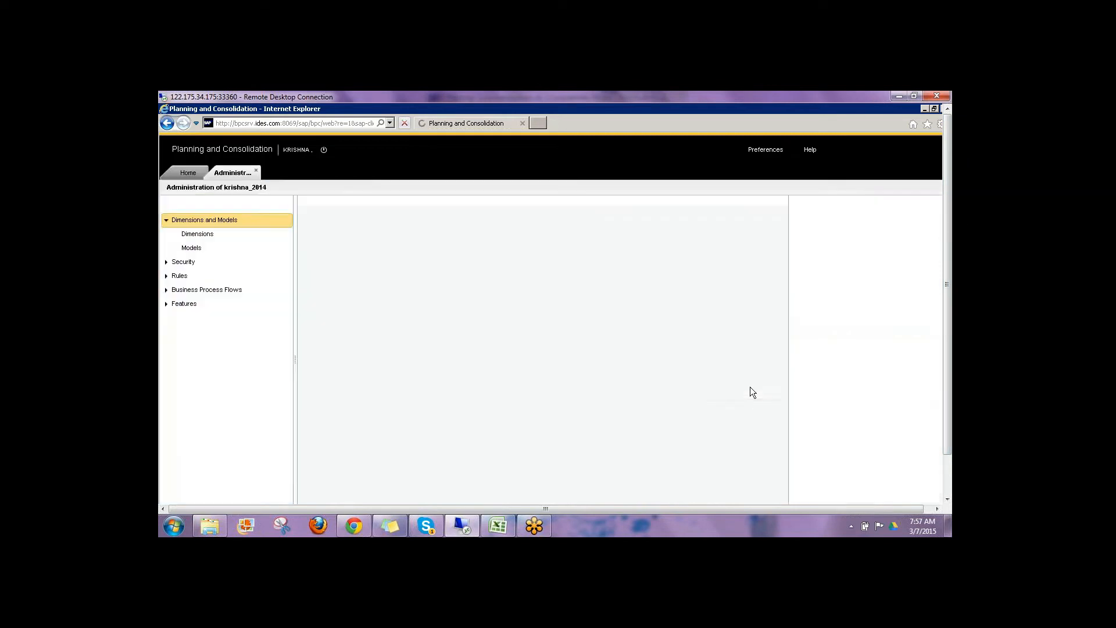
pyautogui.moveTo(948, 333); pyautogui.dragTo(951, 379)
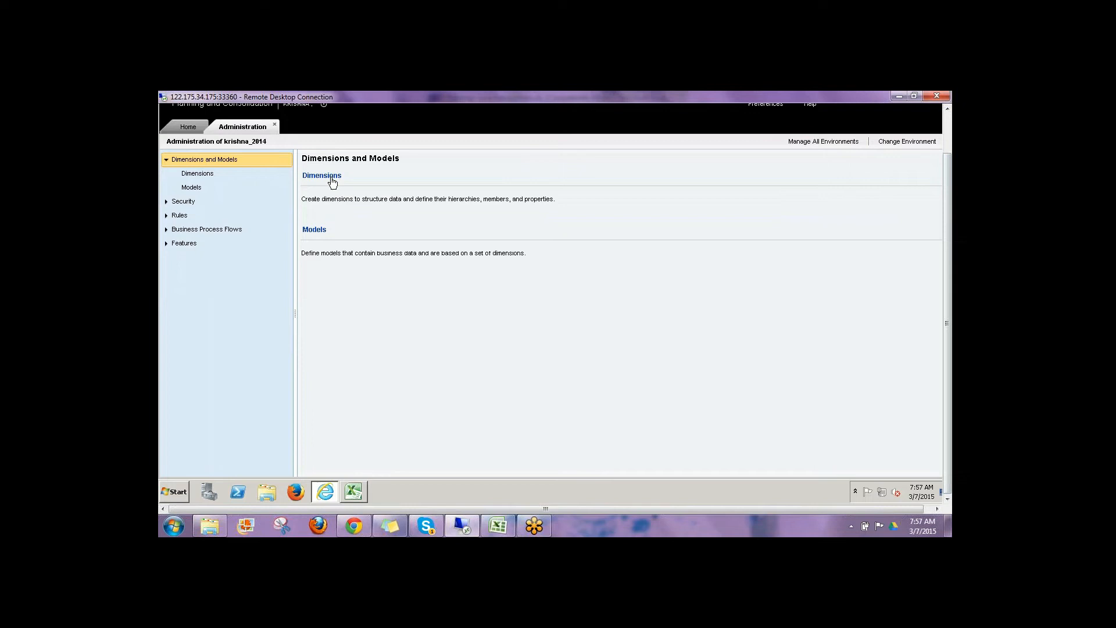
pyautogui.click(322, 176)
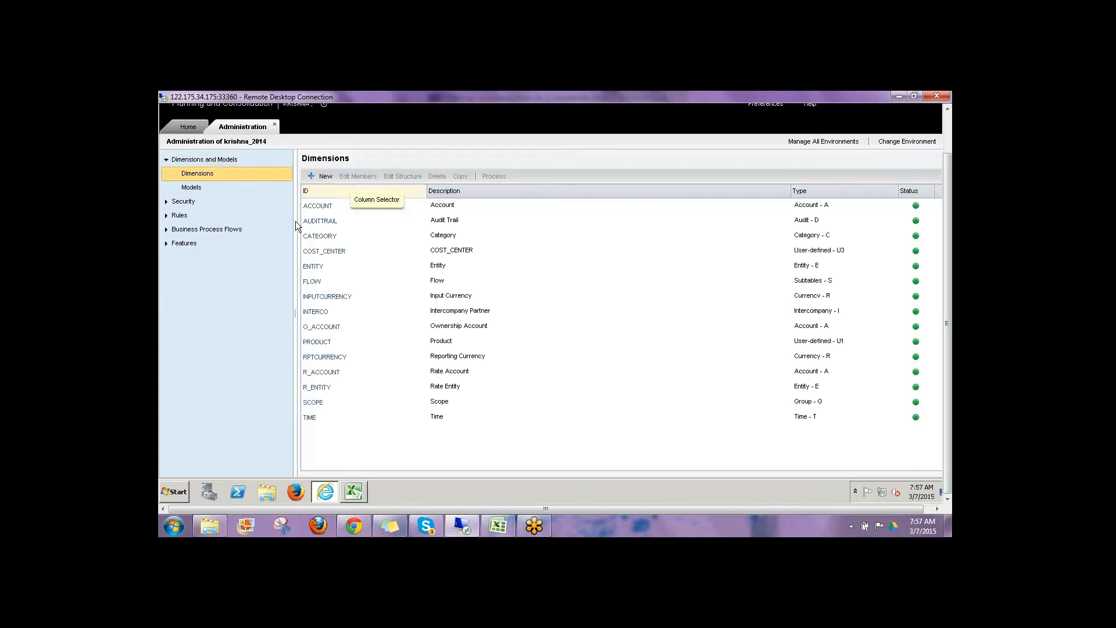
pyautogui.click(318, 206)
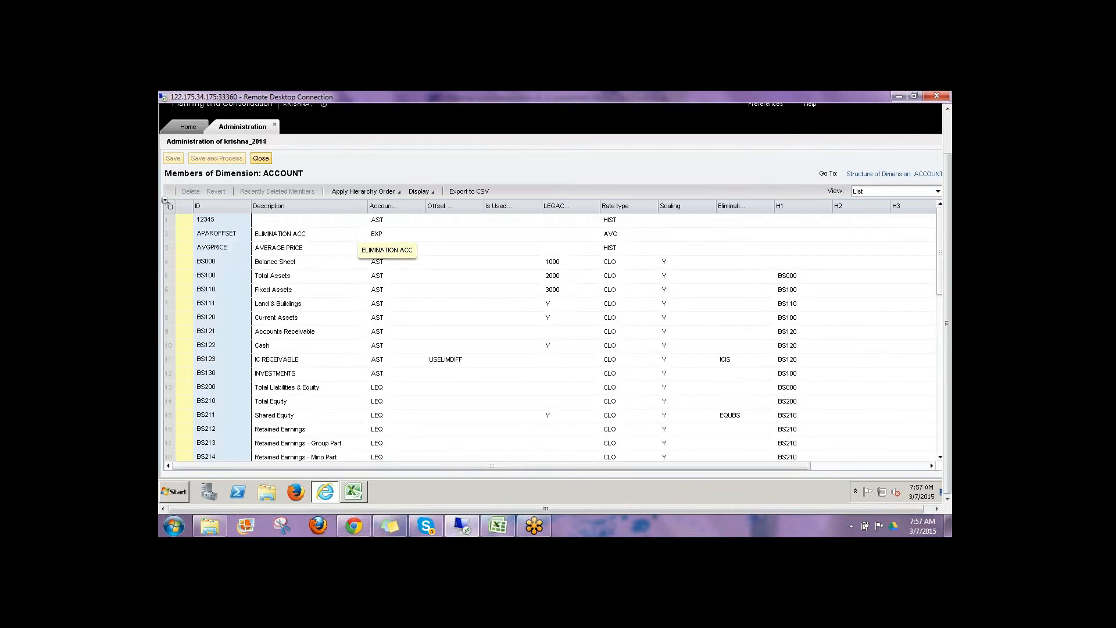
# - Select the AVGPRICE member row, tick it in green pen and circle its empty H1 cell
pyautogui.click(192, 250)
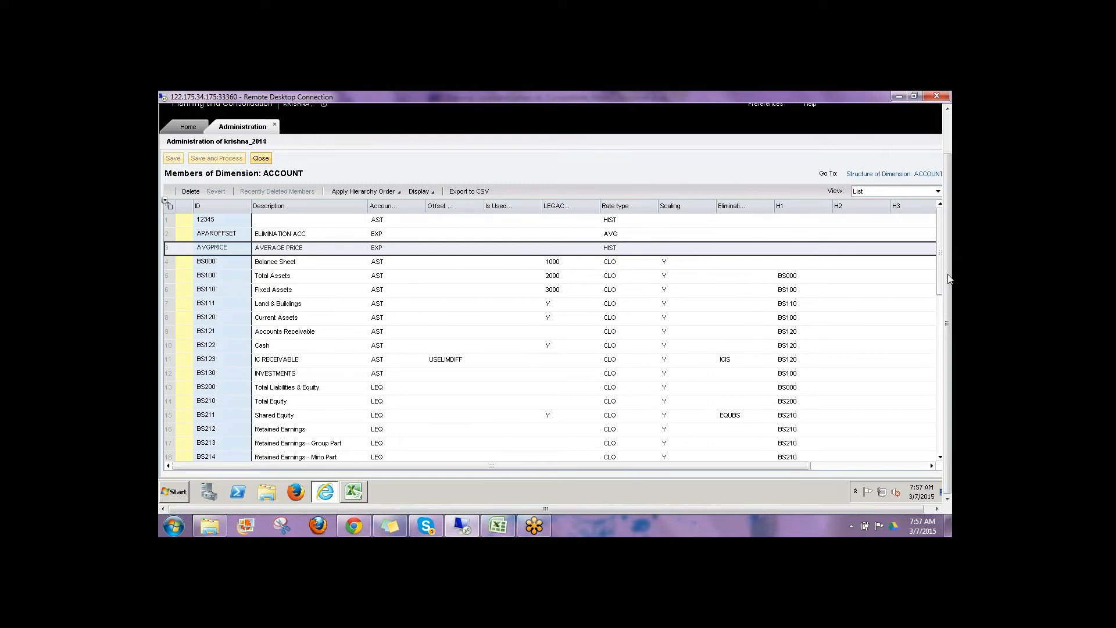
pyautogui.click(863, 301)
pyautogui.click(844, 297)
pyautogui.moveTo(810, 245)
pyautogui.mouseDown()
pyautogui.moveTo(774, 245)
pyautogui.moveTo(784, 242)
pyautogui.mouseUp()
pyautogui.moveTo(178, 247); pyautogui.dragTo(195, 231)
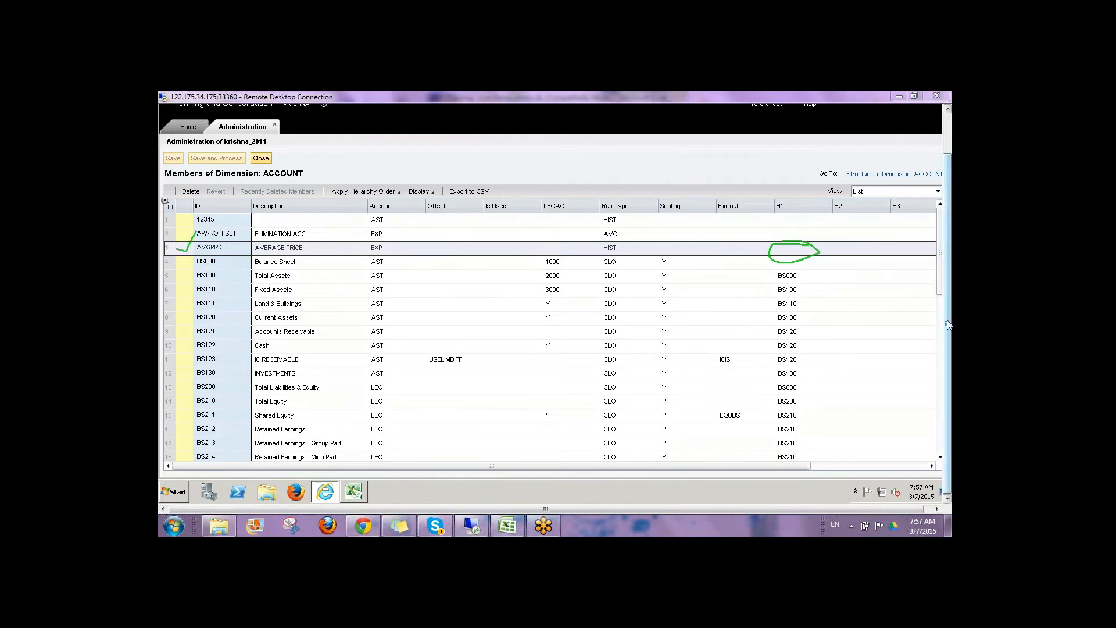
# - Tick the LAB_PER and MAT_PER members in the ACCOUNT list with the green pen
pyautogui.moveTo(939, 291); pyautogui.dragTo(938, 351)
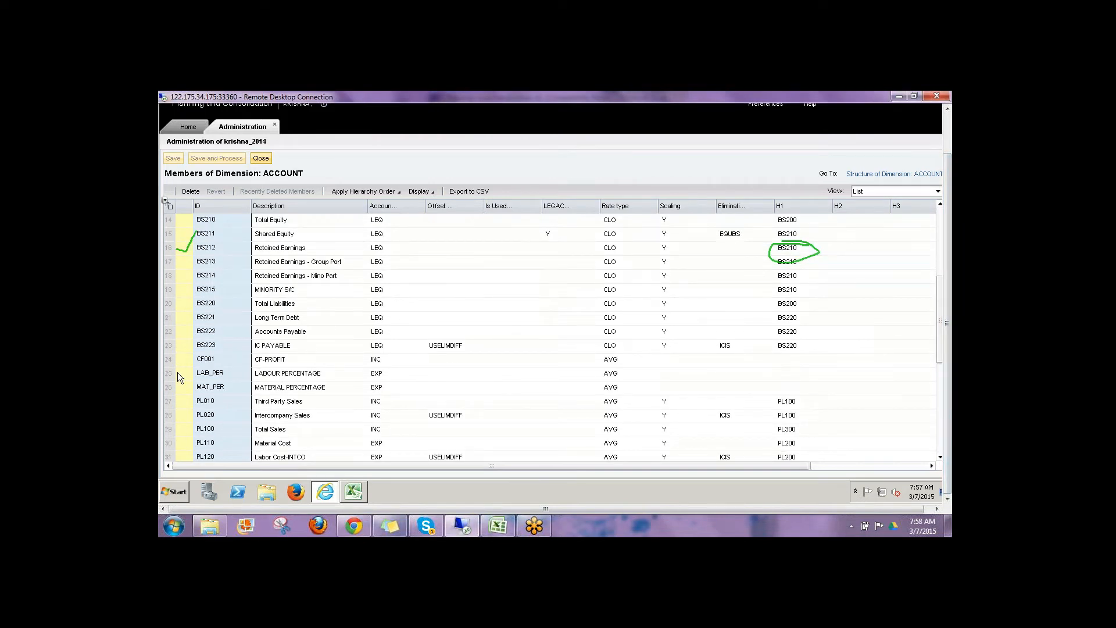
pyautogui.click(946, 269)
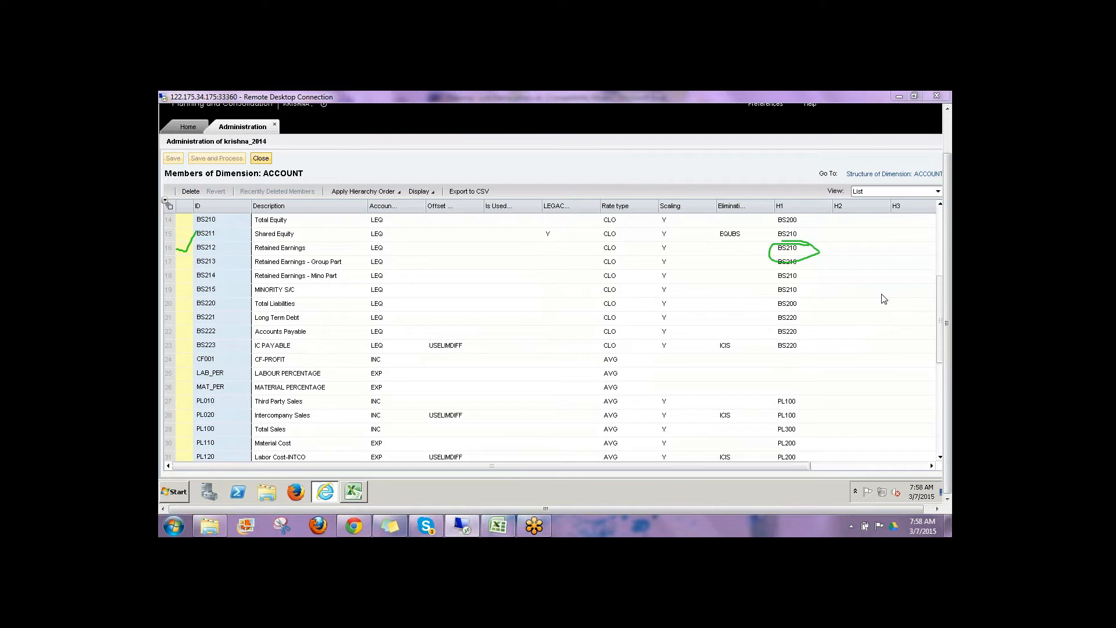
pyautogui.click(880, 294)
pyautogui.moveTo(169, 375)
pyautogui.mouseDown()
pyautogui.moveTo(194, 355)
pyautogui.moveTo(200, 373)
pyautogui.mouseUp()
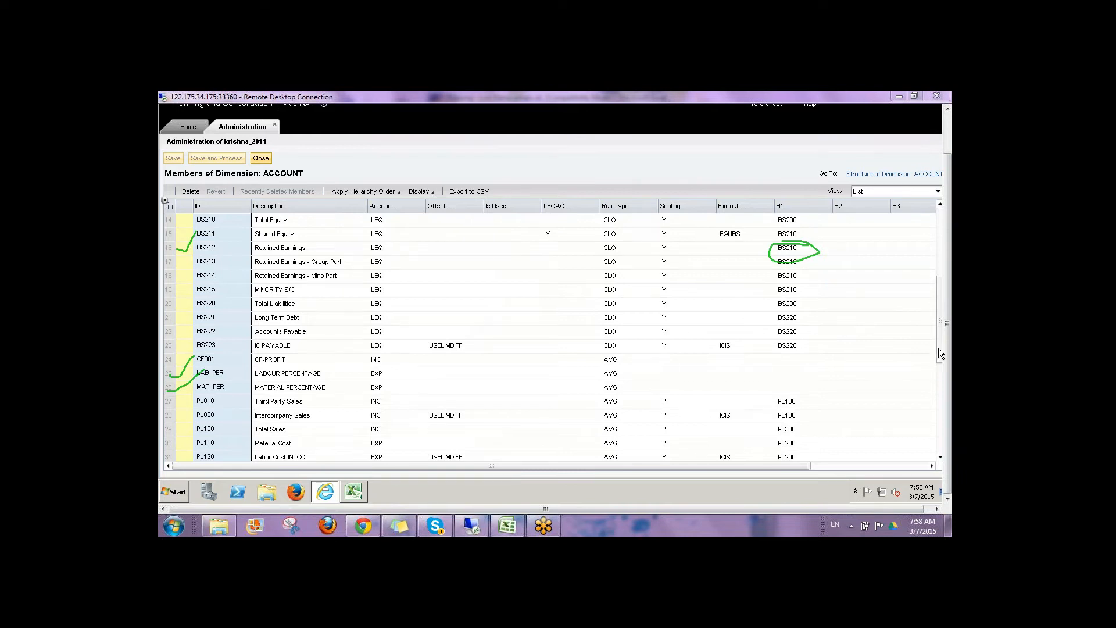
# - Tick the TRAV_PER member, underline its row across to the H1 column, and mark the area near the View setting
pyautogui.moveTo(939, 351); pyautogui.dragTo(930, 442)
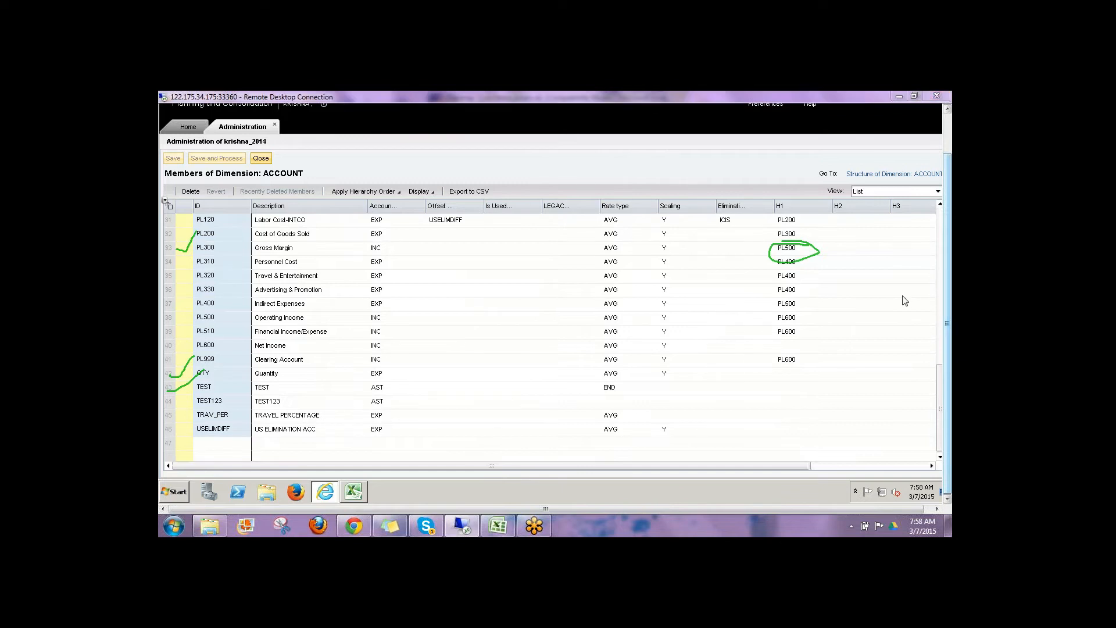
pyautogui.moveTo(167, 415); pyautogui.dragTo(198, 393)
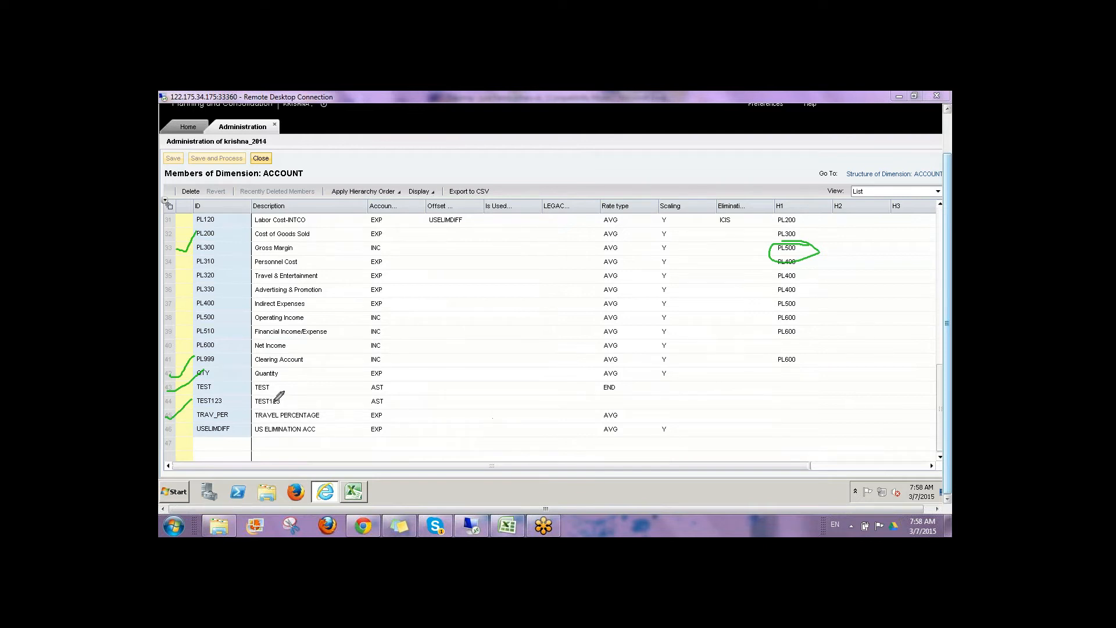
pyautogui.moveTo(324, 417); pyautogui.dragTo(798, 411)
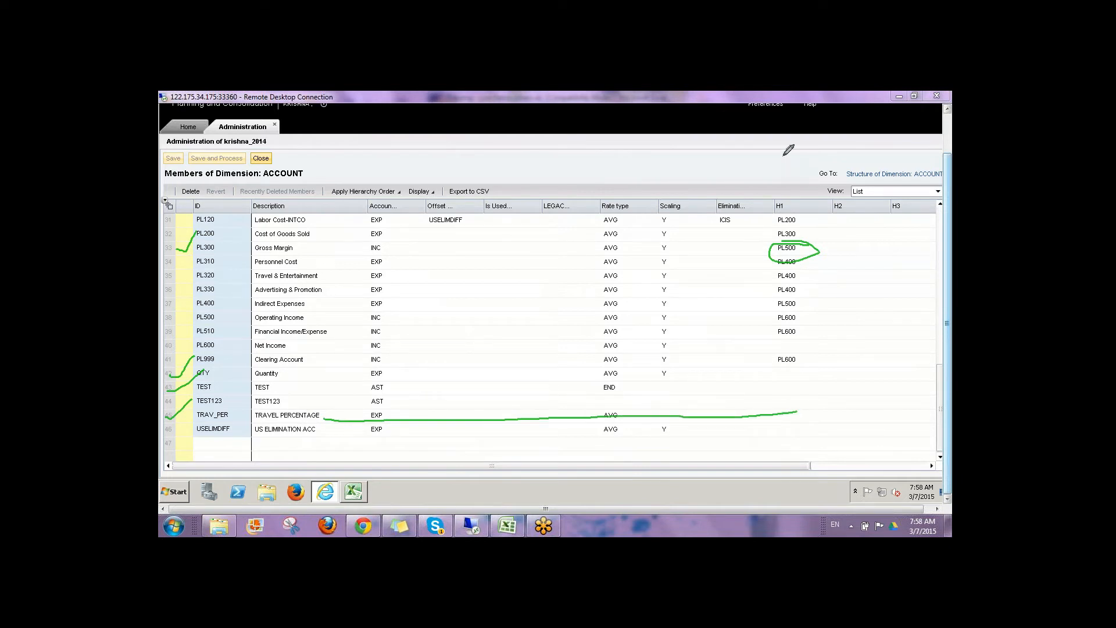
pyautogui.moveTo(788, 183); pyautogui.dragTo(815, 189)
# - Clear the pen marks and change the ACCOUNT members view to Hierarchy
pyautogui.click(870, 349)
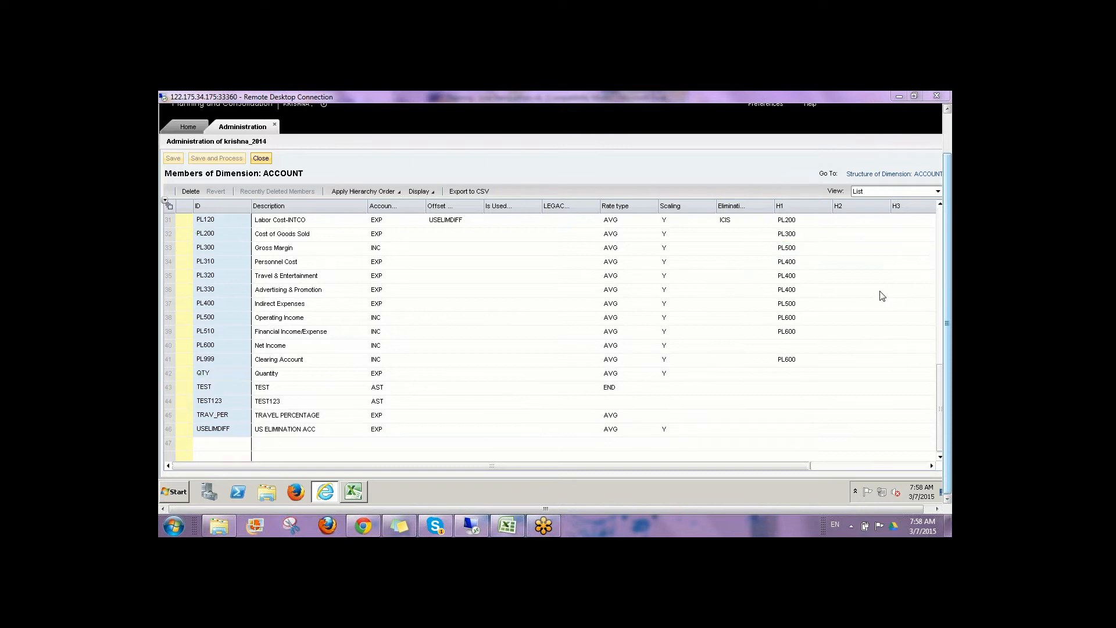
pyautogui.click(867, 191)
pyautogui.click(869, 217)
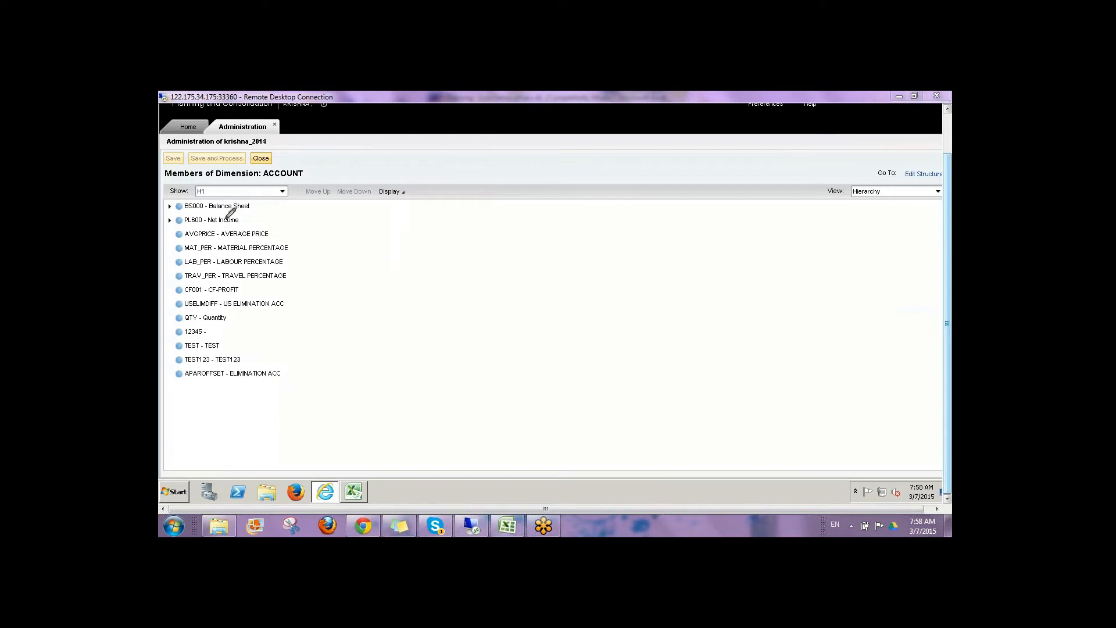
# - Circle the AVGPRICE, MAT_PER, LAB_PER and TRAV_PER members together, and QTY separately, with the green pen
pyautogui.moveTo(172, 243); pyautogui.dragTo(169, 285)
pyautogui.moveTo(170, 323)
pyautogui.mouseDown()
pyautogui.moveTo(209, 329)
pyautogui.moveTo(231, 313)
pyautogui.moveTo(169, 318)
pyautogui.mouseUp()
pyautogui.moveTo(171, 275)
pyautogui.mouseDown()
pyautogui.moveTo(294, 278)
pyautogui.moveTo(300, 231)
pyautogui.moveTo(265, 216)
pyautogui.moveTo(175, 221)
pyautogui.moveTo(171, 232)
pyautogui.mouseUp()
# - Write S → M – A beside the circled members with an arrow toward the list, and clear all pen marks
pyautogui.moveTo(340, 243); pyautogui.dragTo(297, 297)
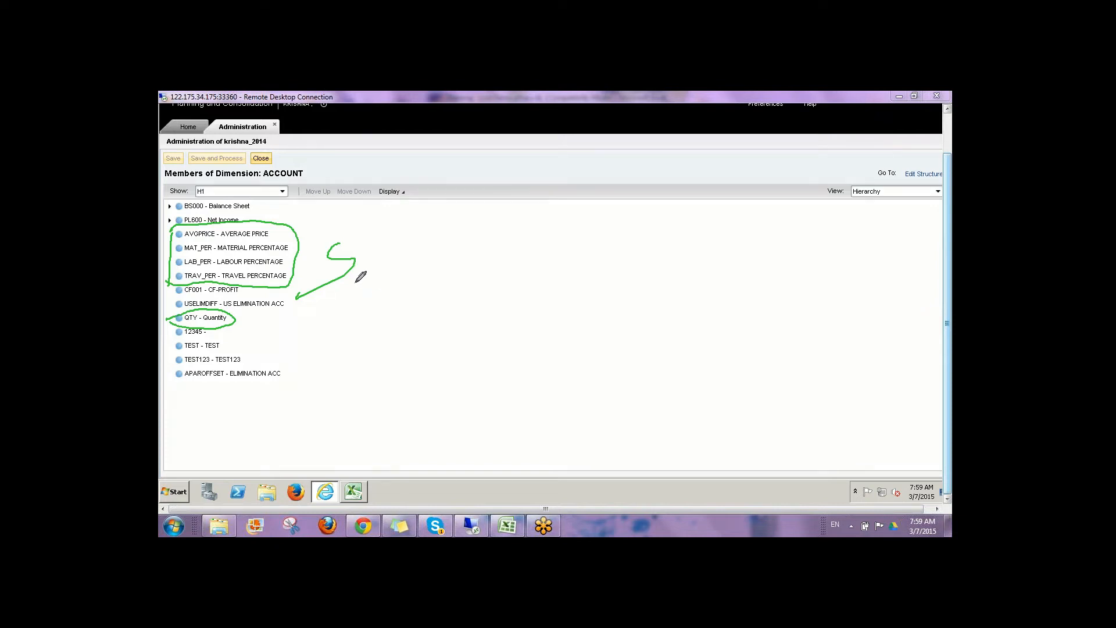
pyautogui.moveTo(375, 267); pyautogui.dragTo(444, 273)
pyautogui.moveTo(528, 270)
pyautogui.mouseDown()
pyautogui.moveTo(523, 230)
pyautogui.moveTo(578, 260)
pyautogui.moveTo(631, 235)
pyautogui.moveTo(670, 195)
pyautogui.moveTo(712, 238)
pyautogui.moveTo(700, 212)
pyautogui.mouseUp()
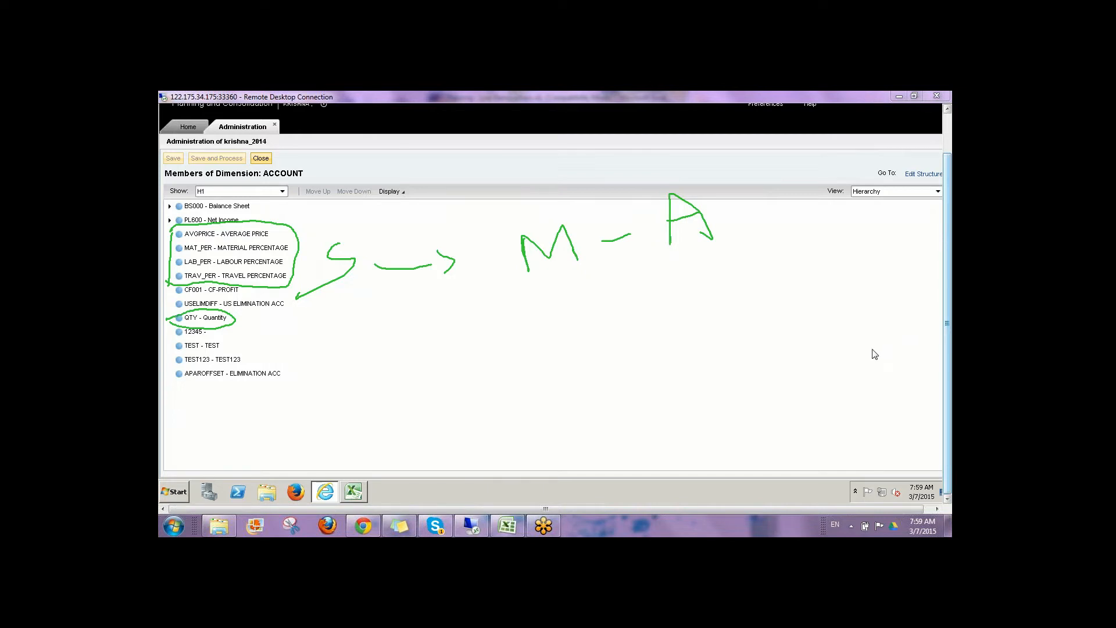
pyautogui.press('Escape')
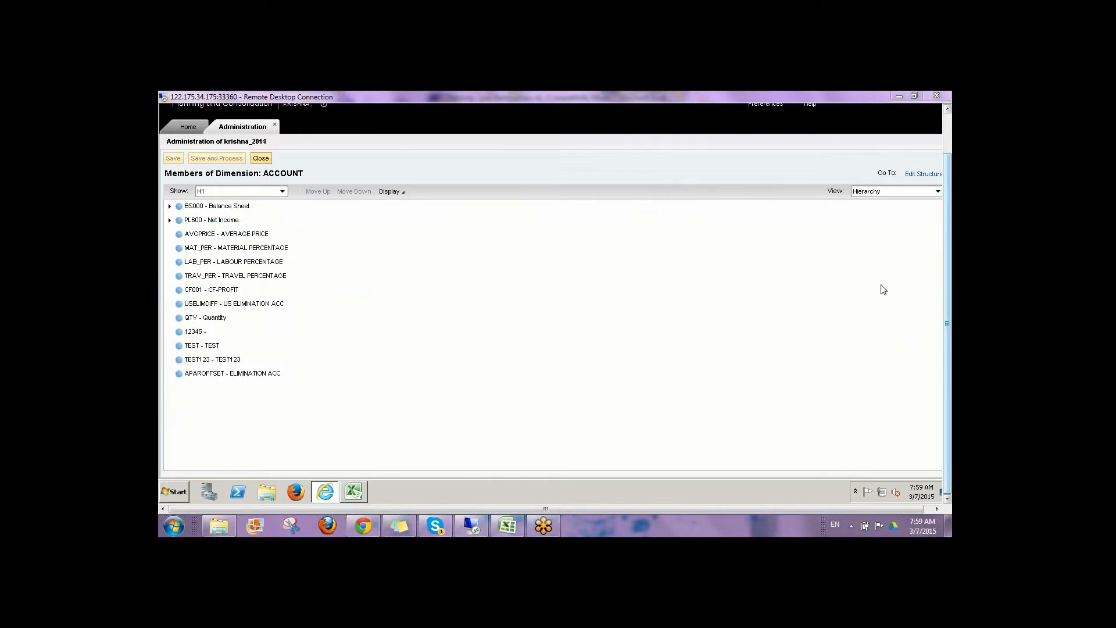
# - Open a second Administration page from Home and select the STANDARAD_COST model in the Models list
pyautogui.click(179, 126)
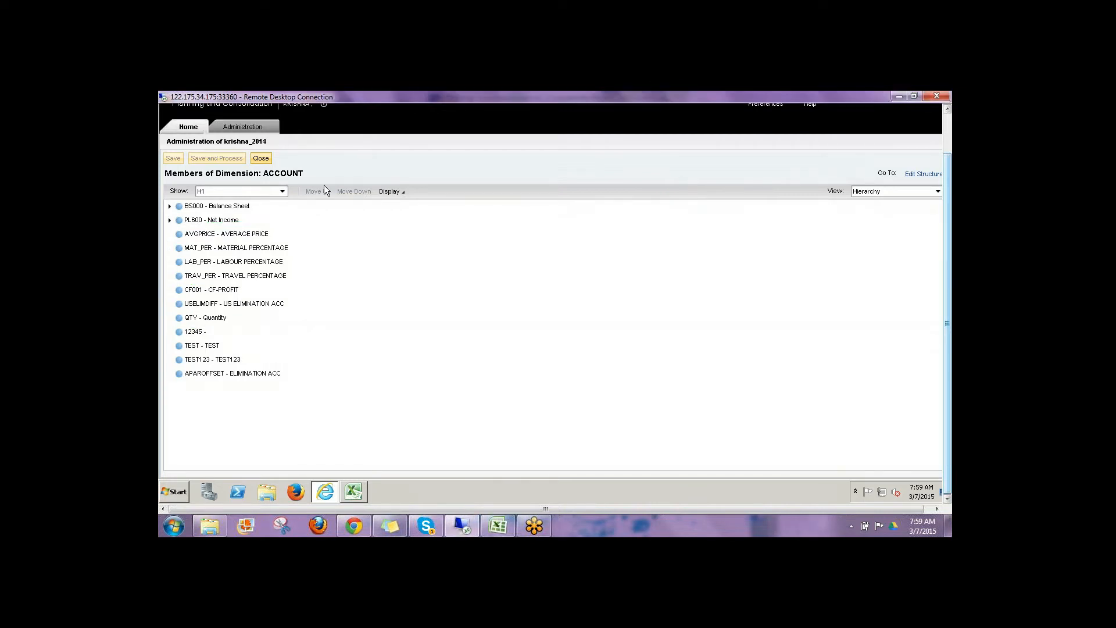
pyautogui.click(715, 323)
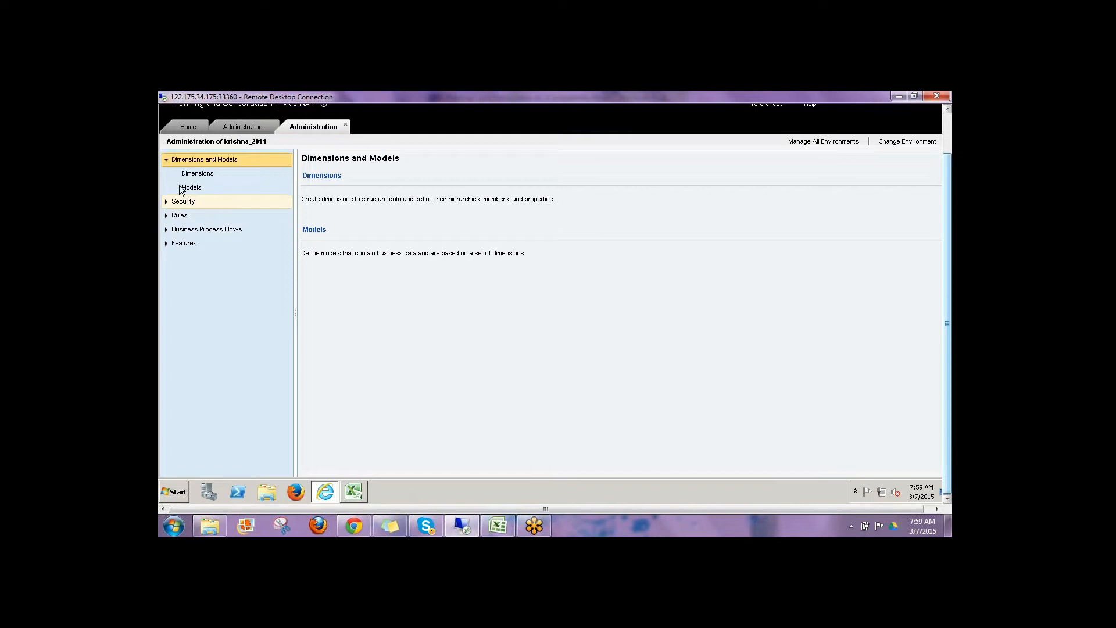
pyautogui.click(194, 190)
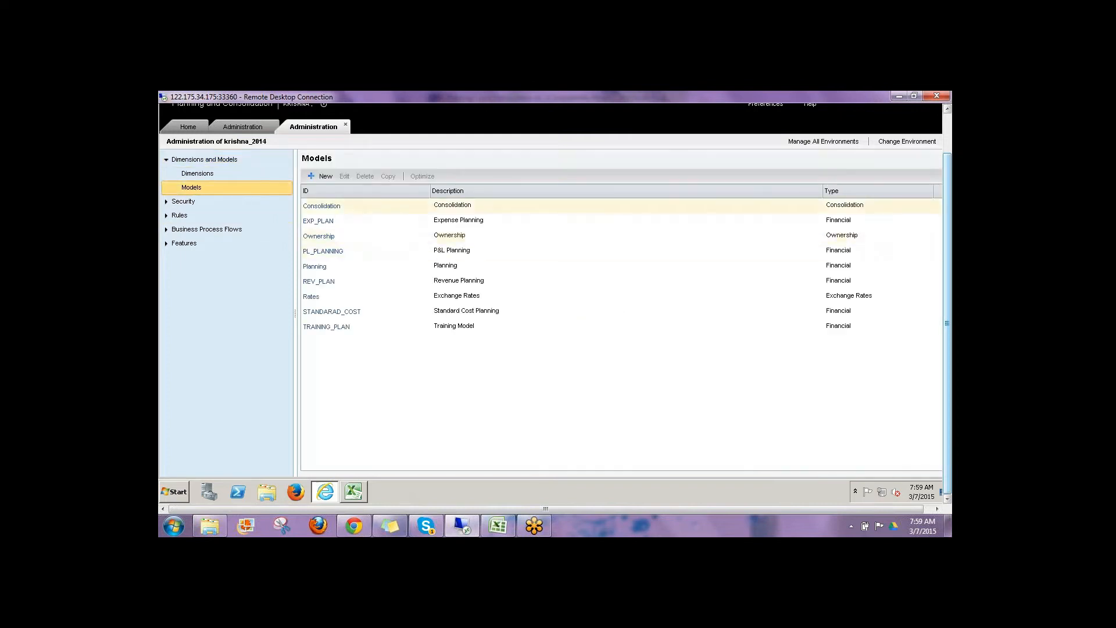
pyautogui.click(372, 311)
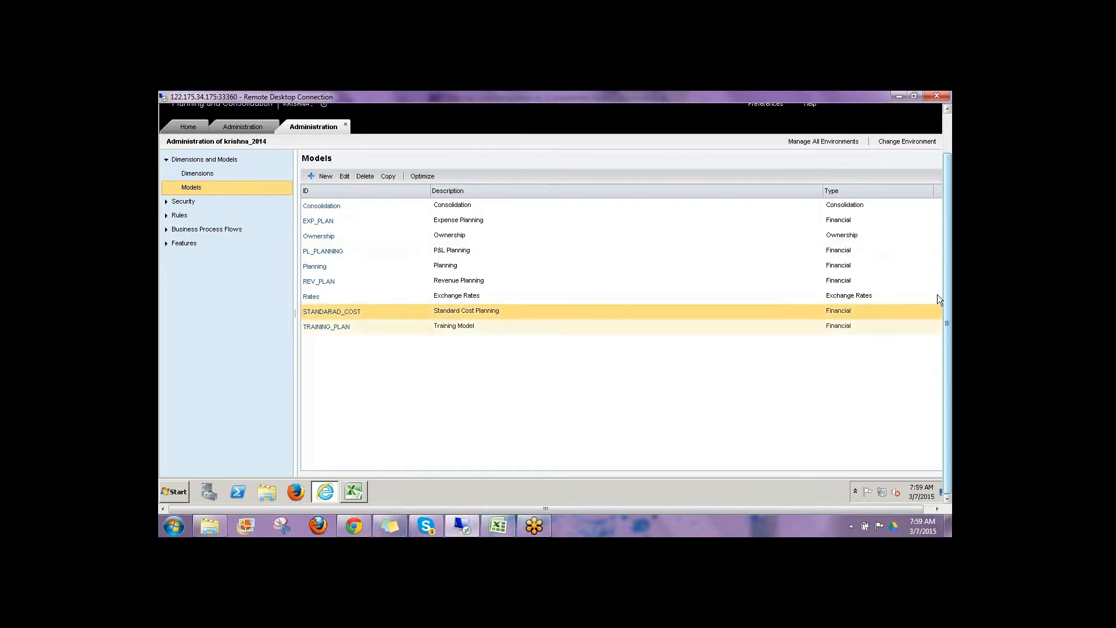
# - Number STANDARAD_COST 1, REV_PLAN 2, EXP_PLAN 3 and PL_PLANNING 4 in green pen, with a vertical line beside them
pyautogui.click(894, 297)
pyautogui.moveTo(376, 320); pyautogui.dragTo(375, 314)
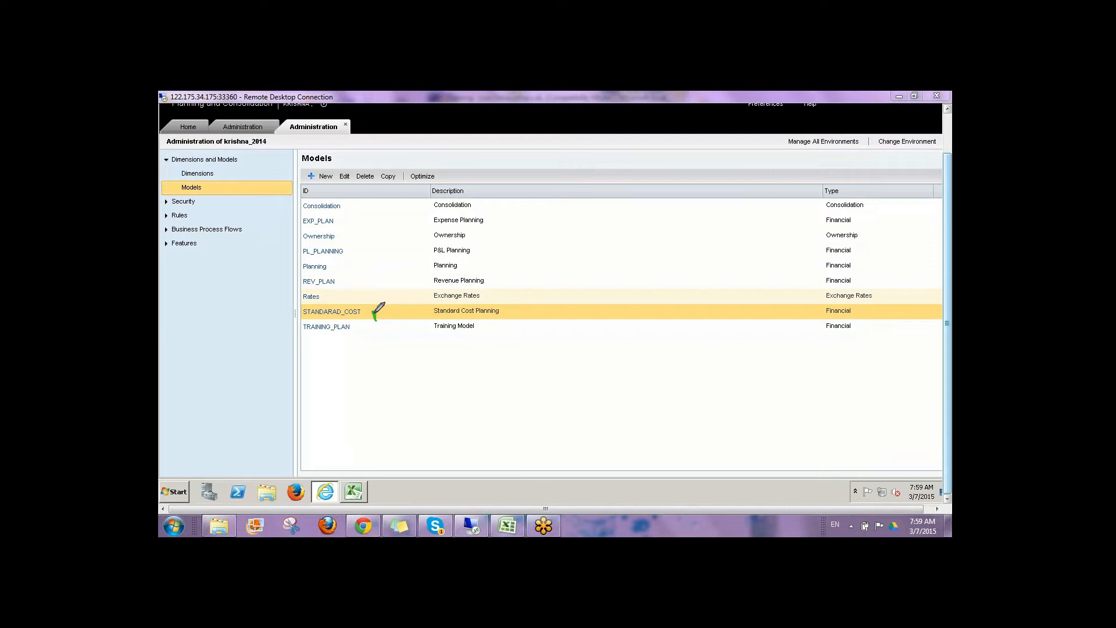
pyautogui.moveTo(358, 276); pyautogui.dragTo(372, 282)
pyautogui.moveTo(352, 216)
pyautogui.mouseDown()
pyautogui.moveTo(362, 217)
pyautogui.moveTo(354, 228)
pyautogui.moveTo(365, 257)
pyautogui.mouseUp()
pyautogui.moveTo(376, 205); pyautogui.dragTo(385, 327)
# - Sketch an R linked to a circled A with lines branching from it below the models, and clear the pen marks
pyautogui.moveTo(508, 372)
pyautogui.mouseDown()
pyautogui.moveTo(509, 407)
pyautogui.moveTo(510, 377)
pyautogui.moveTo(529, 396)
pyautogui.mouseUp()
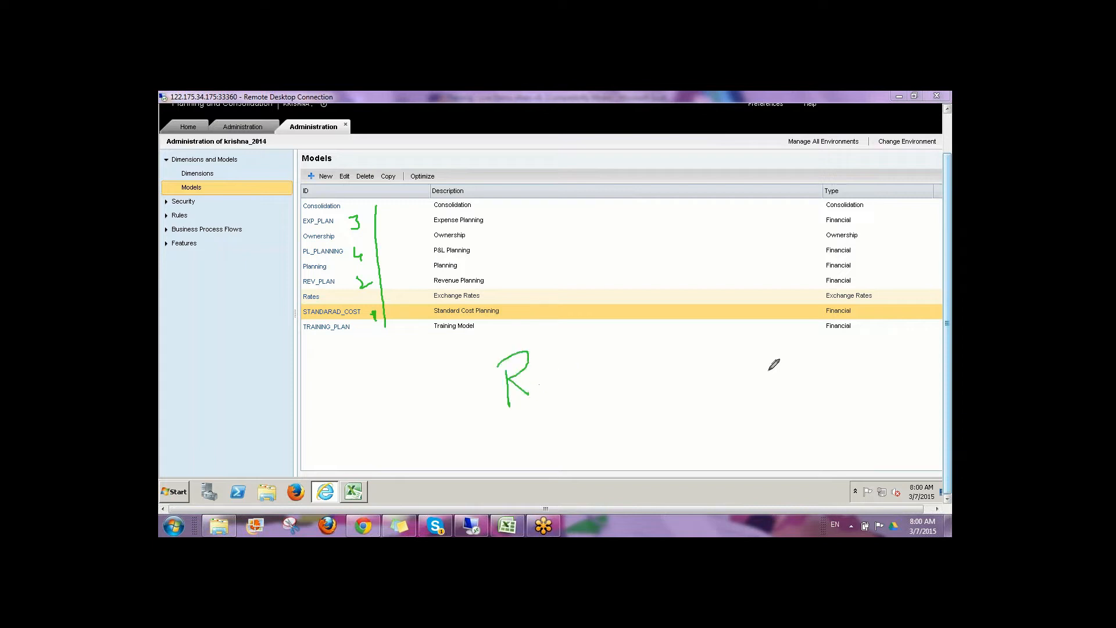
pyautogui.moveTo(563, 375)
pyautogui.mouseDown()
pyautogui.moveTo(615, 364)
pyautogui.moveTo(643, 387)
pyautogui.moveTo(673, 381)
pyautogui.moveTo(641, 361)
pyautogui.moveTo(673, 362)
pyautogui.mouseUp()
pyautogui.moveTo(673, 316)
pyautogui.mouseDown()
pyautogui.moveTo(672, 393)
pyautogui.moveTo(676, 296)
pyautogui.moveTo(645, 317)
pyautogui.moveTo(700, 233)
pyautogui.mouseUp()
pyautogui.moveTo(673, 323); pyautogui.dragTo(753, 323)
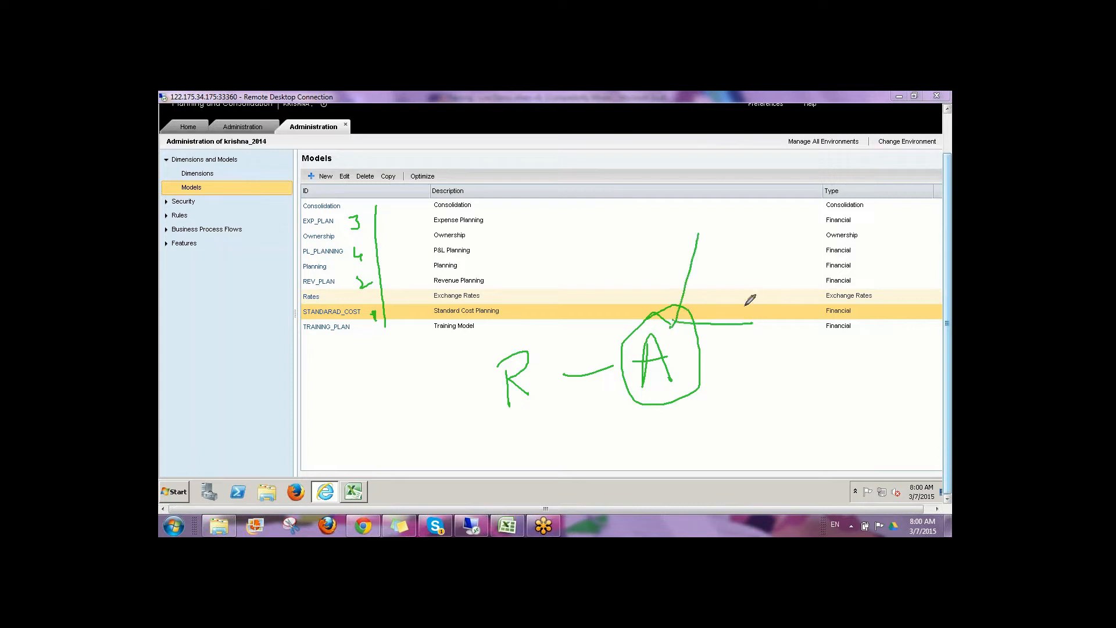
pyautogui.moveTo(730, 204)
pyautogui.mouseDown()
pyautogui.moveTo(713, 220)
pyautogui.moveTo(710, 249)
pyautogui.mouseUp()
pyautogui.press('Escape')
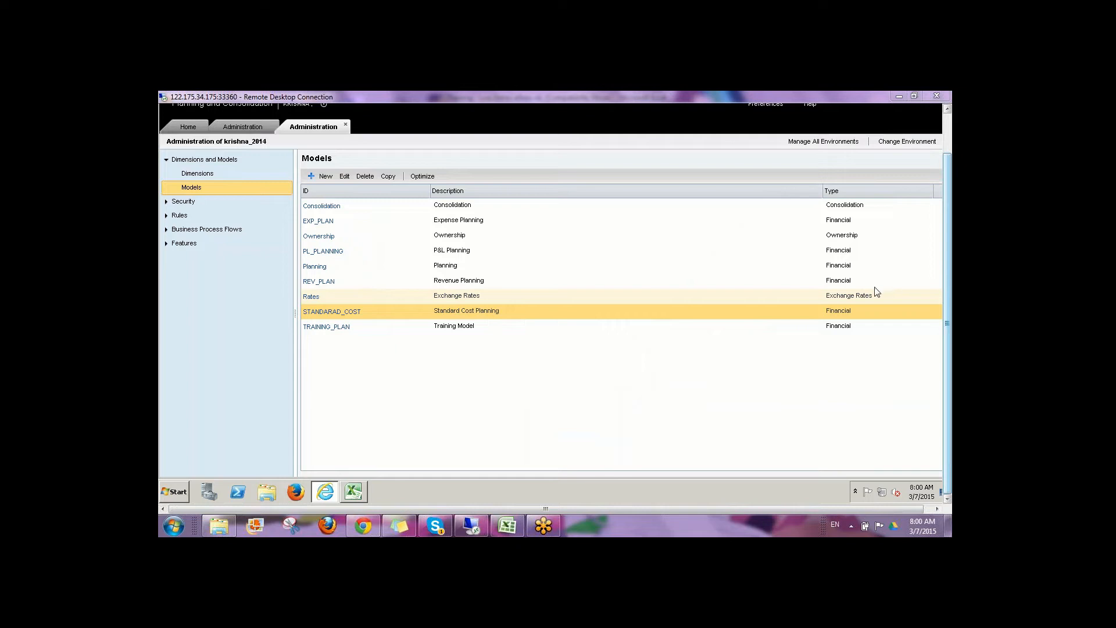
# - Open the DEFAULT.LGF logic script of the STANDARAD_COST model
pyautogui.click(167, 218)
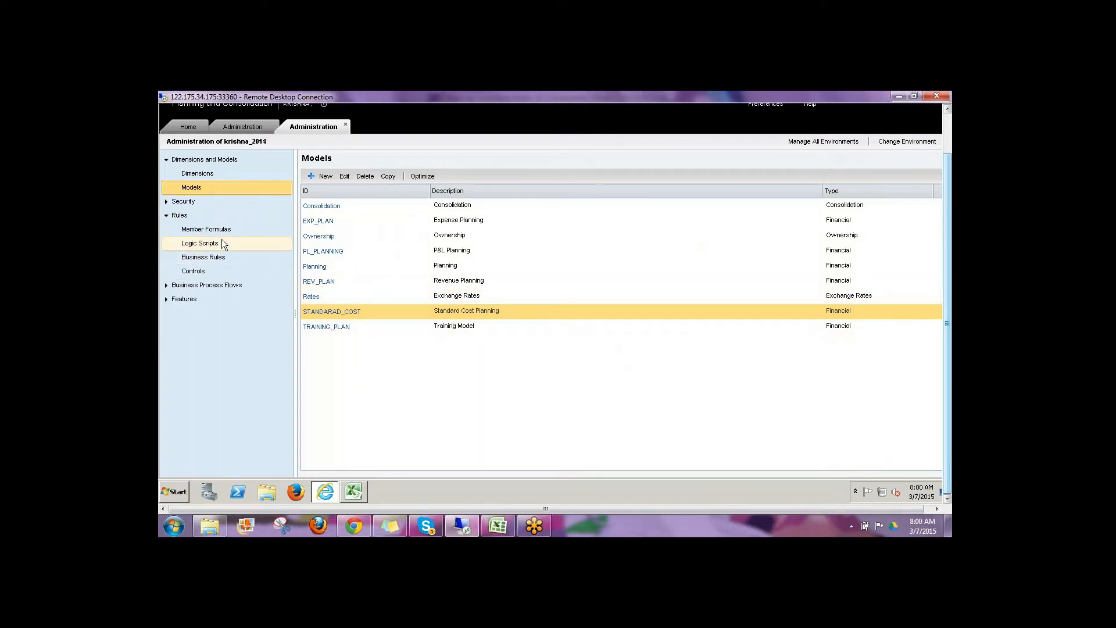
pyautogui.click(225, 242)
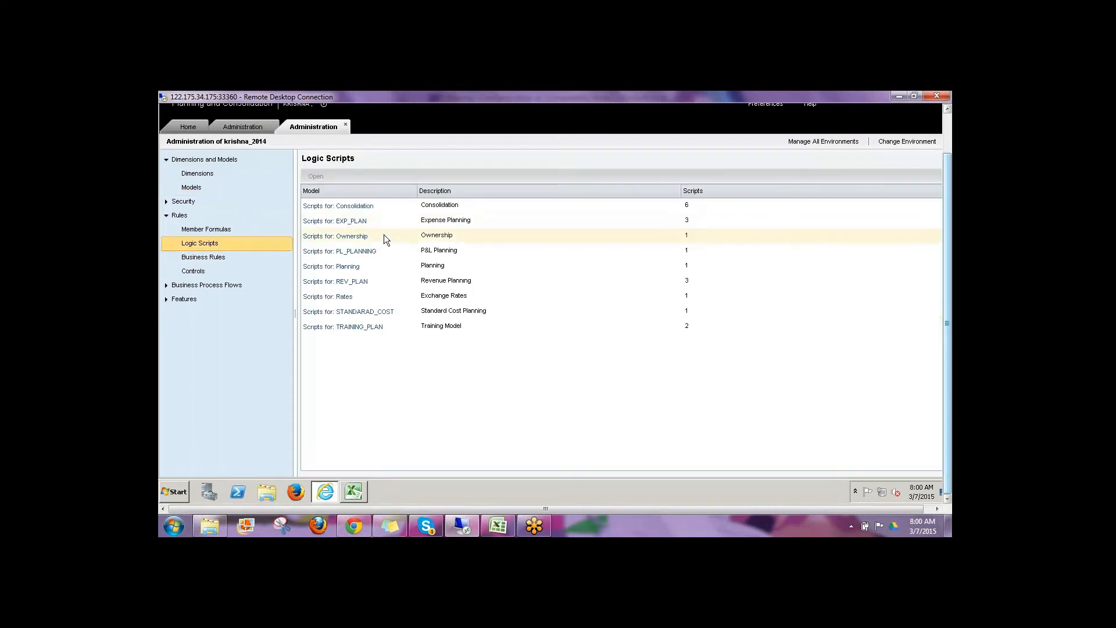
pyautogui.click(349, 311)
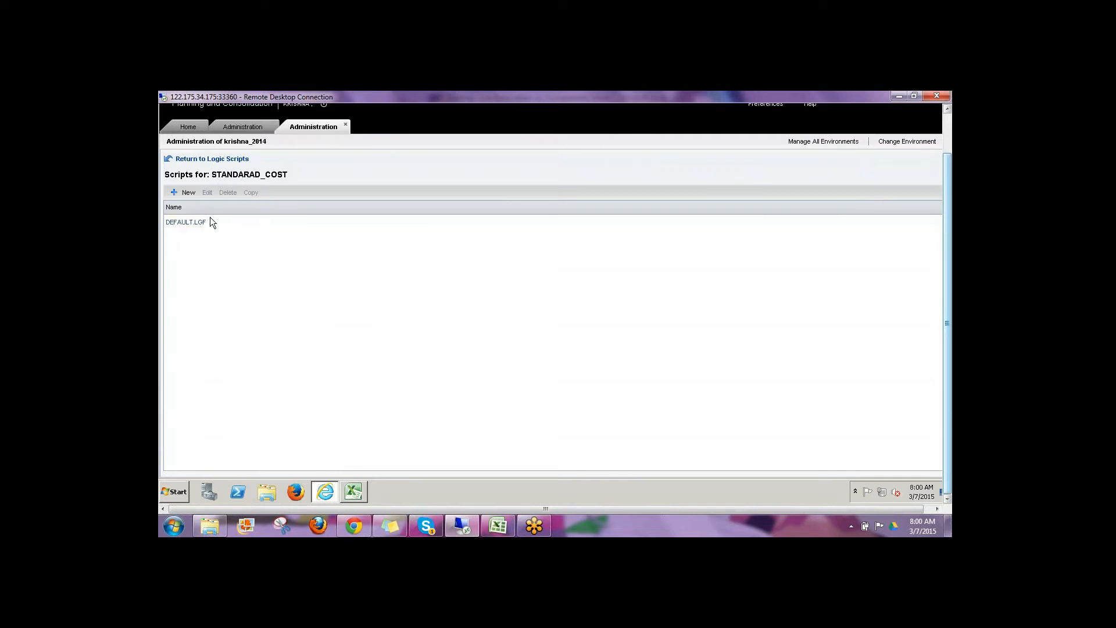
pyautogui.click(191, 223)
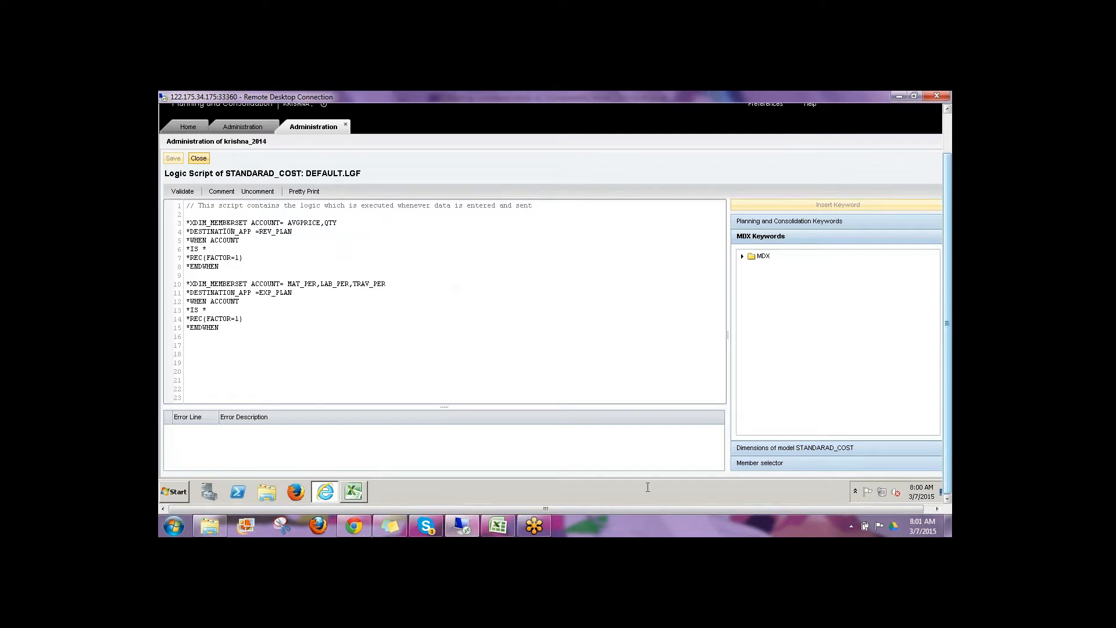
# - Switch to the Excel planning flow, highlight the standard cost inputs in G3:I5 and select the default logic destination note
pyautogui.click(498, 526)
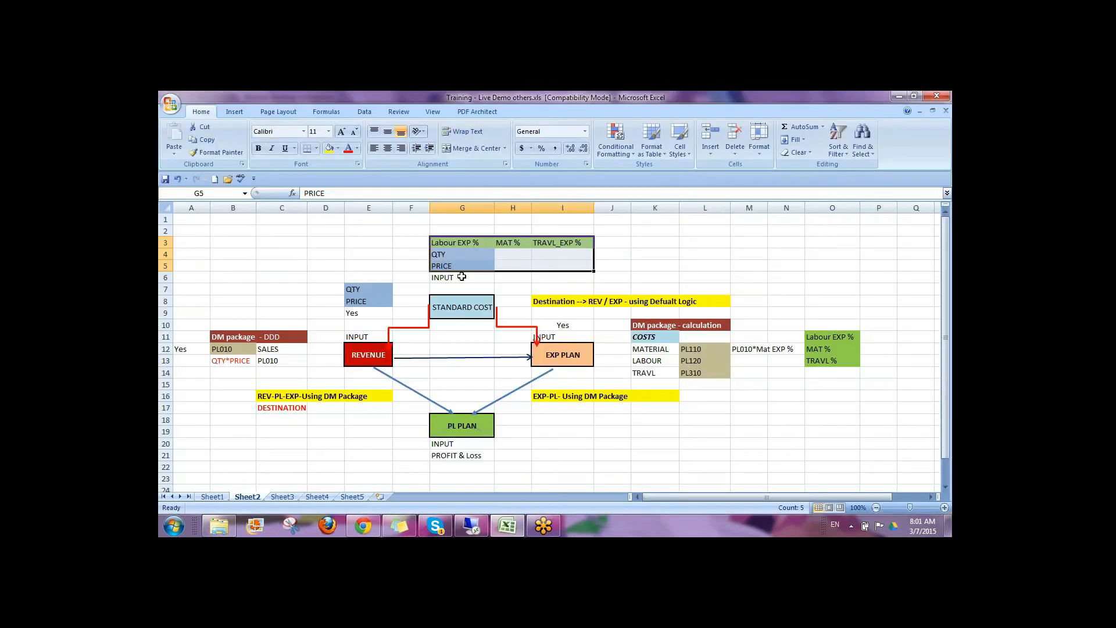
pyautogui.click(451, 263)
pyautogui.moveTo(449, 265); pyautogui.dragTo(575, 242)
pyautogui.click(570, 301)
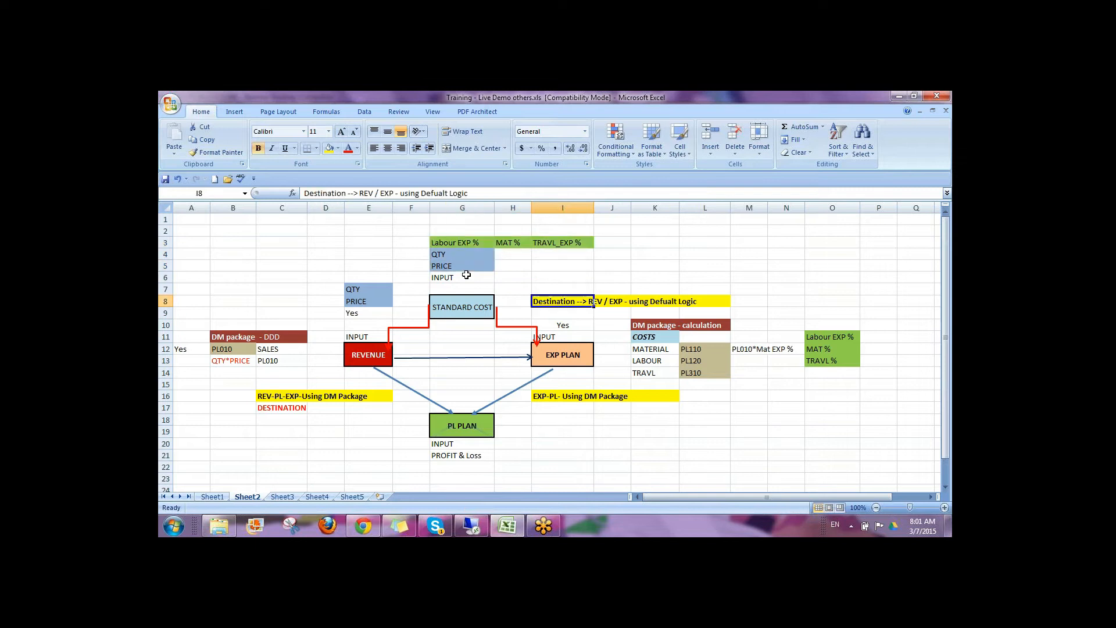
pyautogui.click(576, 314)
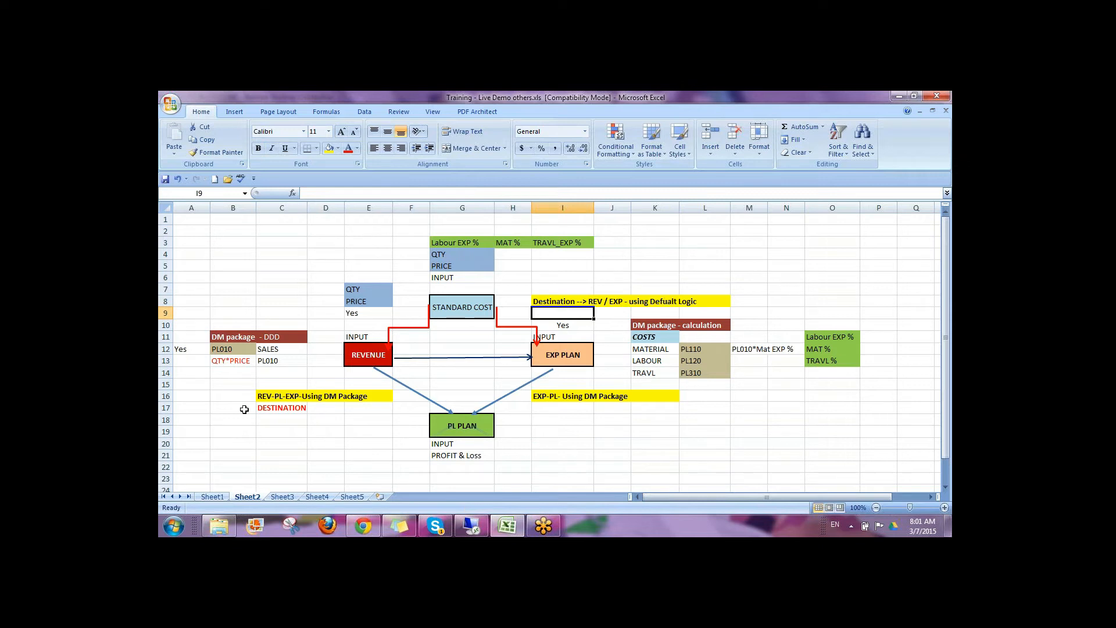
# - Examine the REVENUE box, the REV-PL-EXP and default logic notes, and the DM package - DDD cells B12:C13
pyautogui.click(341, 399)
pyautogui.click(367, 355)
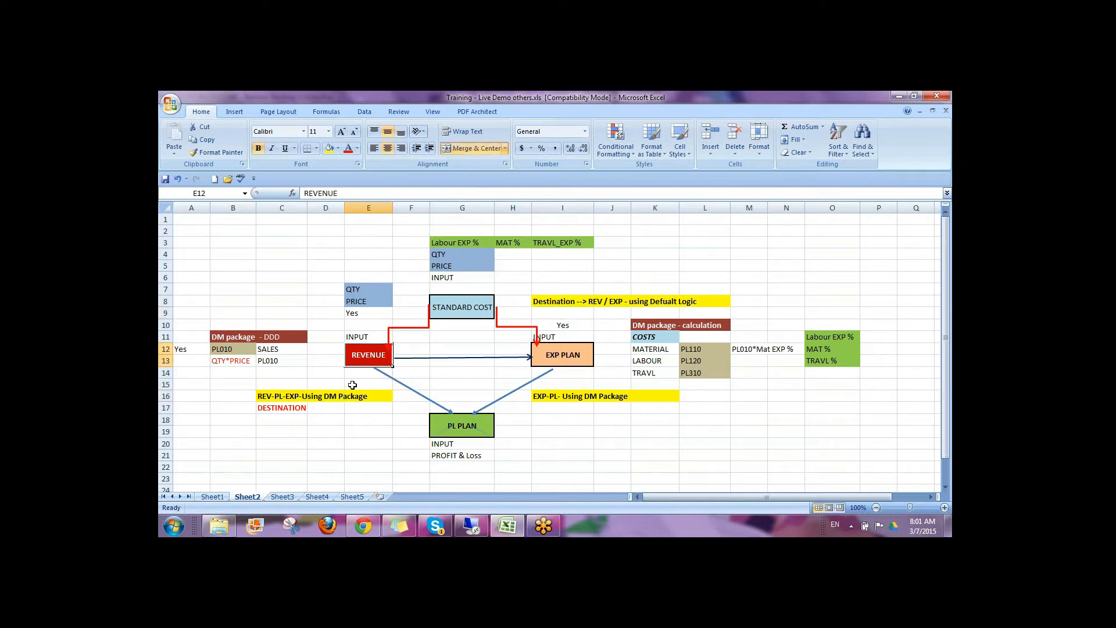
pyautogui.click(270, 399)
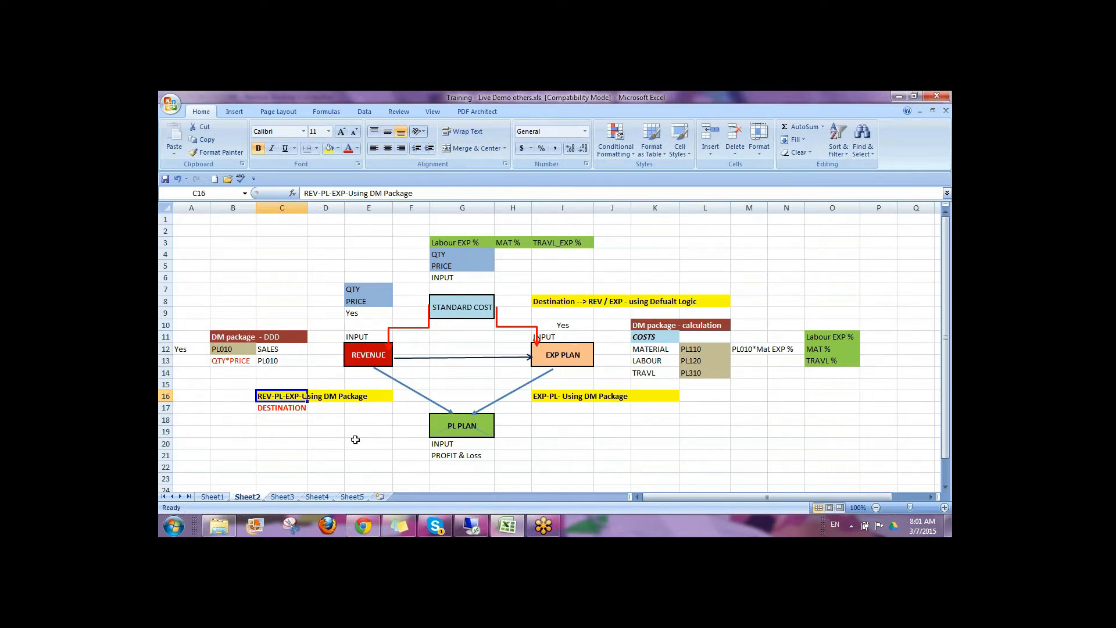
pyautogui.click(330, 443)
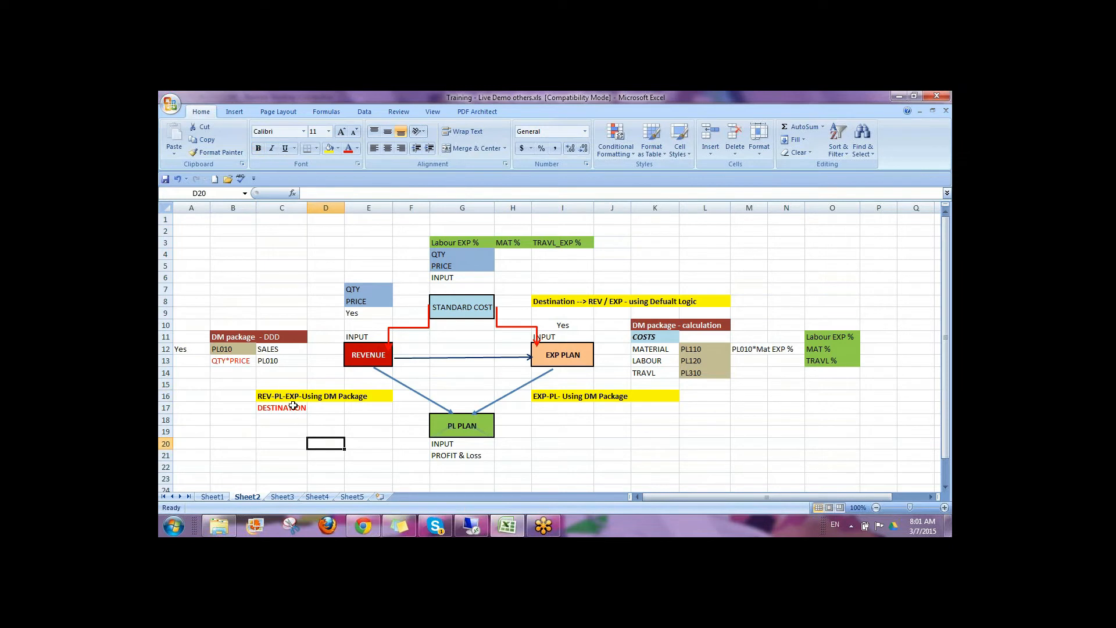
pyautogui.click(228, 351)
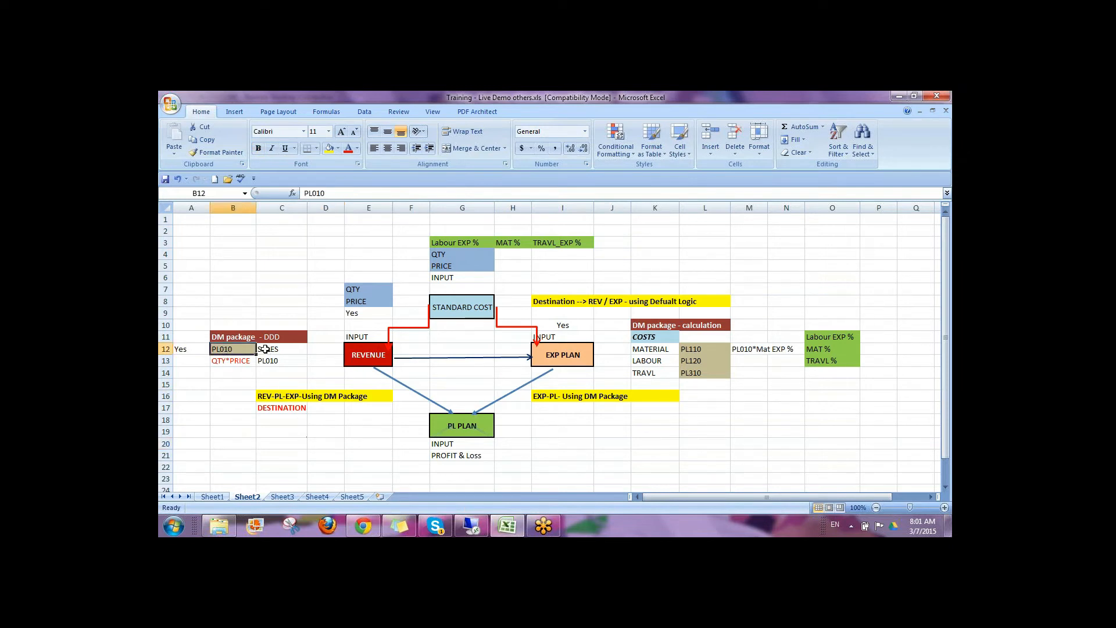
pyautogui.moveTo(264, 349); pyautogui.dragTo(280, 362)
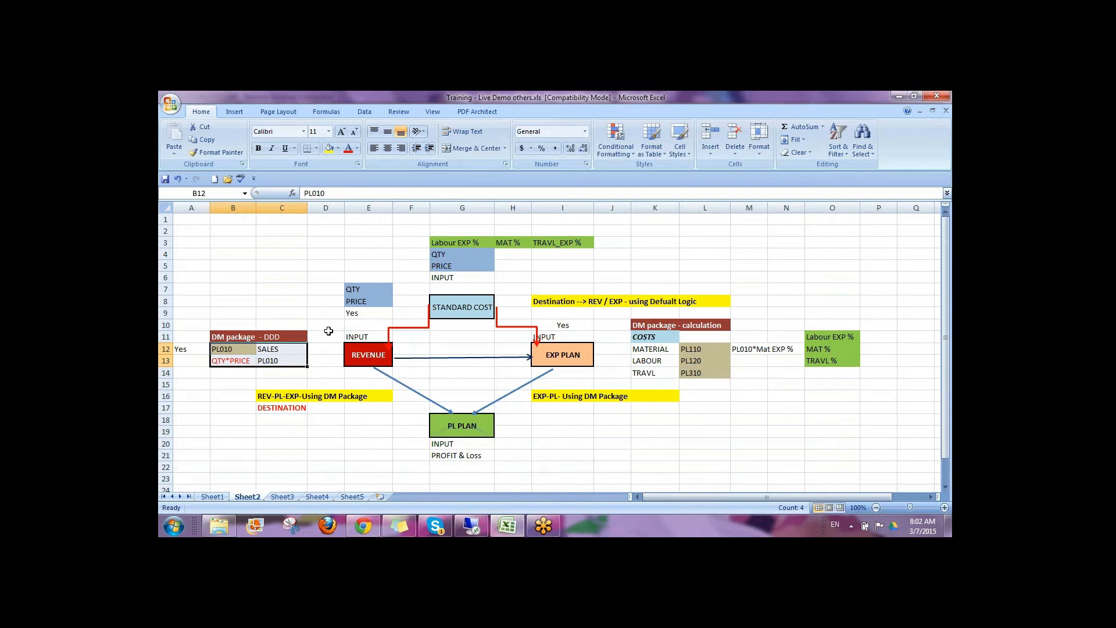
pyautogui.click(560, 300)
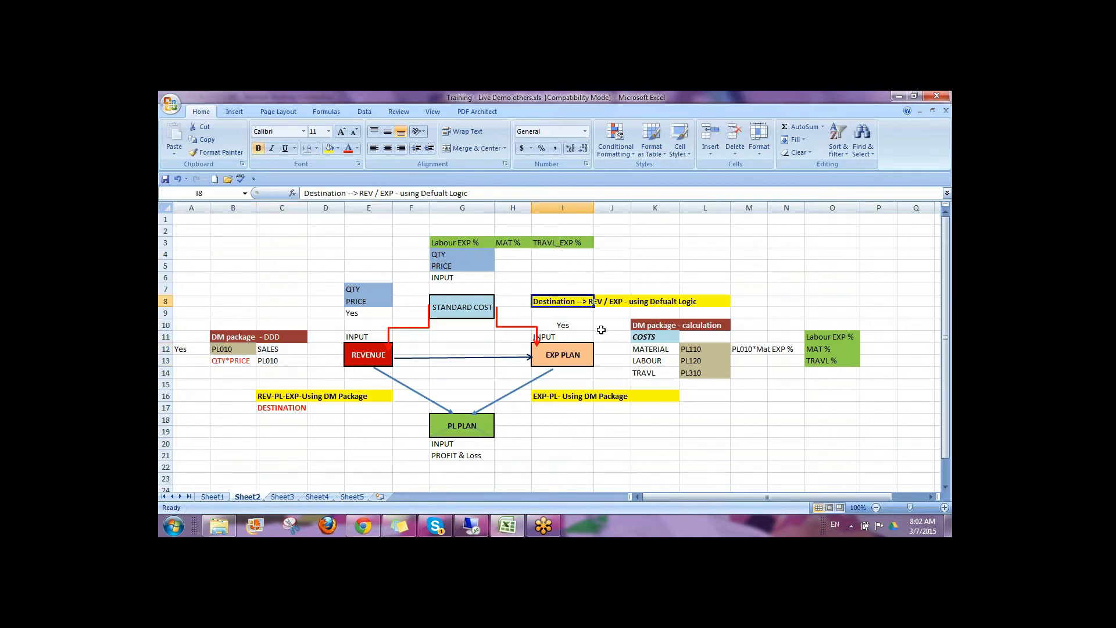
pyautogui.click(274, 398)
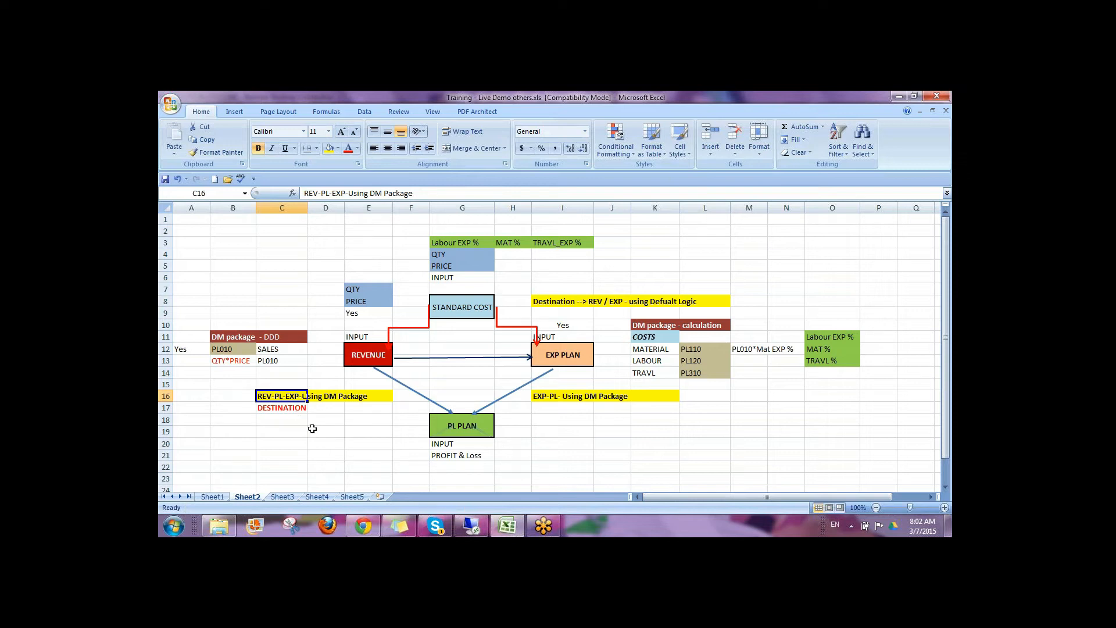
# - Switch back to the remote desktop's DEFAULT.LGF script and highlight the AVGPRICE,QTY member set line and its REV_PLAN destination
pyautogui.click(483, 524)
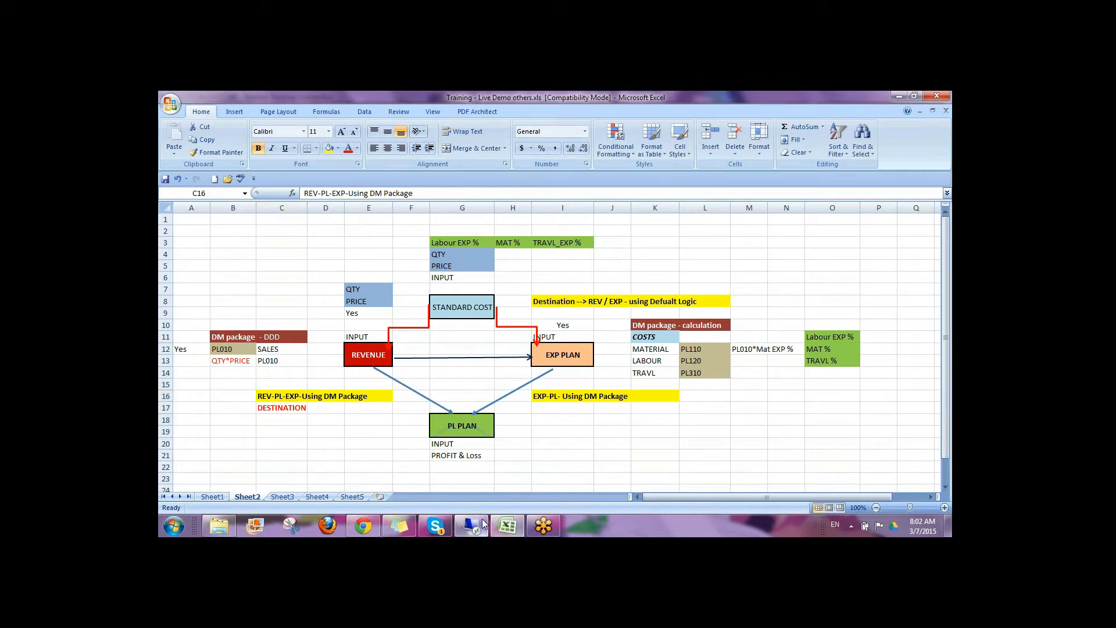
pyautogui.click(347, 274)
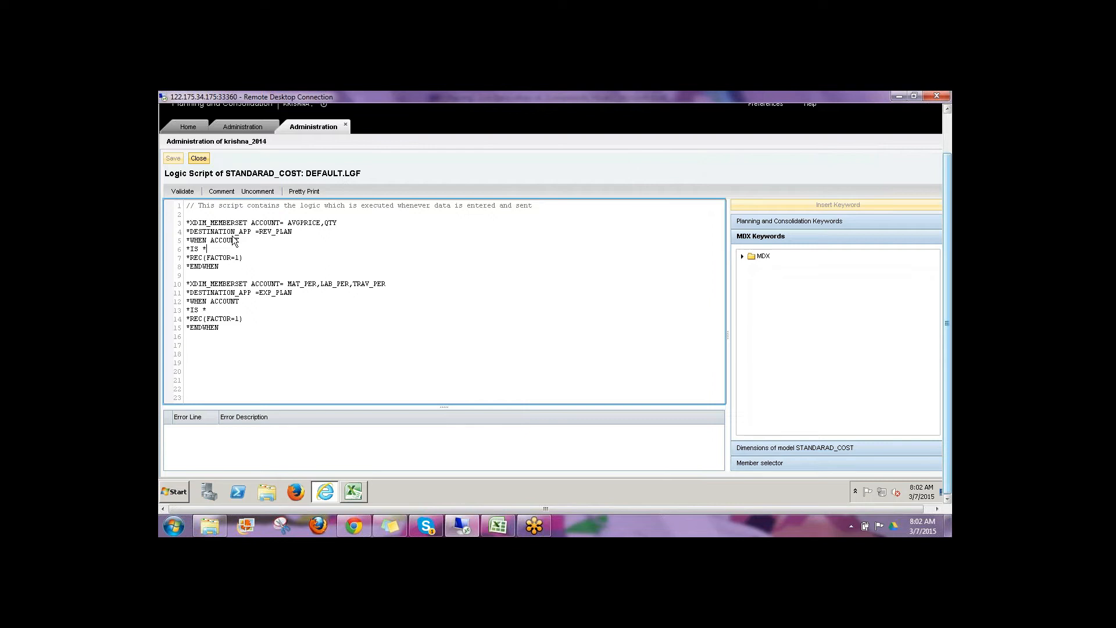
pyautogui.moveTo(344, 222); pyautogui.dragTo(187, 216)
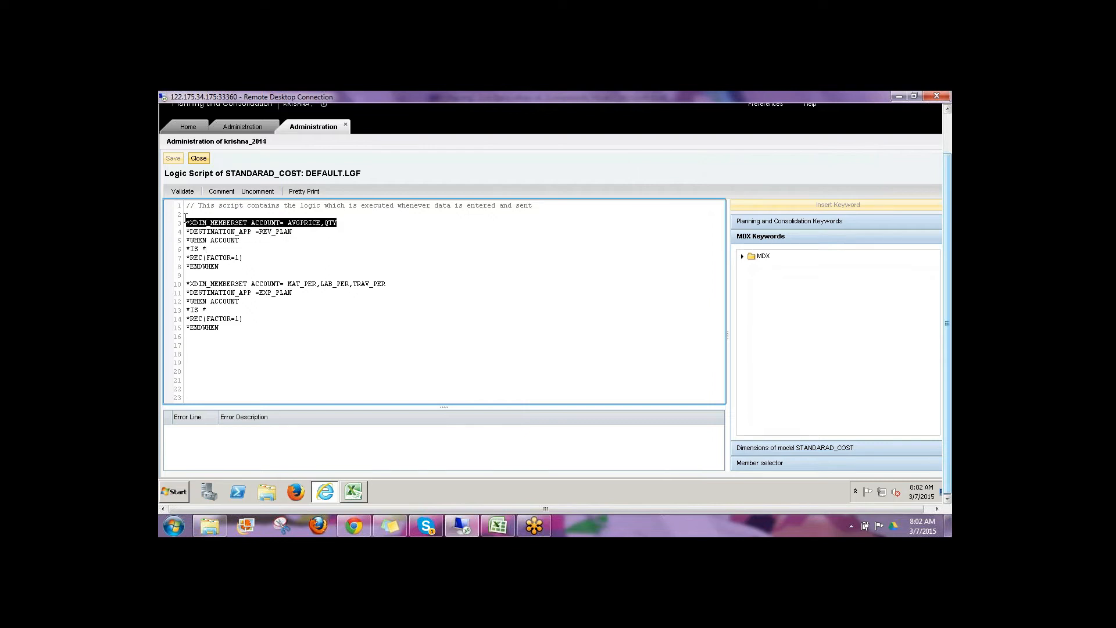
pyautogui.click(336, 223)
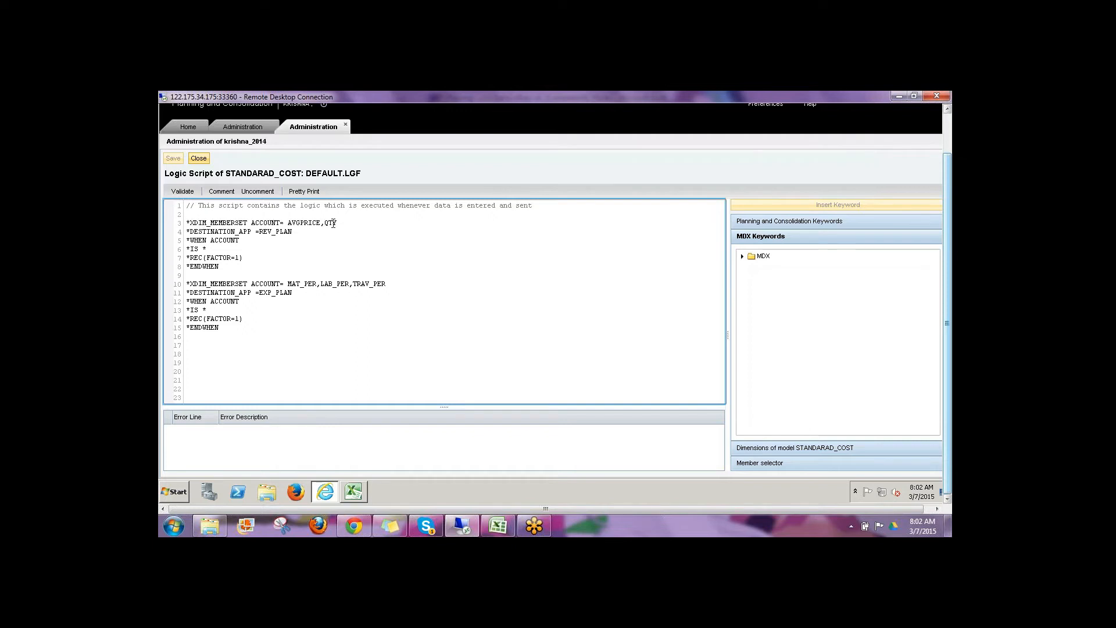
pyautogui.moveTo(260, 232); pyautogui.dragTo(292, 232)
# - Highlight the MAT_PER,LAB_PER,TRAV_PER member set and its EXP_PLAN destination in the script
pyautogui.moveTo(289, 284); pyautogui.dragTo(389, 284)
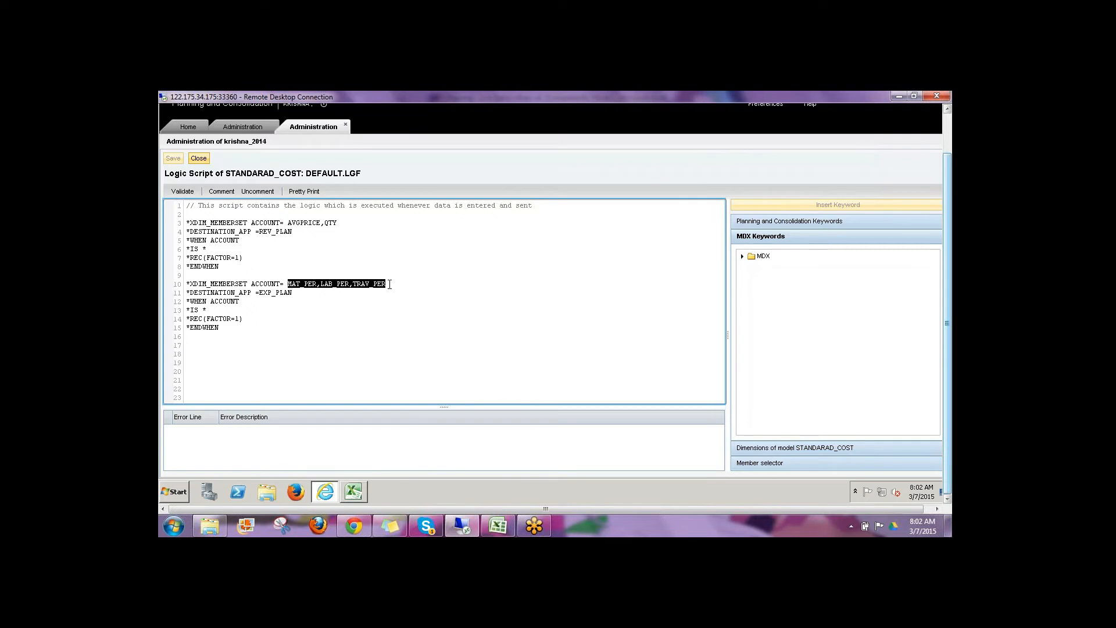
pyautogui.moveTo(260, 293); pyautogui.dragTo(292, 293)
pyautogui.click(342, 324)
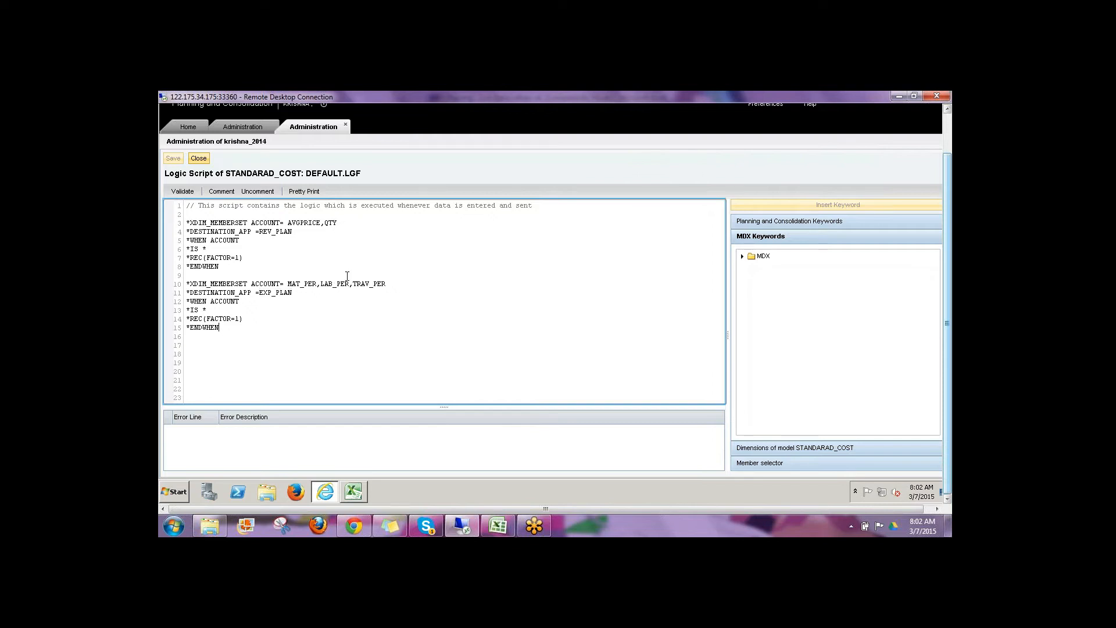
pyautogui.moveTo(387, 286); pyautogui.dragTo(287, 285)
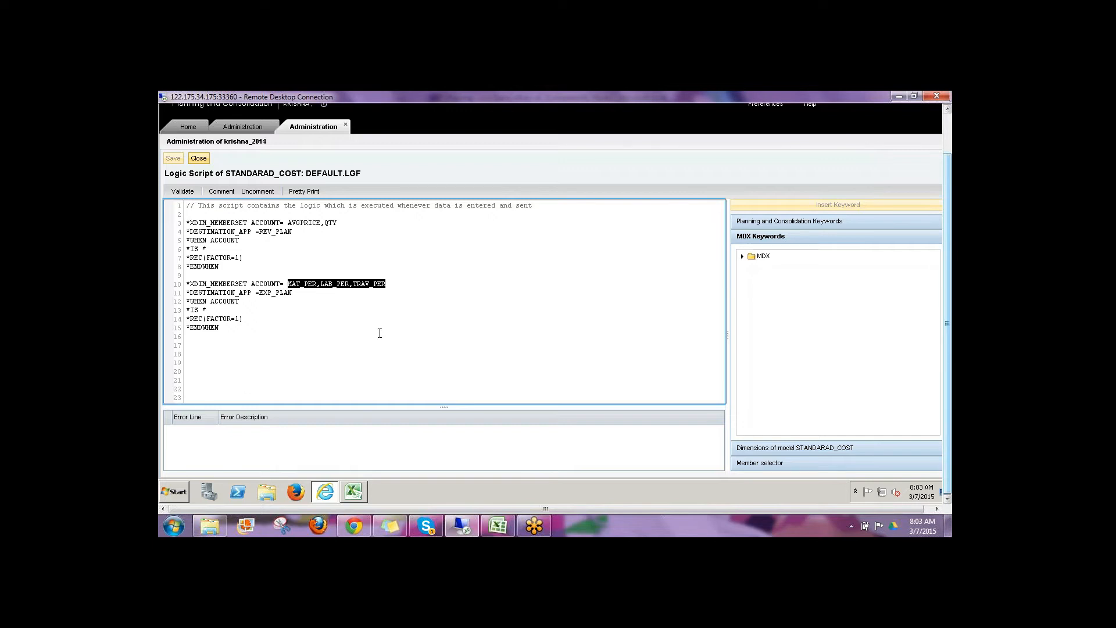
# - Review the script's first block again, highlighting REV_PLAN in the destination line and the AVGPRICE,QTY member set
pyautogui.click(292, 231)
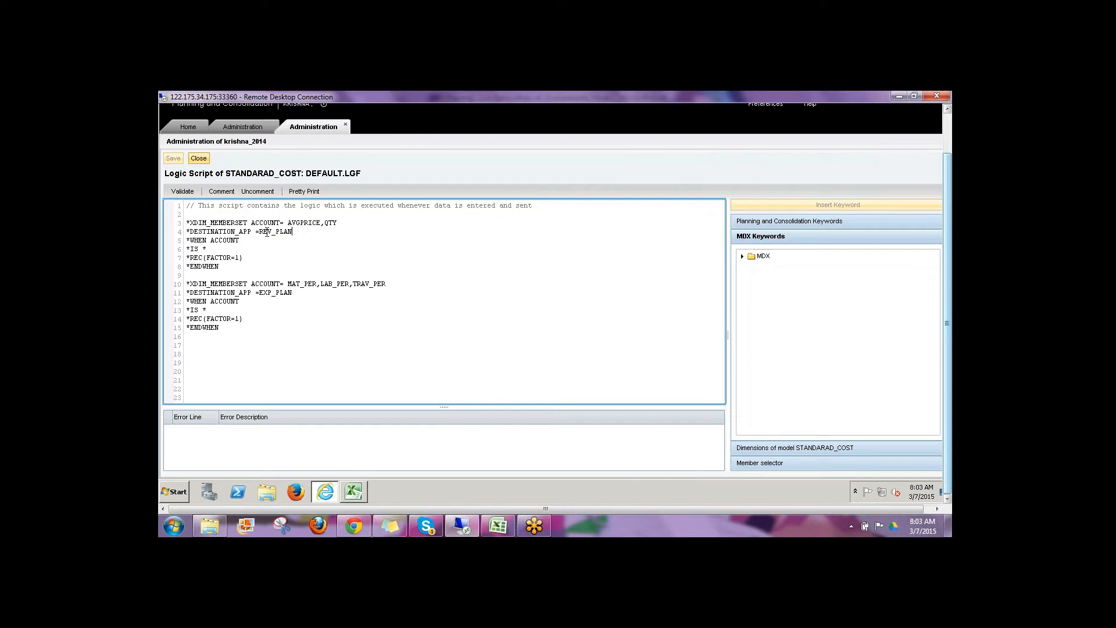
pyautogui.hotkey('shift', 'Left')
pyautogui.hotkey('shift', 'Left')
pyautogui.hotkey('shift', 'Left')
pyautogui.hotkey('shift', 'Left')
pyautogui.hotkey('shift', 'Left')
pyautogui.hotkey('shift', 'Left')
pyautogui.hotkey('shift', 'Left')
pyautogui.click(213, 248)
pyautogui.moveTo(288, 223); pyautogui.dragTo(337, 223)
pyautogui.click(212, 259)
pyautogui.moveTo(344, 223); pyautogui.dragTo(193, 223)
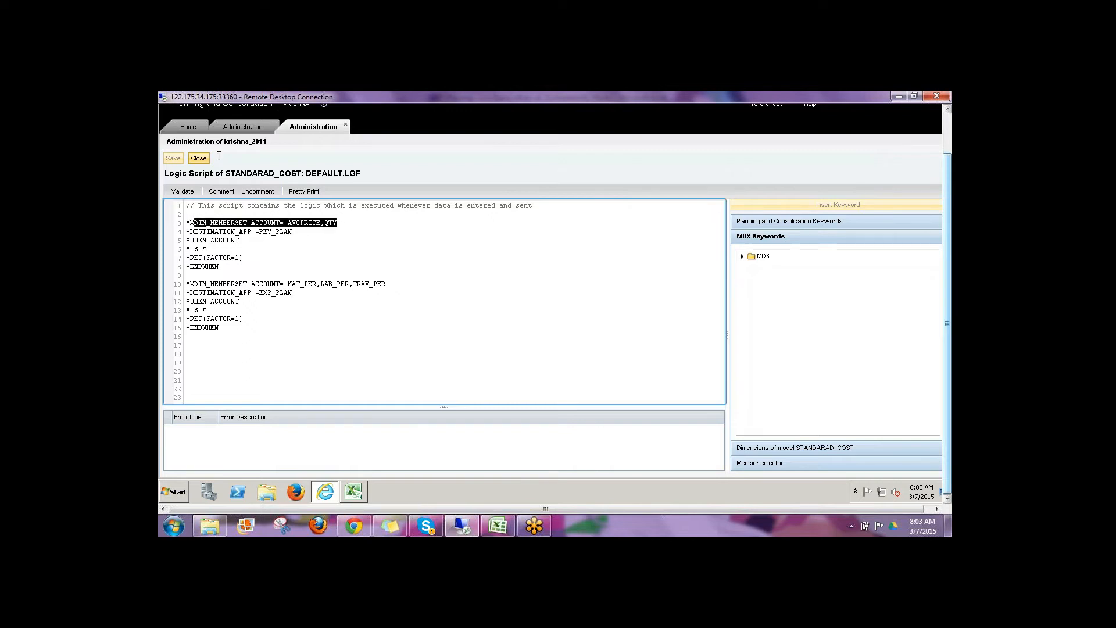
# - Return the web client to its Home page and close the COI-PURCHASE-METHOD workbook in Excel without saving it
pyautogui.click(190, 124)
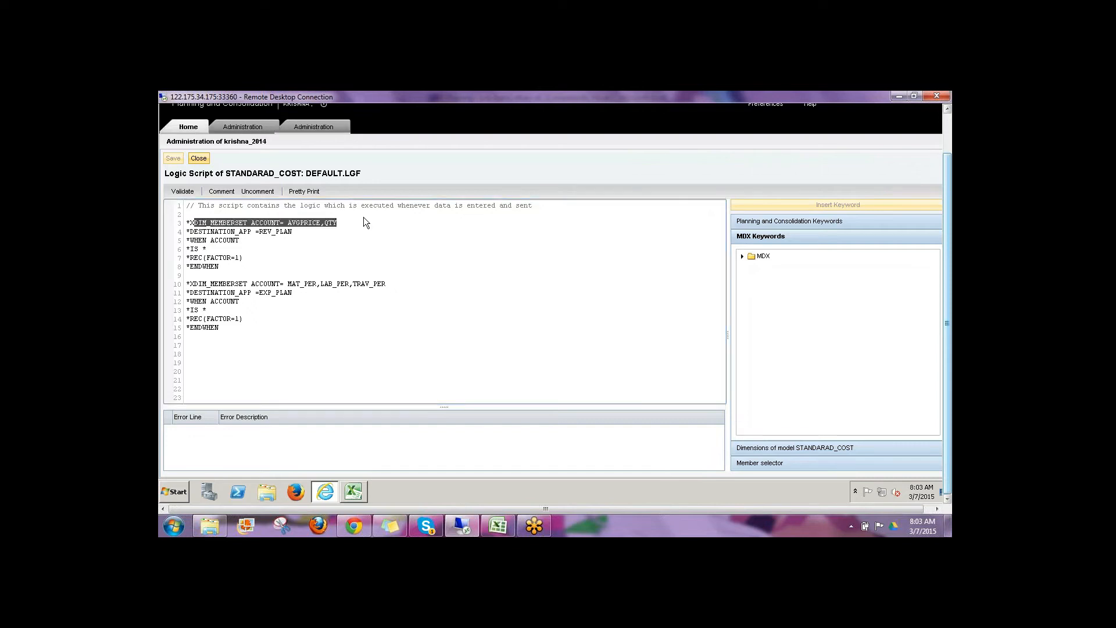
pyautogui.click(365, 490)
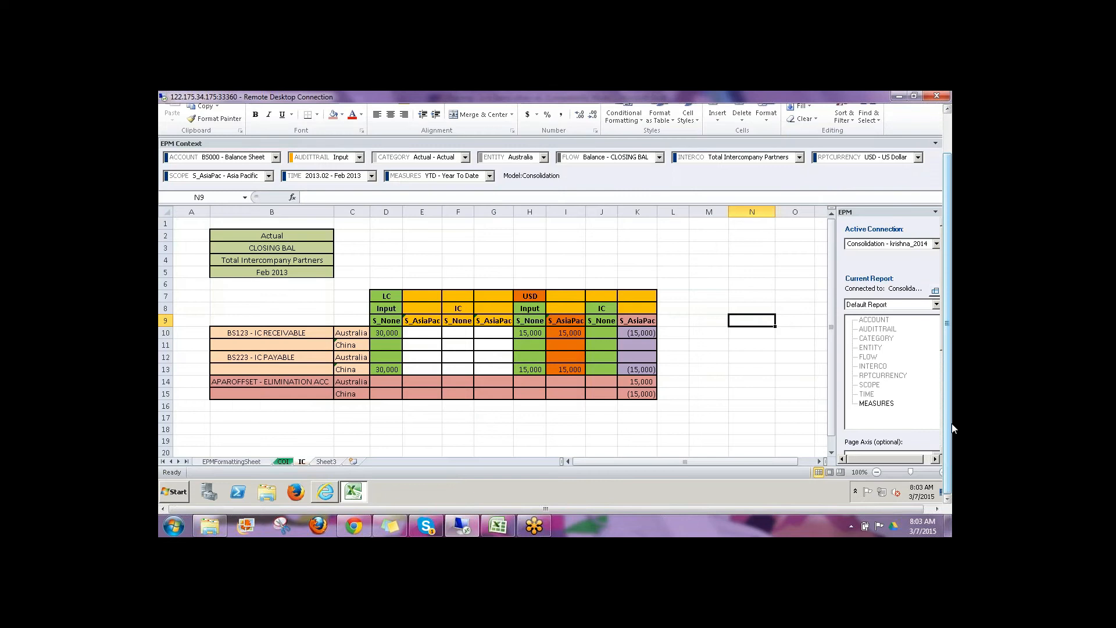
pyautogui.moveTo(949, 384); pyautogui.dragTo(949, 341)
pyautogui.moveTo(836, 508); pyautogui.dragTo(845, 506)
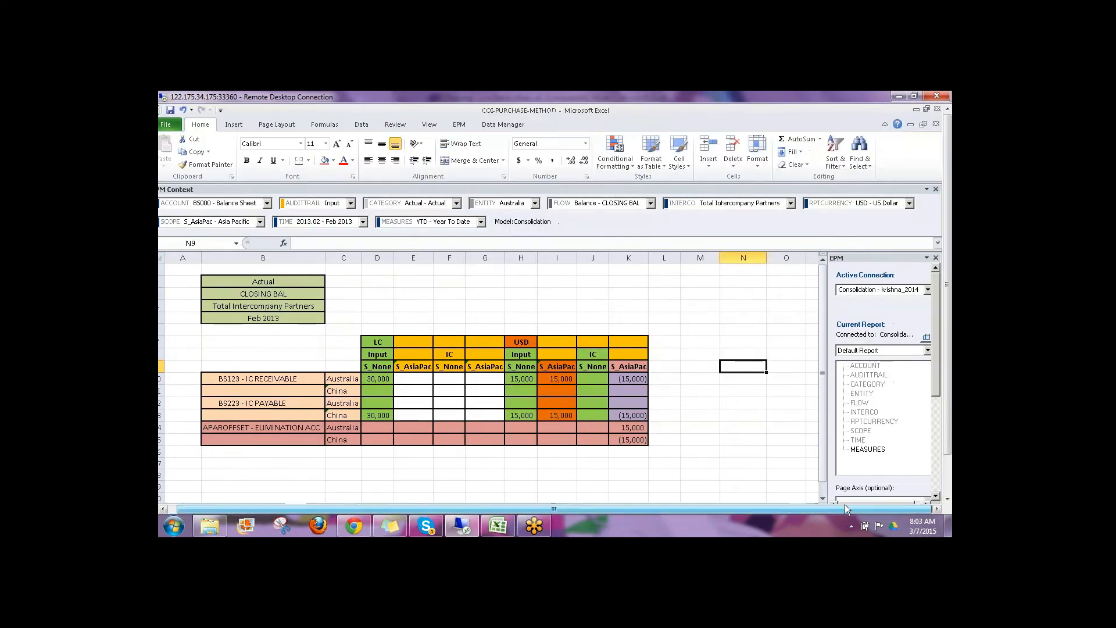
pyautogui.click(937, 109)
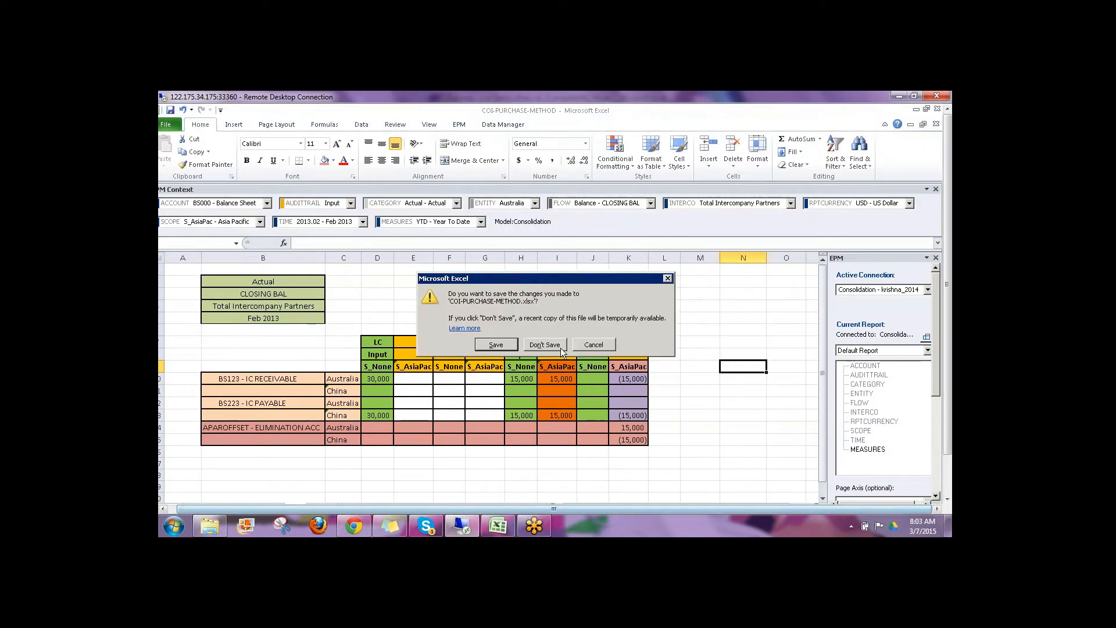
pyautogui.click(545, 345)
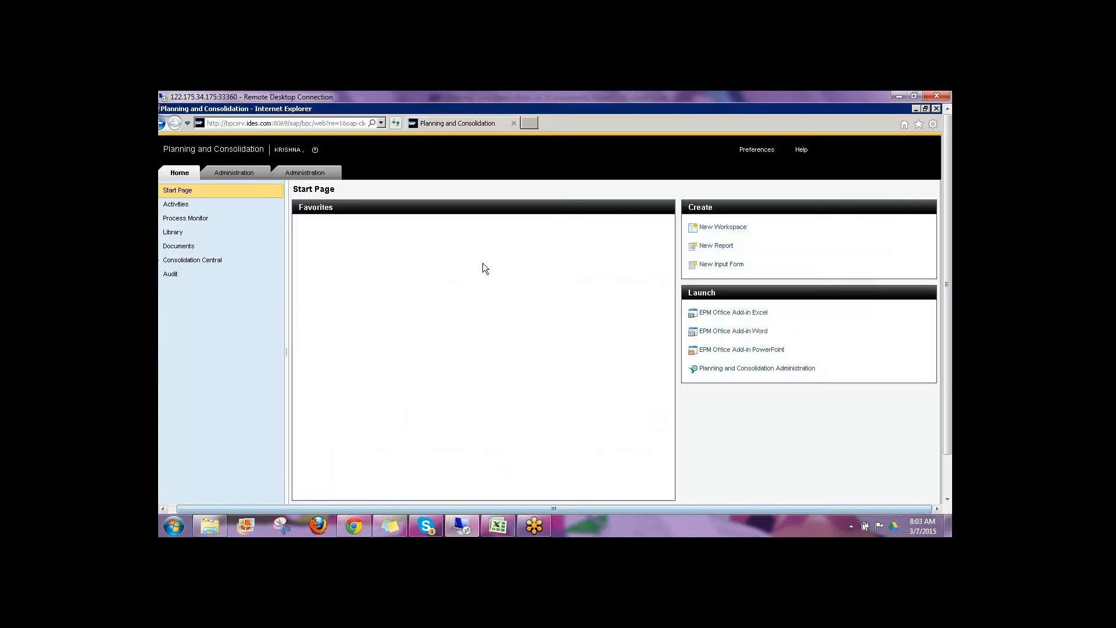
# - Launch a new Microsoft Excel 2010 session on the remote desktop
pyautogui.moveTo(948, 336); pyautogui.dragTo(948, 381)
pyautogui.click(169, 492)
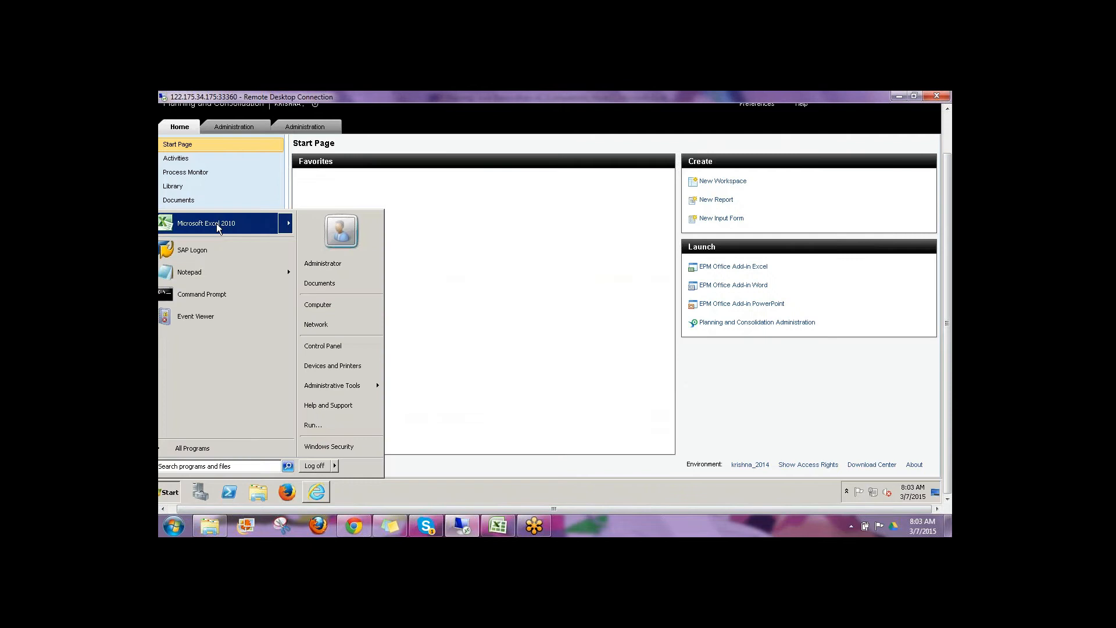
pyautogui.click(218, 227)
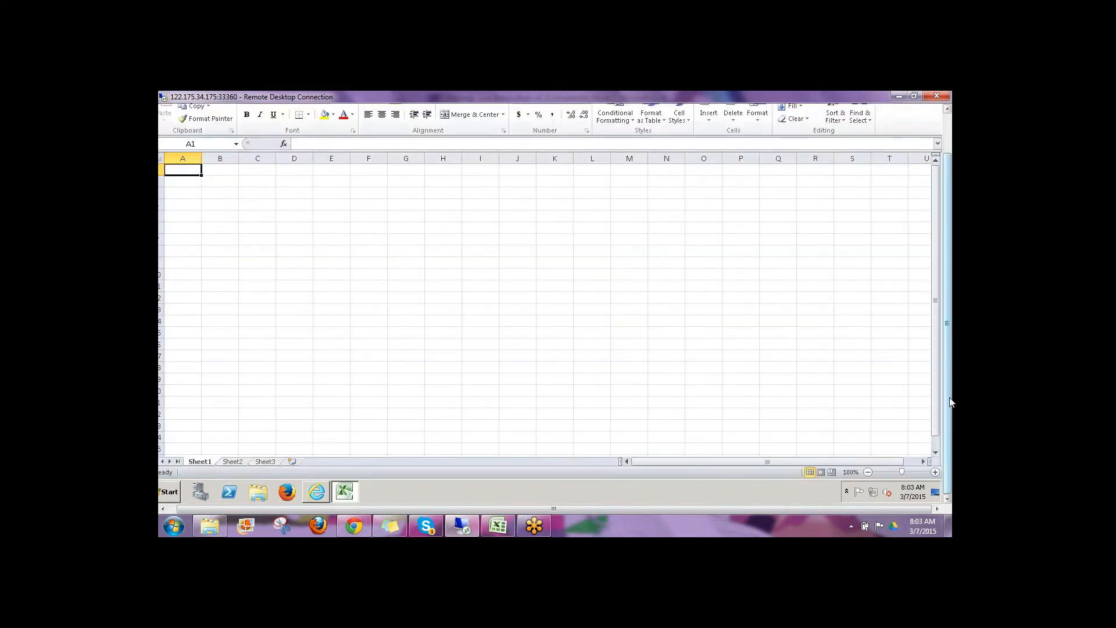
pyautogui.moveTo(949, 385); pyautogui.dragTo(942, 328)
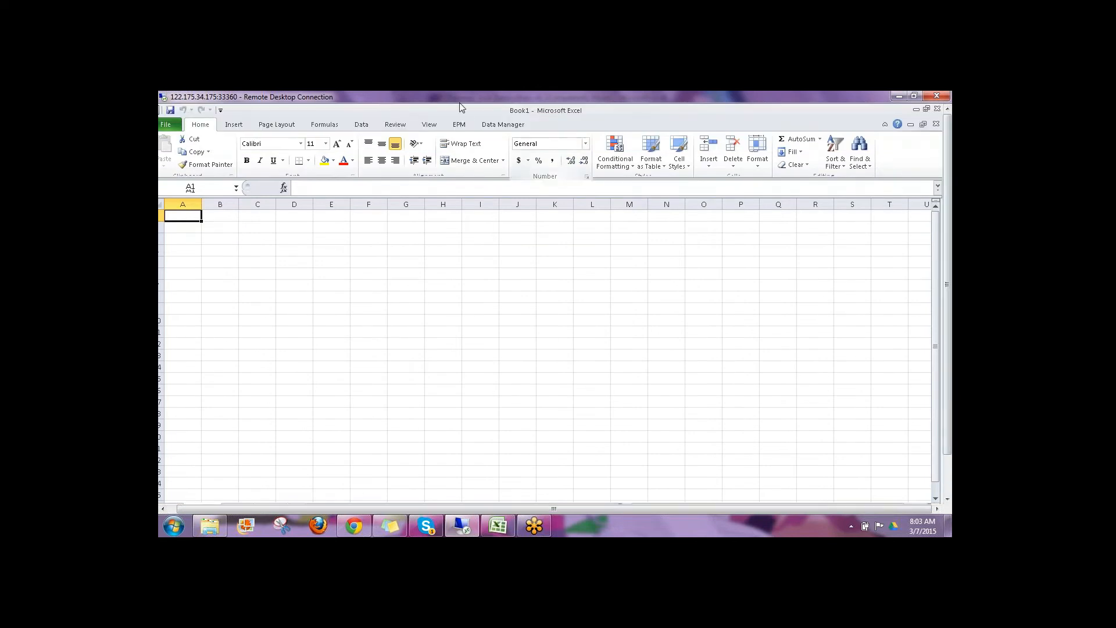
# - Start the EPM logon and choose the STANDARAD_COST connection
pyautogui.click(459, 125)
pyautogui.click(169, 160)
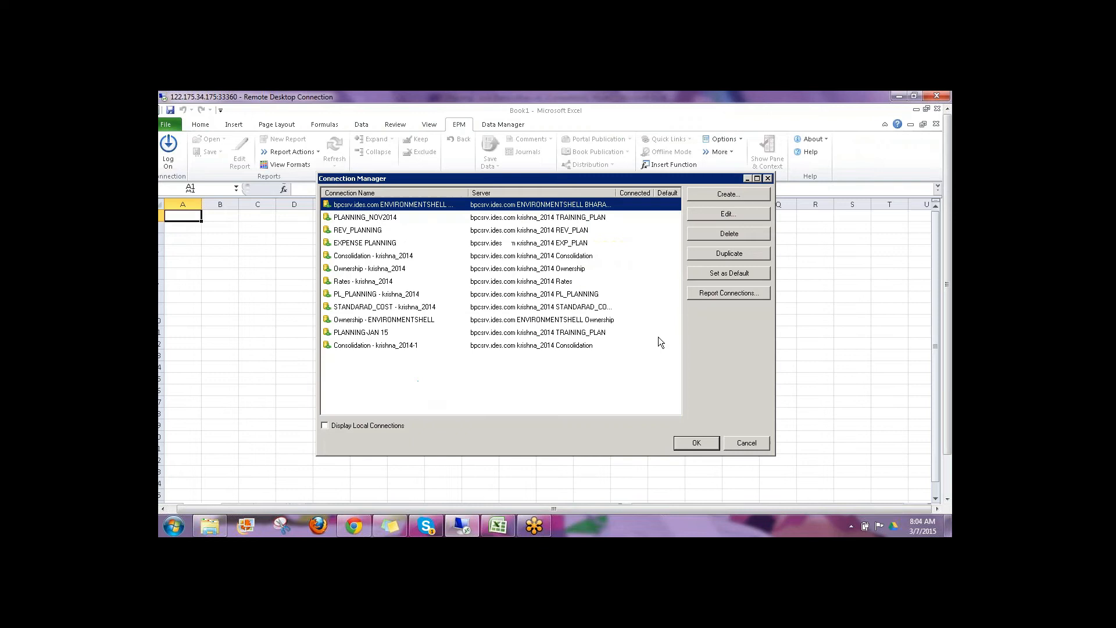
pyautogui.click(393, 319)
pyautogui.click(391, 307)
pyautogui.click(697, 443)
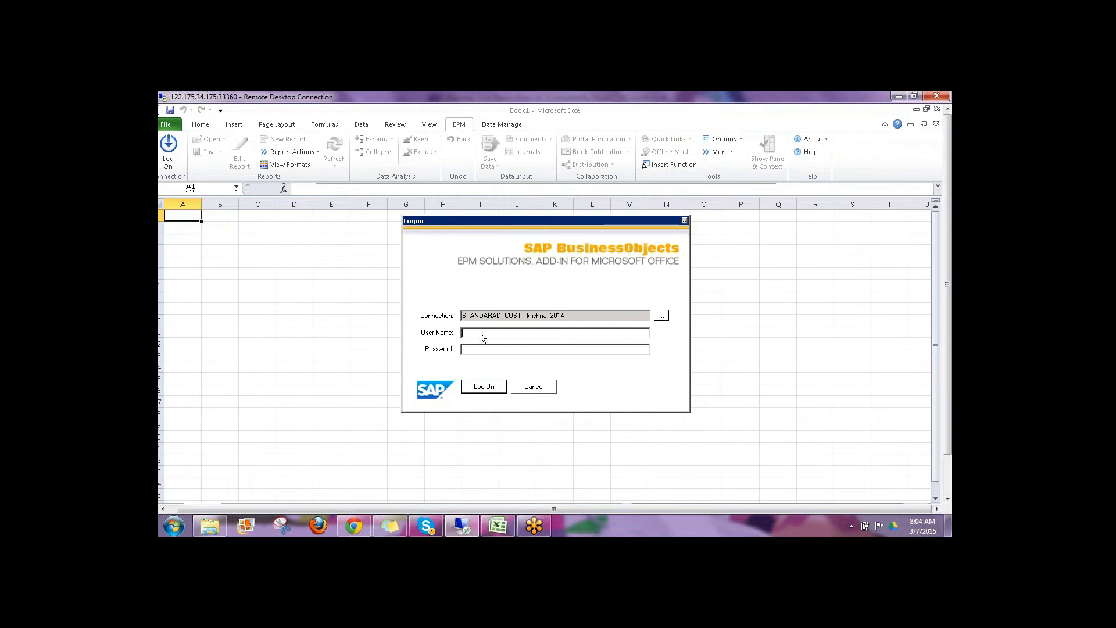
# - Log on to the EPM add-in by entering the user name and the account password
pyautogui.write('krishna')
pyautogui.press('Tab')
pyautogui.write('*****')
pyautogui.press('Return')
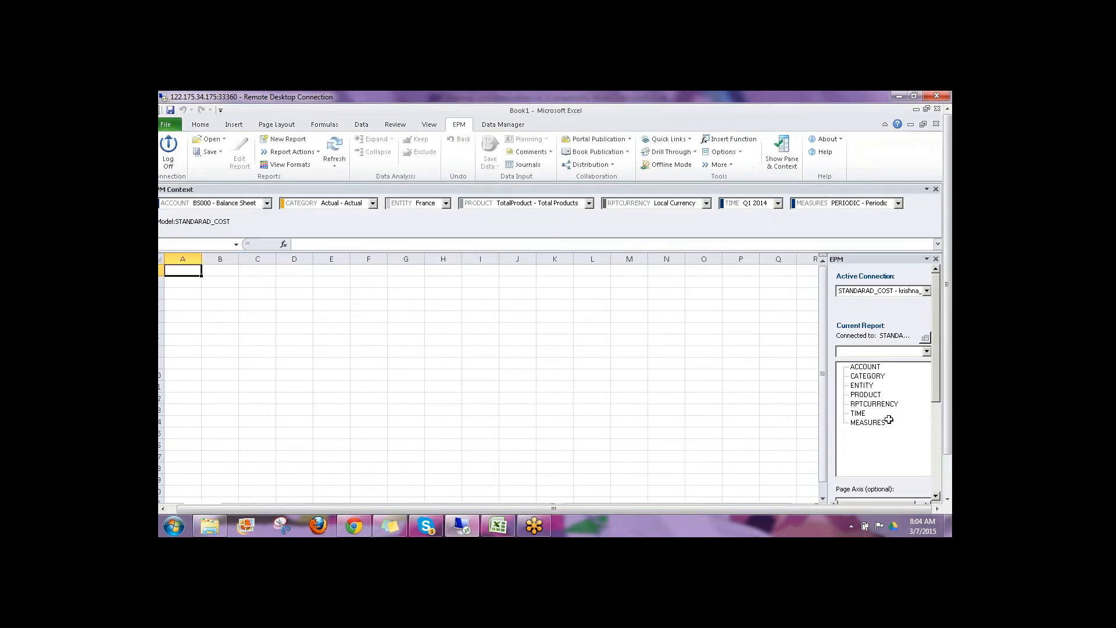
# - Open STD_COST-DATA.xlsx from the server's INPUT SCHEDULES folder and refresh its data
pyautogui.moveTo(949, 389); pyautogui.dragTo(943, 373)
pyautogui.click(224, 140)
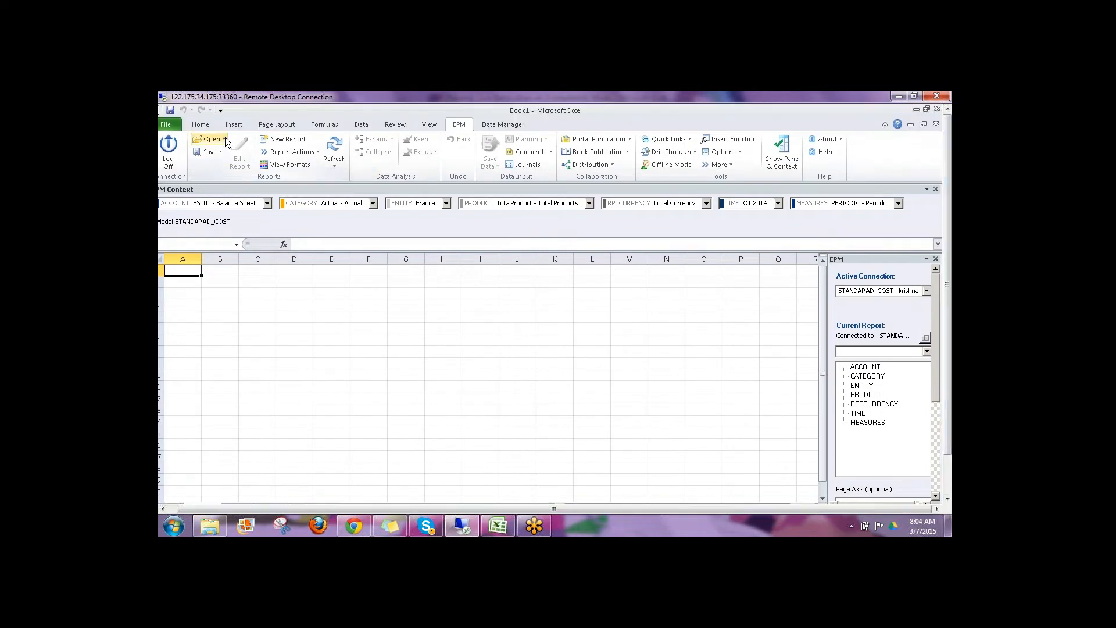
pyautogui.click(266, 209)
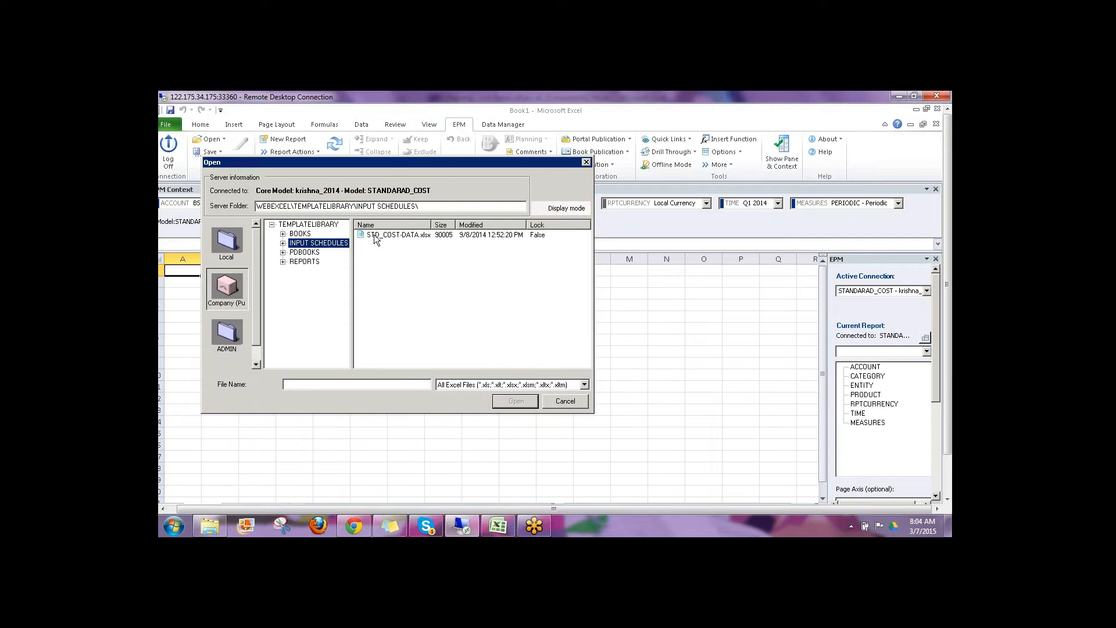
pyautogui.click(377, 235)
pyautogui.click(522, 406)
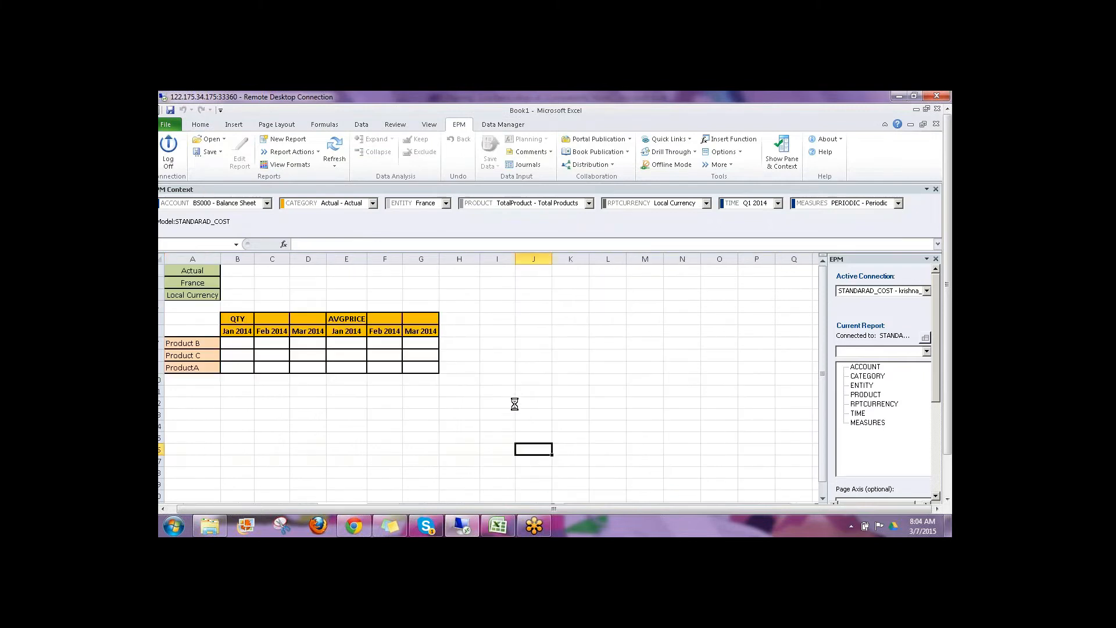
pyautogui.click(347, 168)
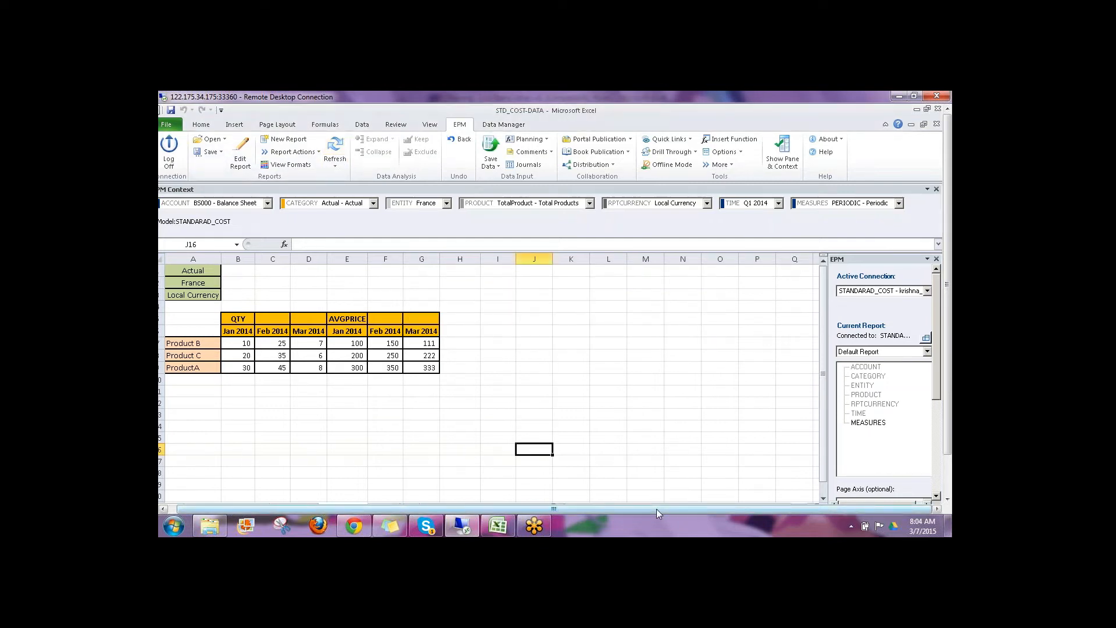
pyautogui.moveTo(657, 508); pyautogui.dragTo(649, 508)
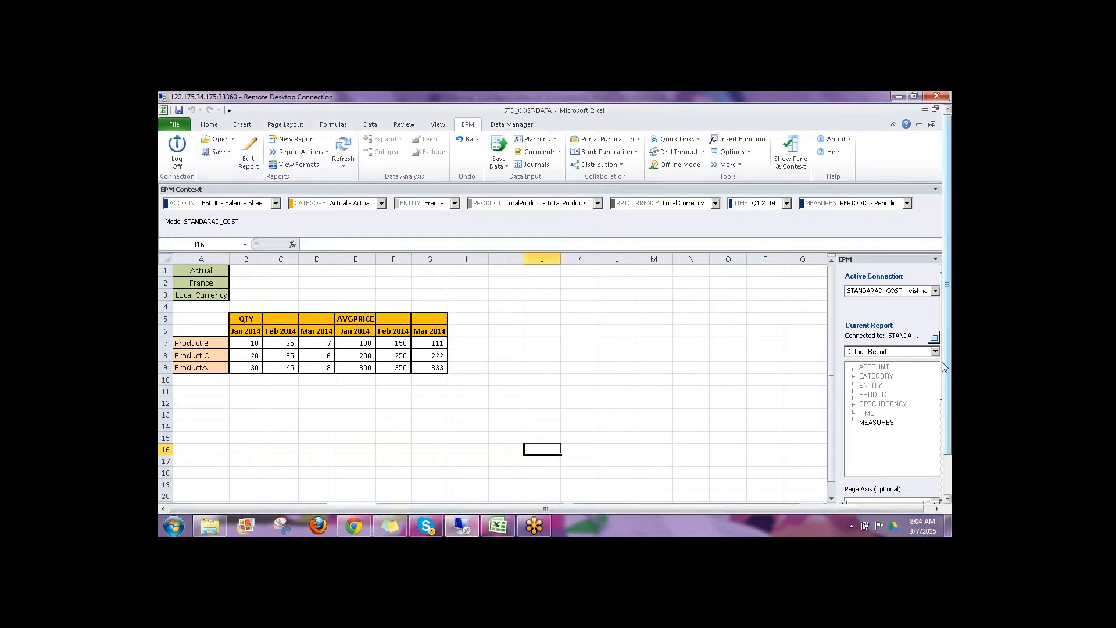
# - Set the ENTITY context member to Canada under North America and refresh the input schedule
pyautogui.click(456, 203)
pyautogui.click(443, 233)
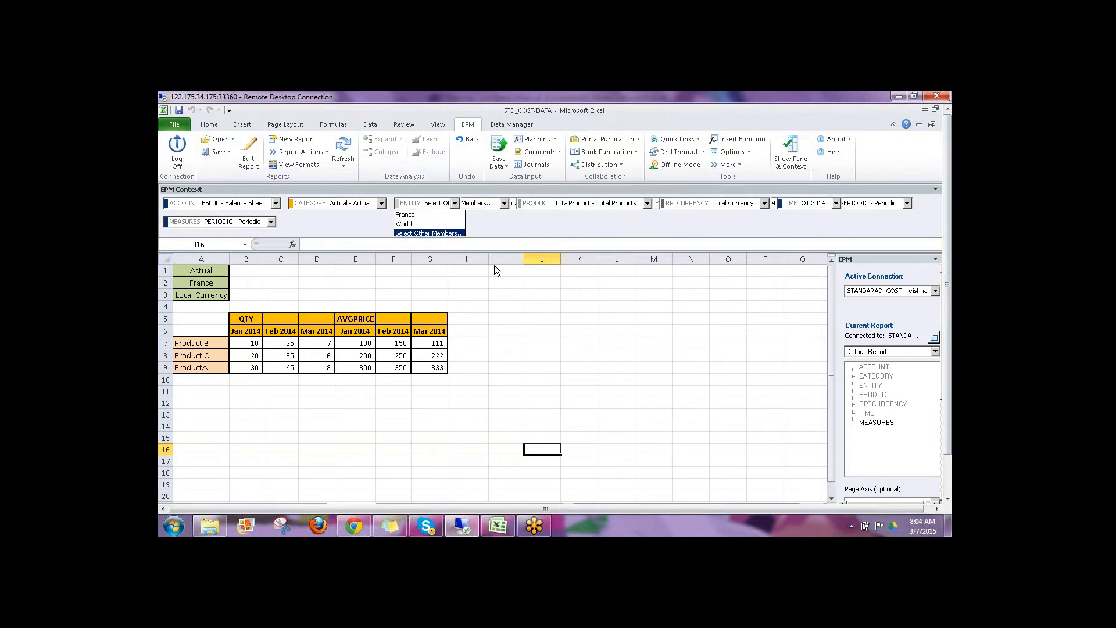
pyautogui.click(302, 279)
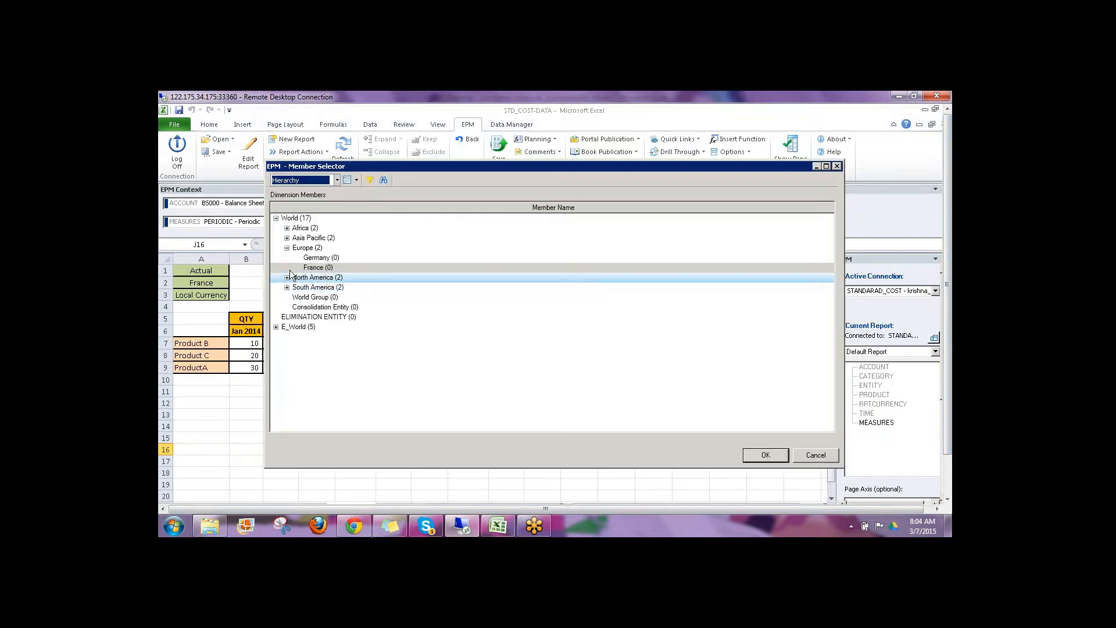
pyautogui.click(287, 278)
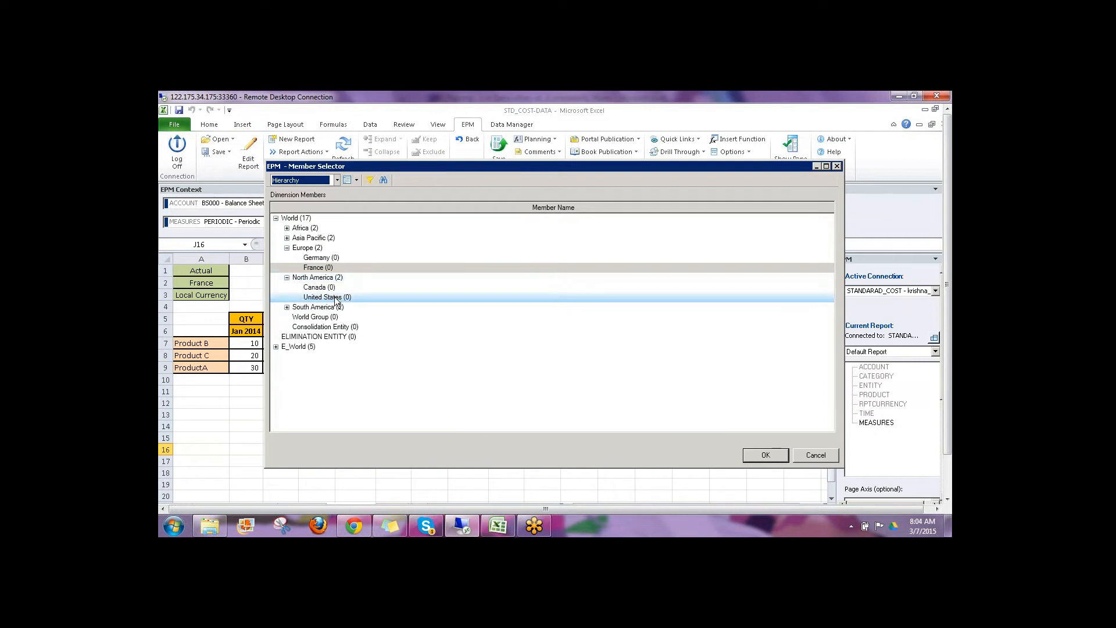
pyautogui.click(320, 287)
pyautogui.click(764, 456)
pyautogui.click(347, 145)
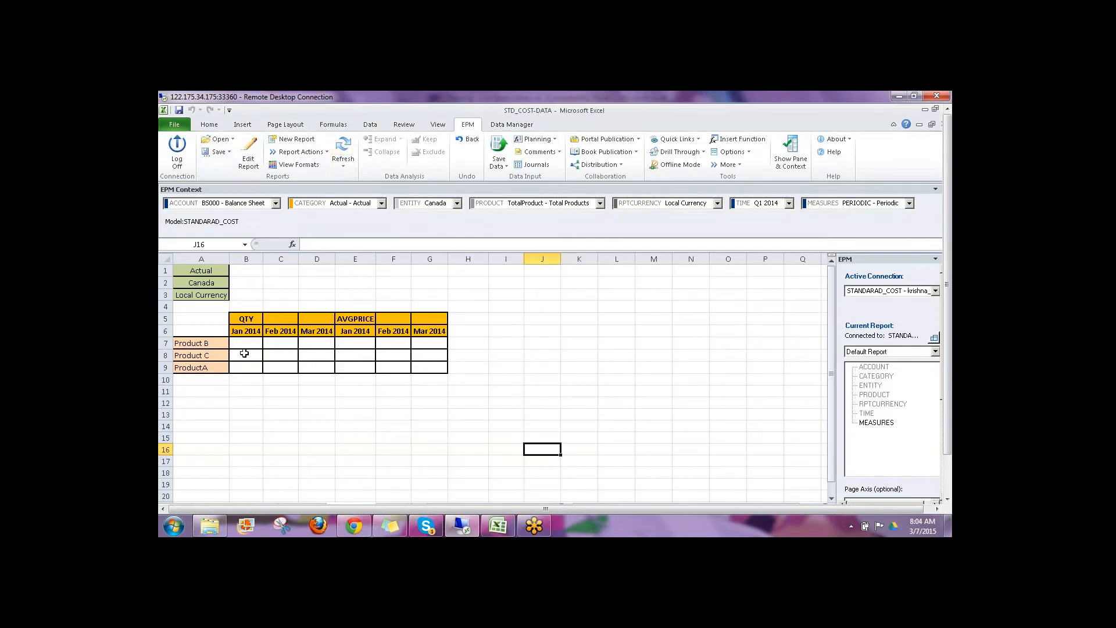
# - Select Product B's Jan 2014 QTY cell and widen the EPM pane
pyautogui.click(237, 343)
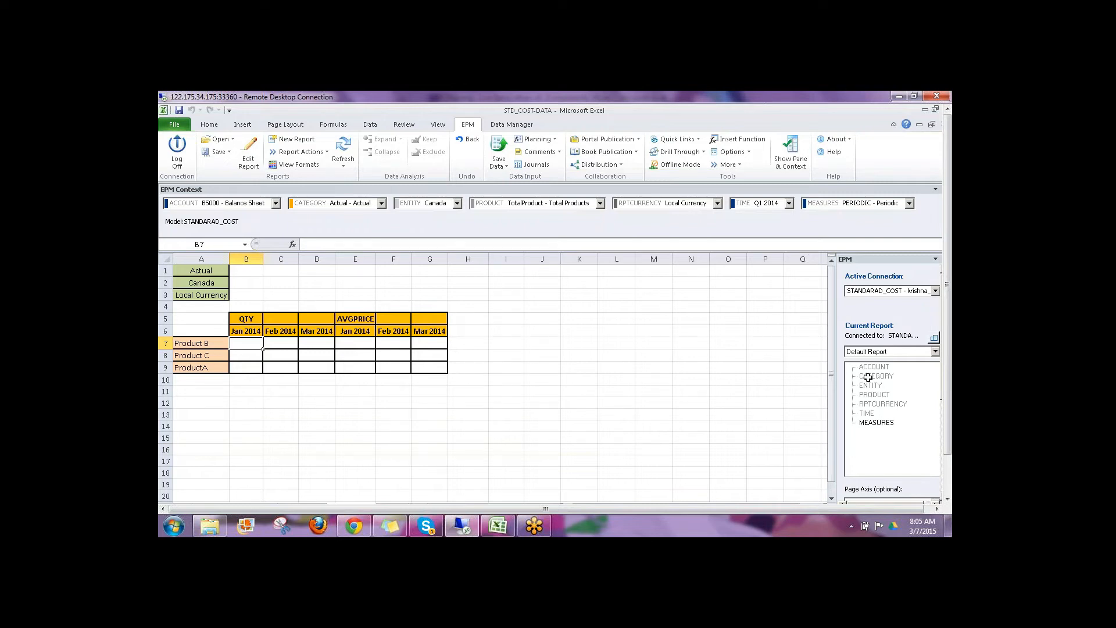
pyautogui.scroll(-3, 951, 327)
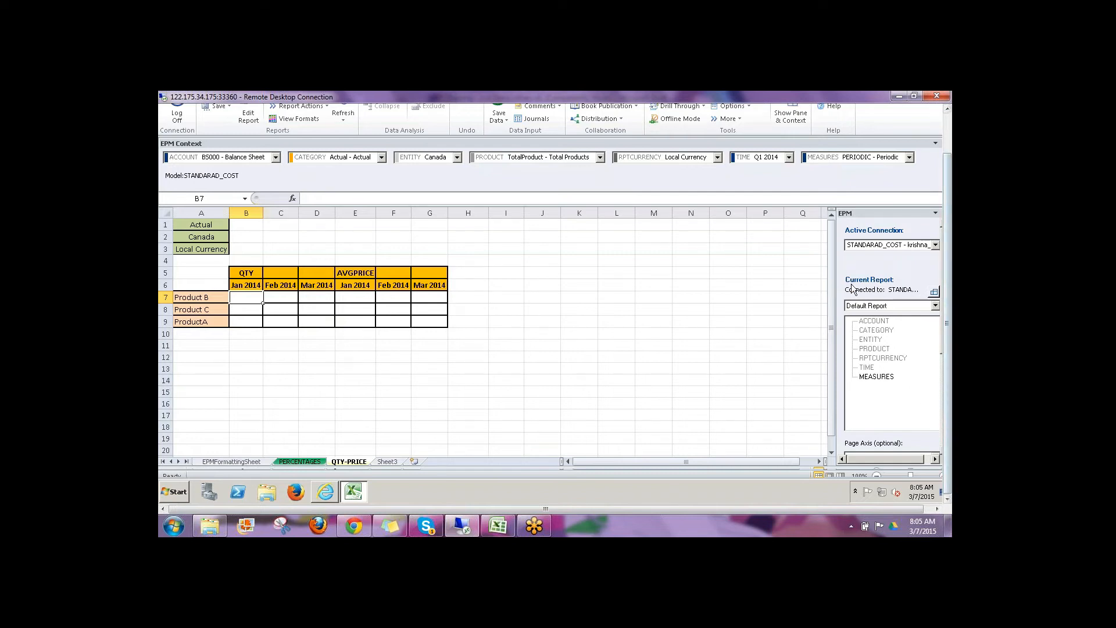
pyautogui.moveTo(833, 285); pyautogui.dragTo(774, 285)
pyautogui.moveTo(949, 367); pyautogui.dragTo(953, 289)
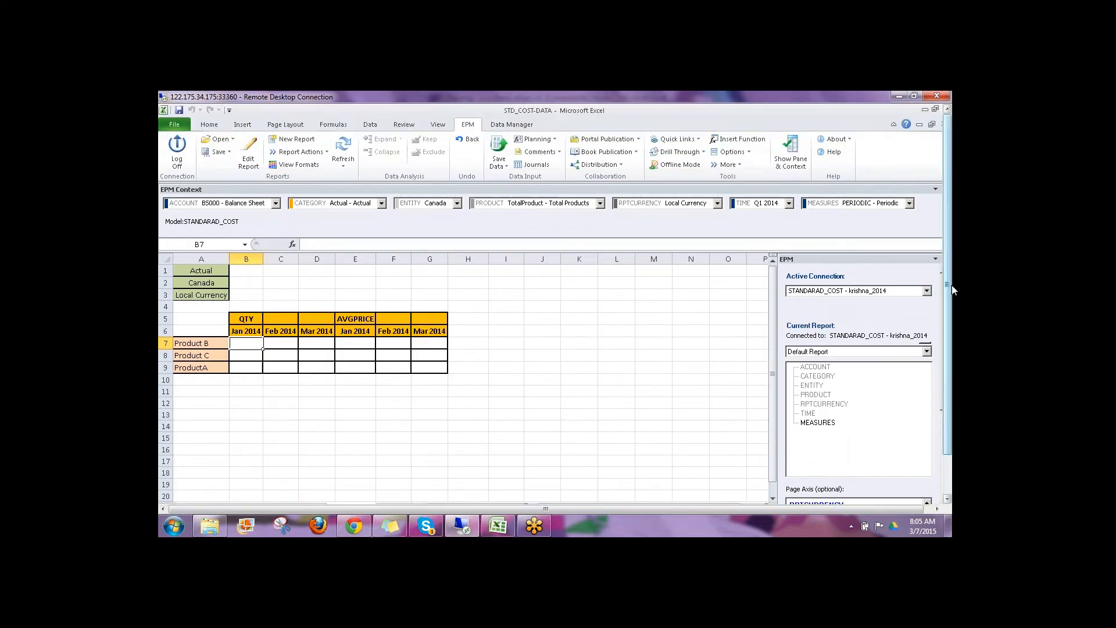
# - Minimize the STD_COST-DATA workbook, then set the active connection to REV_PLANNING and refresh
pyautogui.click(918, 124)
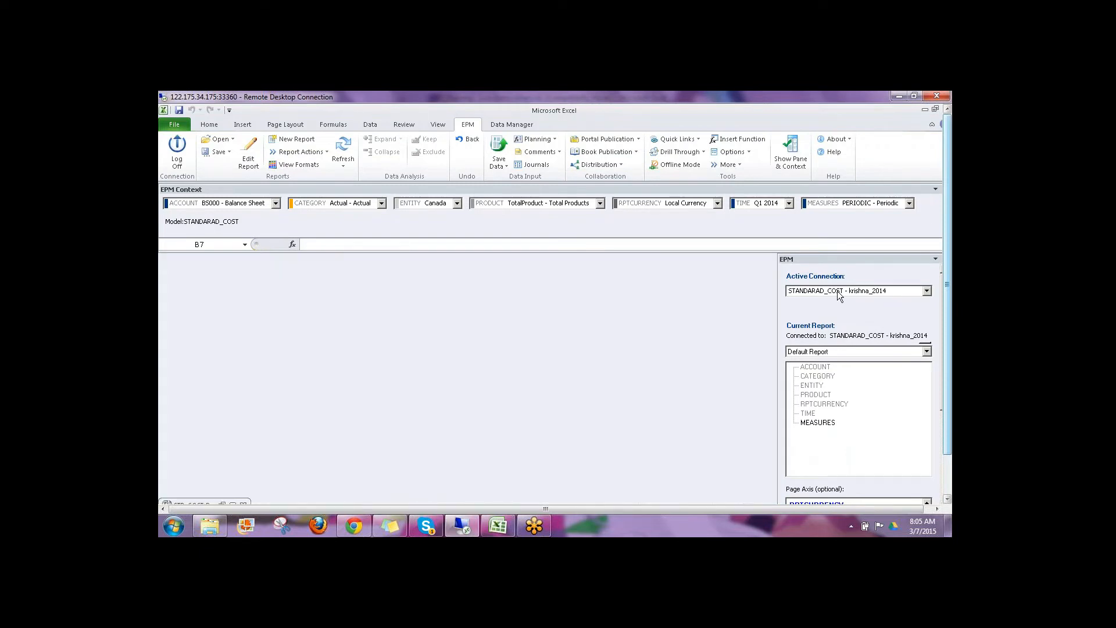
pyautogui.click(837, 292)
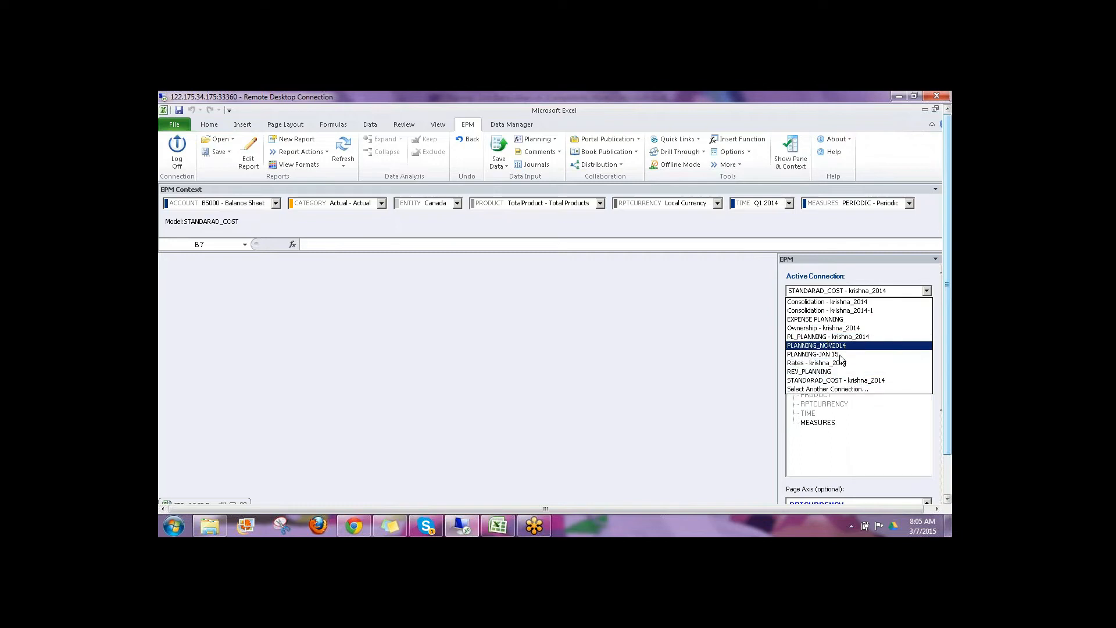
pyautogui.click(830, 369)
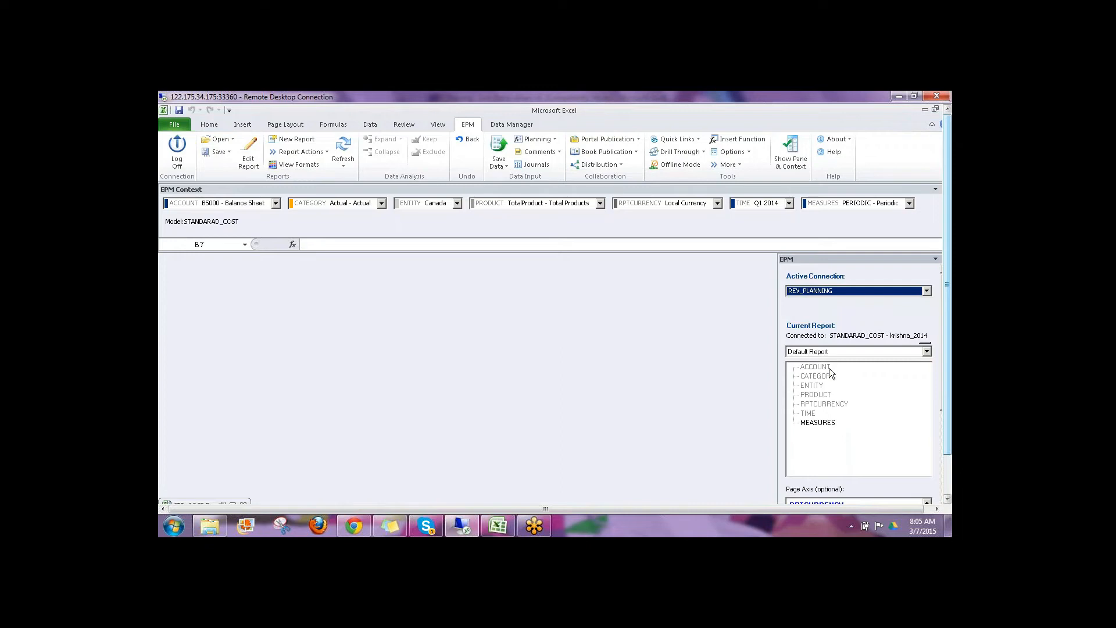
pyautogui.click(347, 155)
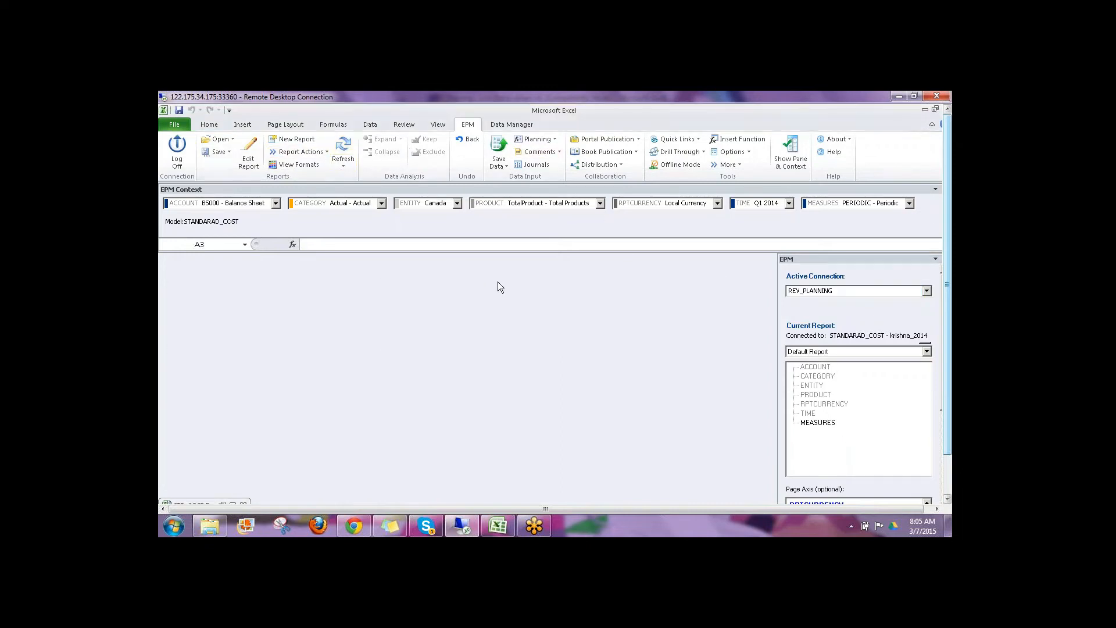
# - Restore the minimized STD_COST-DATA workbook and select cell J10
pyautogui.moveTo(950, 376); pyautogui.dragTo(950, 419)
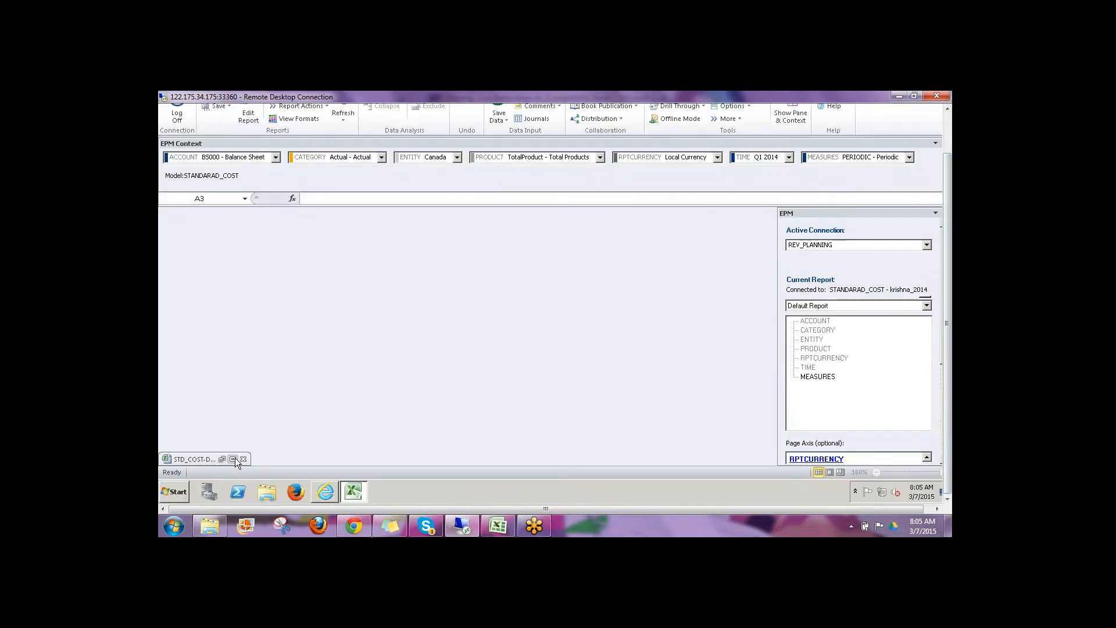
pyautogui.click(235, 459)
pyautogui.click(542, 334)
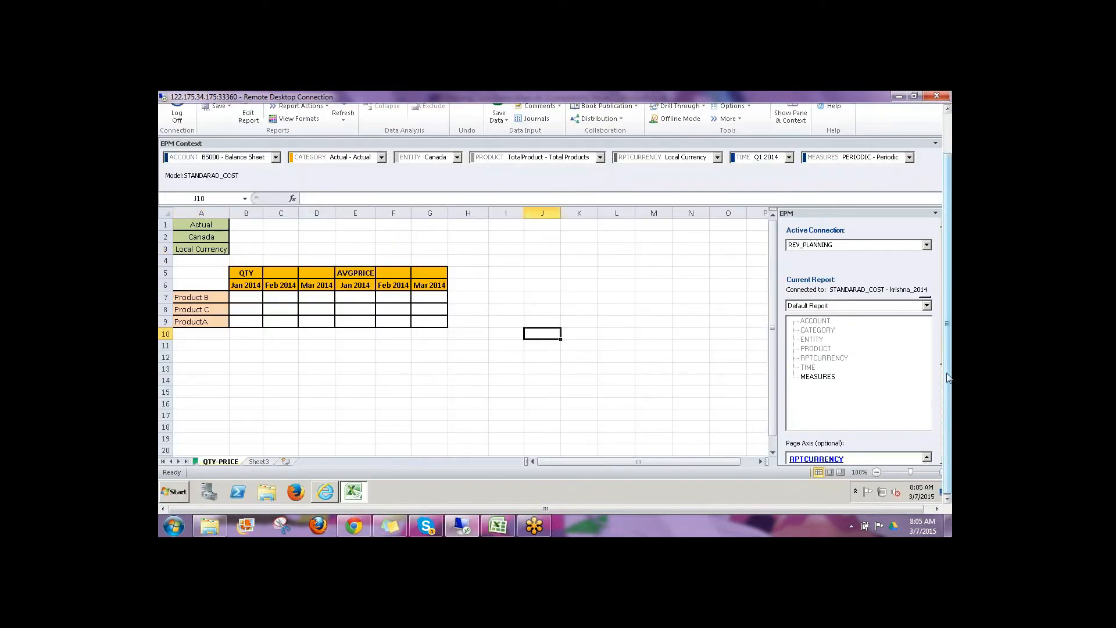
pyautogui.moveTo(950, 376); pyautogui.dragTo(950, 332)
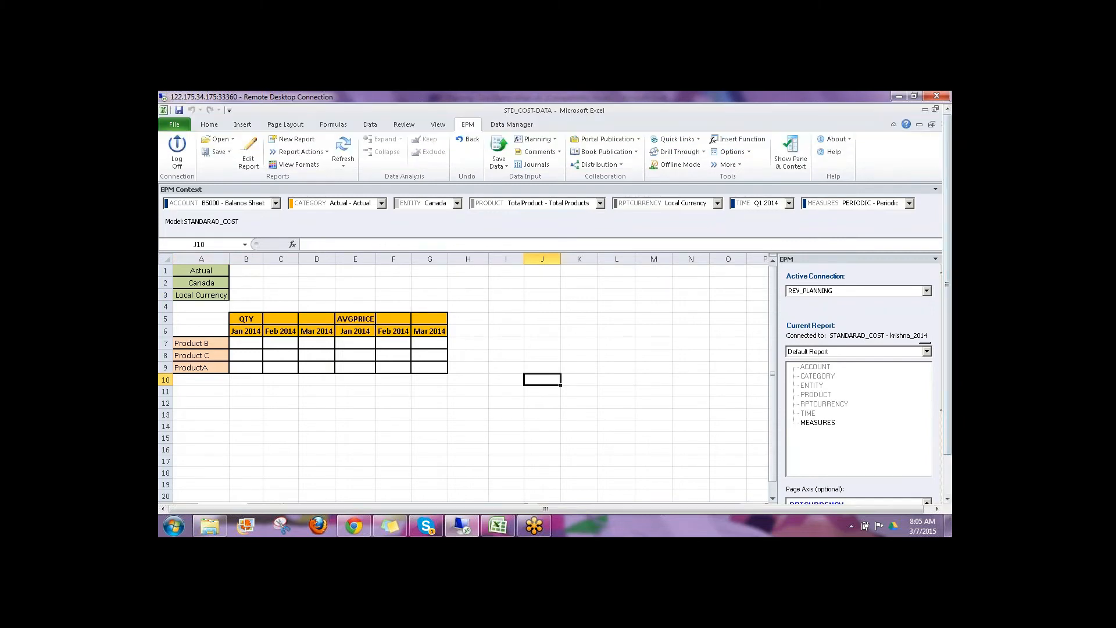
# - Minimize STD_COST-DATA again, reselect REV_PLANNING as the active connection and refresh
pyautogui.click(920, 127)
pyautogui.click(874, 289)
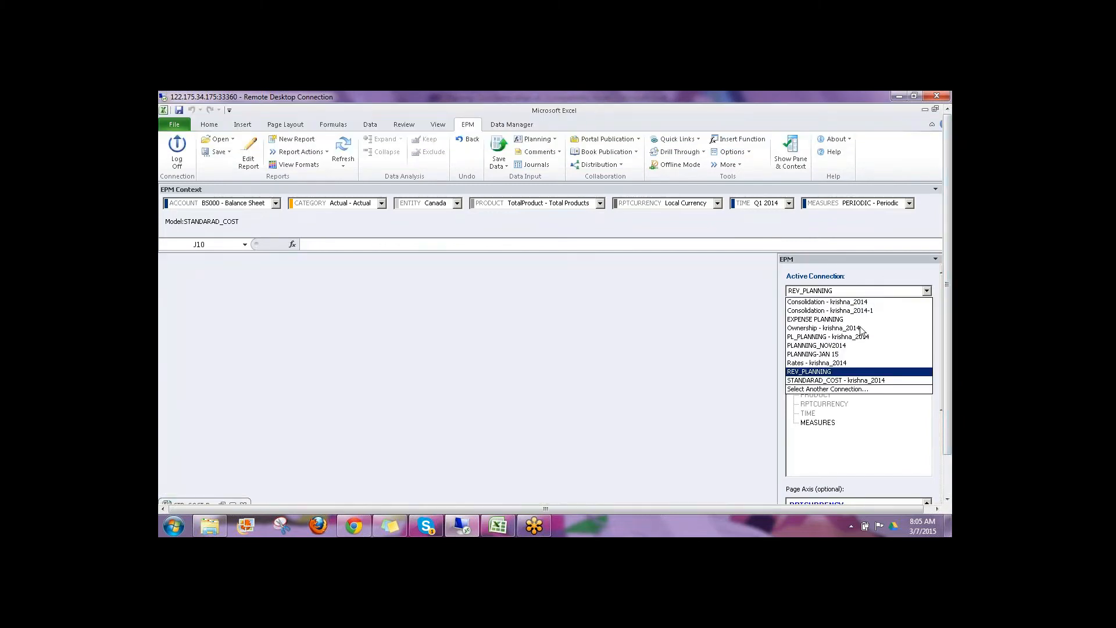
pyautogui.click(833, 372)
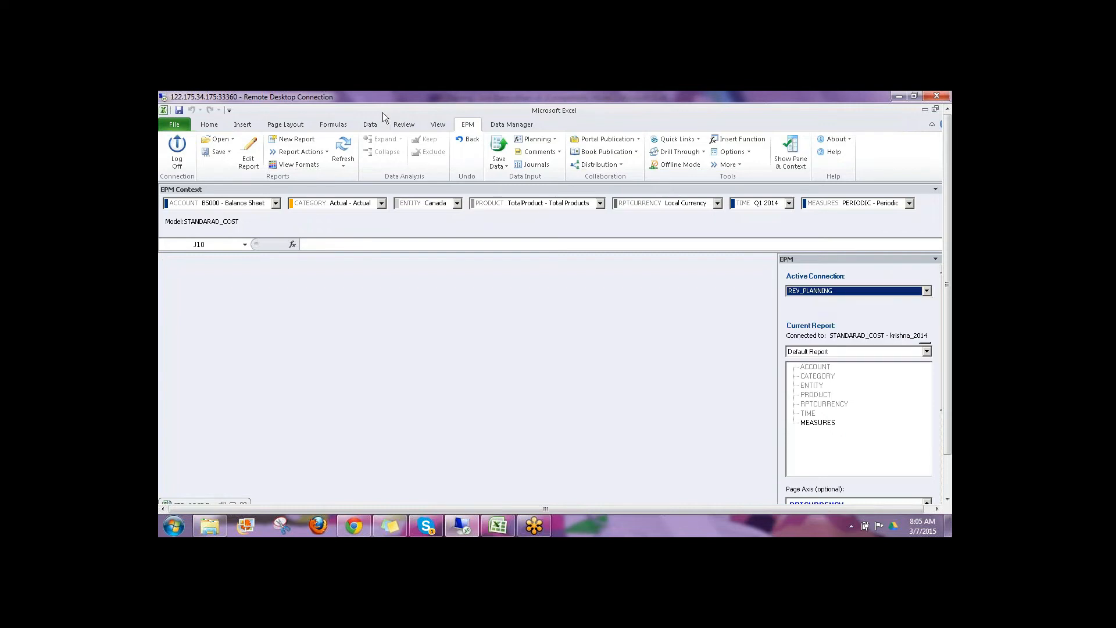
pyautogui.click(339, 146)
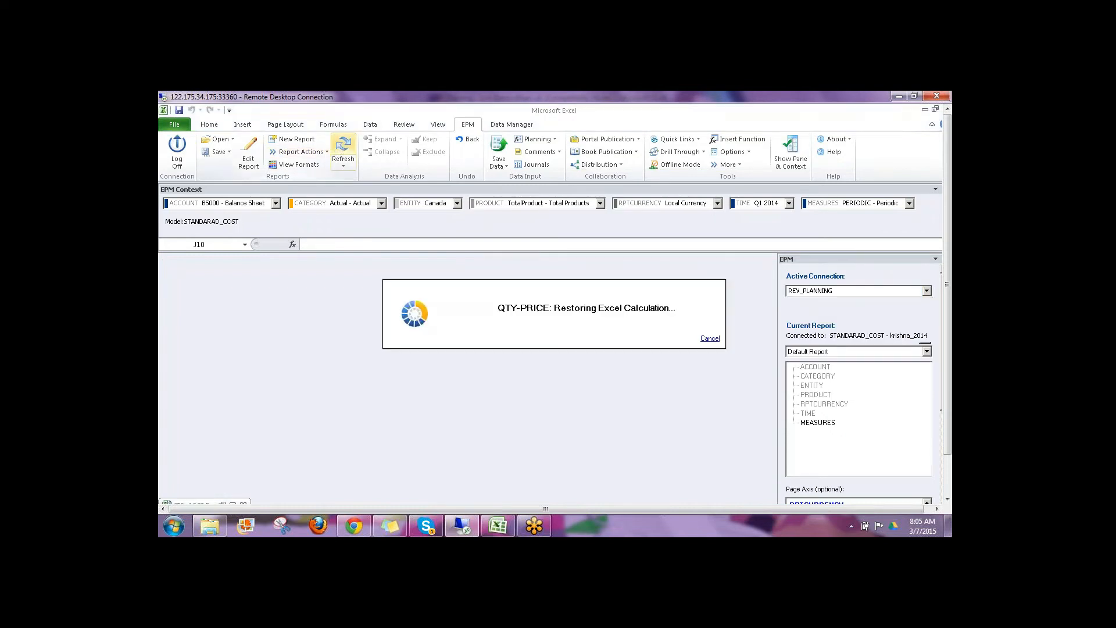
# - Open REV_CALC.xlsx from the server's INPUT SCHEDULES folder, refresh it and maximize its workbook window
pyautogui.click(232, 140)
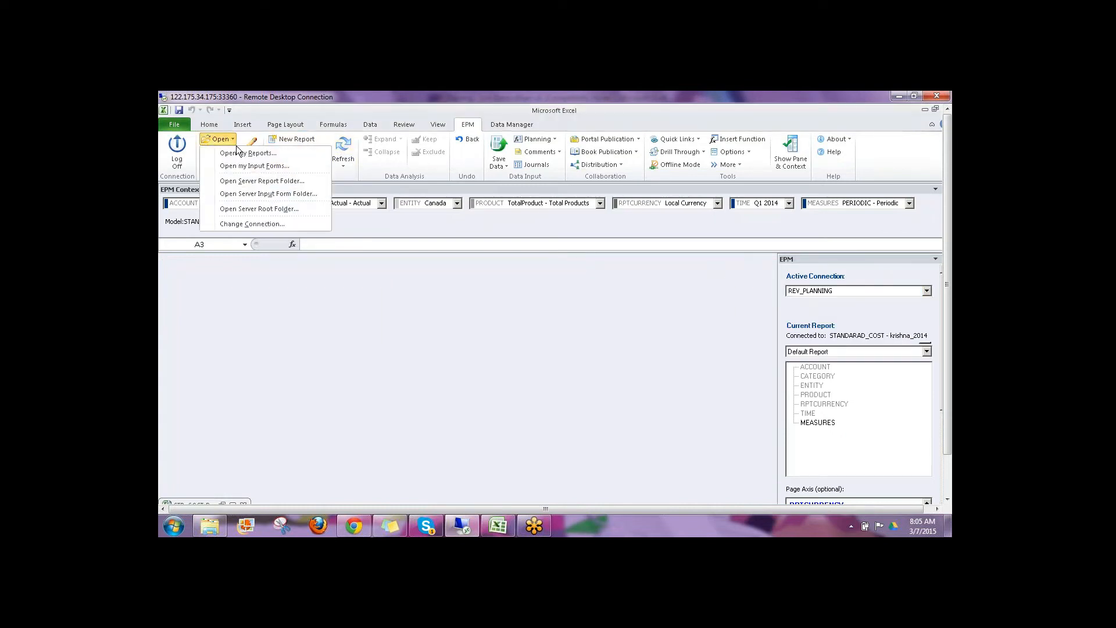
pyautogui.click(258, 208)
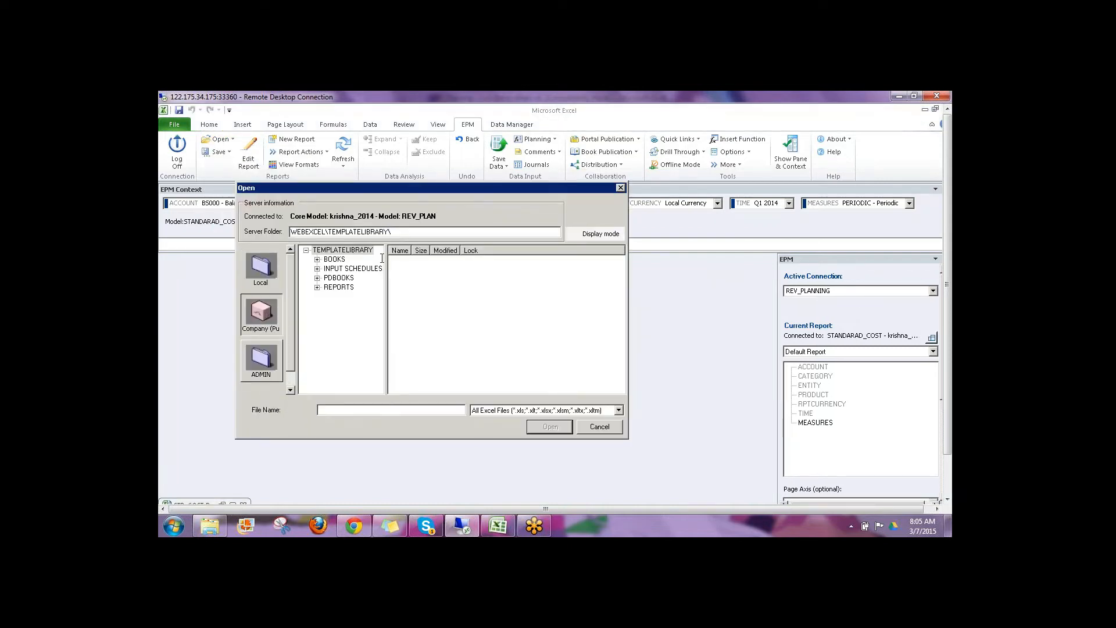
pyautogui.click(351, 269)
pyautogui.click(423, 261)
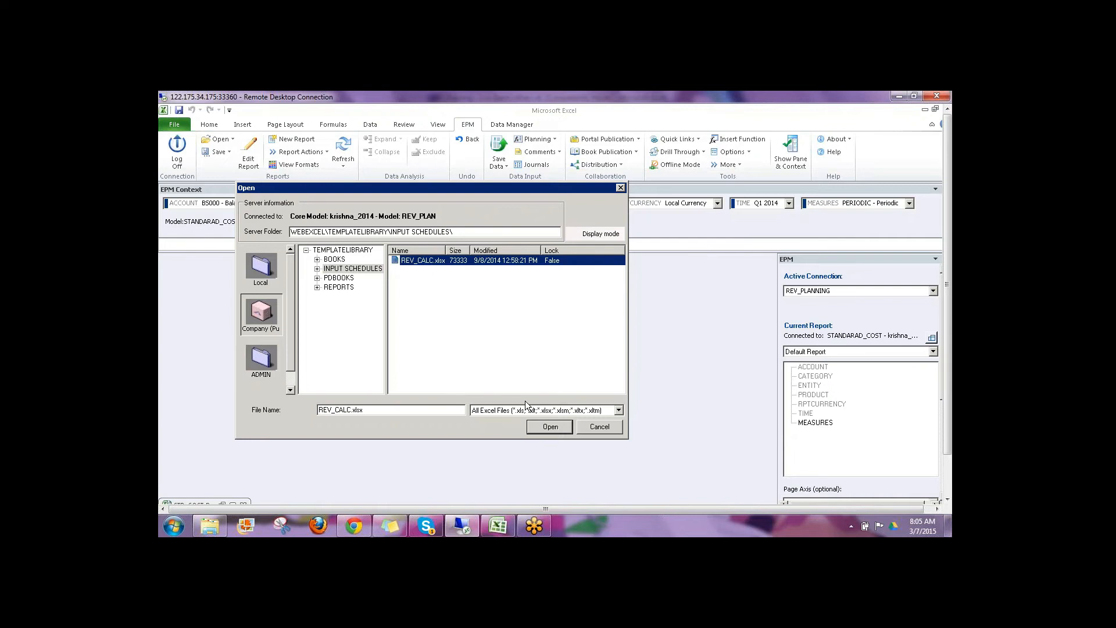
pyautogui.click(545, 427)
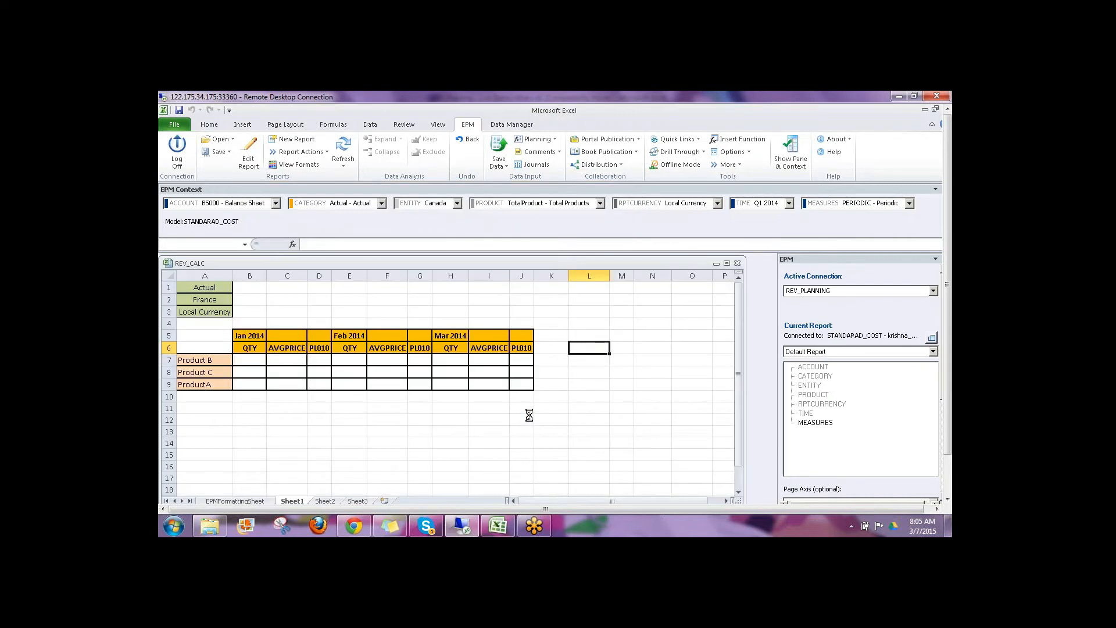
pyautogui.click(343, 150)
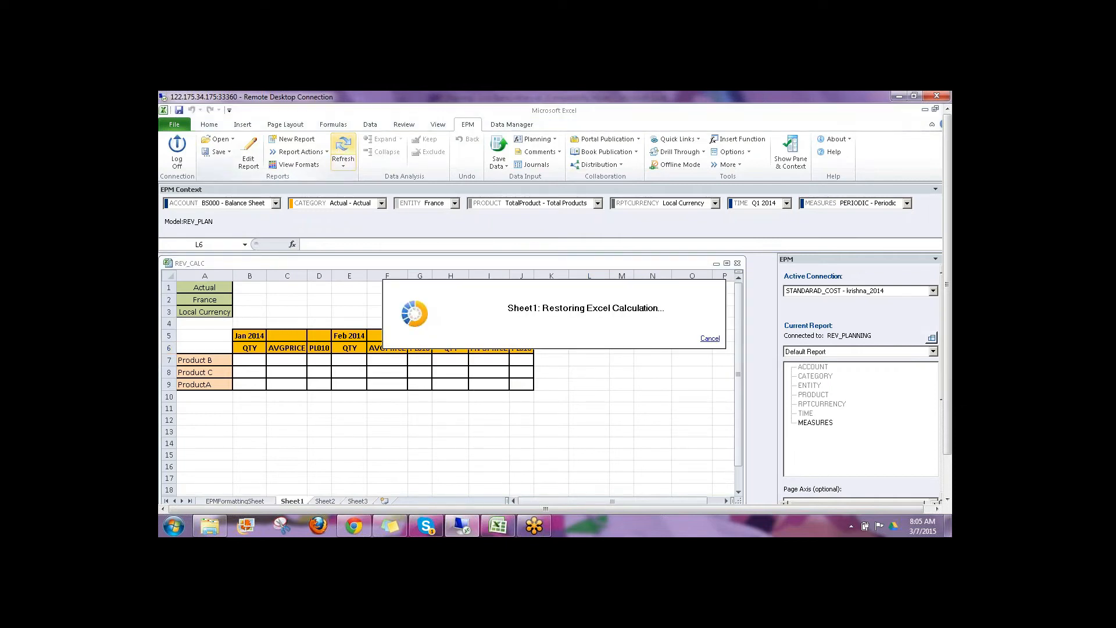
pyautogui.click(726, 264)
# - Set the ENTITY context of the REV_CALC schedule to Canada under North America
pyautogui.click(436, 203)
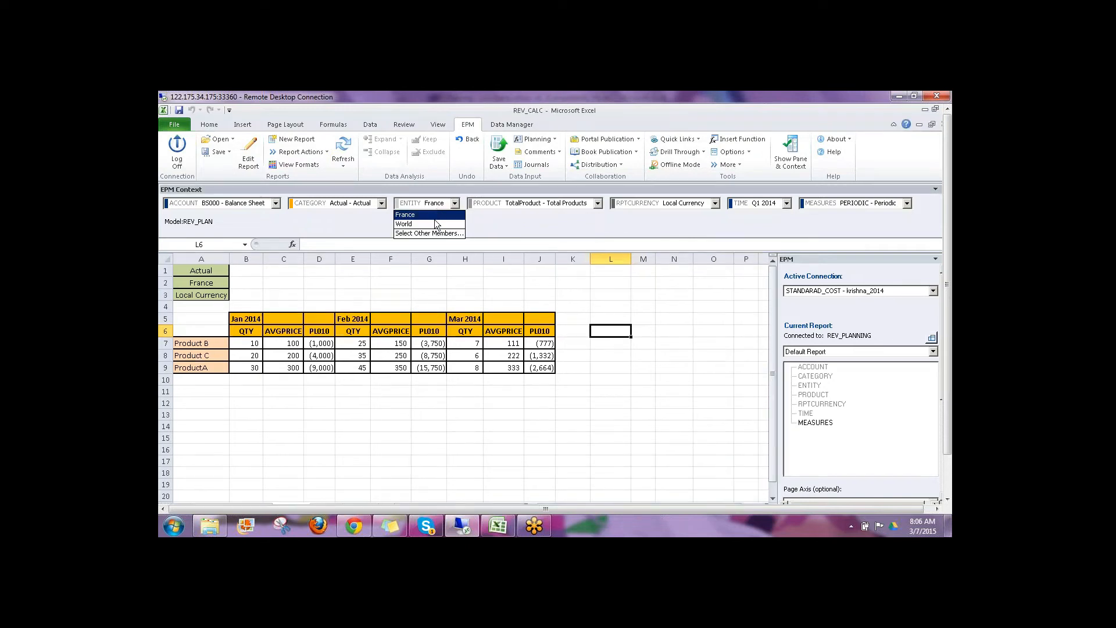
pyautogui.click(426, 234)
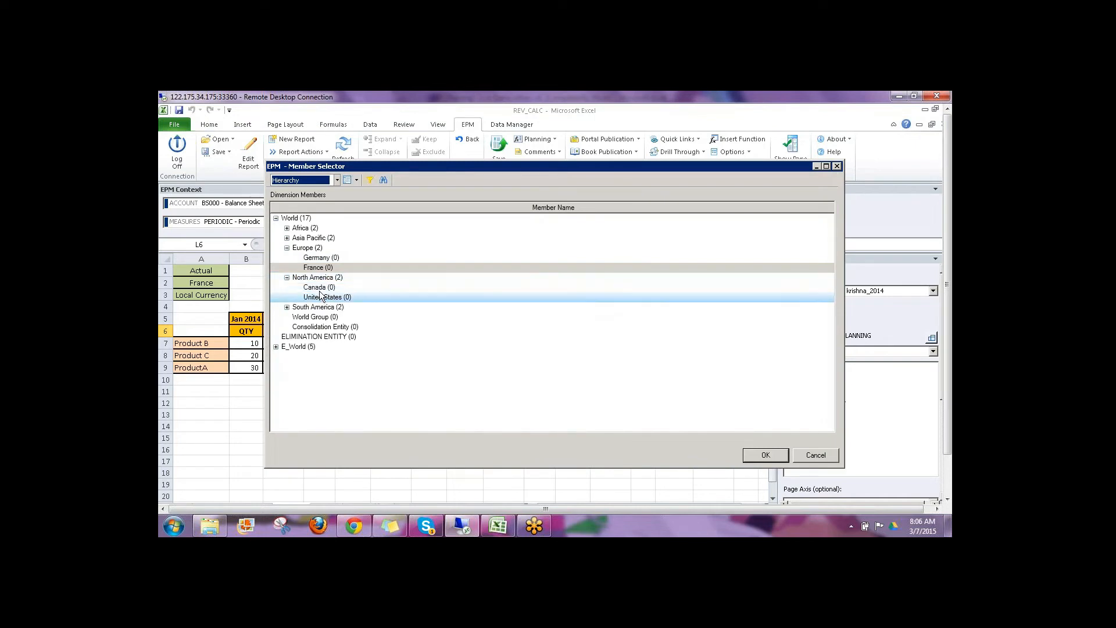
pyautogui.click(321, 289)
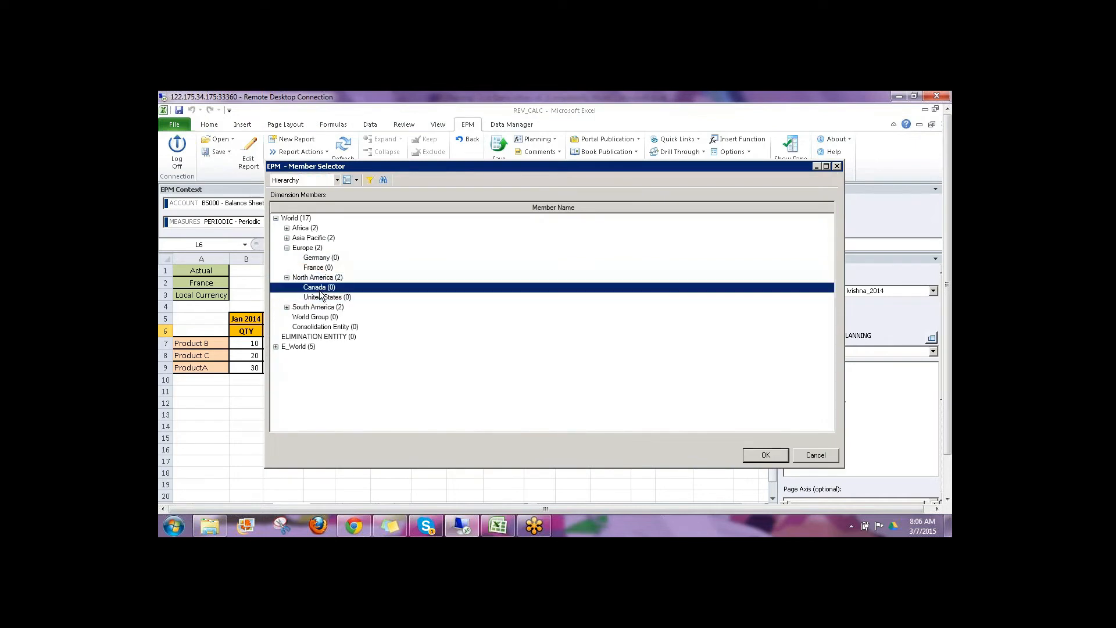
pyautogui.click(765, 456)
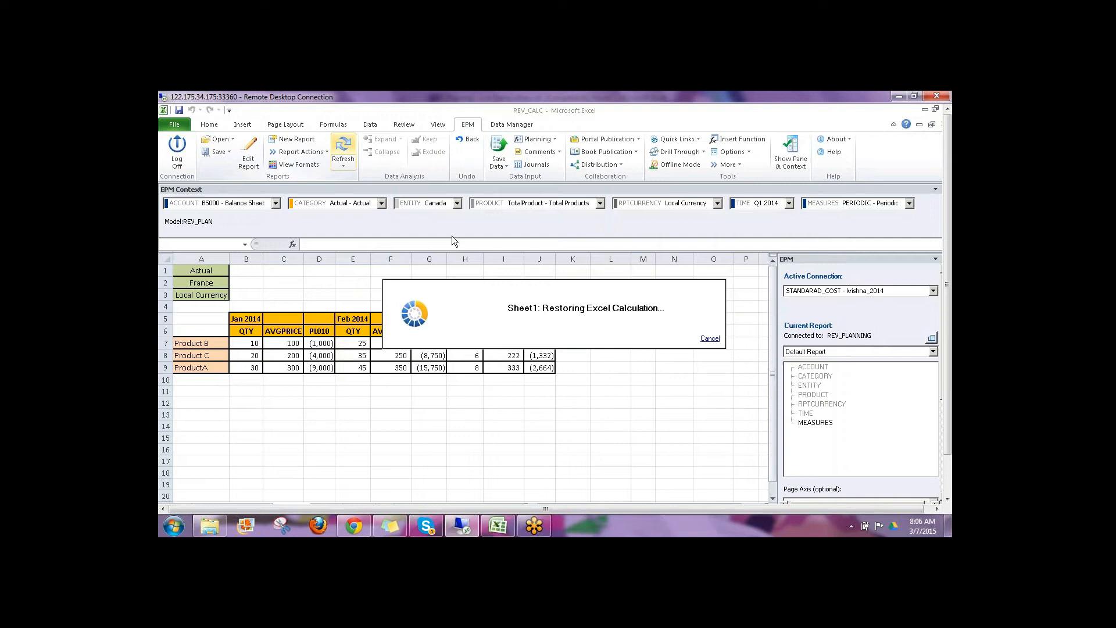
# - Minimize the REV_CALC workbook, then set the active connection to EXPENSE PLANNING and refresh
pyautogui.click(919, 124)
pyautogui.click(863, 291)
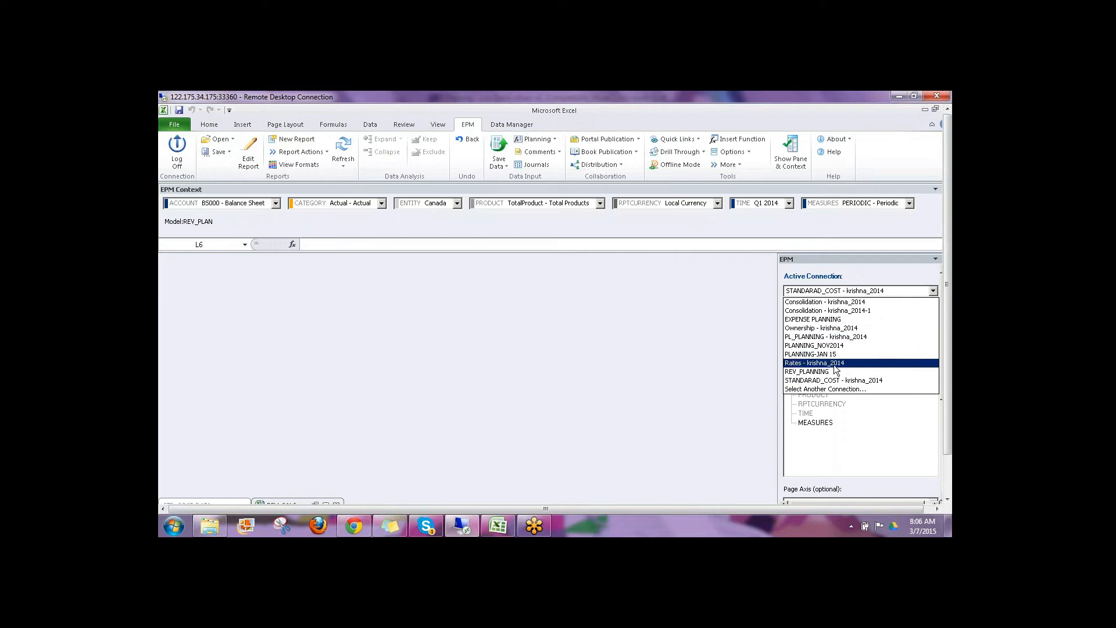
pyautogui.click(820, 319)
pyautogui.click(349, 145)
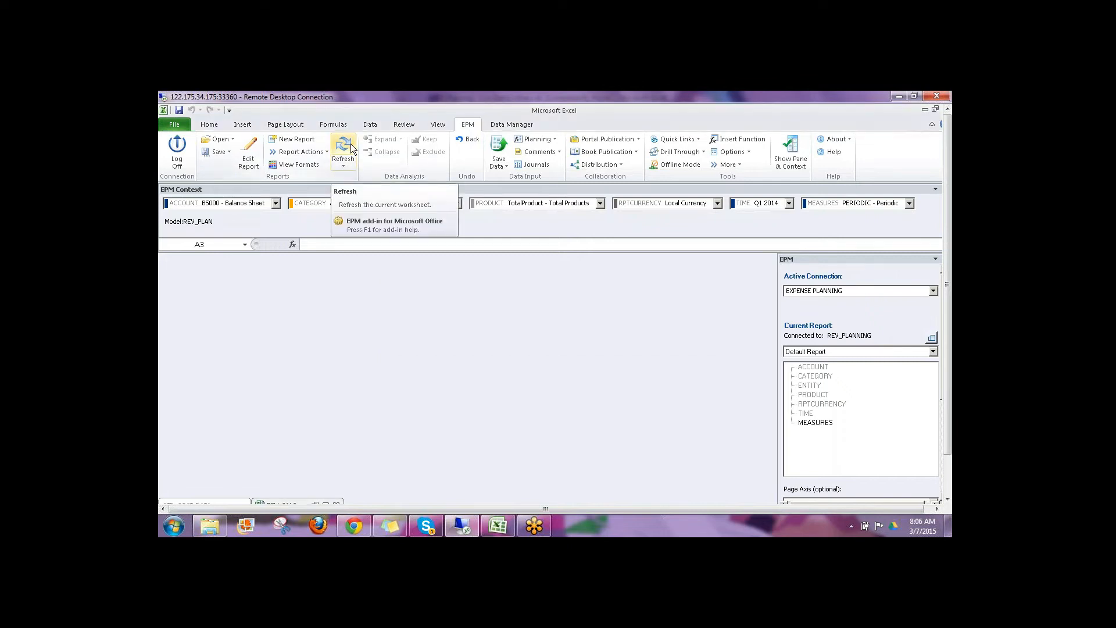
# - Open EXP_CALC.xlsx from the server's INPUT SCHEDULES folder and refresh the schedule
pyautogui.click(233, 140)
pyautogui.click(253, 208)
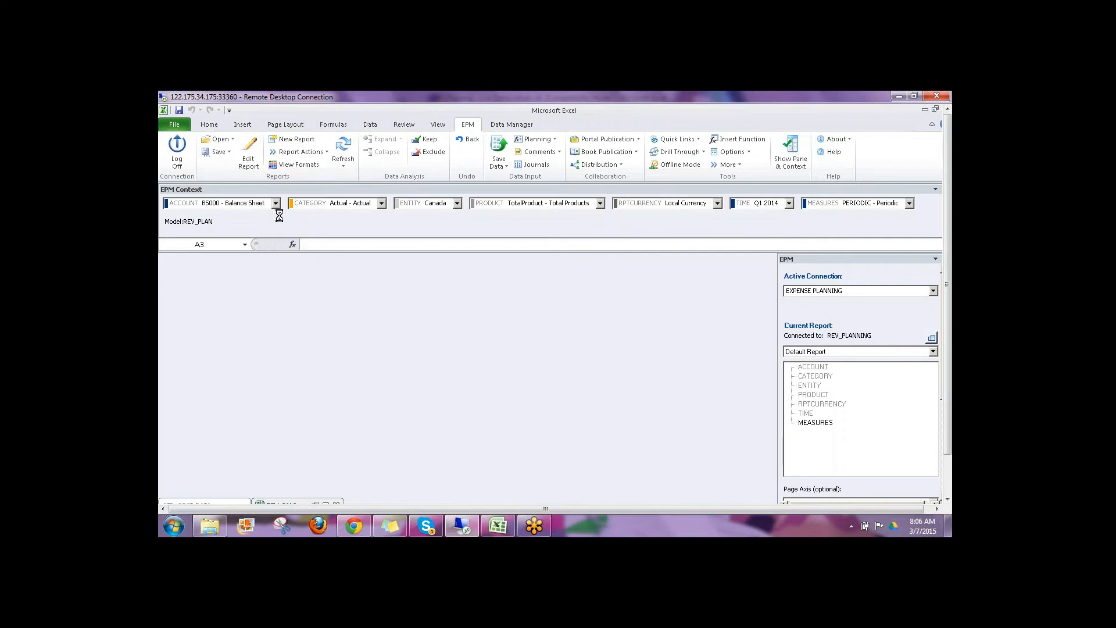
pyautogui.click(278, 207)
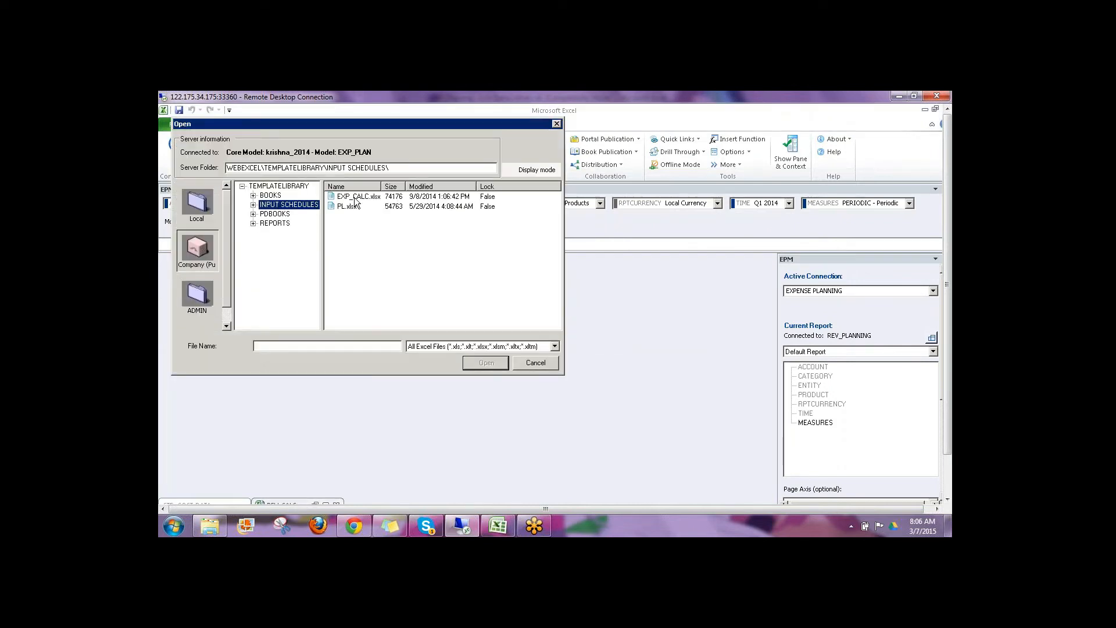
pyautogui.click(356, 198)
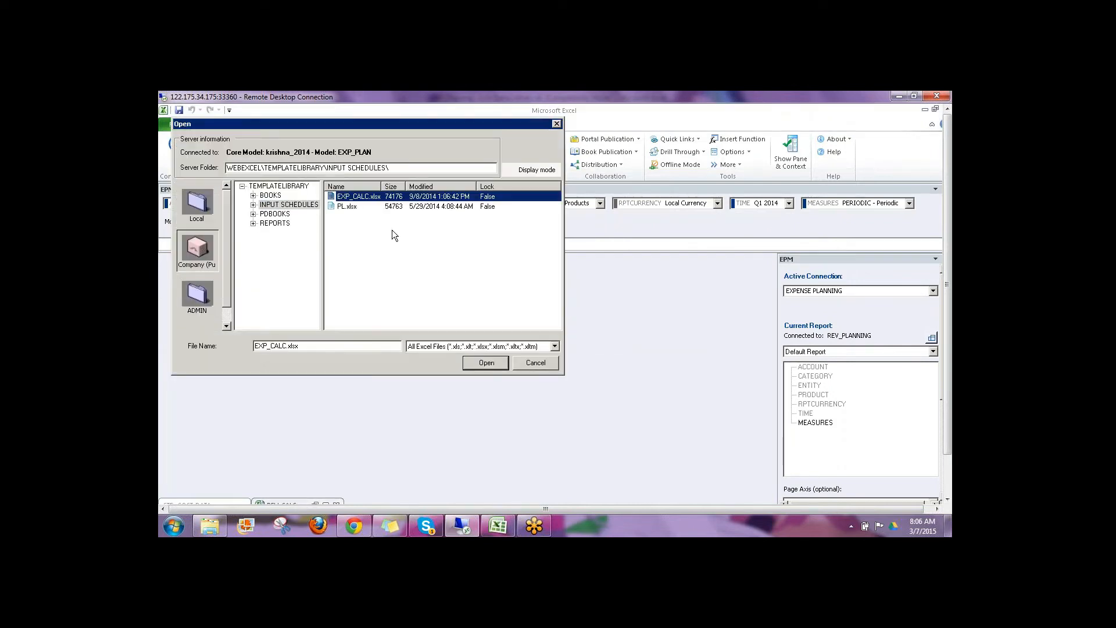
pyautogui.click(486, 363)
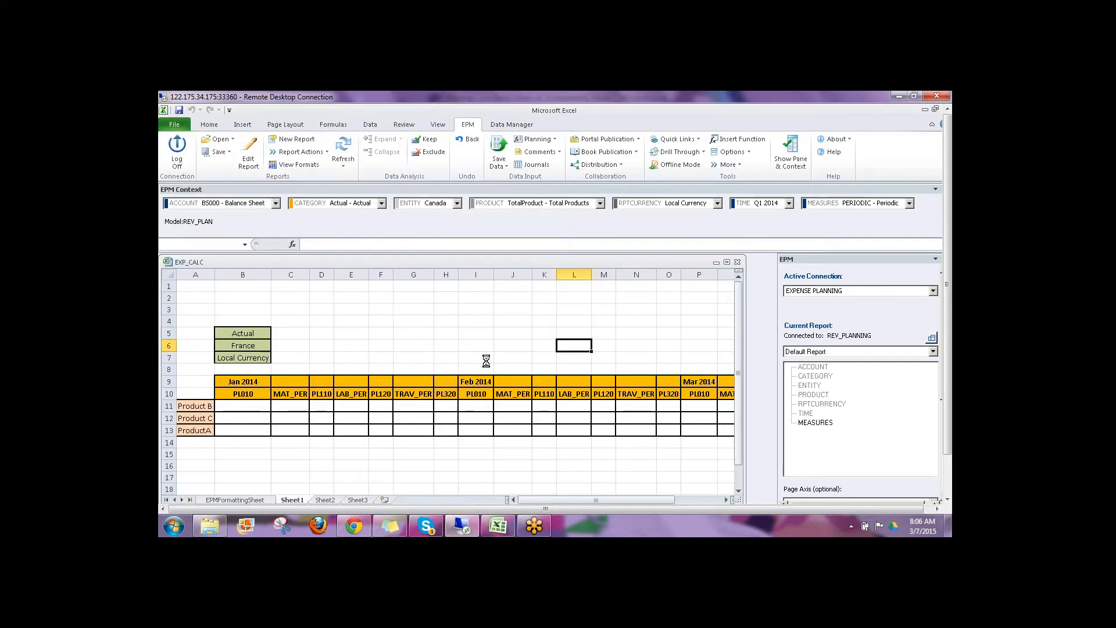
pyautogui.click(343, 148)
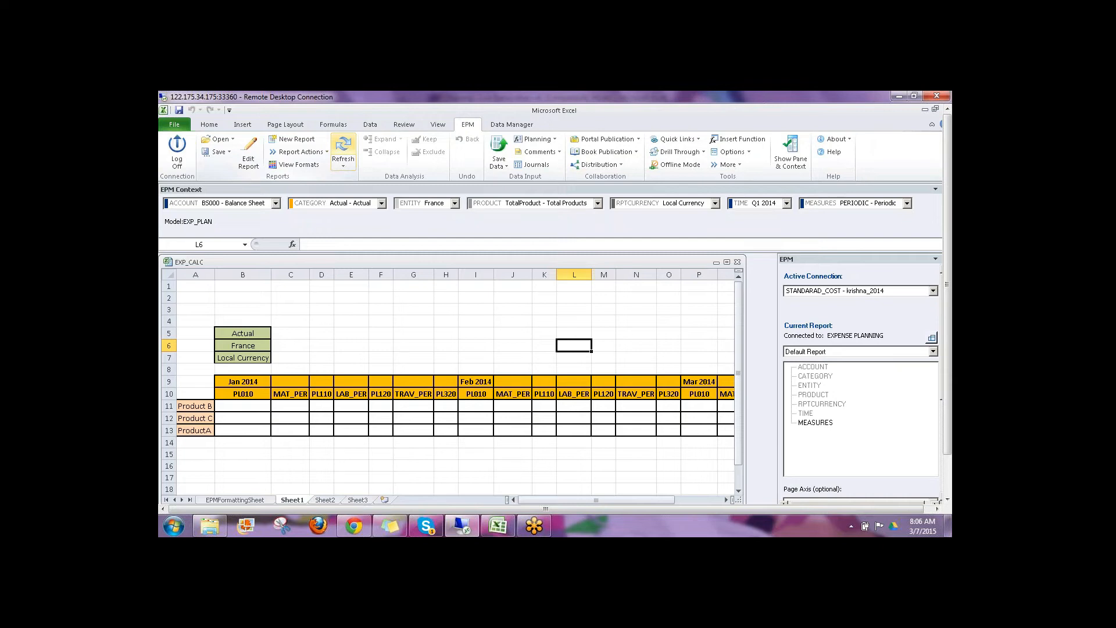
# - Set the ENTITY context of the EXP_CALC schedule to Canada under North America and refresh
pyautogui.click(452, 205)
pyautogui.click(436, 236)
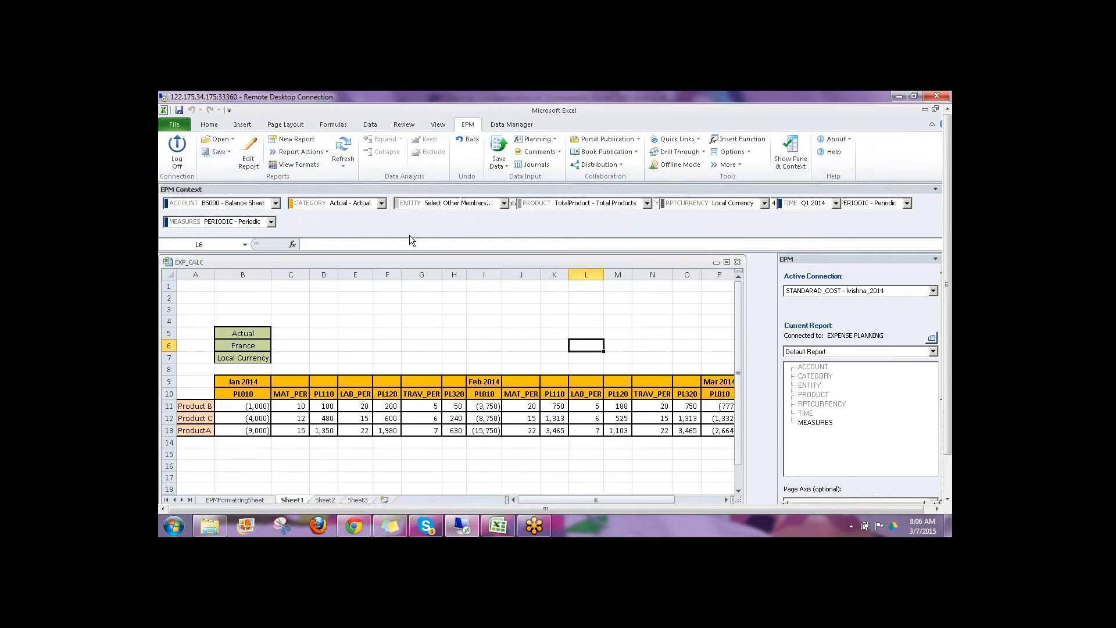
pyautogui.click(287, 277)
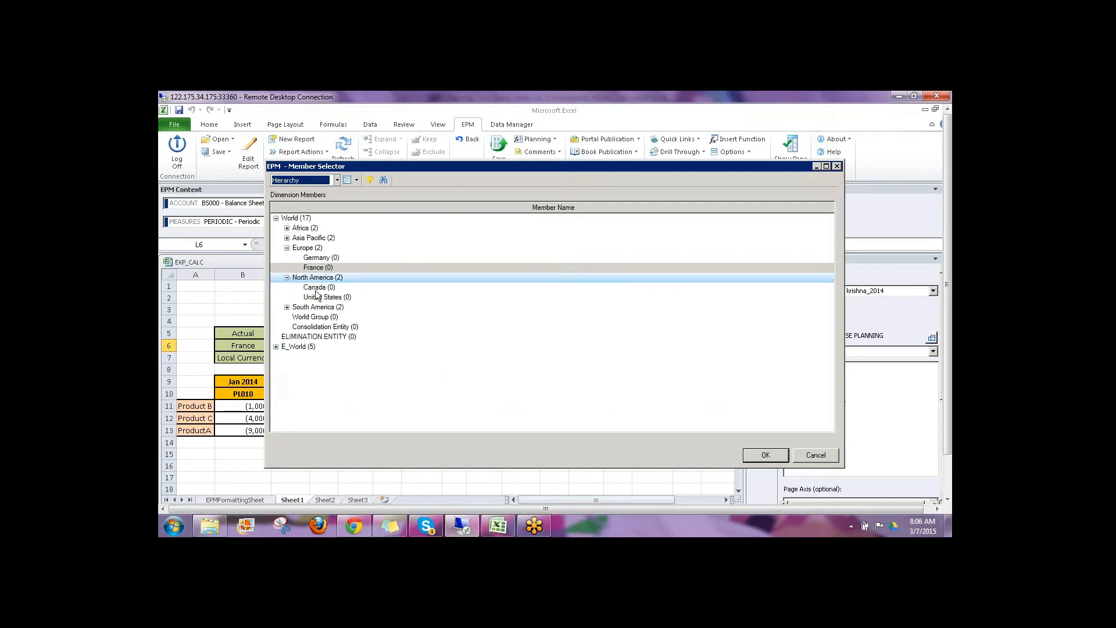
pyautogui.click(318, 287)
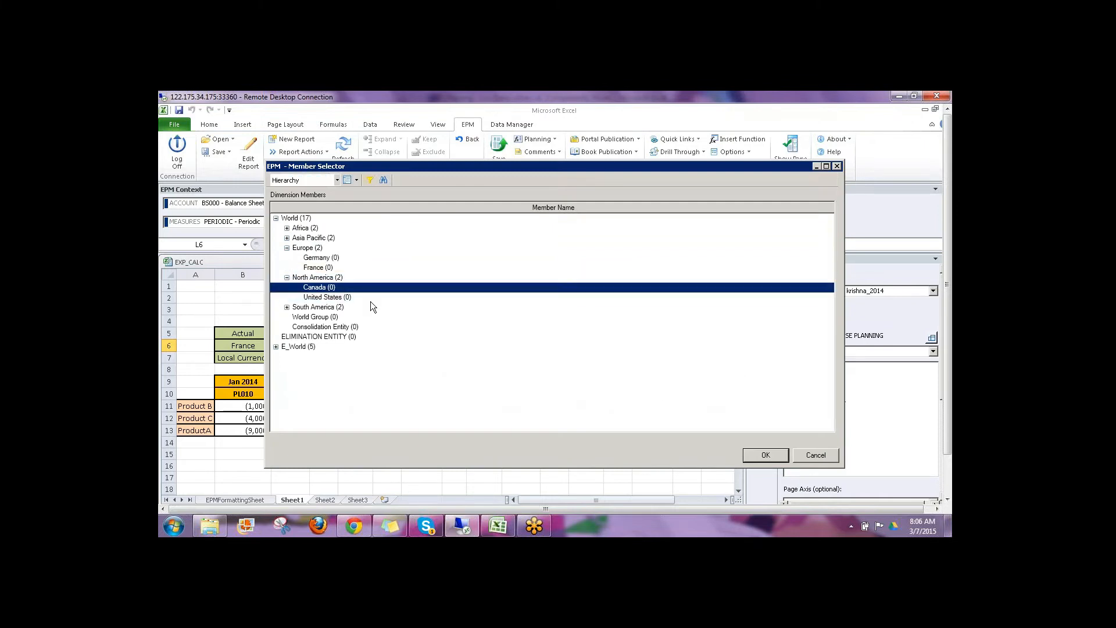
pyautogui.click(763, 455)
pyautogui.click(348, 145)
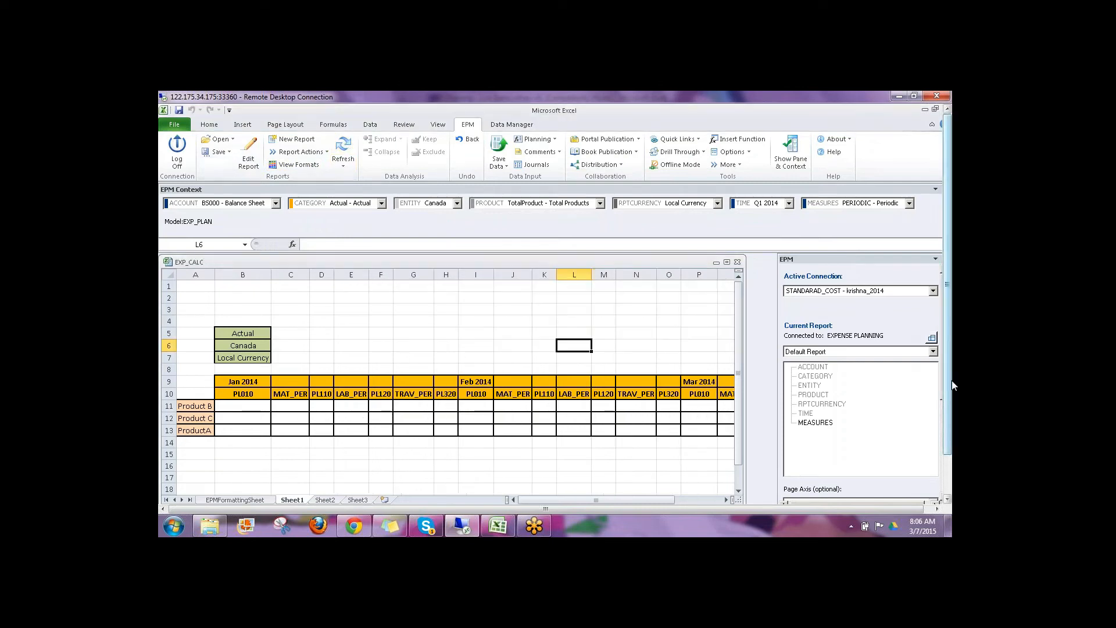
# - Maximize the EXP_CALC workbook, then switch to the STD_COST-DATA workbook and refresh its QTY-PRICE sheet
pyautogui.moveTo(950, 385); pyautogui.dragTo(950, 424)
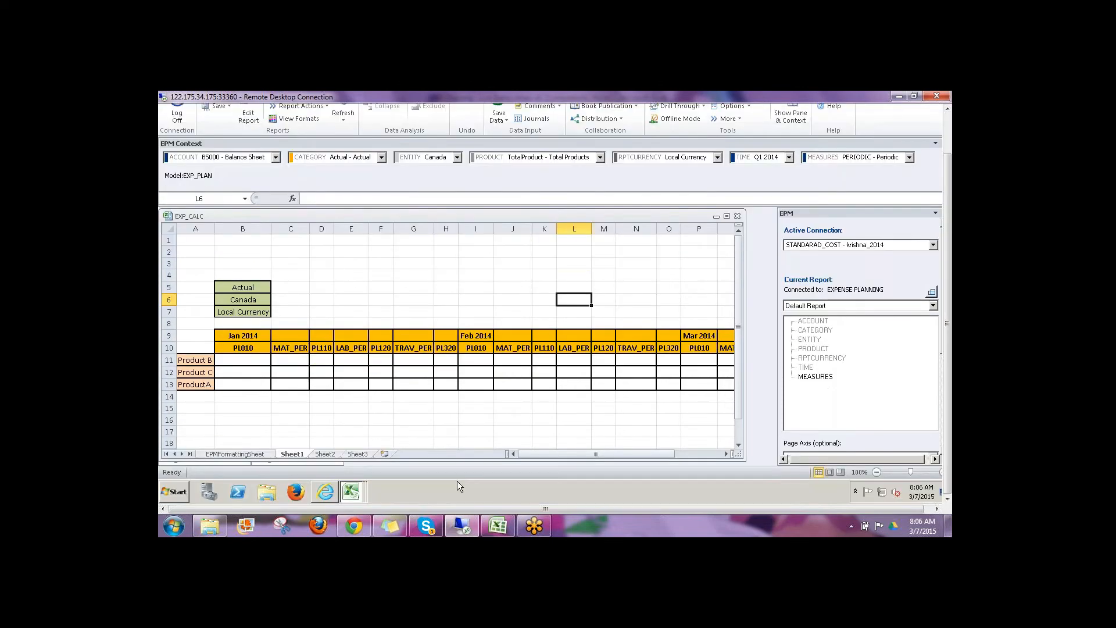
pyautogui.click(727, 217)
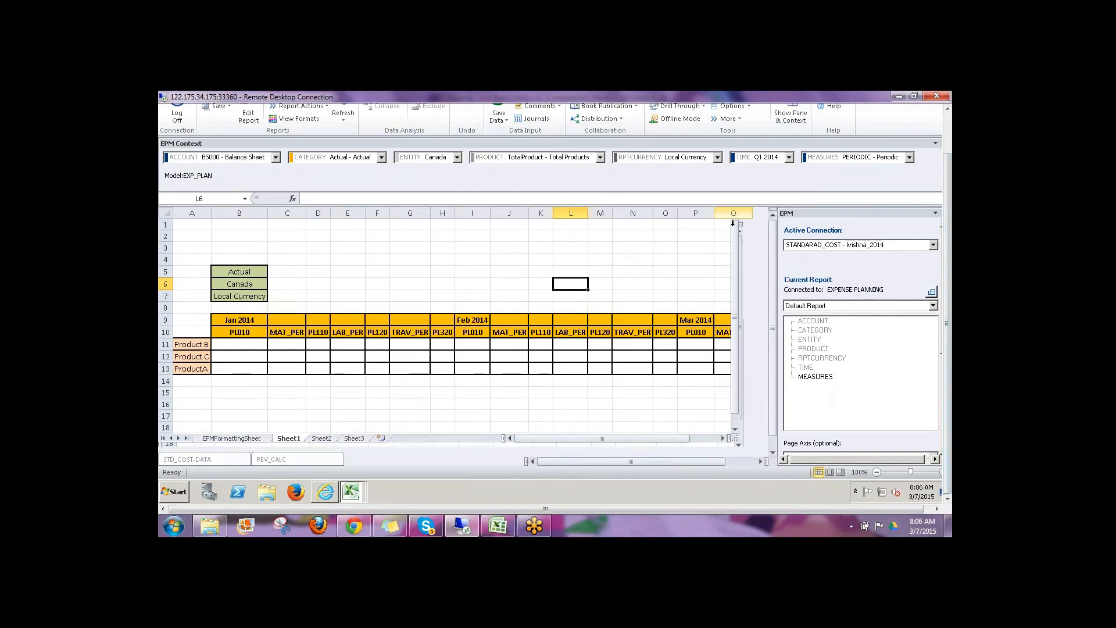
pyautogui.click(343, 494)
pyautogui.click(335, 427)
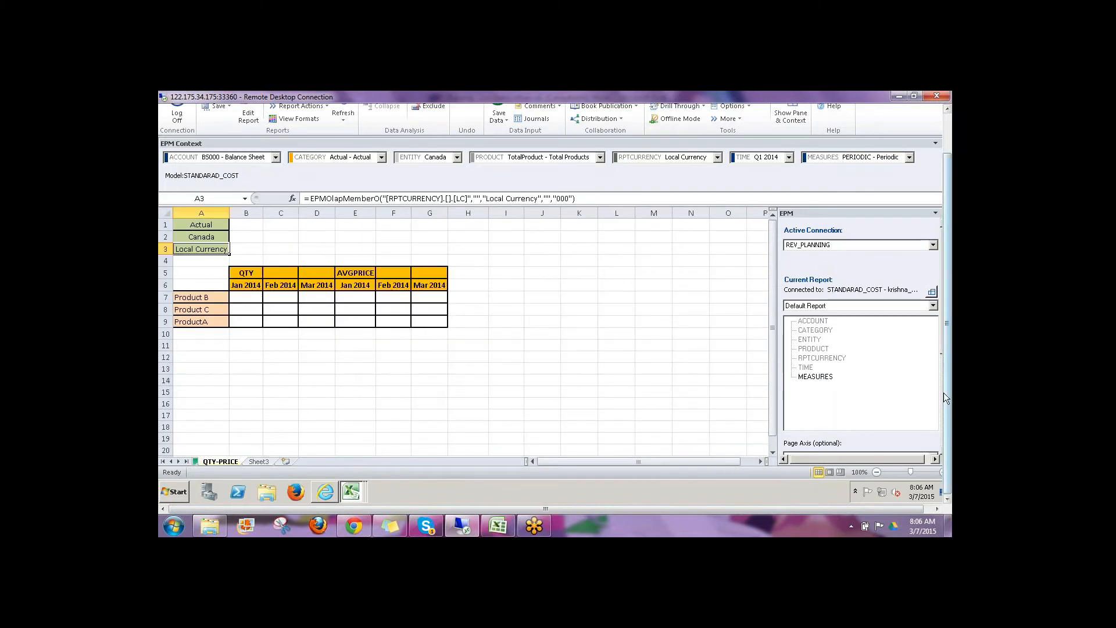
pyautogui.scroll(-3, 946, 398)
pyautogui.click(555, 345)
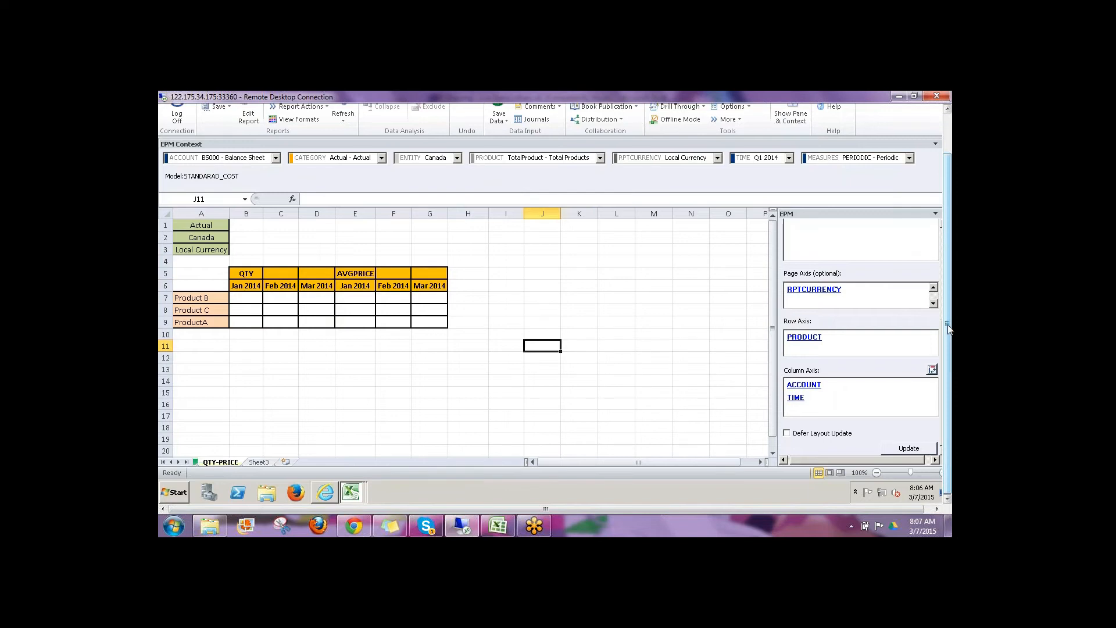
pyautogui.moveTo(950, 365); pyautogui.dragTo(950, 323)
pyautogui.click(344, 149)
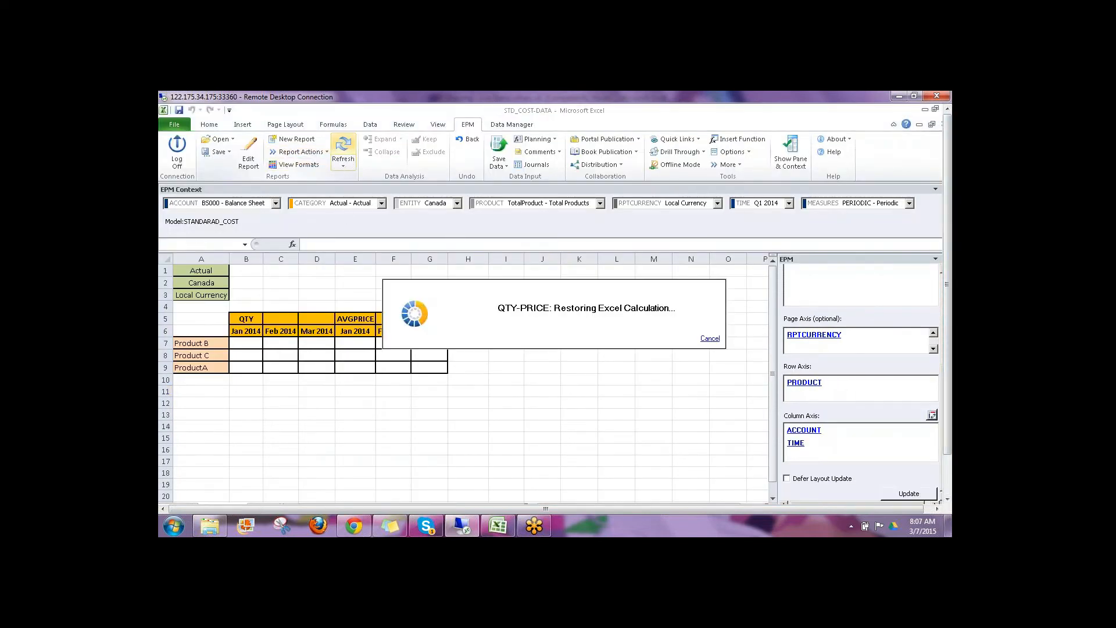
# - Examine the QTY-PRICE sheet's account, time and product headers and its entity, category and currency members
pyautogui.click(244, 319)
pyautogui.click(365, 319)
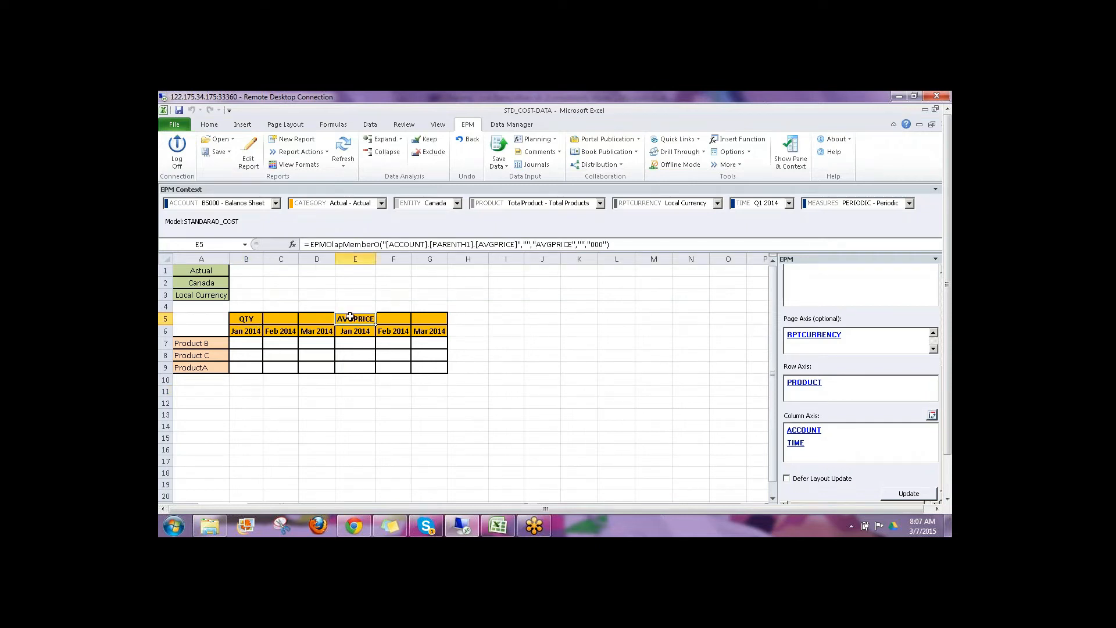
pyautogui.click(240, 331)
pyautogui.moveTo(195, 345); pyautogui.dragTo(200, 367)
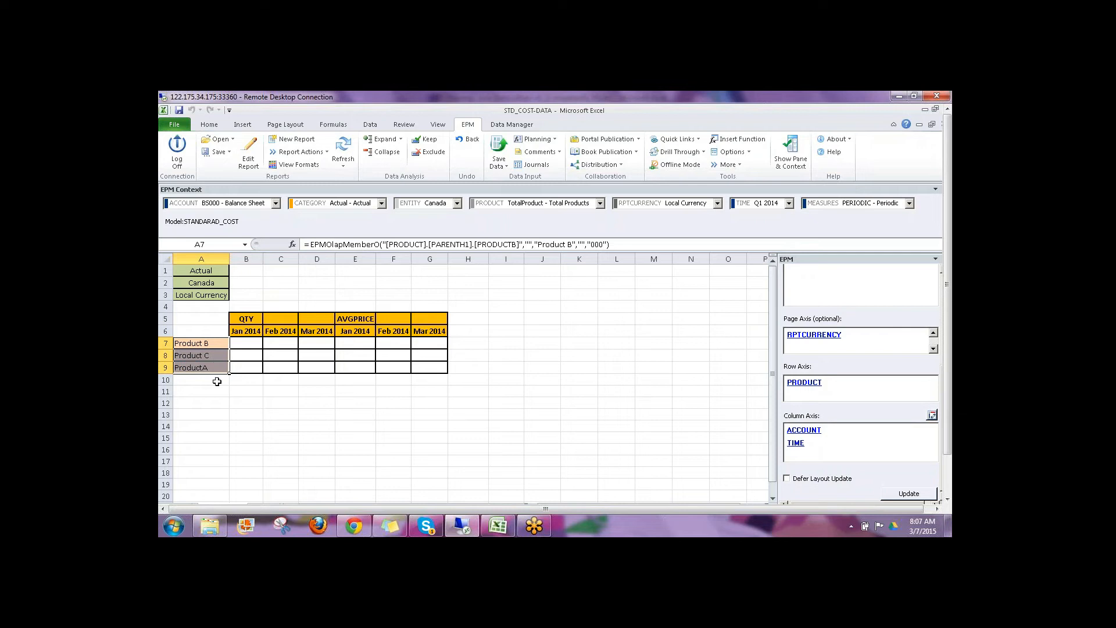
pyautogui.click(196, 283)
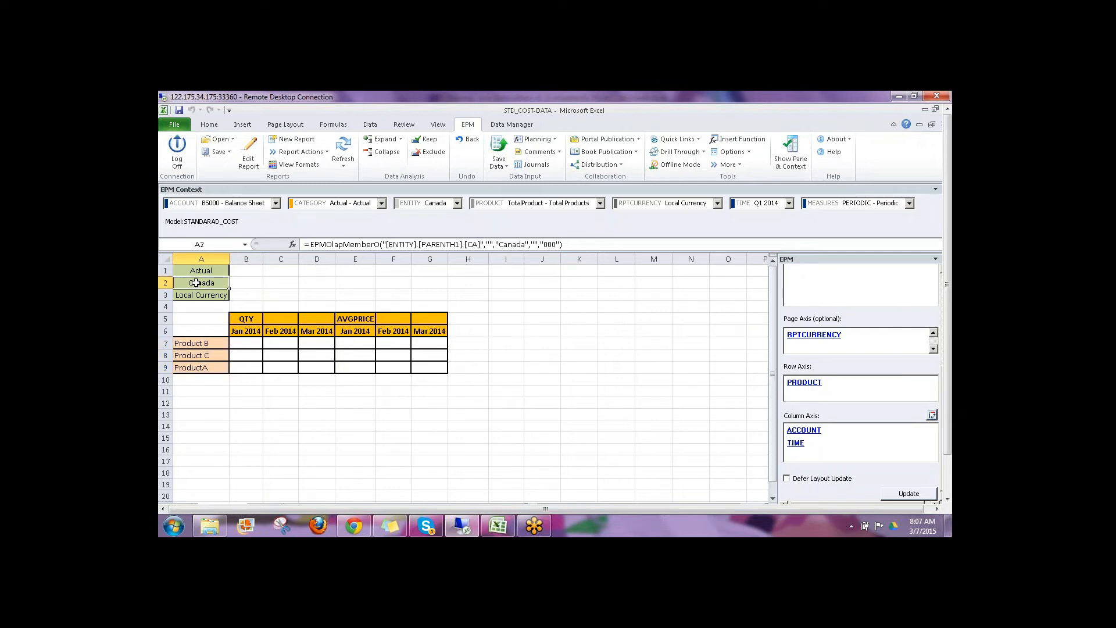
pyautogui.click(198, 271)
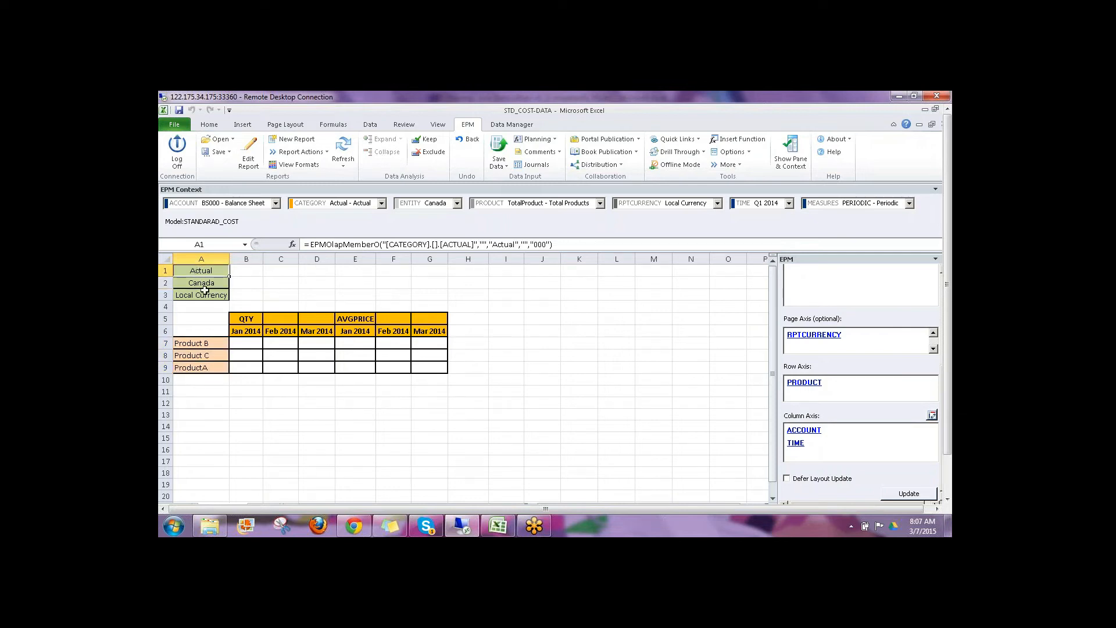
pyautogui.click(201, 296)
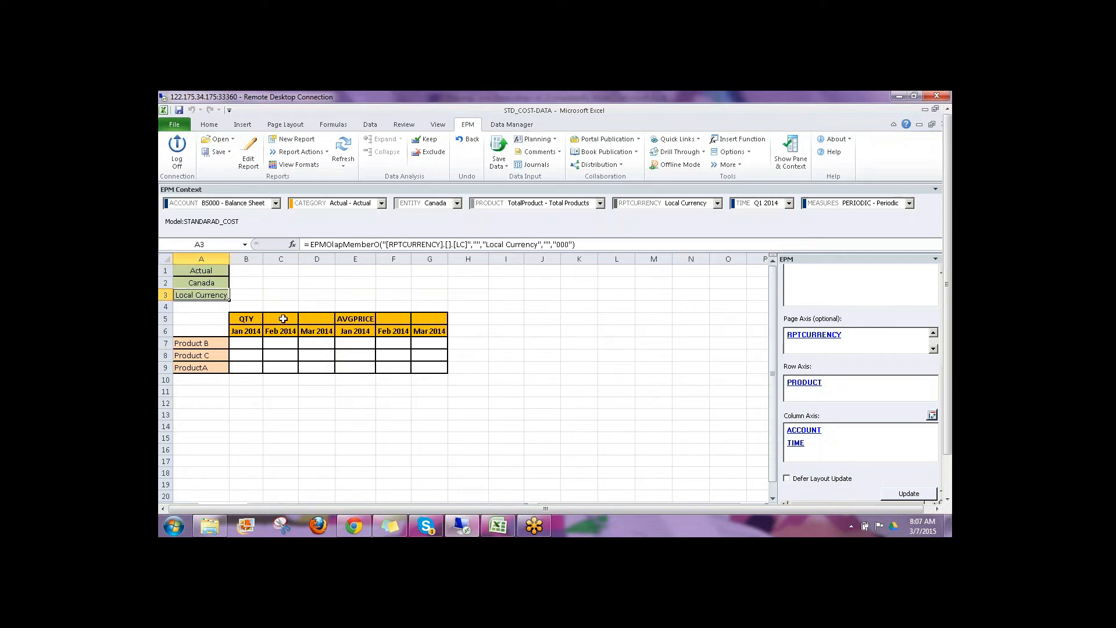
pyautogui.click(526, 365)
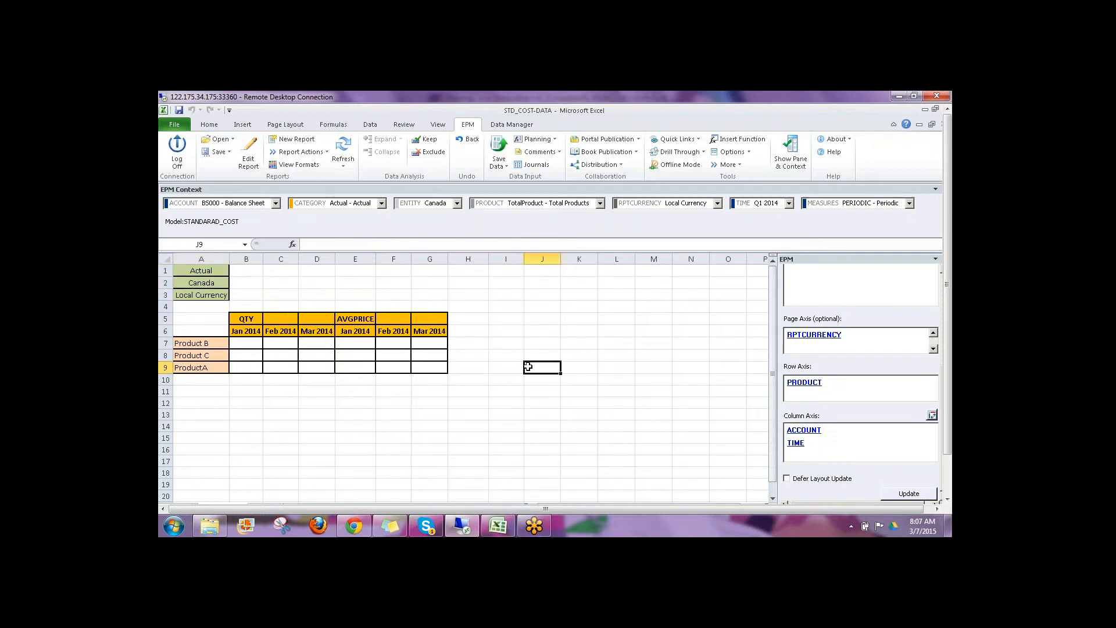
# - Refresh the sheet and enter Jan 2014 QTY values of 100 for Product B, 200 for Product C and 300 for ProductA
pyautogui.click(344, 143)
pyautogui.click(247, 343)
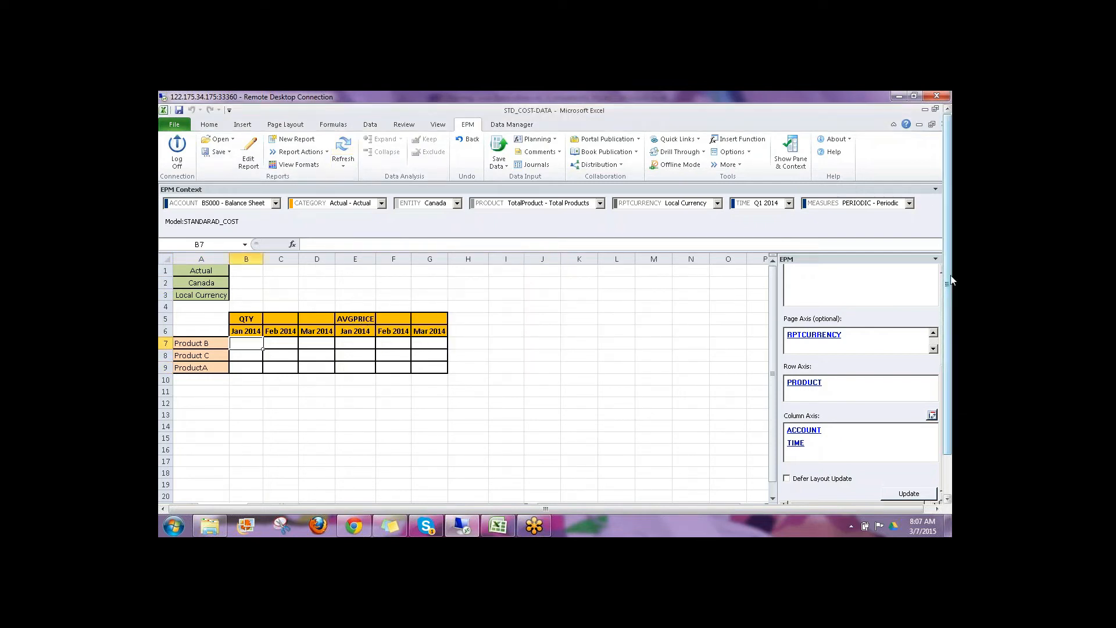
pyautogui.write('100')
pyautogui.press('Return')
pyautogui.write('200')
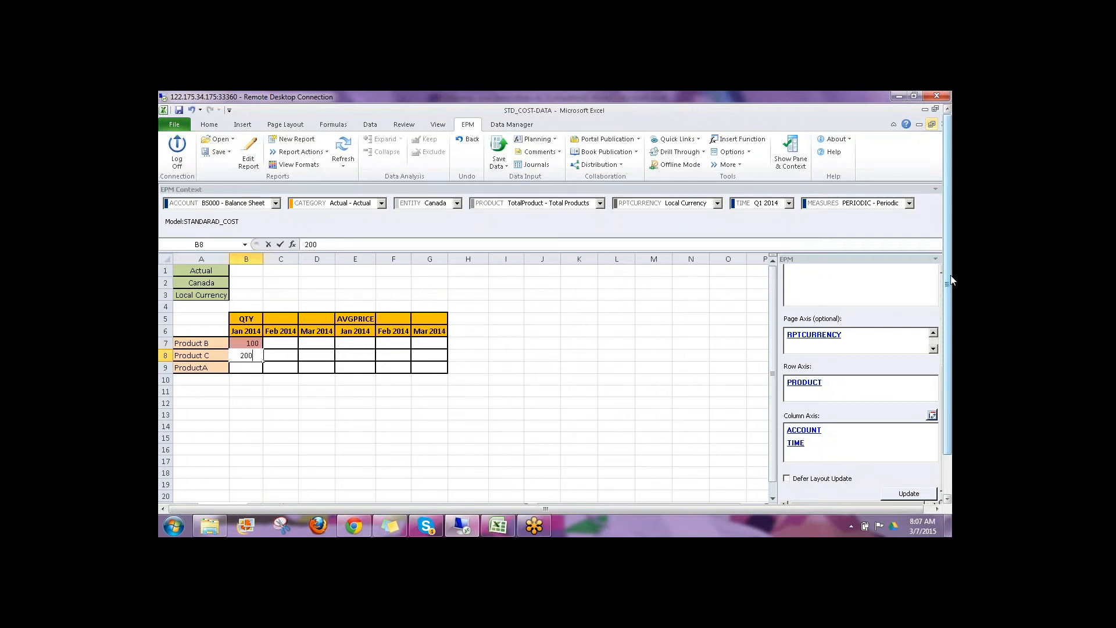
pyautogui.press('Return')
pyautogui.write('3')
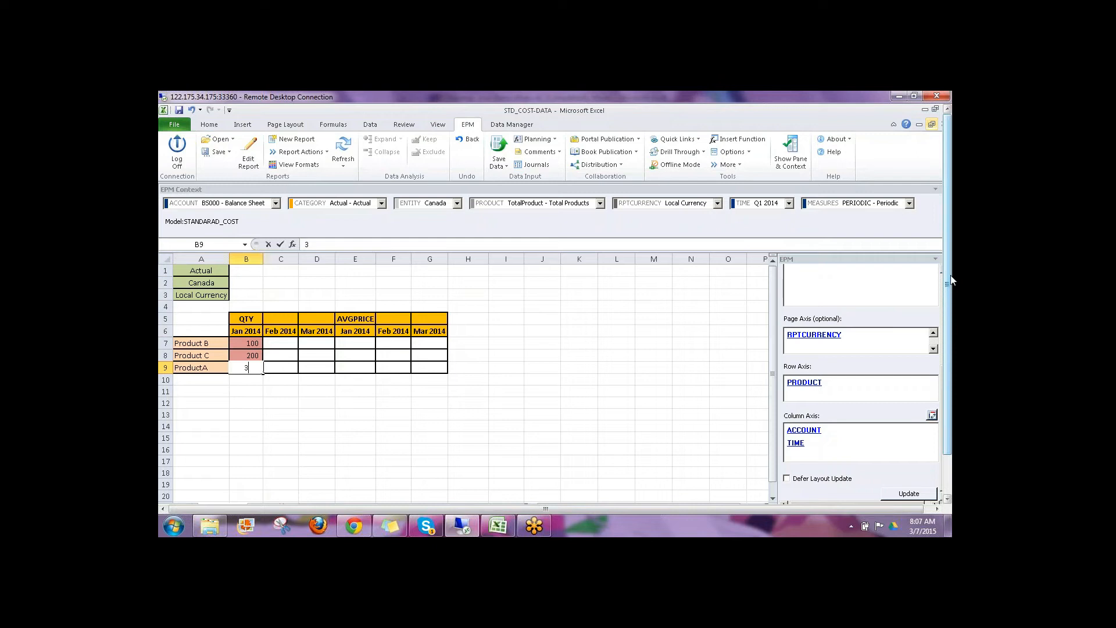
pyautogui.write('00')
pyautogui.press('Tab')
pyautogui.press('Up')
pyautogui.press('Up')
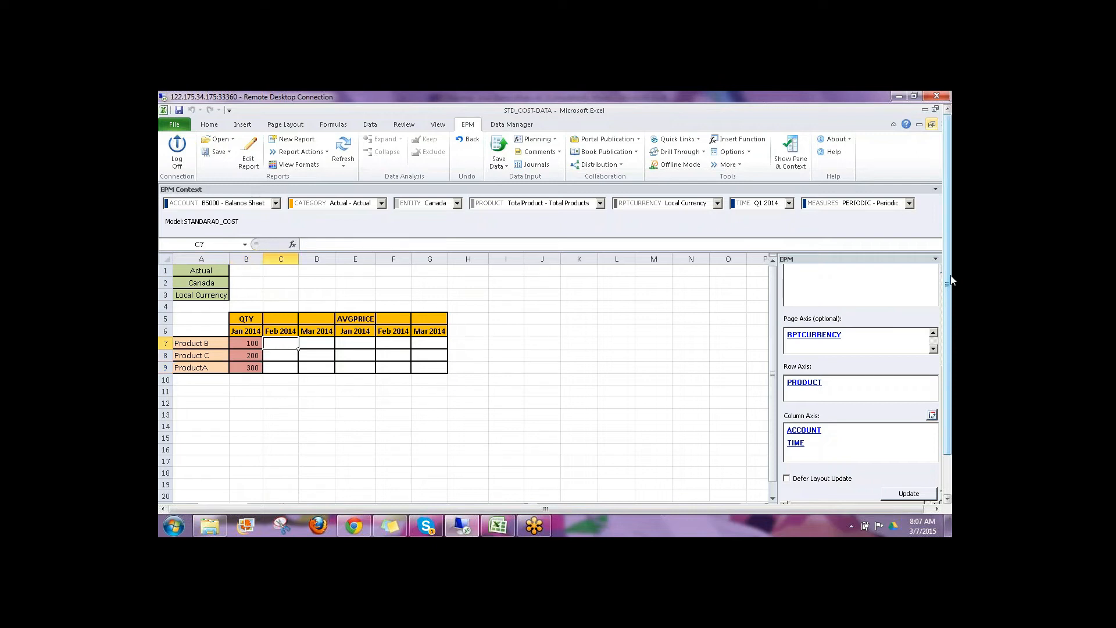
# - Enter Feb 2014 QTY values of 120 for Product B, 130 for Product C and 140 for ProductA
pyautogui.write('120')
pyautogui.press('Return')
pyautogui.write('130')
pyautogui.press('Return')
pyautogui.write('140')
pyautogui.press('Return')
# - Enter Mar 2014 QTY values of 150 for Product B, 250 for Product C and 350 for ProductA
pyautogui.press('Up')
pyautogui.press('Up')
pyautogui.press('Up')
pyautogui.press('Right')
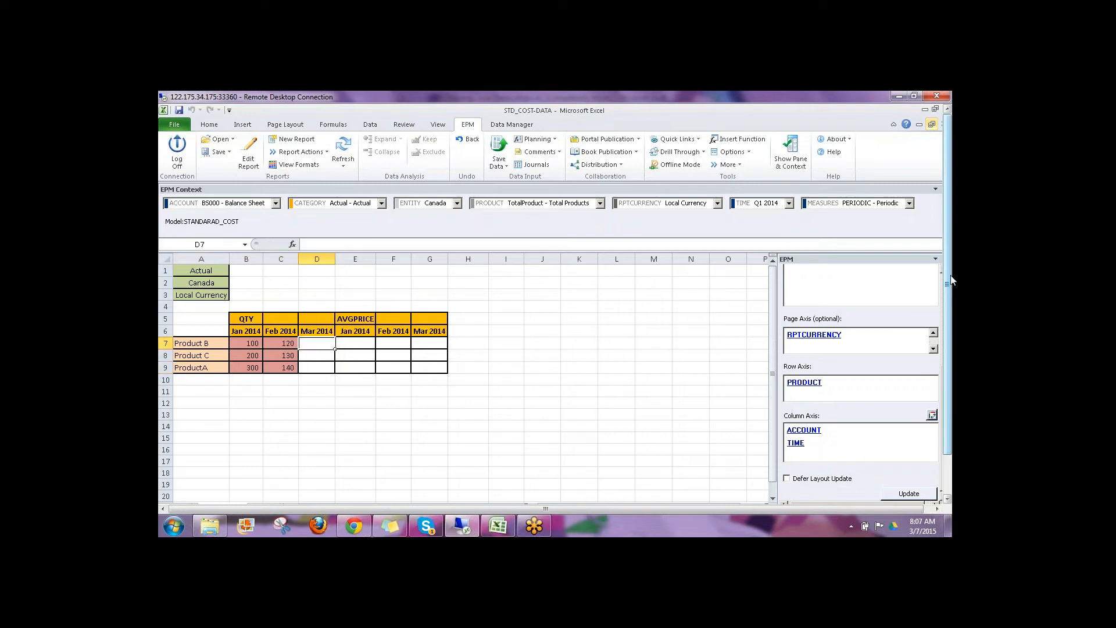
pyautogui.write('150')
pyautogui.press('Return')
pyautogui.write('24')
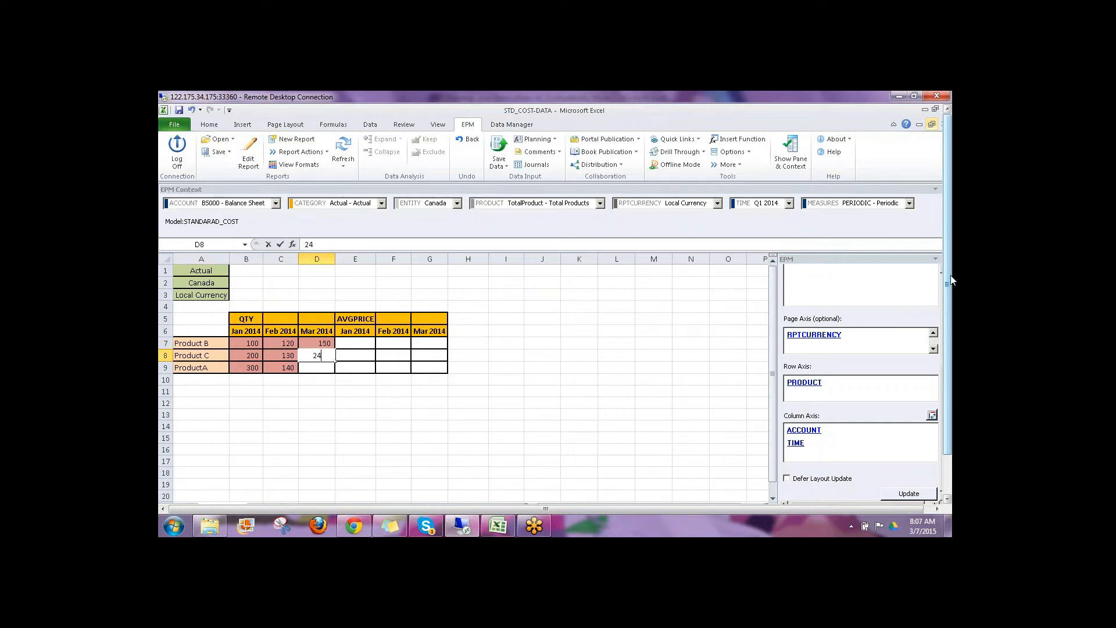
pyautogui.write('0')
pyautogui.press('Return')
pyautogui.write('350')
pyautogui.press('Return')
# - Enter Jan 2014 AVGPRICE values of 10 for Product B, 15 for Product C and 20 for ProductA
pyautogui.press('Up')
pyautogui.press('Up')
pyautogui.press('Up')
pyautogui.press('Right')
pyautogui.write('10')
pyautogui.press('Return')
pyautogui.write('15')
pyautogui.press('Return')
pyautogui.write('20')
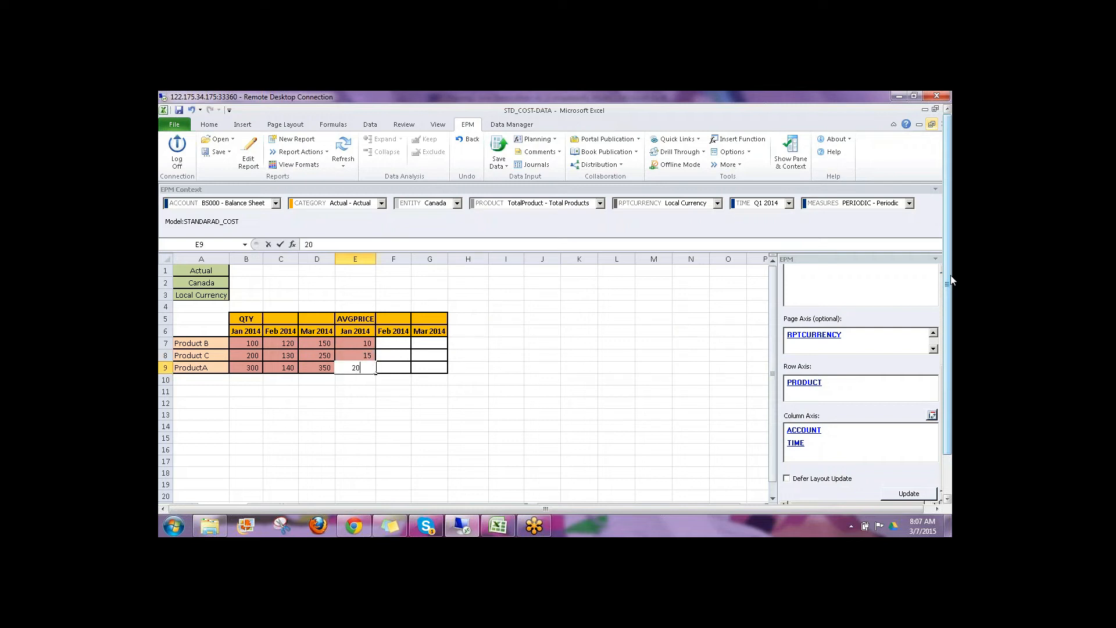
pyautogui.press('Tab')
# - Enter Feb 2014 AVGPRICE values of 12 for Product B, 14 for Product C and 16 for ProductA
pyautogui.press('Up')
pyautogui.press('Up')
pyautogui.write('12')
pyautogui.press('Return')
pyautogui.write('14')
pyautogui.press('Return')
pyautogui.write('1')
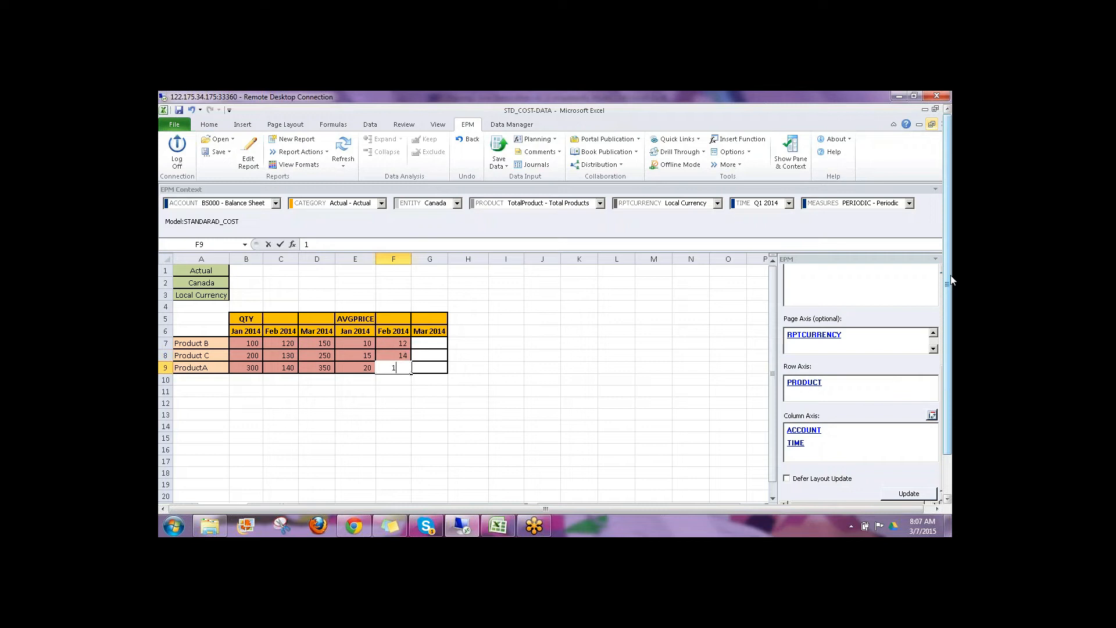
pyautogui.press('Tab')
# - Enter Mar 2014 AVGPRICE values of 8 for Product B, 10 for Product C and 12 for ProductA
pyautogui.press('Up')
pyautogui.press('Up')
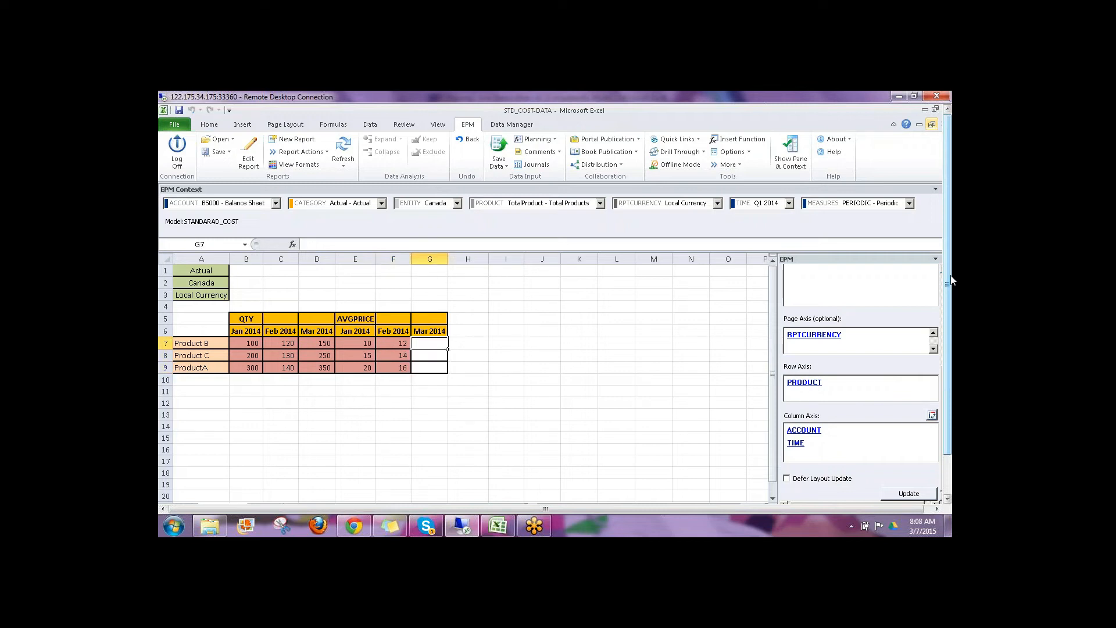
pyautogui.write('8')
pyautogui.press('Return')
pyautogui.write('10')
pyautogui.press('Return')
pyautogui.write('12')
pyautogui.press('Return')
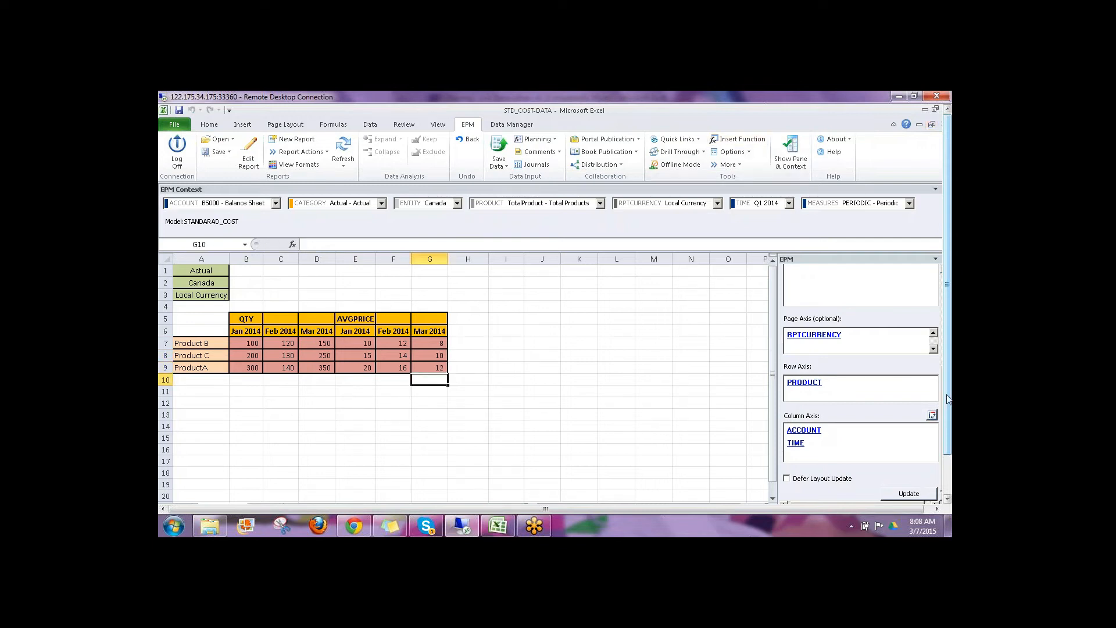
# - Switch to the REV_CALC workbook, refresh it and check the Jan 2014 QTY and AVGPRICE cells of all three products
pyautogui.moveTo(949, 401); pyautogui.dragTo(949, 440)
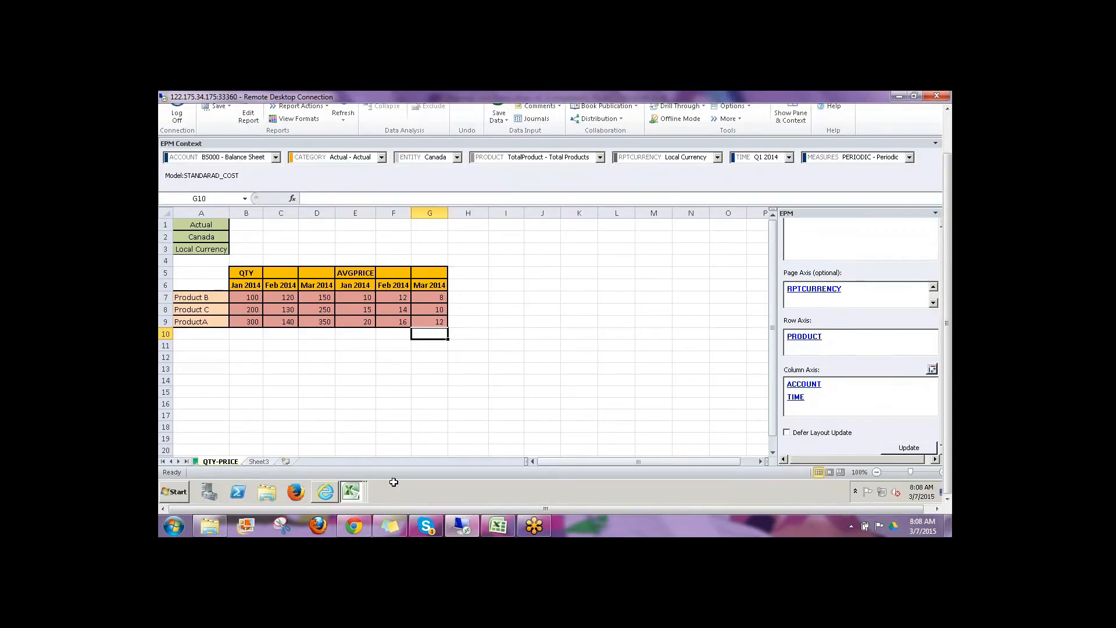
pyautogui.click(351, 493)
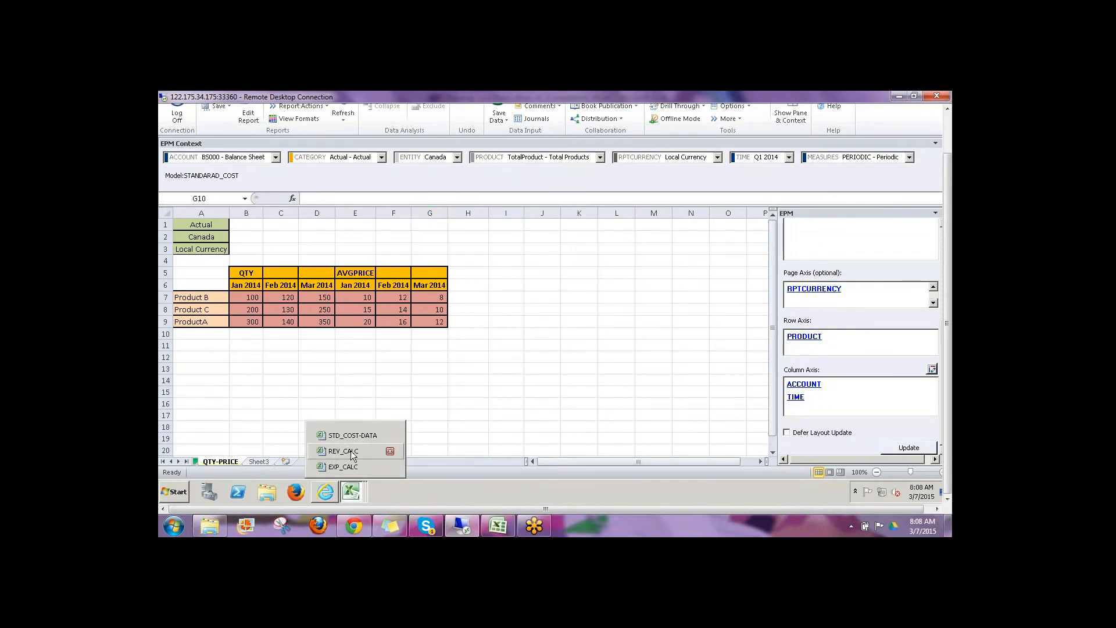
pyautogui.click(343, 451)
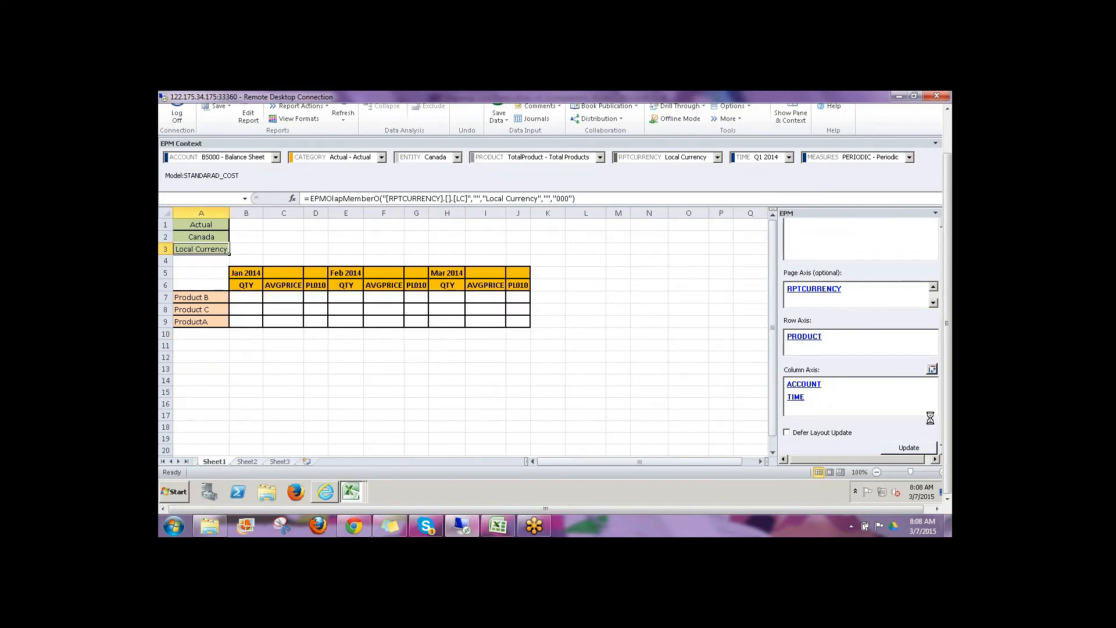
pyautogui.moveTo(951, 409); pyautogui.dragTo(949, 364)
pyautogui.click(340, 146)
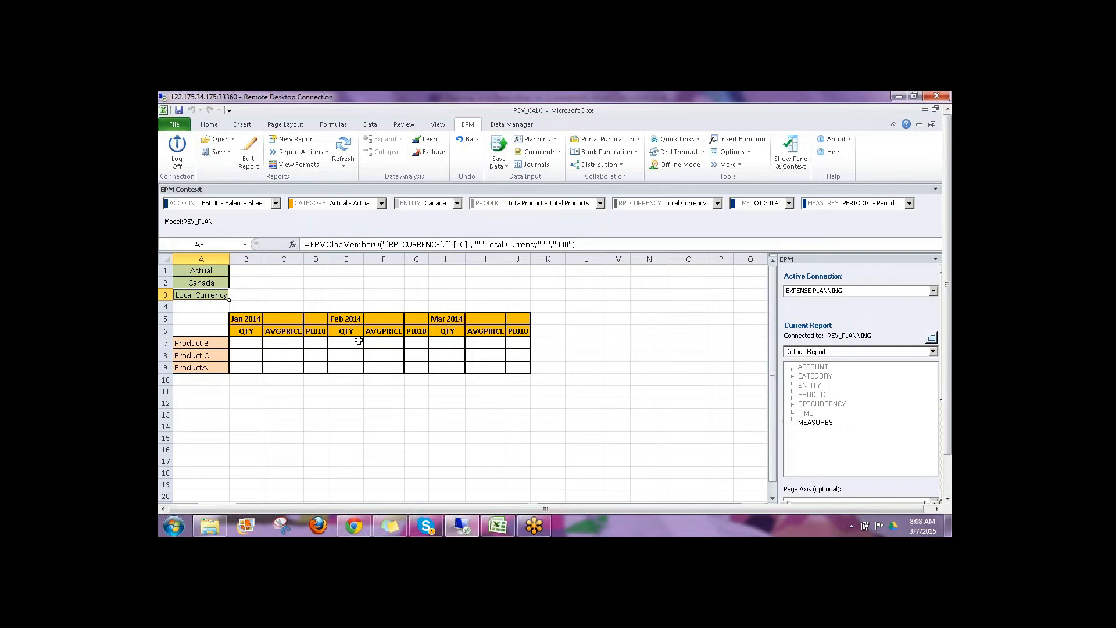
pyautogui.moveTo(242, 343); pyautogui.dragTo(279, 367)
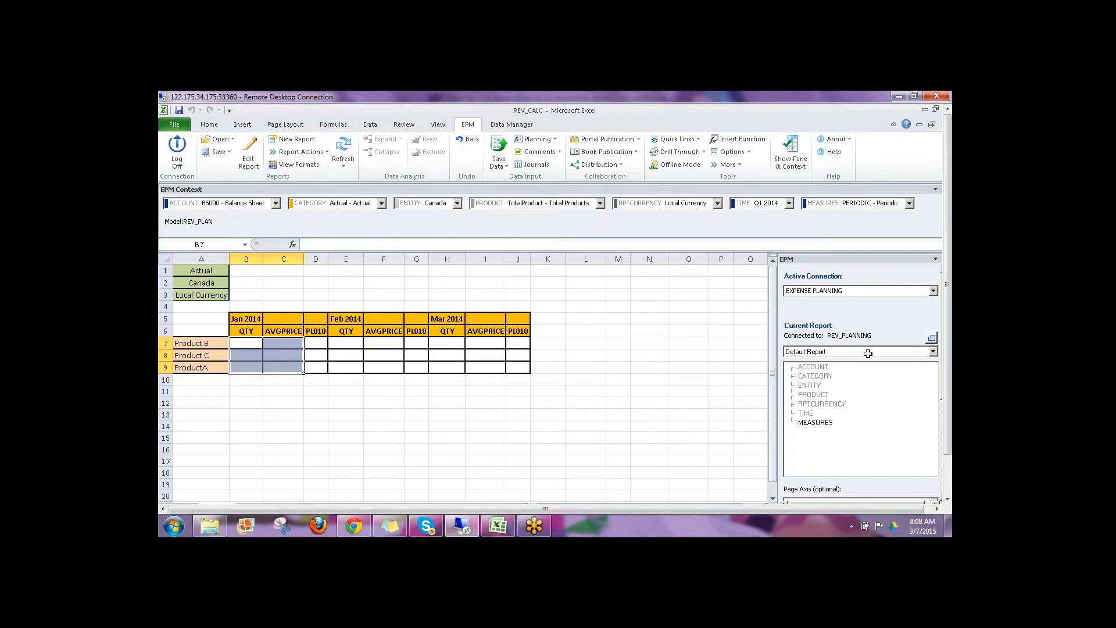
# - Return to the STD_COST-DATA workbook and save the QTY-PRICE quantities and prices to the STANDARAD_COST model
pyautogui.moveTo(950, 342); pyautogui.dragTo(951, 395)
pyautogui.click(351, 492)
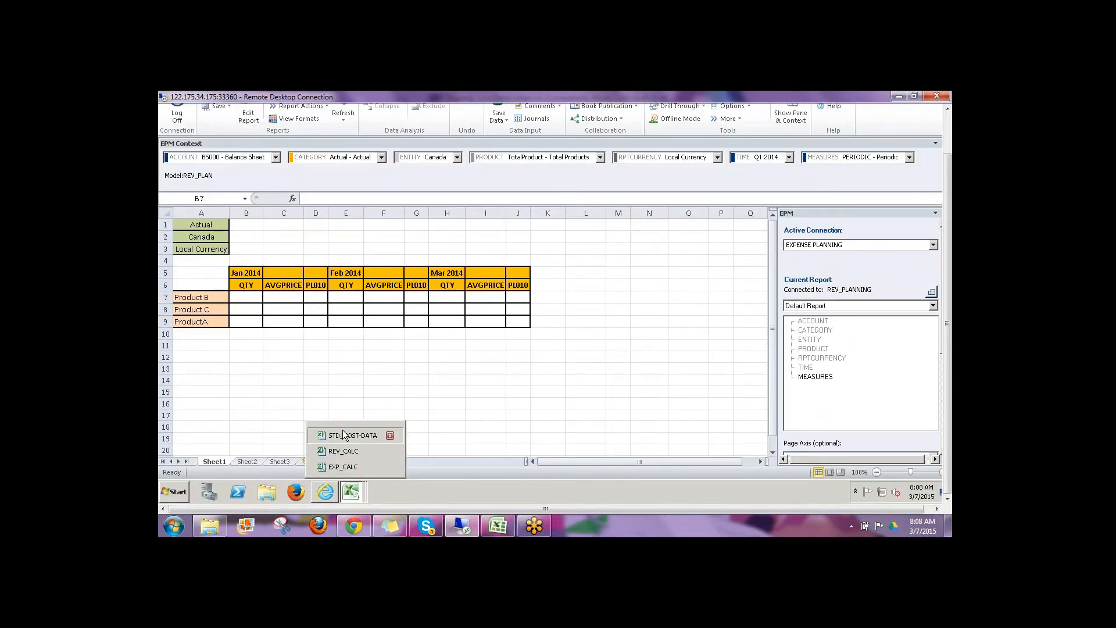
pyautogui.click(344, 437)
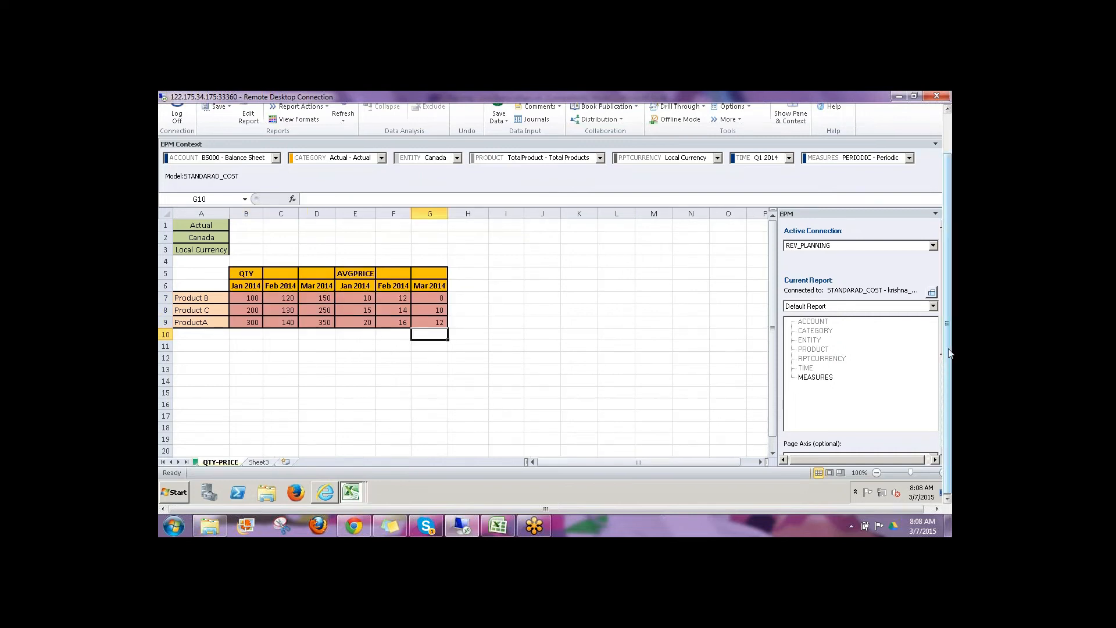
pyautogui.moveTo(948, 369); pyautogui.dragTo(948, 322)
pyautogui.click(507, 330)
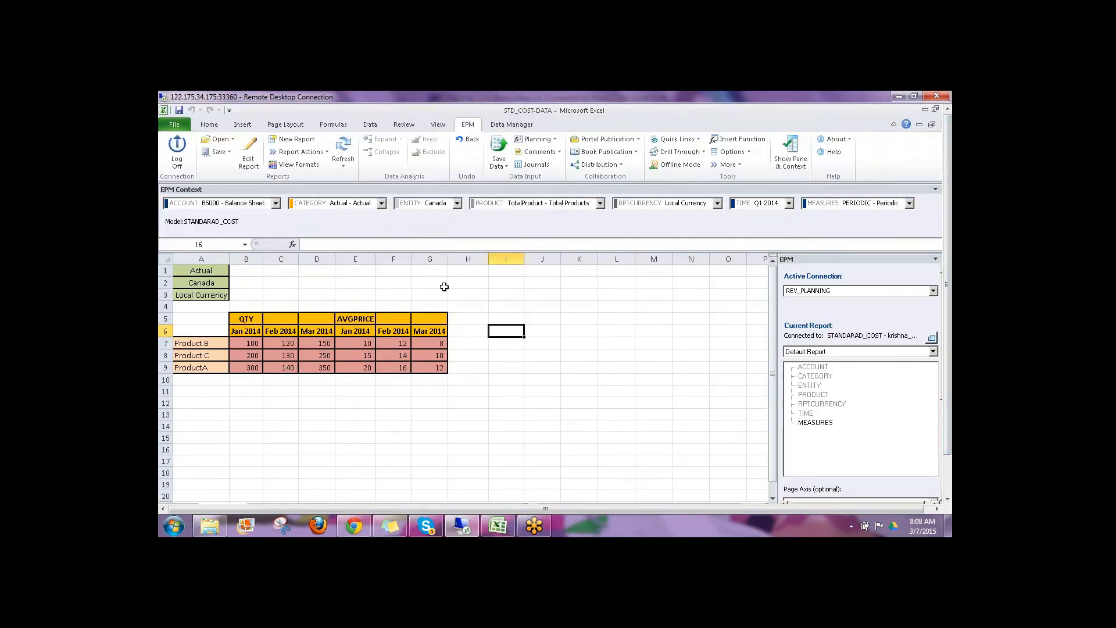
pyautogui.click(498, 149)
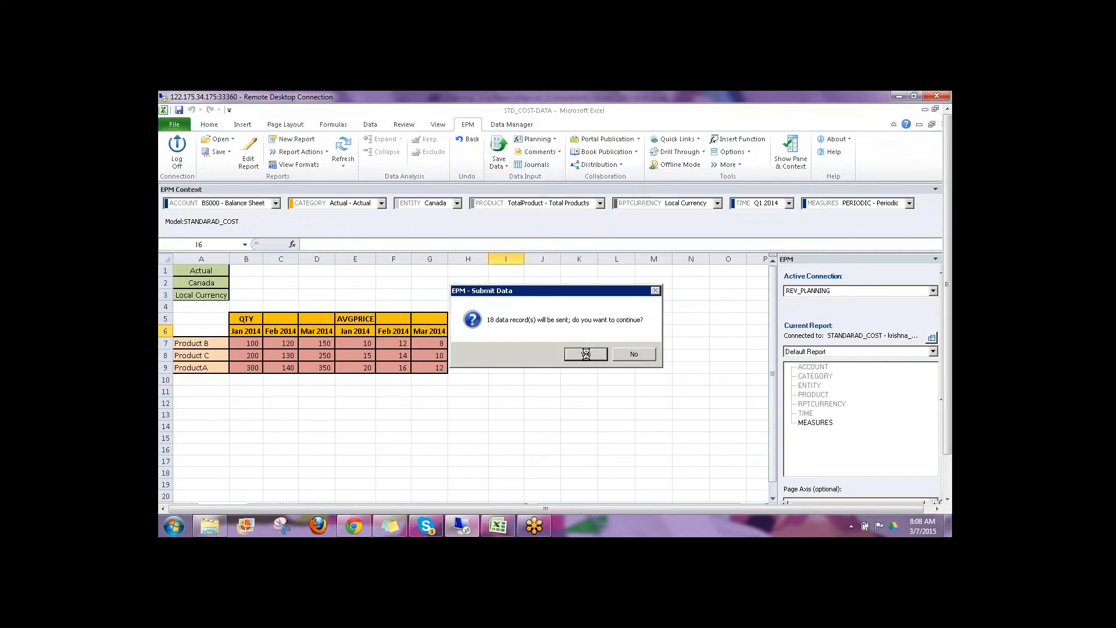
pyautogui.click(586, 354)
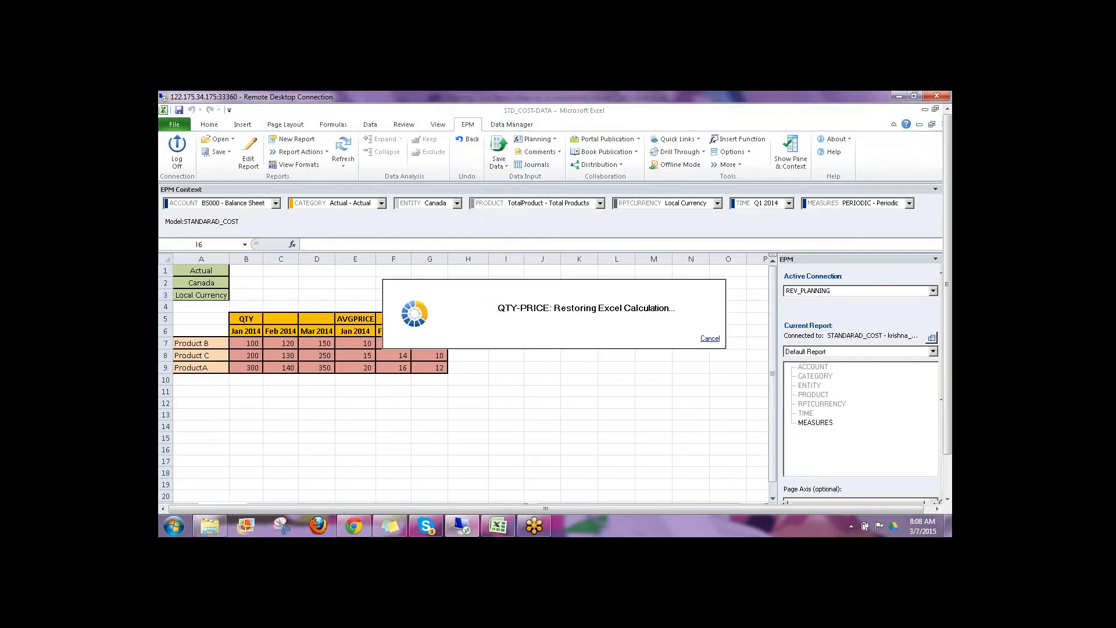
pyautogui.click(667, 390)
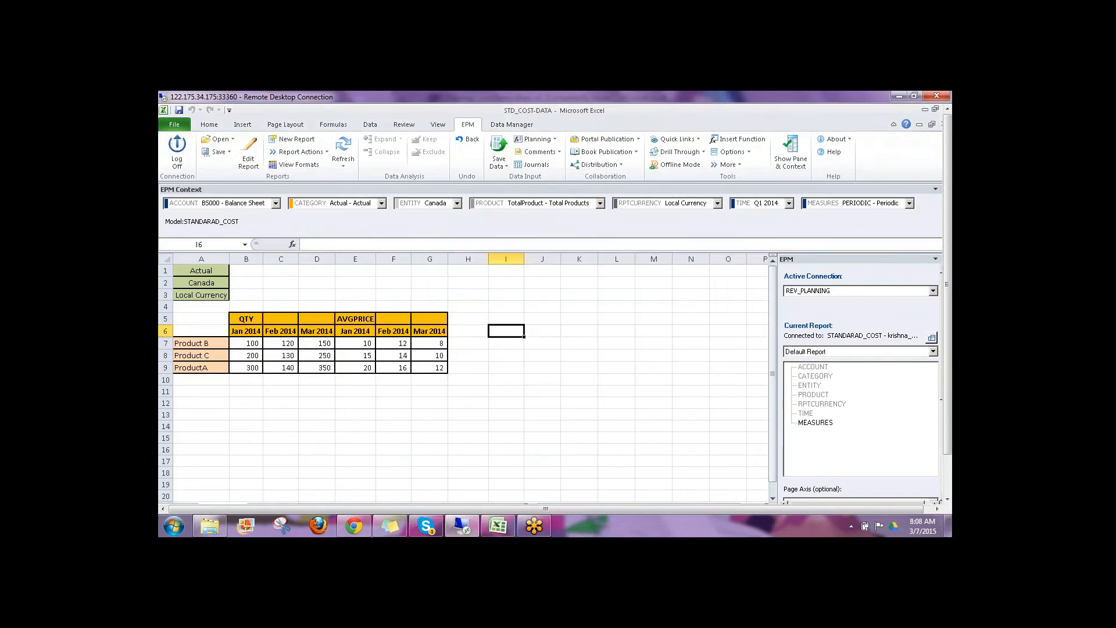
# - Switch to the REV_CALC workbook and refresh its schedule to retrieve the saved quantities and average prices
pyautogui.moveTo(950, 358); pyautogui.dragTo(952, 410)
pyautogui.click(352, 492)
pyautogui.click(361, 450)
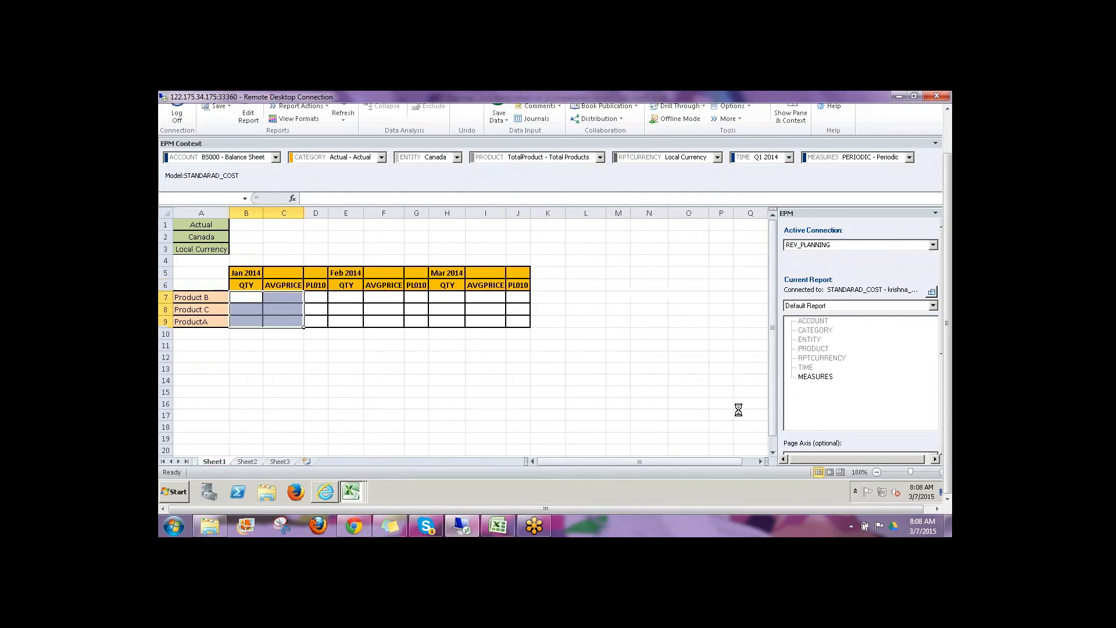
pyautogui.moveTo(954, 375); pyautogui.dragTo(949, 329)
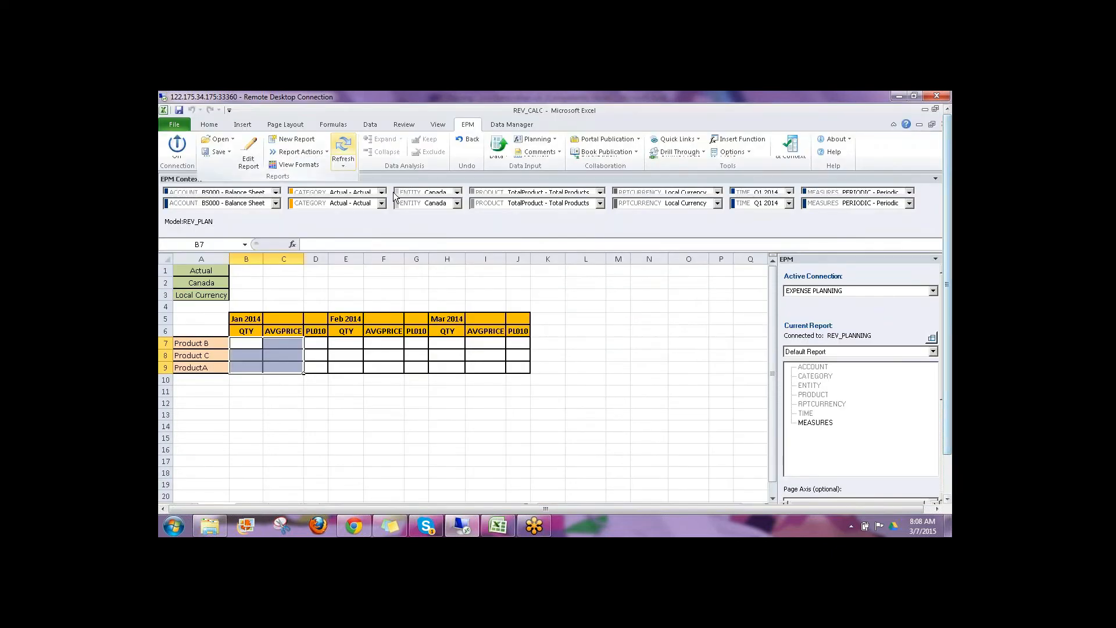
pyautogui.click(447, 283)
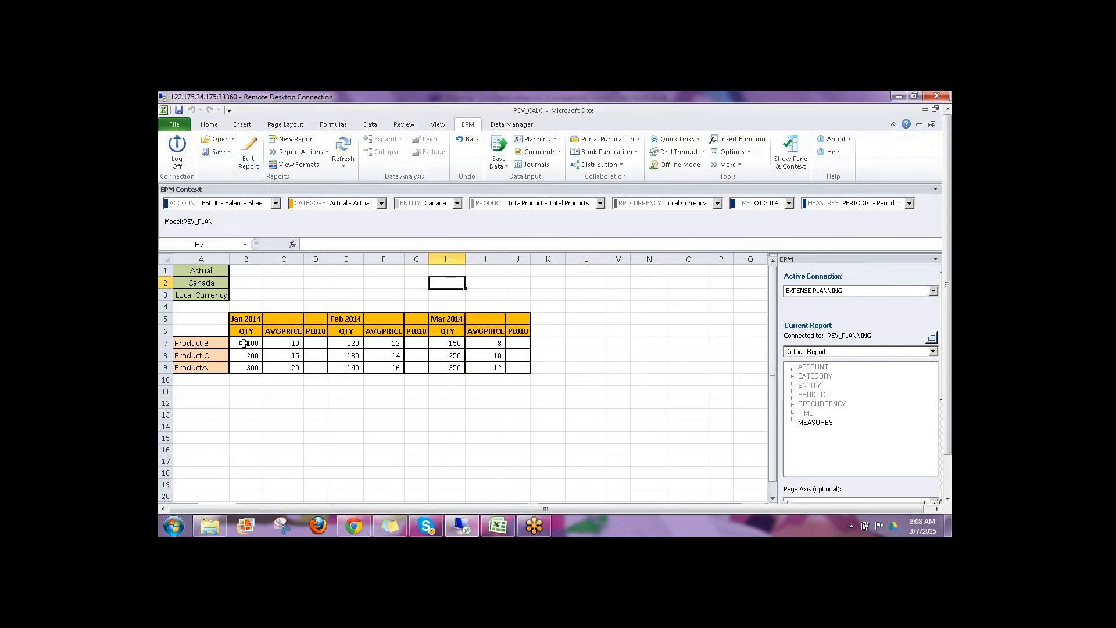
# - Review the Jan 2014 QTY and AVGPRICE values and the Mar 2014 AVGPRICE values in the REV_CALC schedule
pyautogui.moveTo(246, 345); pyautogui.dragTo(284, 377)
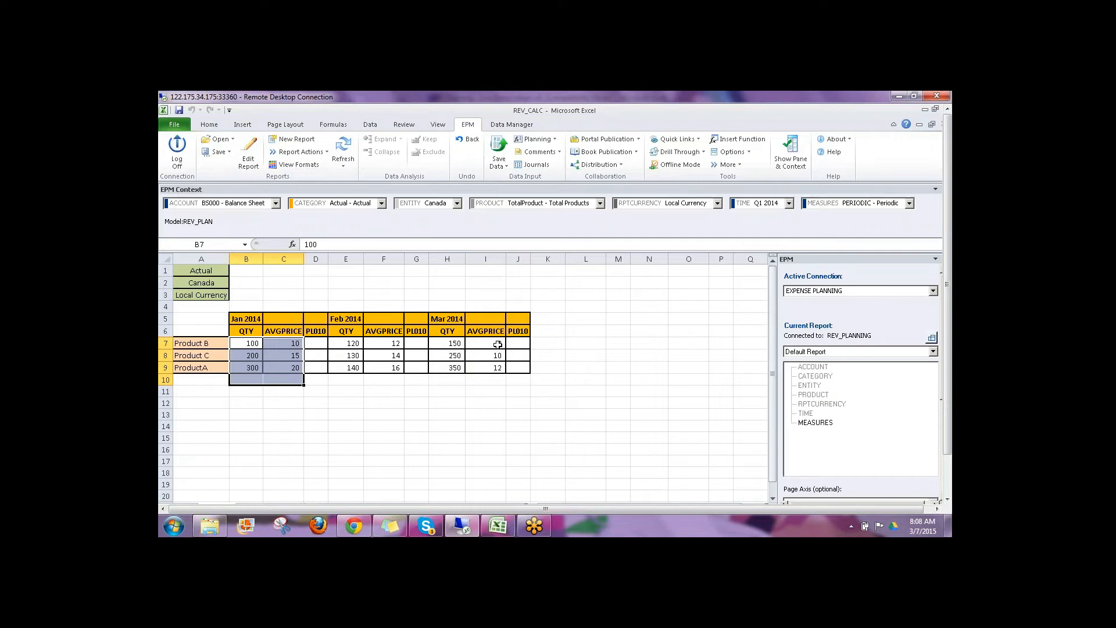
pyautogui.moveTo(498, 344); pyautogui.dragTo(500, 378)
pyautogui.click(651, 379)
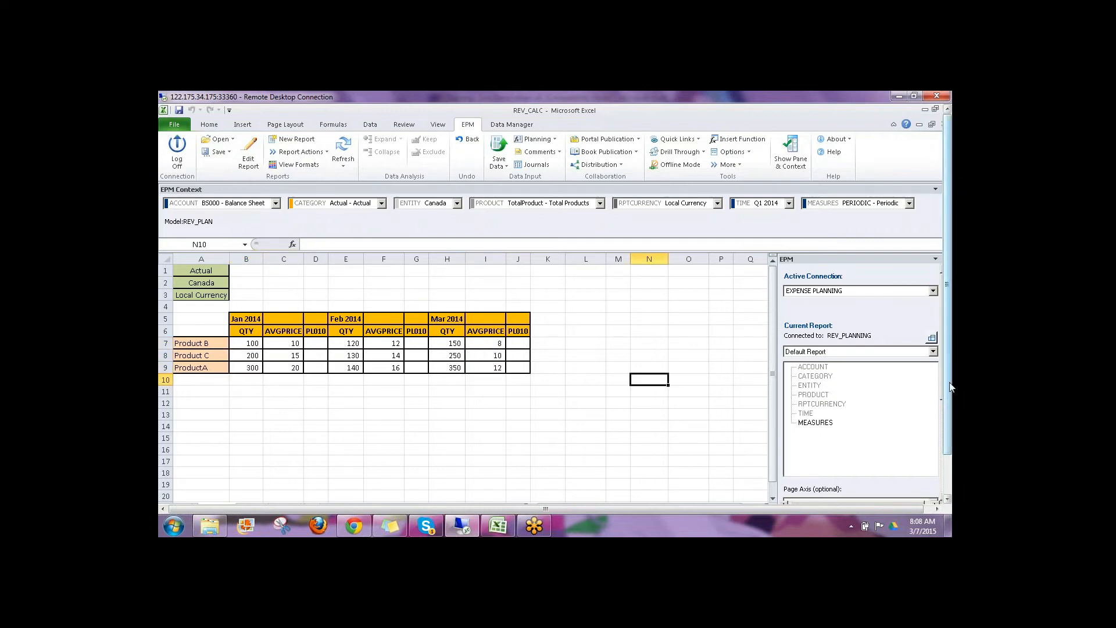
pyautogui.moveTo(950, 391); pyautogui.dragTo(951, 433)
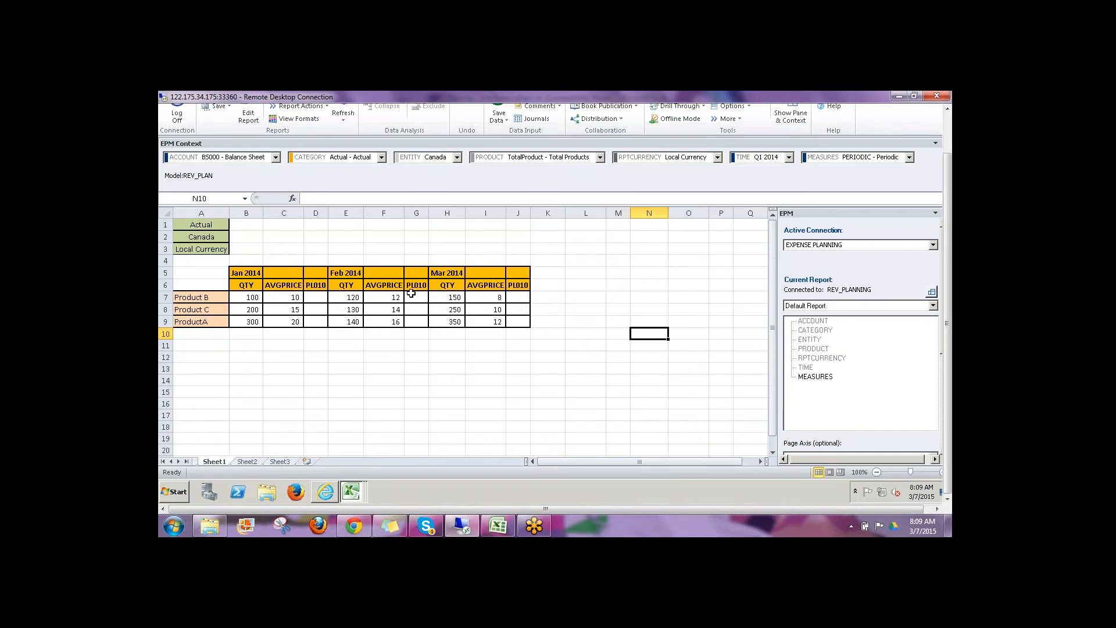
pyautogui.click(552, 358)
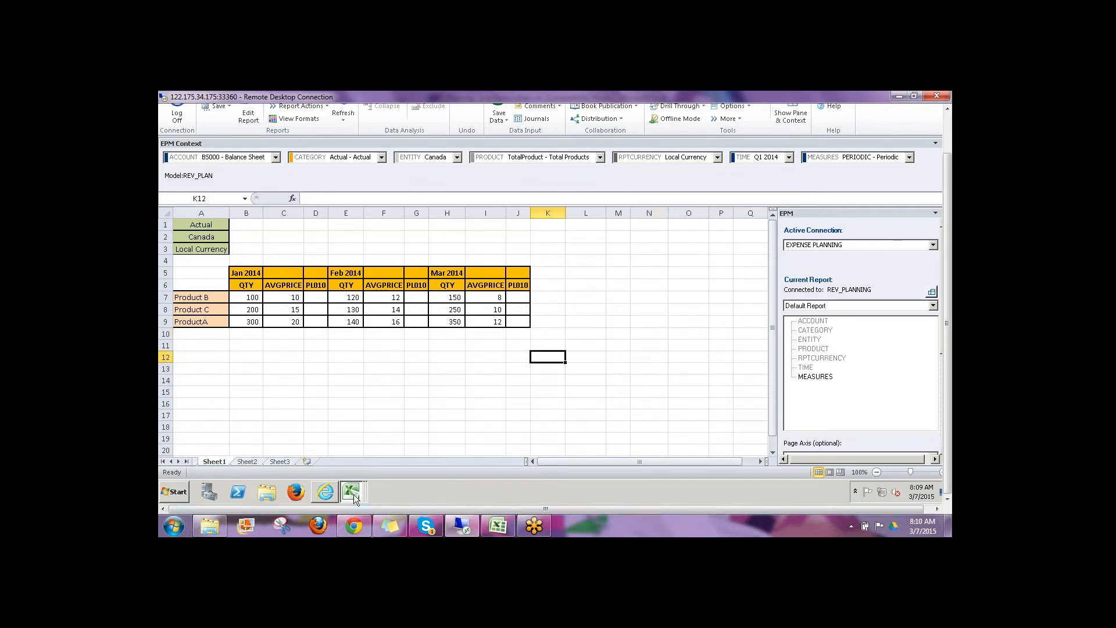
# - Return to the STD_COST-DATA workbook and refresh its QTY-PRICE sheet
pyautogui.moveTo(354, 497)
pyautogui.click(358, 435)
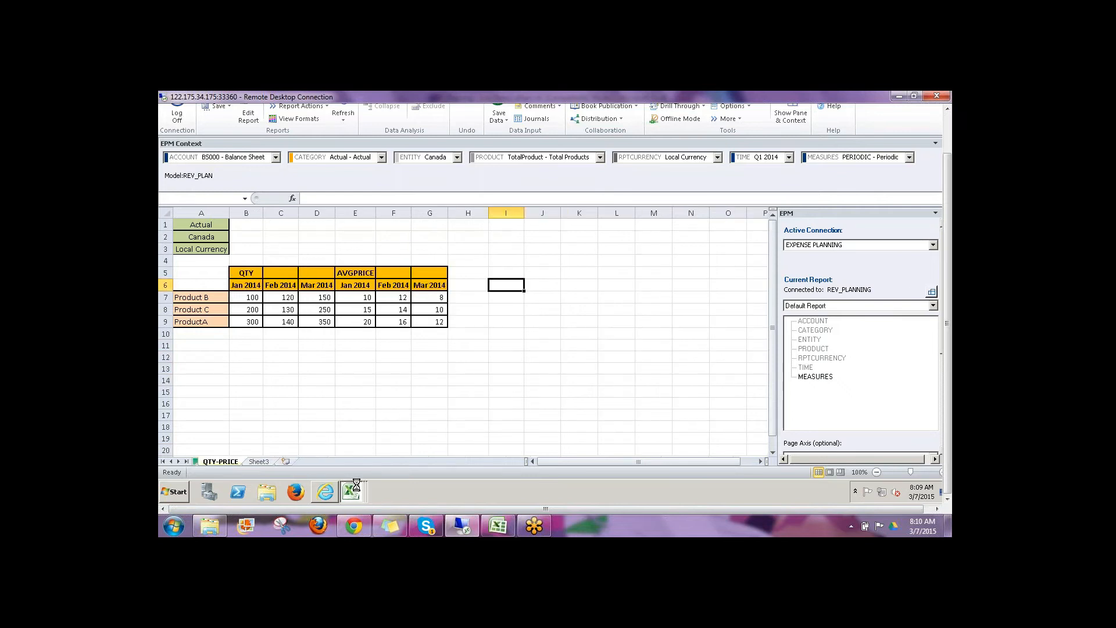
pyautogui.click(356, 380)
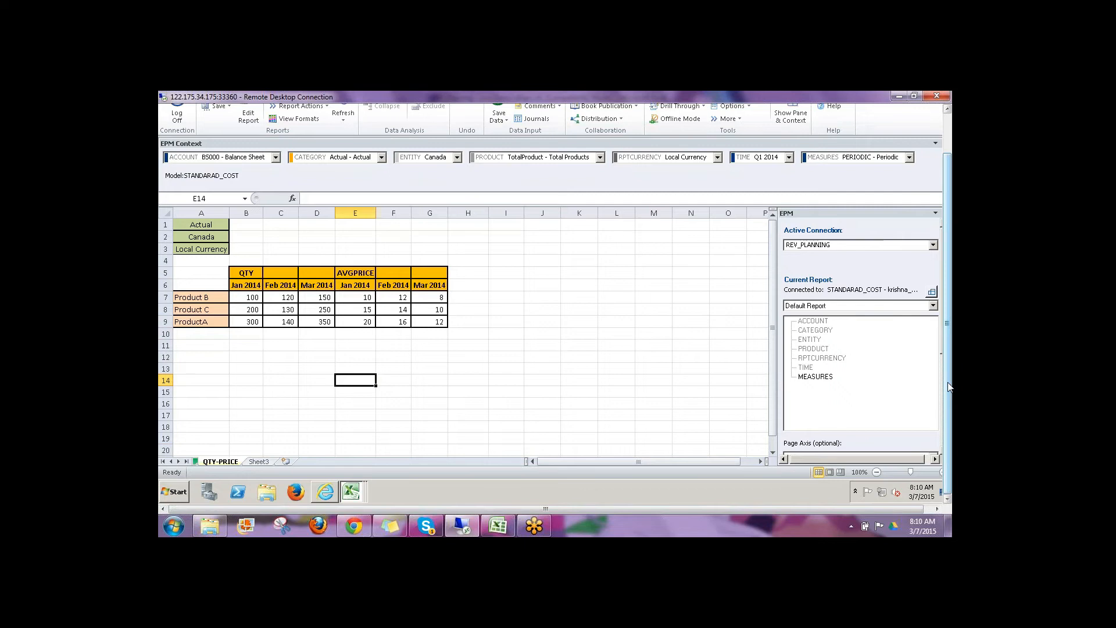
pyautogui.scroll(2, 948, 364)
pyautogui.click(524, 343)
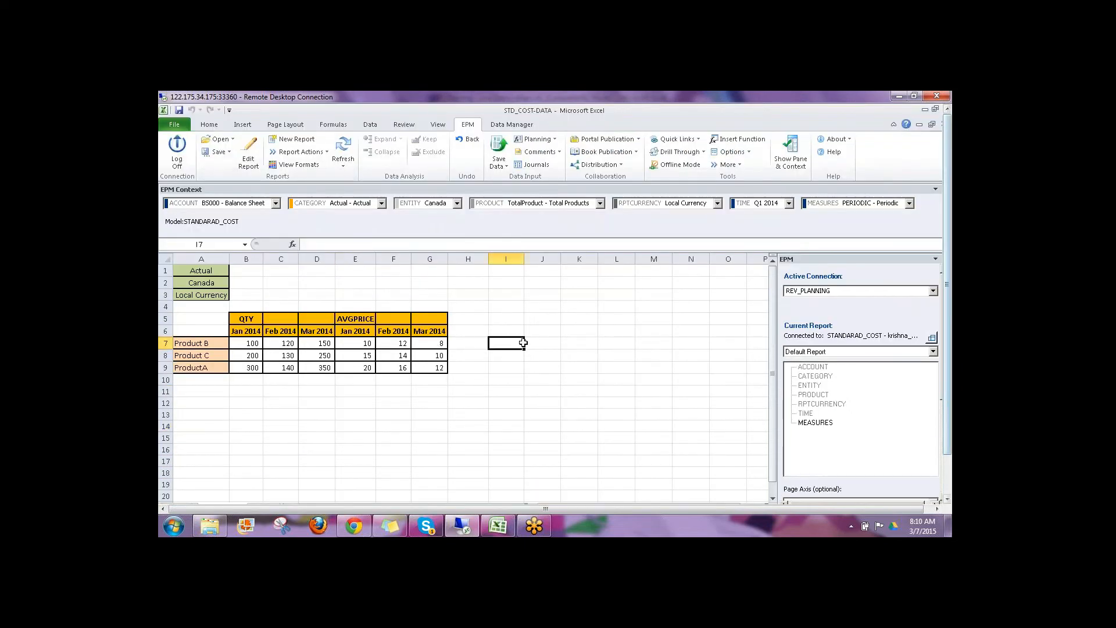
pyautogui.click(343, 148)
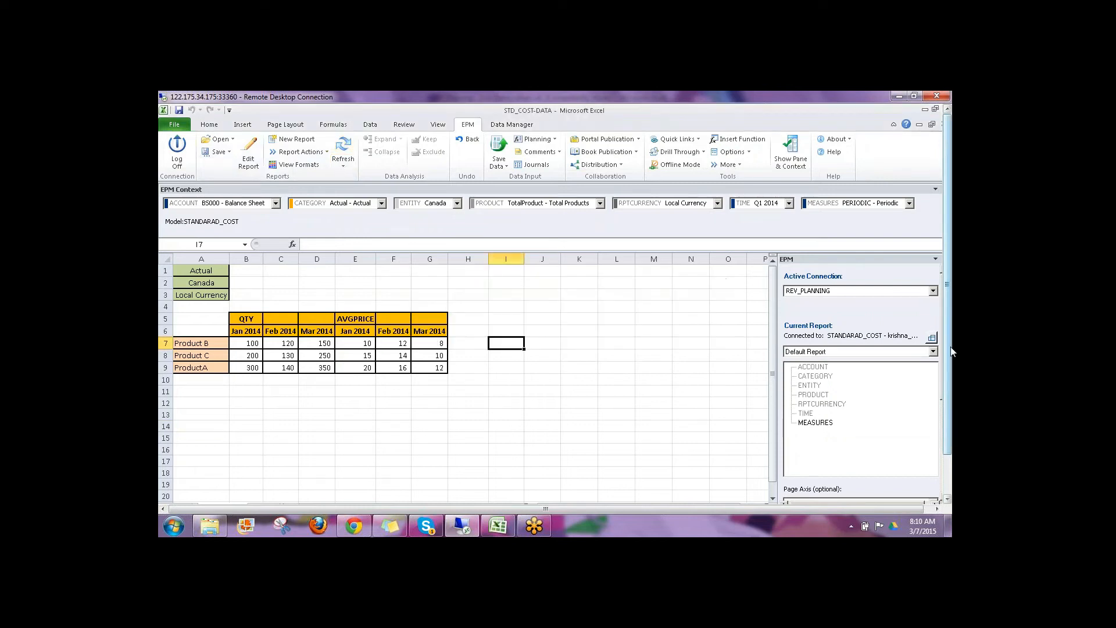
pyautogui.scroll(-2, 952, 352)
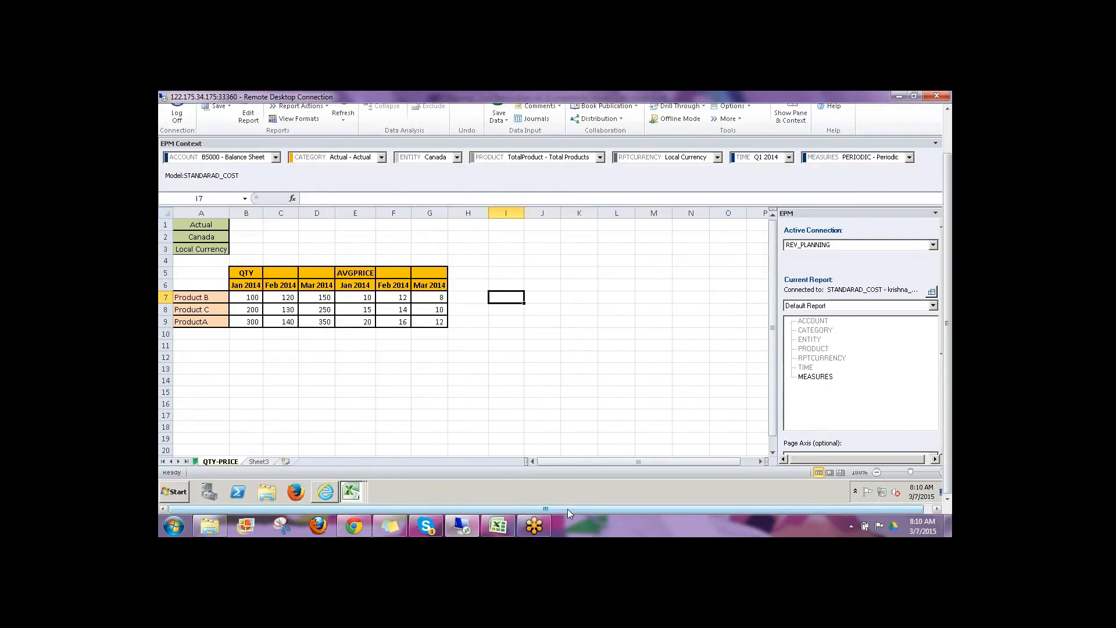
# - Open the PERCENTAGES sheet of STD_COST-DATA and refresh it for the Canada context
pyautogui.click(171, 462)
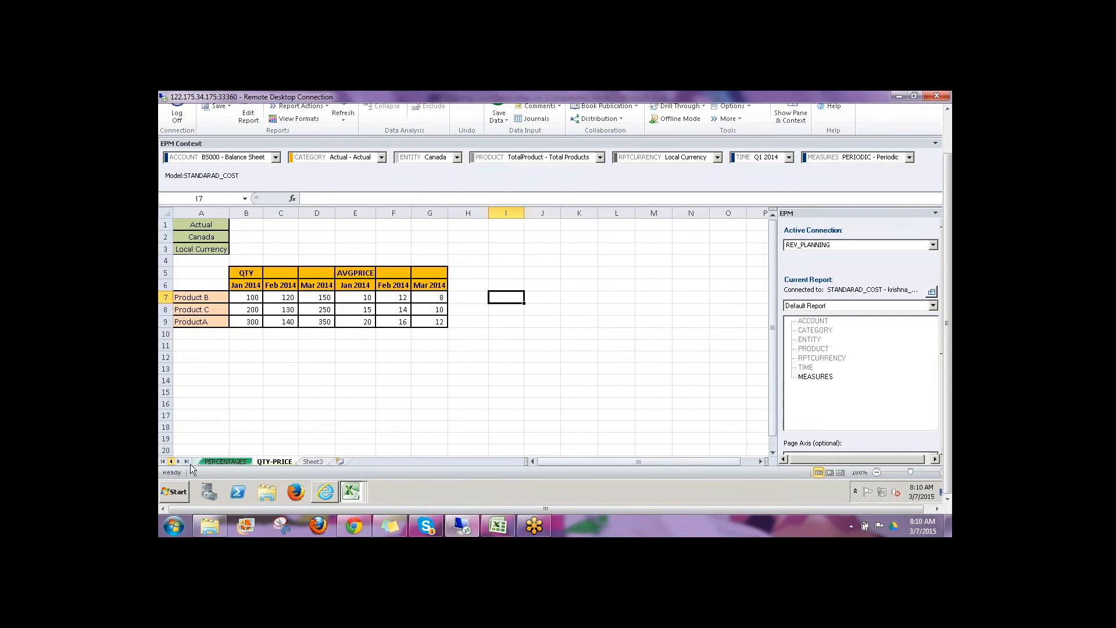
pyautogui.click(225, 462)
pyautogui.click(564, 370)
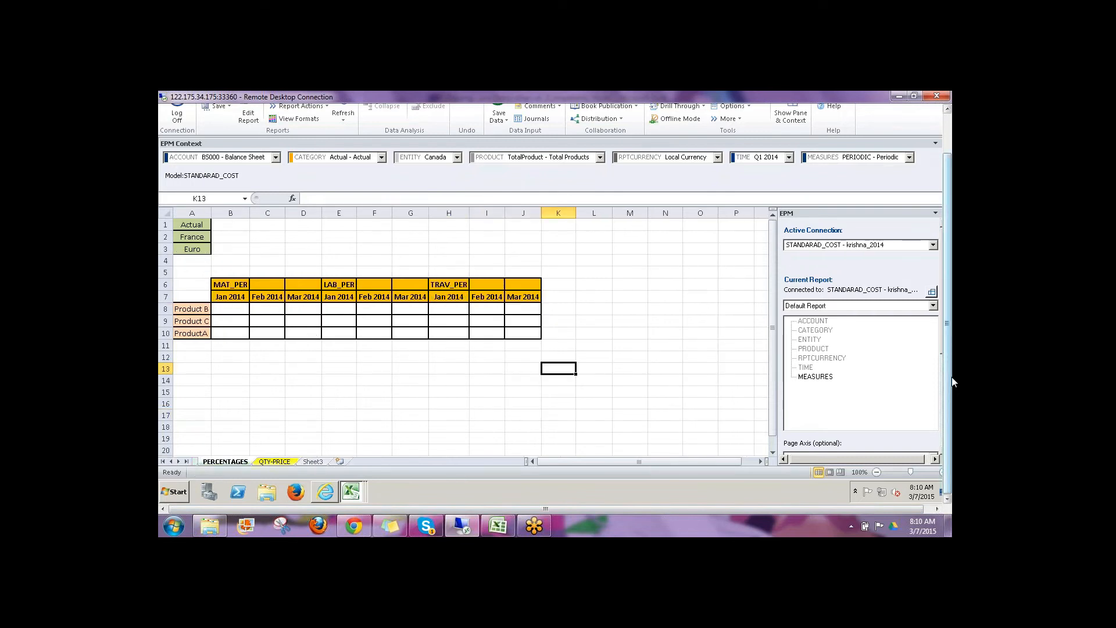
pyautogui.moveTo(951, 377); pyautogui.dragTo(951, 332)
pyautogui.click(343, 147)
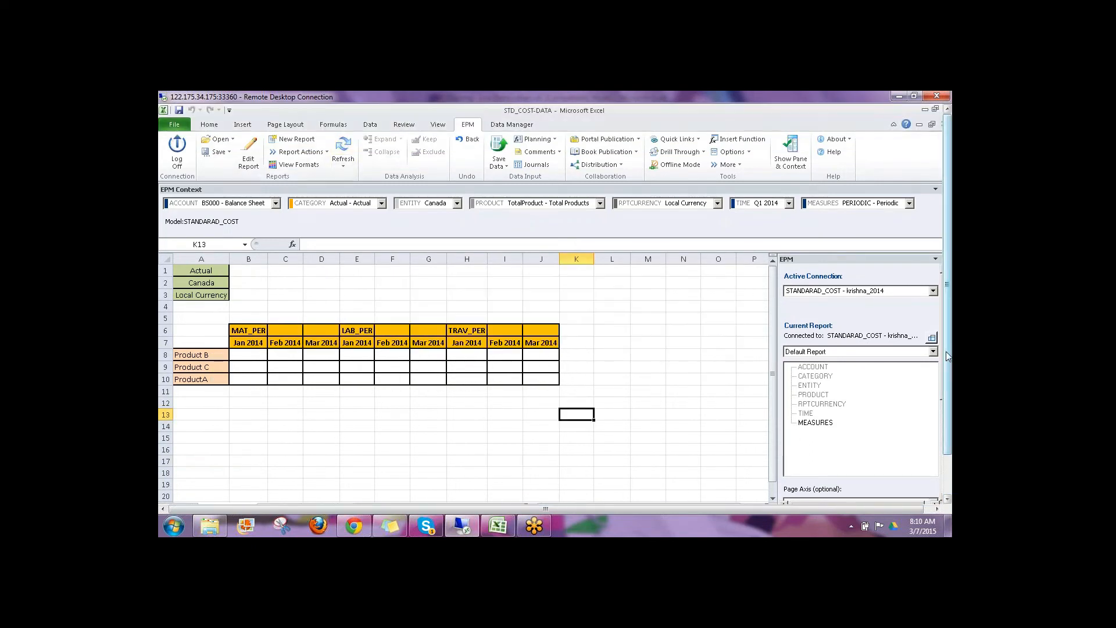
# - Switch to the EXP_CALC workbook and refresh its expense schedule for Canada
pyautogui.moveTo(948, 356); pyautogui.dragTo(948, 401)
pyautogui.click(351, 492)
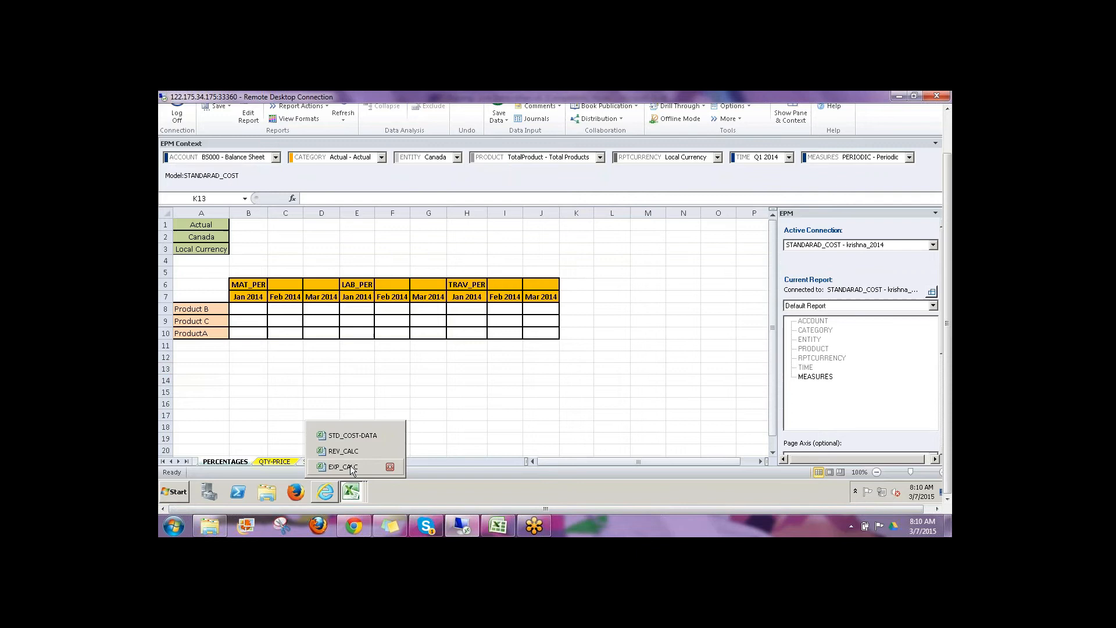
pyautogui.click(343, 467)
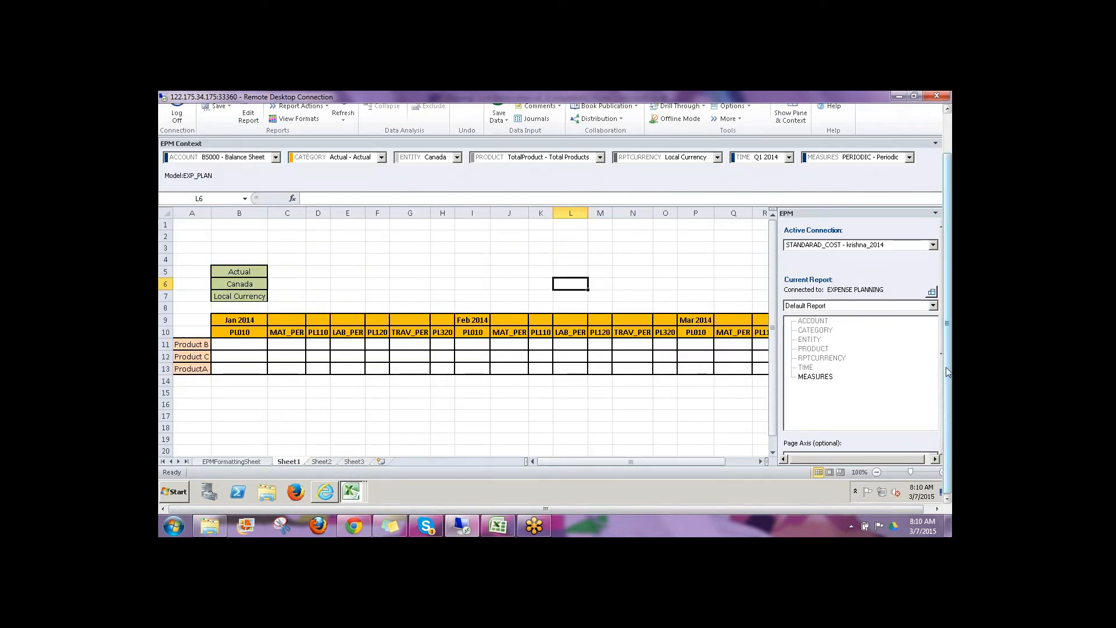
pyautogui.moveTo(948, 372); pyautogui.dragTo(948, 326)
pyautogui.click(343, 148)
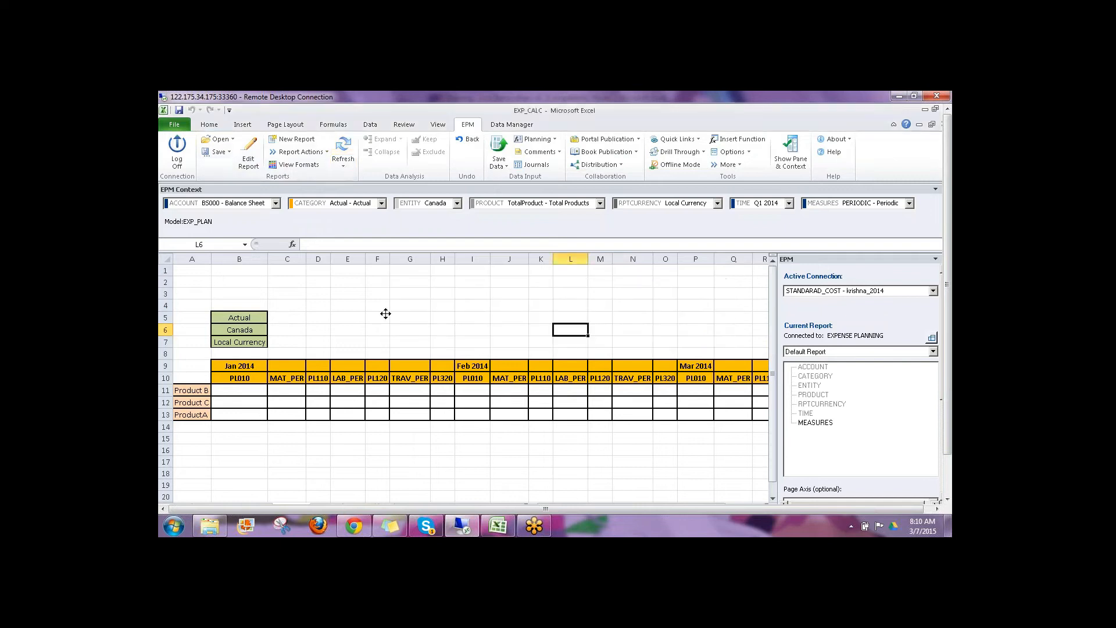
# - Examine the Jan 2014 MAT_PER, LAB_PER and TRAV_PER columns for all three products in the expense schedule
pyautogui.moveTo(287, 378); pyautogui.dragTo(282, 429)
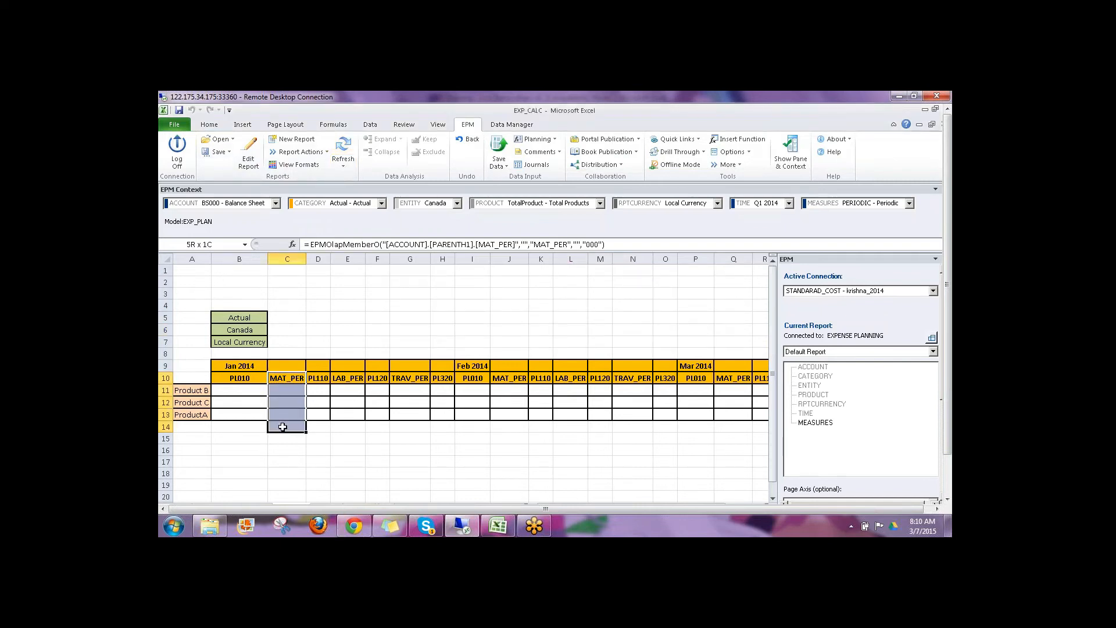
pyautogui.moveTo(347, 377); pyautogui.dragTo(357, 414)
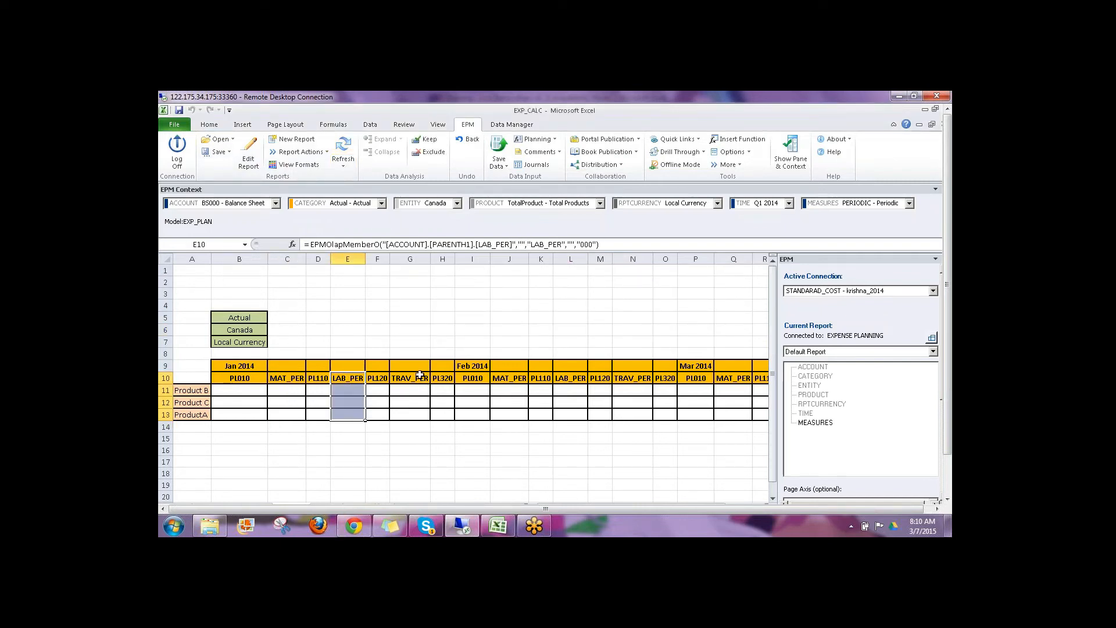
pyautogui.moveTo(410, 380); pyautogui.dragTo(417, 414)
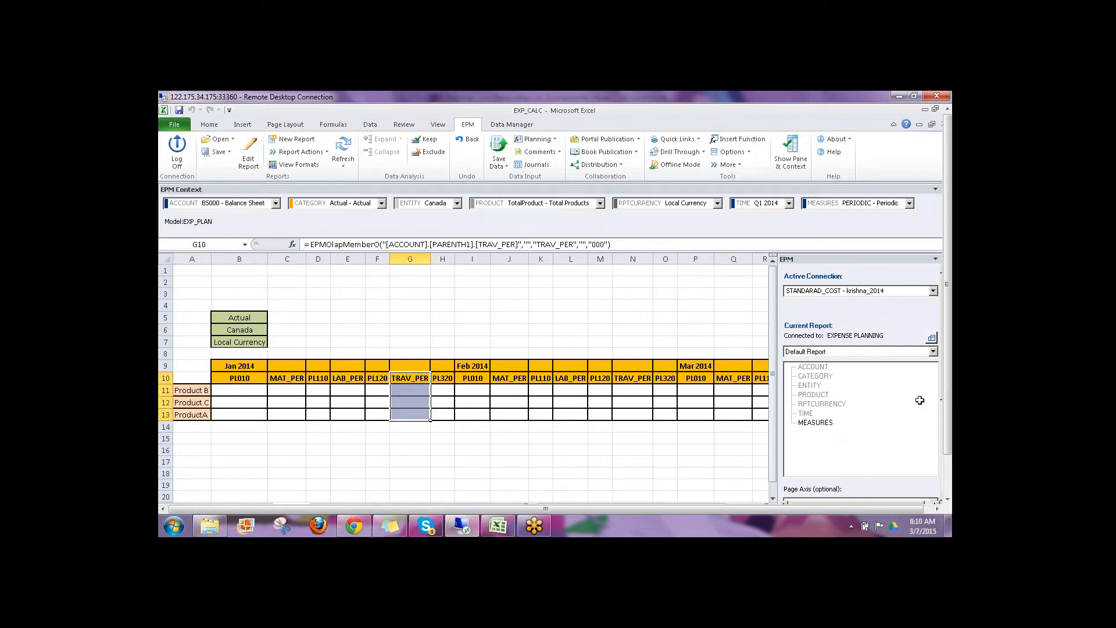
# - Return to the PERCENTAGES sheet of the STD_COST-DATA workbook
pyautogui.moveTo(949, 347); pyautogui.dragTo(949, 387)
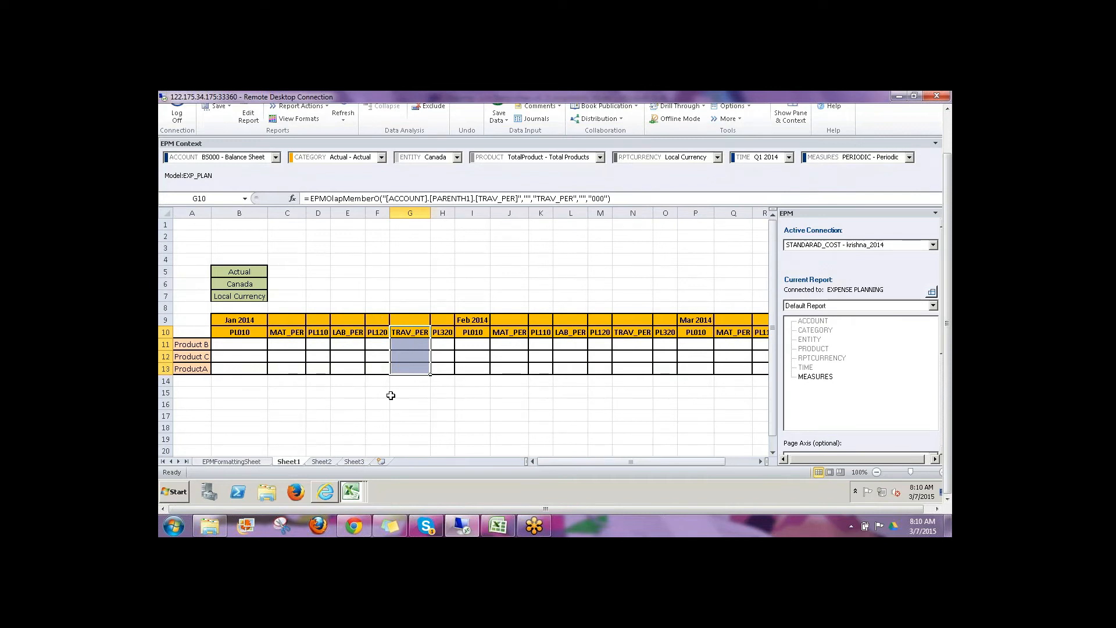
pyautogui.moveTo(367, 484)
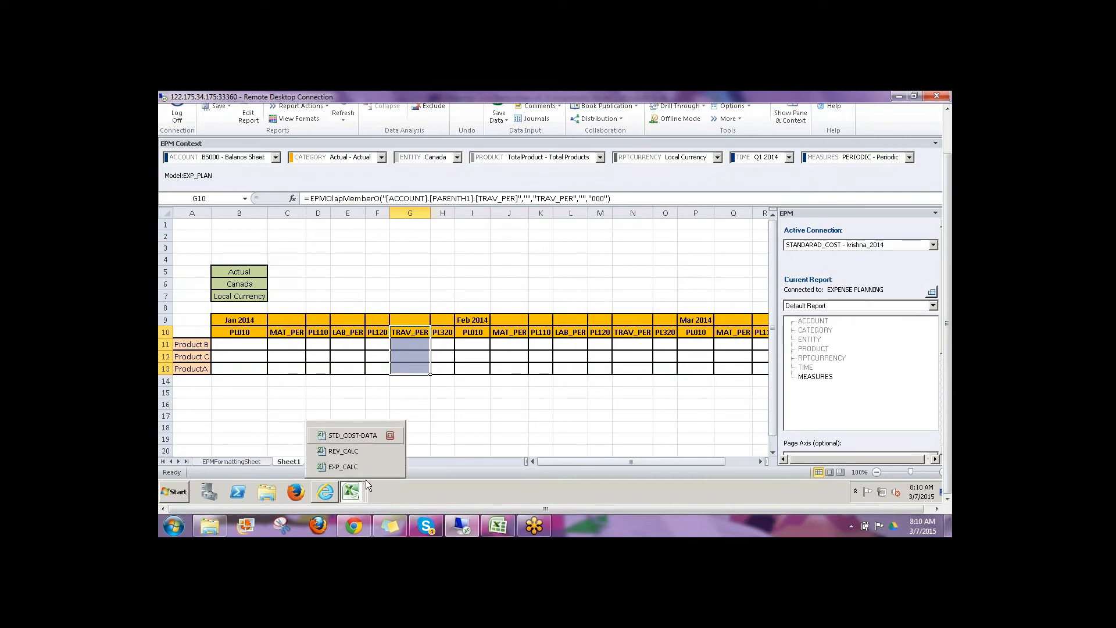
pyautogui.click(349, 437)
pyautogui.click(314, 382)
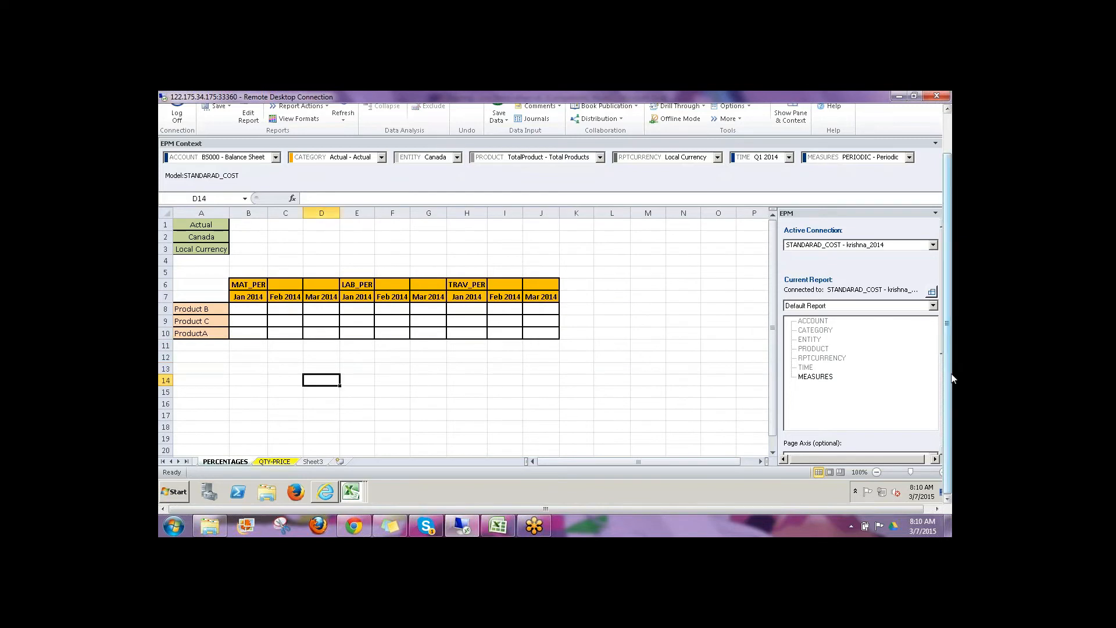
pyautogui.moveTo(951, 374); pyautogui.dragTo(952, 335)
# - Enter the Jan 2014 MAT_PER percentages: 10 for Product B, 12 for Product C and 14 for ProductA
pyautogui.click(248, 354)
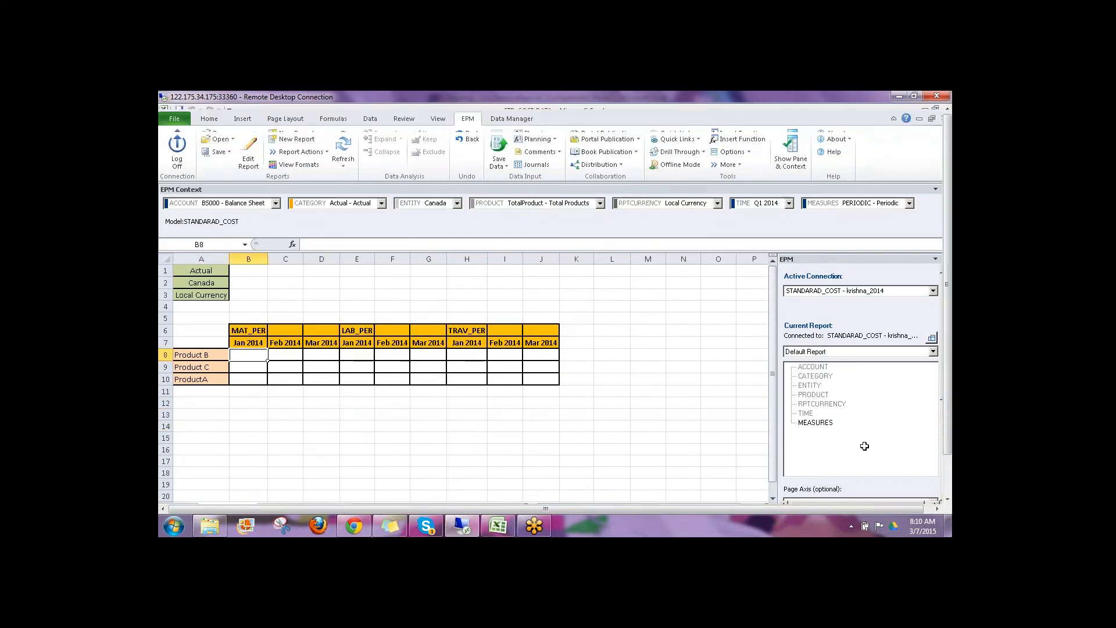
pyautogui.write('10')
pyautogui.press('Return')
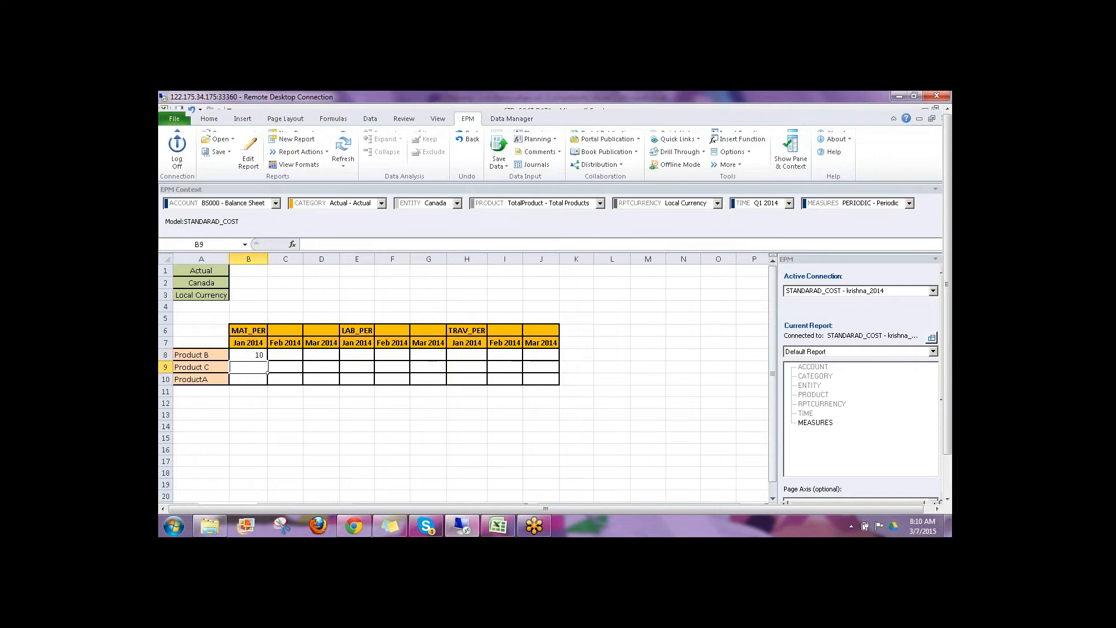
pyautogui.write('12')
pyautogui.press('Return')
pyautogui.write('14')
# - Enter the Feb 2014 MAT_PER percentages: 9 for Product B, 10 for Product C and 11 for ProductA
pyautogui.click(290, 356)
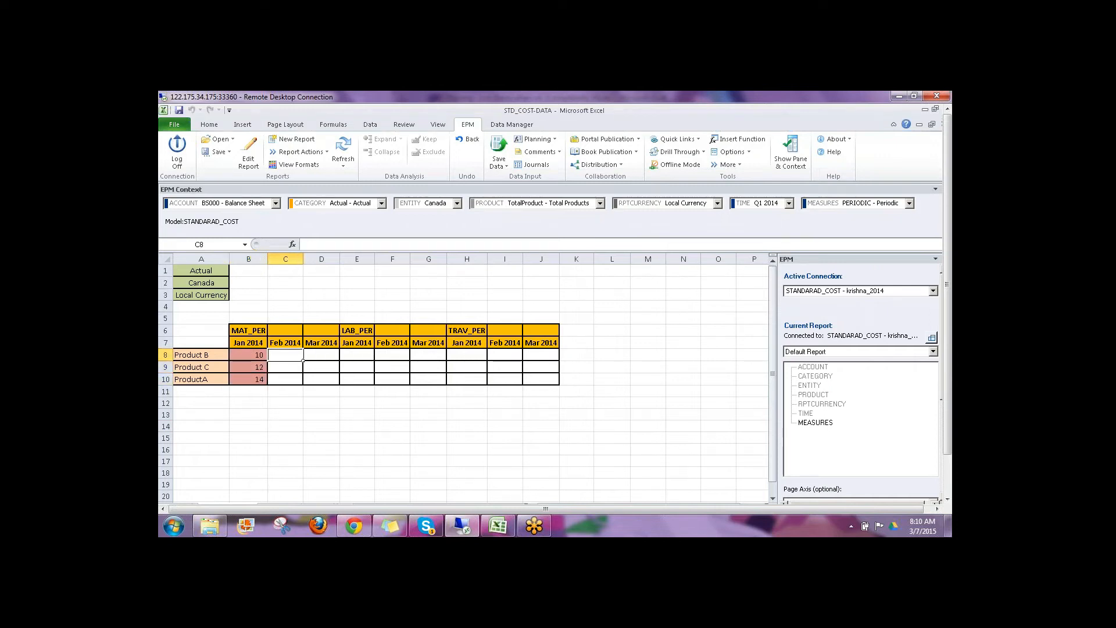
pyautogui.write('9')
pyautogui.press('Return')
pyautogui.write('1')
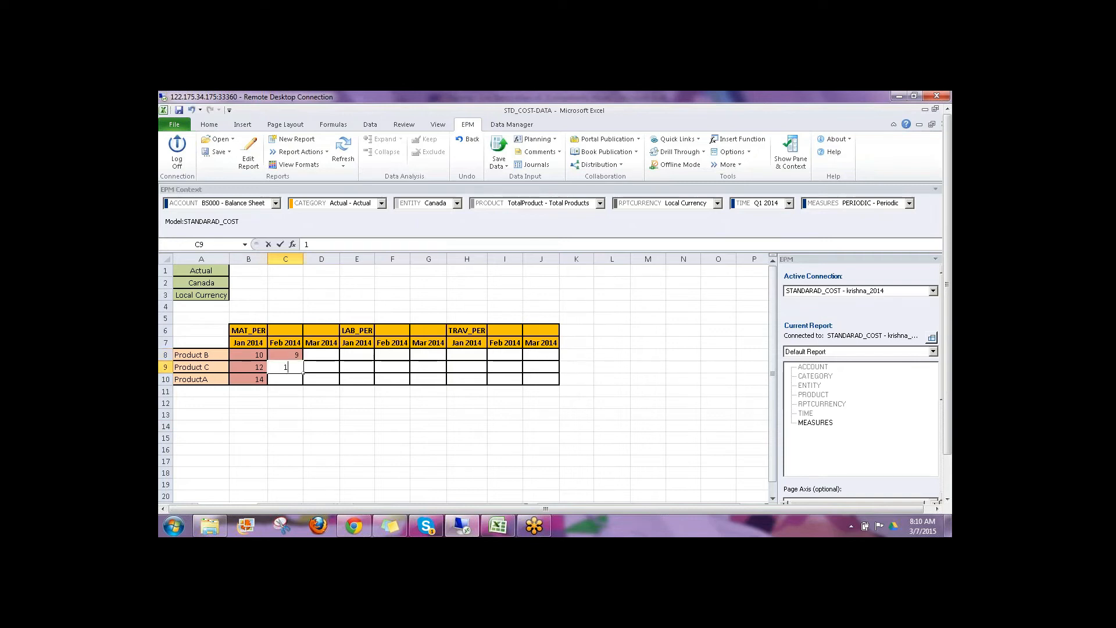
pyautogui.press('Return')
pyautogui.write('1')
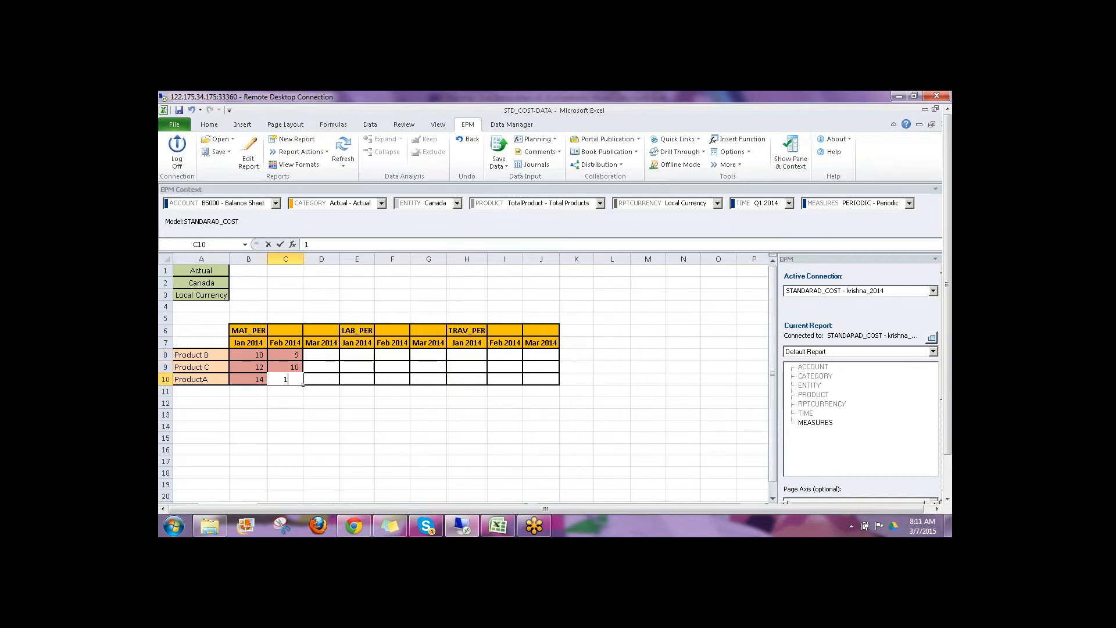
pyautogui.write('1')
pyautogui.press('Tab')
# - Enter the Mar 2014 MAT_PER percentages: 11 for Product B, 12 for Product C and 13 for ProductA
pyautogui.press('Up')
pyautogui.press('Up')
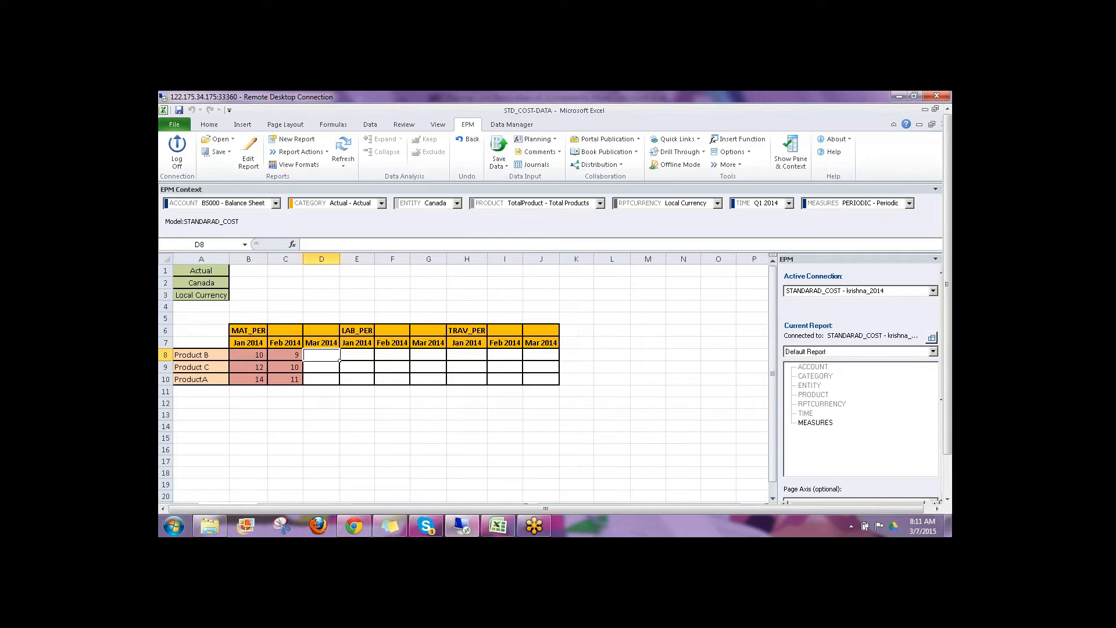
pyautogui.write('11')
pyautogui.press('Return')
pyautogui.write('1')
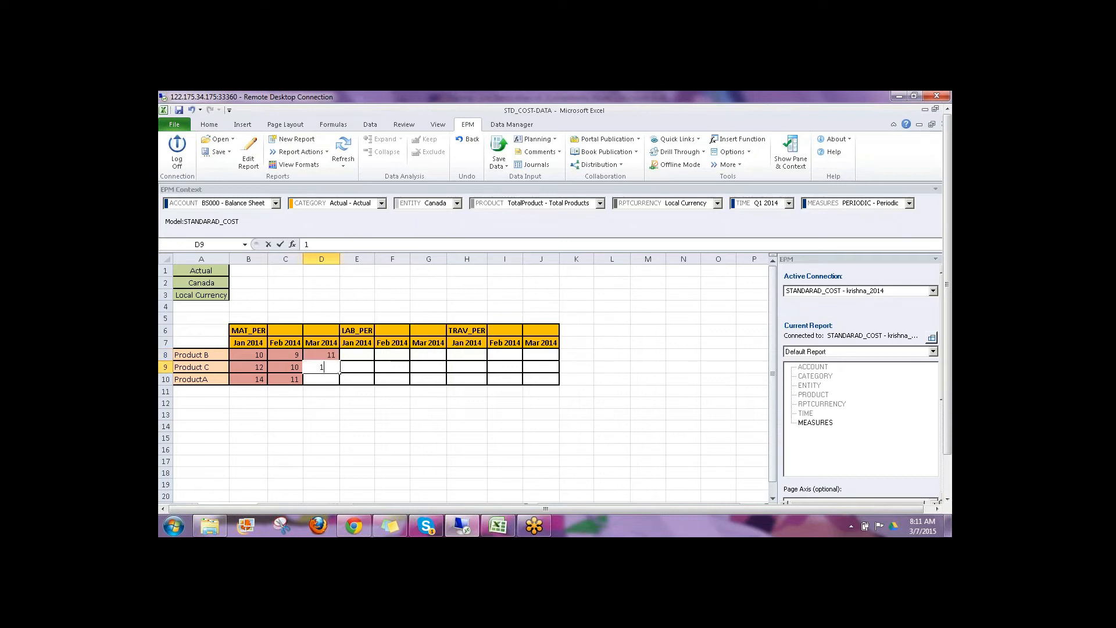
pyautogui.write('2')
pyautogui.press('Return')
pyautogui.write('13')
pyautogui.press('Return')
# - Enter the Jan 2014 LAB_PER percentages: 10 for Product B, 15 for Product C and 20 for ProductA
pyautogui.press('Up')
pyautogui.press('Up')
pyautogui.press('Up')
pyautogui.press('Right')
pyautogui.write('10')
pyautogui.press('Left')
pyautogui.press('Down')
pyautogui.press('Right')
pyautogui.write('15')
pyautogui.press('Return')
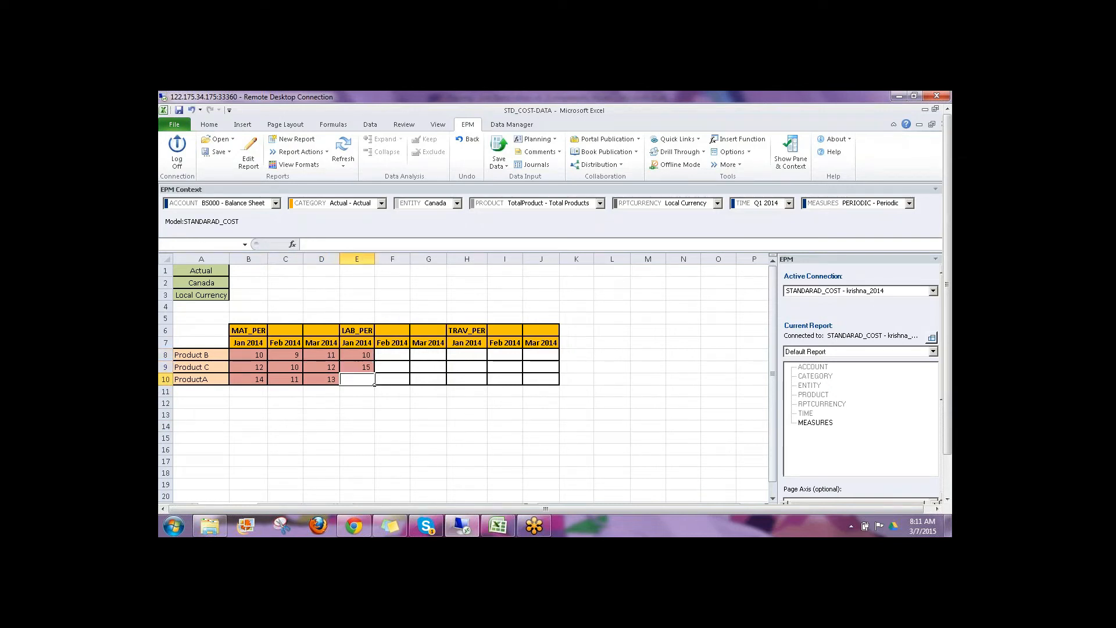
pyautogui.write('20')
pyautogui.press('Right')
# - Enter the Feb 2014 LAB_PER percentages: 5 for Product B, 10 for Product C and 15 for ProductA
pyautogui.press('Up')
pyautogui.press('Up')
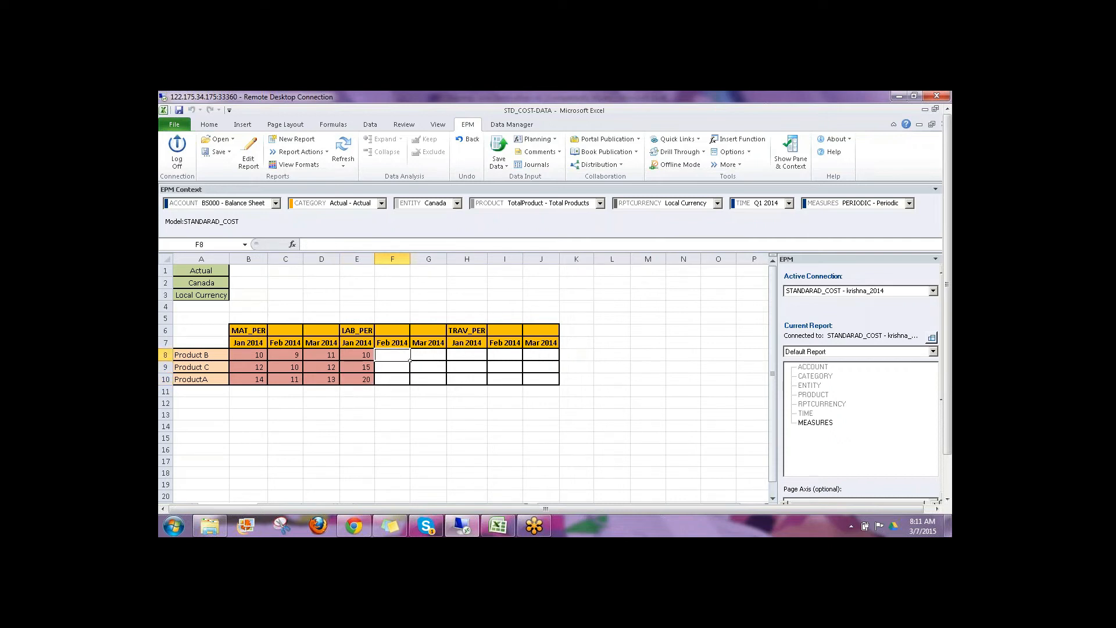
pyautogui.write('5')
pyautogui.press('Return')
pyautogui.write('10')
pyautogui.press('Return')
pyautogui.write('15')
pyautogui.press('Right')
# - Enter the Mar 2014 LAB_PER percentages: 3 for Product B, 6 for Product C and 9 for ProductA
pyautogui.press('Up')
pyautogui.press('Up')
pyautogui.write('3')
pyautogui.press('Return')
pyautogui.write('6')
pyautogui.press('Return')
pyautogui.write('9')
pyautogui.press('Right')
pyautogui.press('Up')
pyautogui.press('Up')
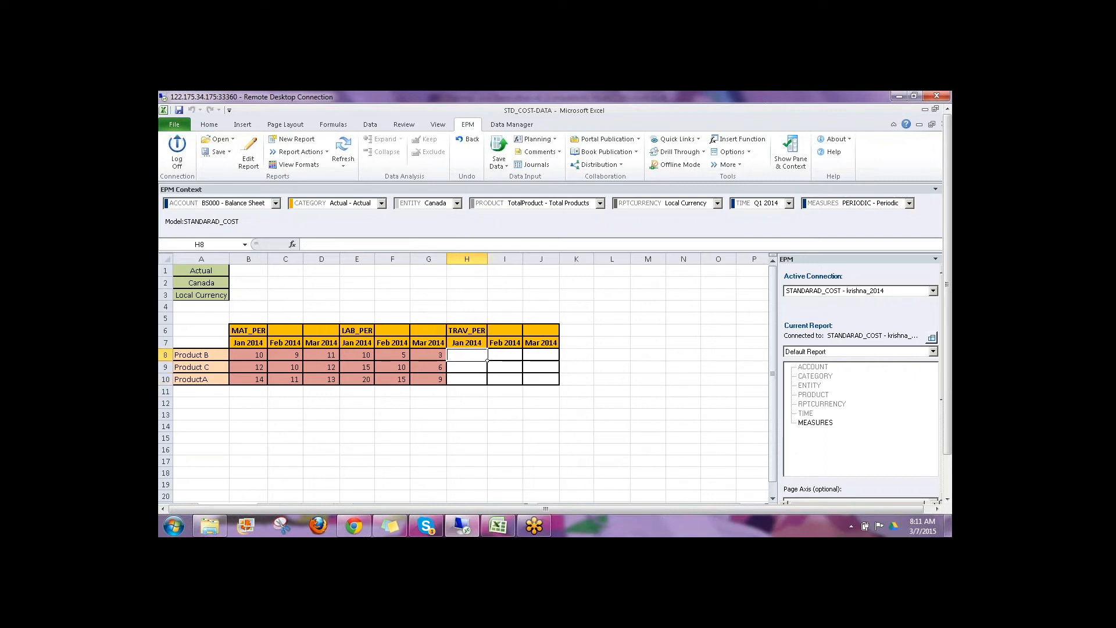
# - Enter the Jan 2014 TRAV_PER percentages as 12 for Product B, 10 for Product C and 8 for ProductA
pyautogui.write('12')
pyautogui.press('Return')
pyautogui.write('10')
pyautogui.press('Return')
pyautogui.write('8')
# - Enter the Feb 2014 TRAV_PER percentages as 4 for Product B, 8 for Product C and 12 for ProductA
pyautogui.press('Right')
pyautogui.press('Up')
pyautogui.press('Up')
pyautogui.write('4')
pyautogui.press('Return')
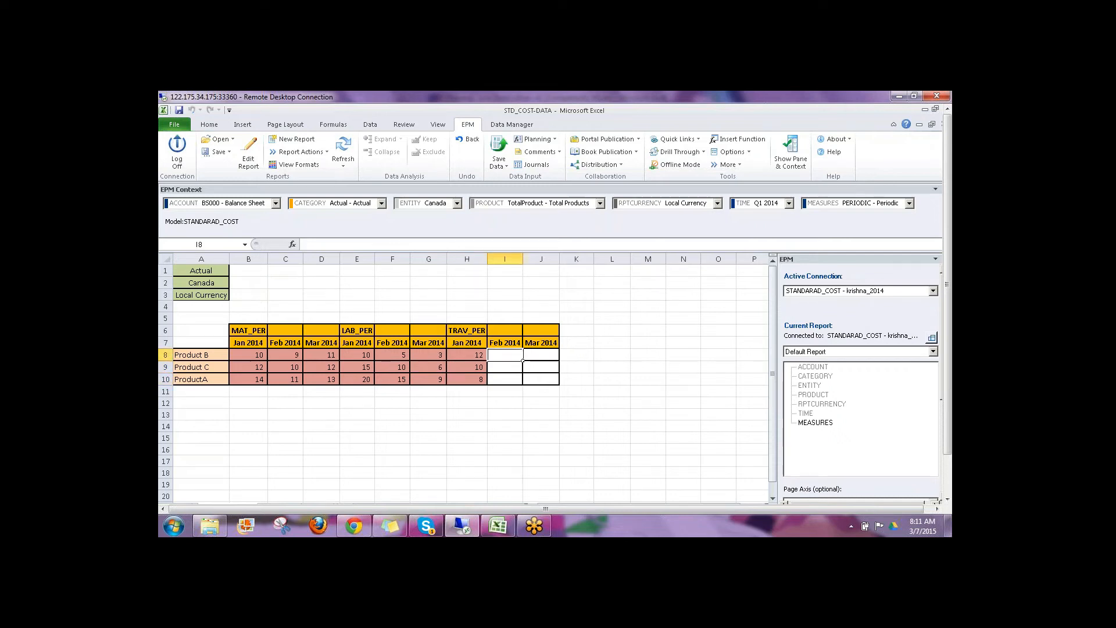
pyautogui.write('8')
pyautogui.press('Return')
pyautogui.write('12')
# - Enter the Mar 2014 TRAV_PER percentages as 6 for Product B, 12 for Product C and 15 for ProductA
pyautogui.press('Right')
pyautogui.press('Up')
pyautogui.press('Up')
pyautogui.write('6')
pyautogui.press('Return')
pyautogui.write('12')
pyautogui.press('Return')
pyautogui.write('15')
pyautogui.press('Return')
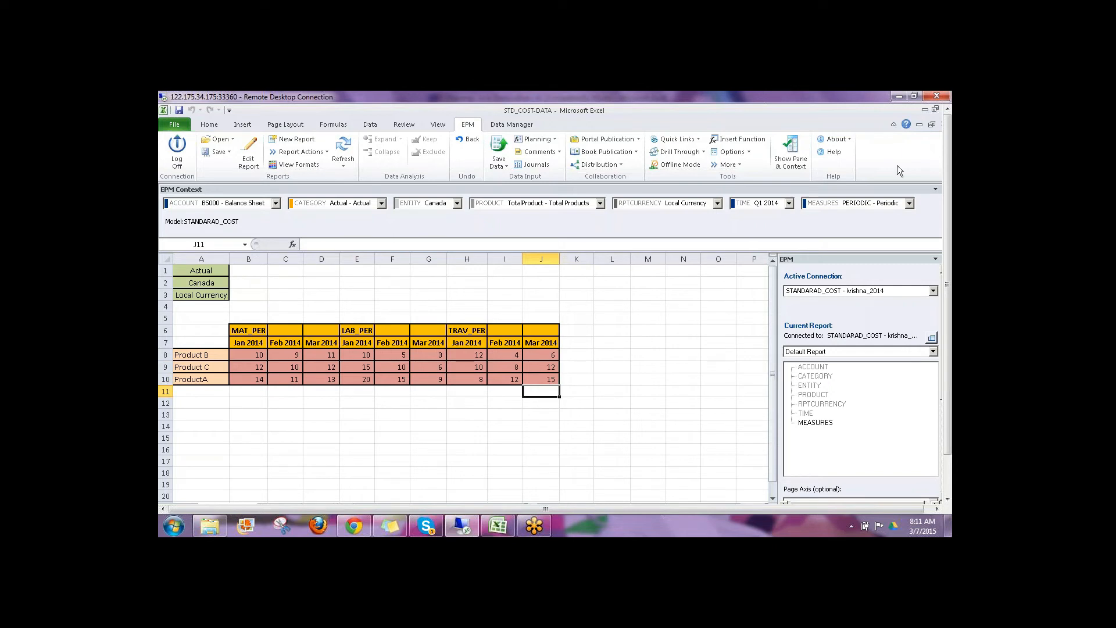
# - Save the percentage data to the STANDARAD_COST model, confirm the submission and close the save results
pyautogui.click(499, 147)
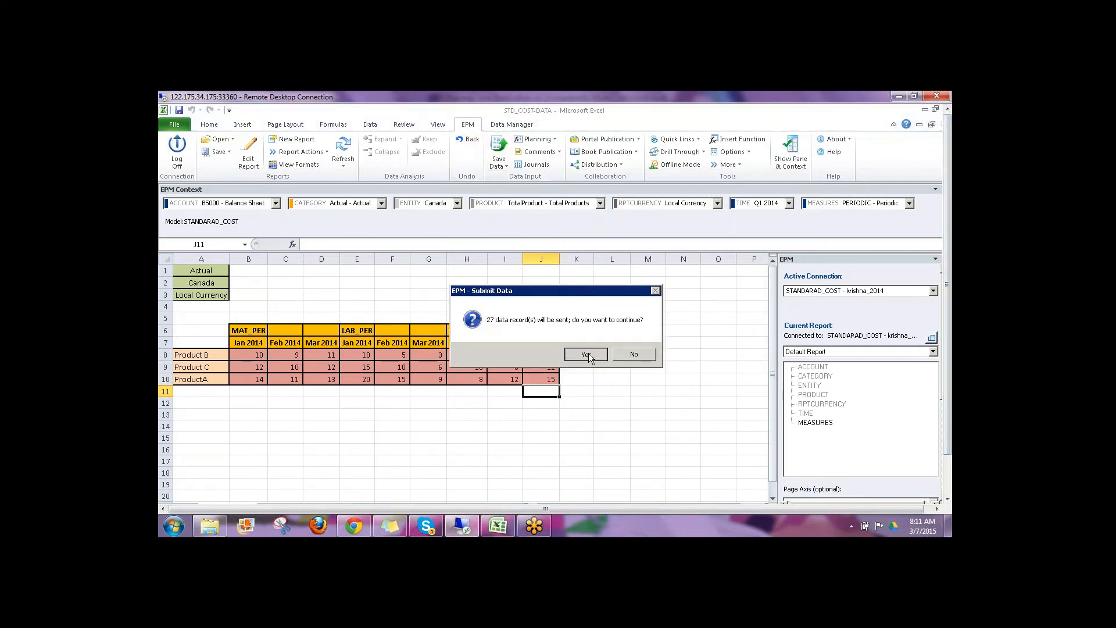
pyautogui.click(587, 355)
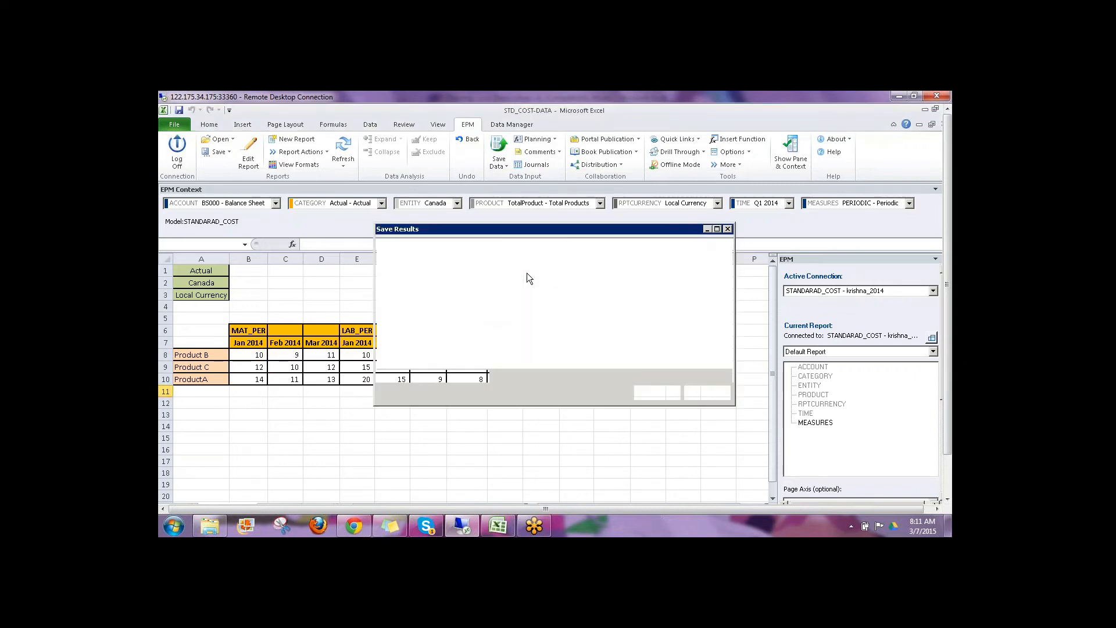
pyautogui.click(657, 393)
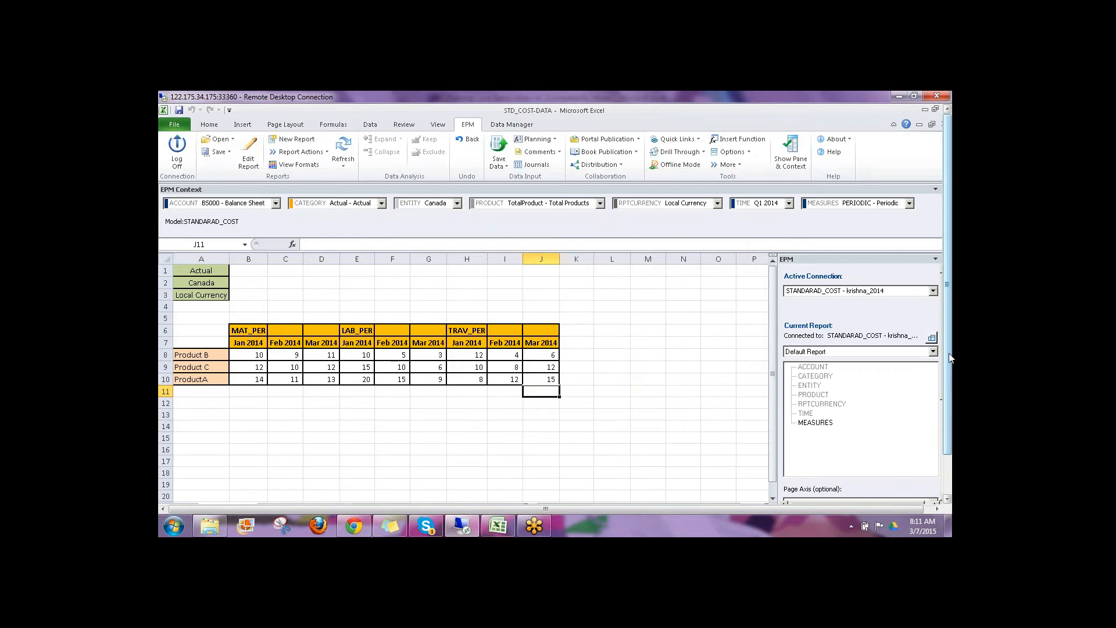
# - Switch to the EXP_CALC workbook and refresh its expense planning report
pyautogui.moveTo(952, 358); pyautogui.dragTo(951, 405)
pyautogui.click(351, 491)
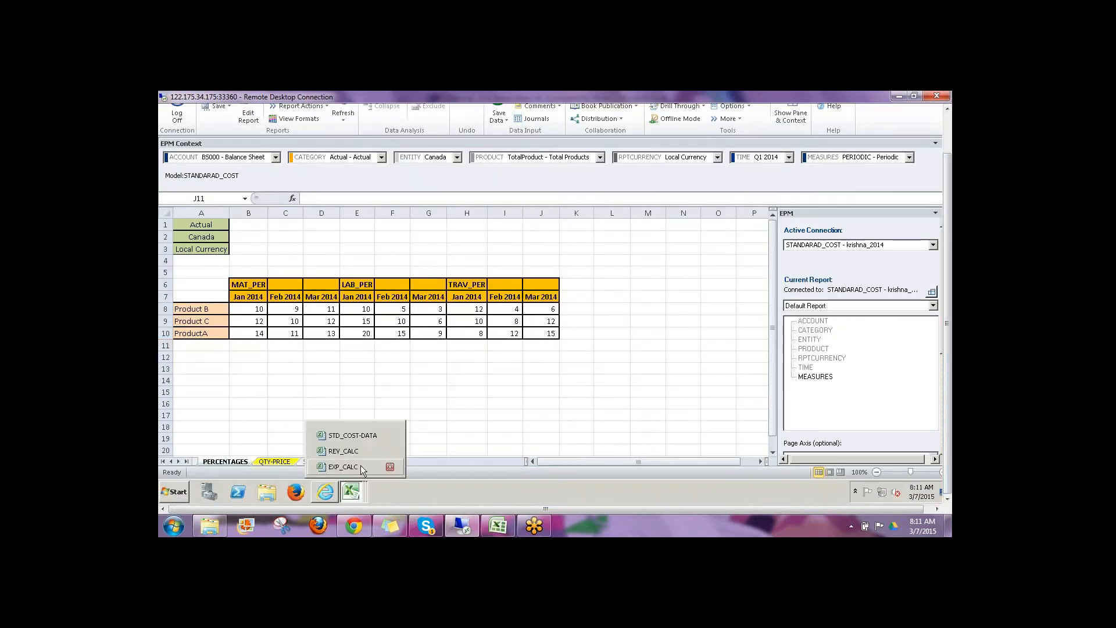
pyautogui.click(356, 468)
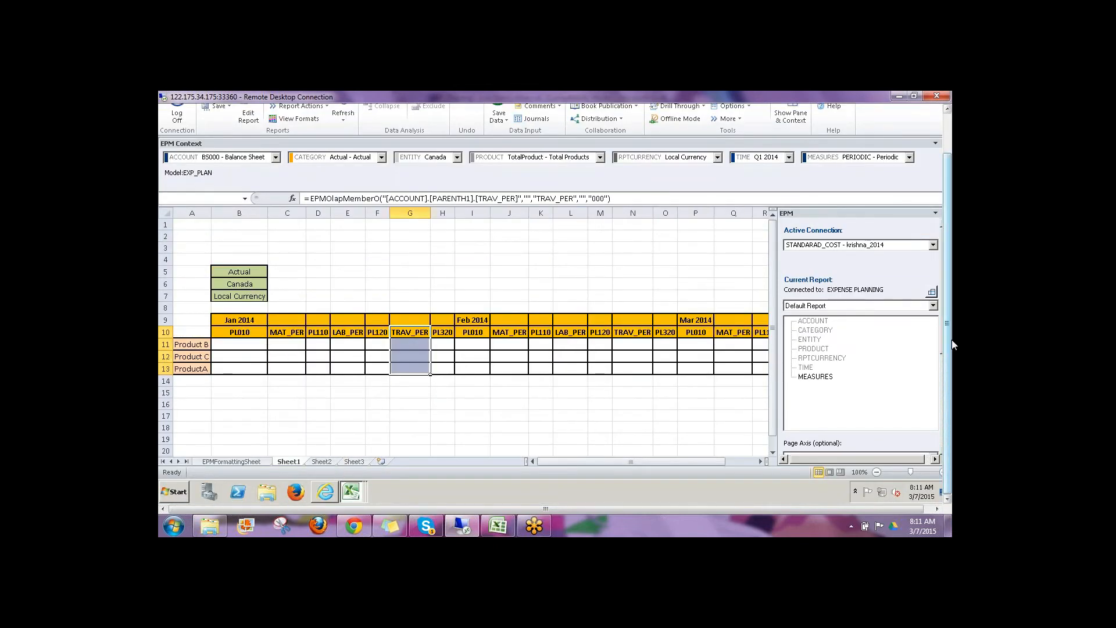
pyautogui.moveTo(951, 375); pyautogui.dragTo(951, 330)
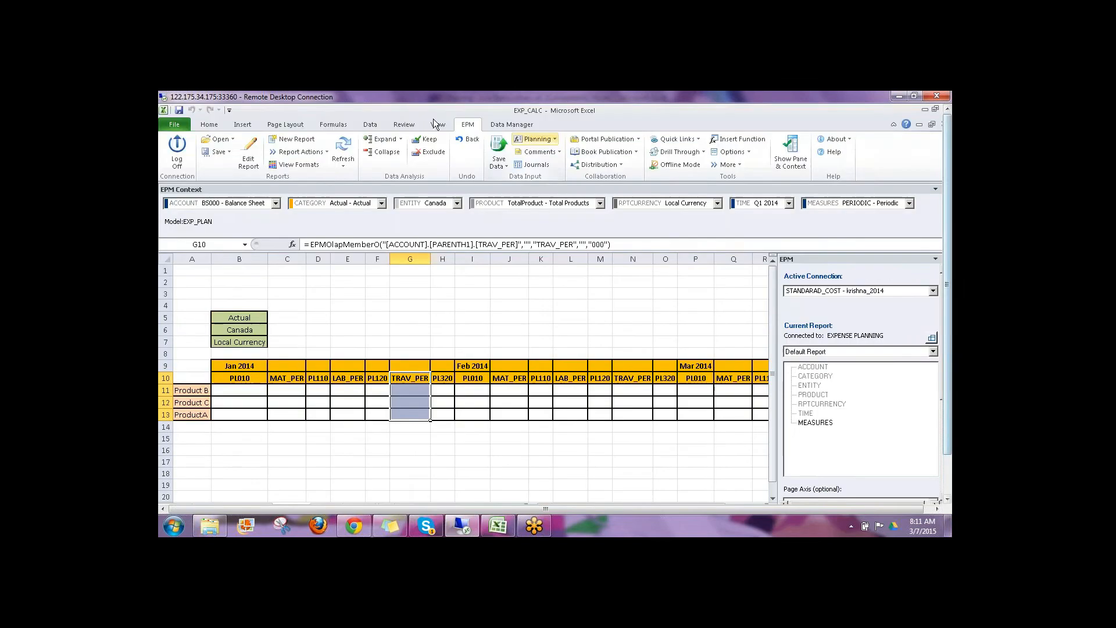
pyautogui.click(343, 150)
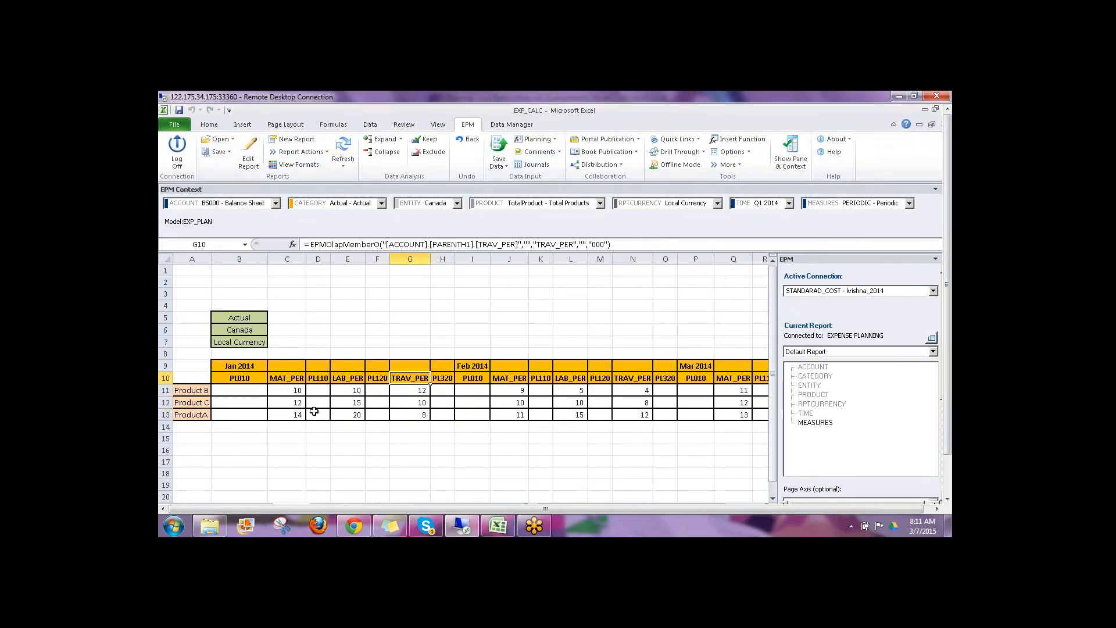
# - Examine the Jan 2014 MAT_PER, LAB_PER and TRAV_PER values for the three products and the month headings
pyautogui.moveTo(294, 389); pyautogui.dragTo(299, 417)
pyautogui.moveTo(356, 389); pyautogui.dragTo(356, 426)
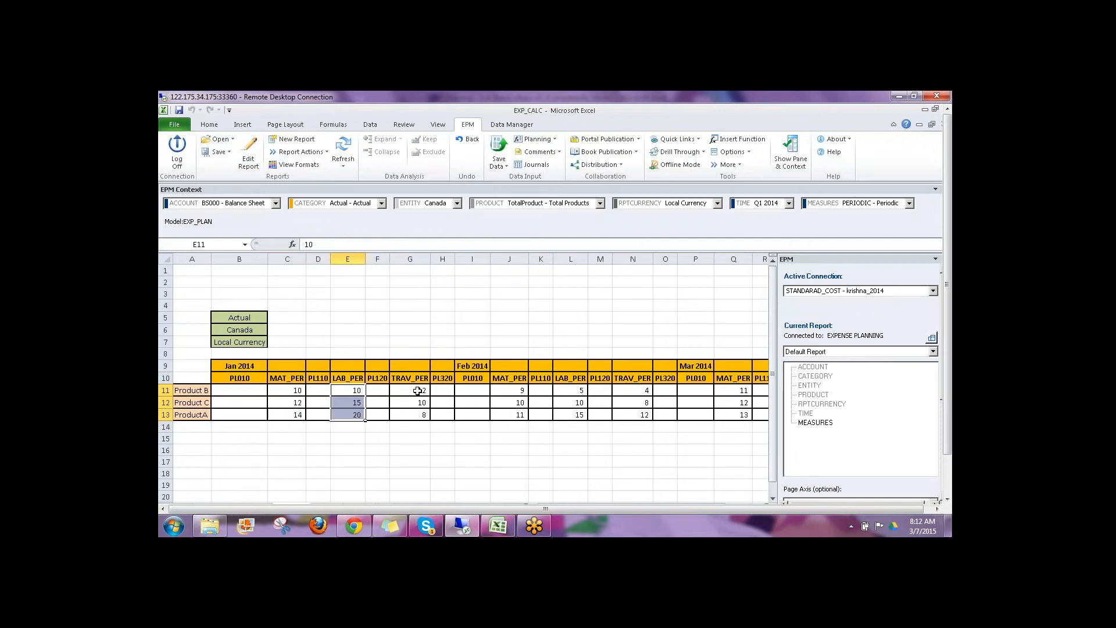
pyautogui.moveTo(419, 389); pyautogui.dragTo(422, 414)
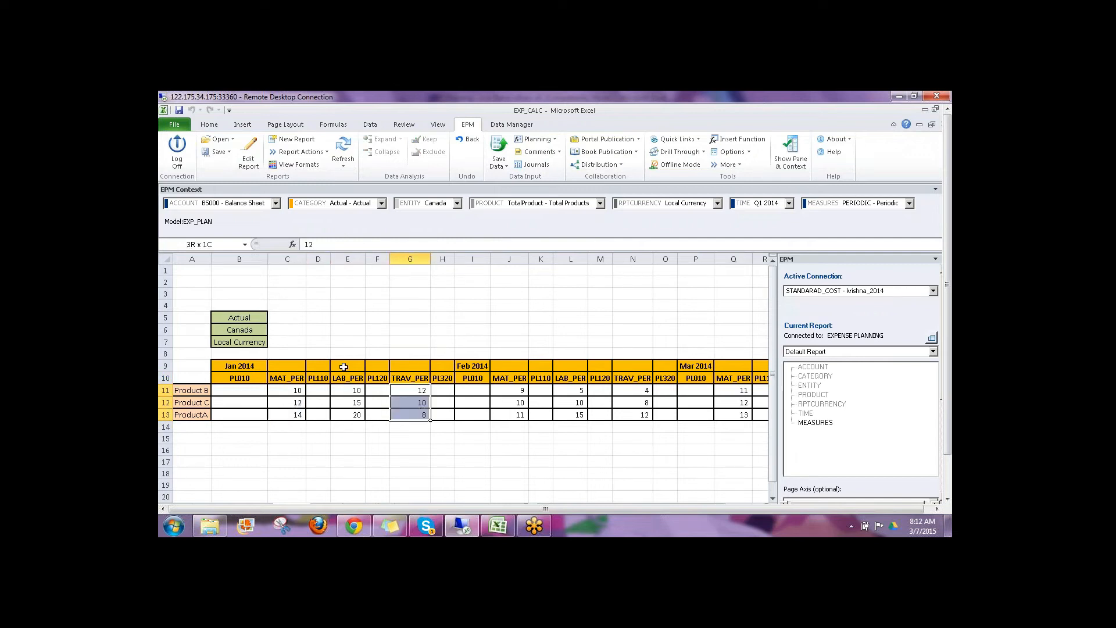
pyautogui.click(239, 368)
pyautogui.click(693, 366)
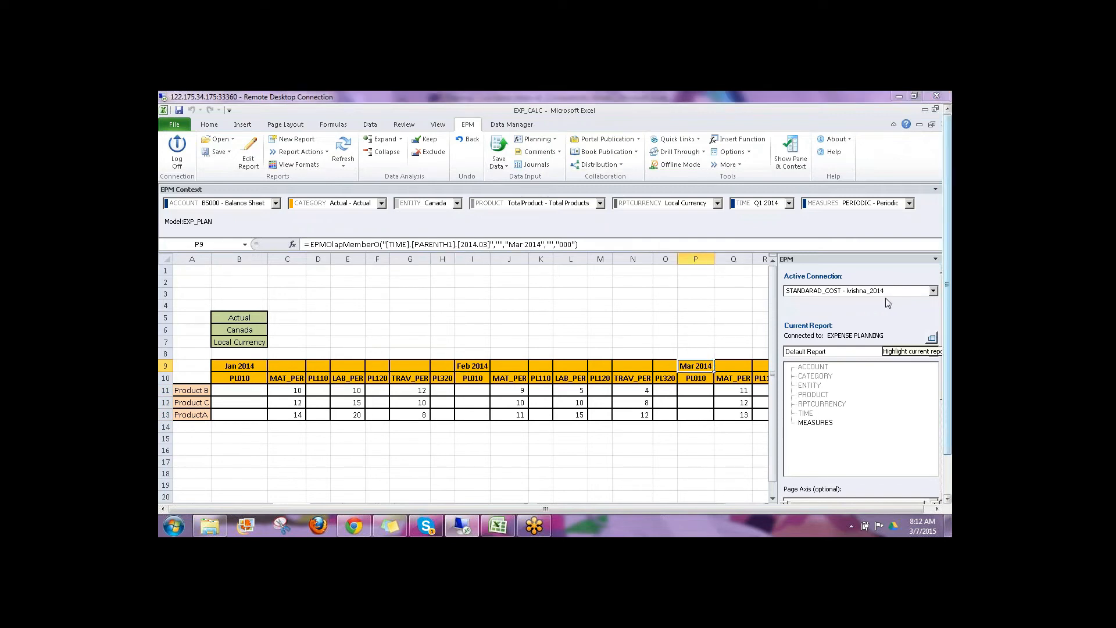
pyautogui.moveTo(265, 407)
pyautogui.mouseDown()
pyautogui.moveTo(216, 442)
pyautogui.moveTo(230, 336)
pyautogui.moveTo(270, 353)
pyautogui.moveTo(320, 319)
pyautogui.moveTo(339, 341)
pyautogui.mouseUp()
pyautogui.click(296, 303)
pyautogui.moveTo(296, 302); pyautogui.dragTo(378, 331)
pyautogui.moveTo(371, 272)
pyautogui.mouseDown()
pyautogui.moveTo(360, 260)
pyautogui.moveTo(306, 280)
pyautogui.moveTo(378, 265)
pyautogui.moveTo(352, 256)
pyautogui.mouseUp()
pyautogui.moveTo(319, 382)
pyautogui.mouseDown()
pyautogui.moveTo(308, 463)
pyautogui.moveTo(323, 447)
pyautogui.moveTo(348, 454)
pyautogui.moveTo(349, 471)
pyautogui.mouseUp()
pyautogui.moveTo(379, 382)
pyautogui.mouseDown()
pyautogui.moveTo(379, 465)
pyautogui.moveTo(412, 474)
pyautogui.mouseUp()
pyautogui.moveTo(441, 382)
pyautogui.mouseDown()
pyautogui.moveTo(454, 472)
pyautogui.moveTo(461, 450)
pyautogui.mouseUp()
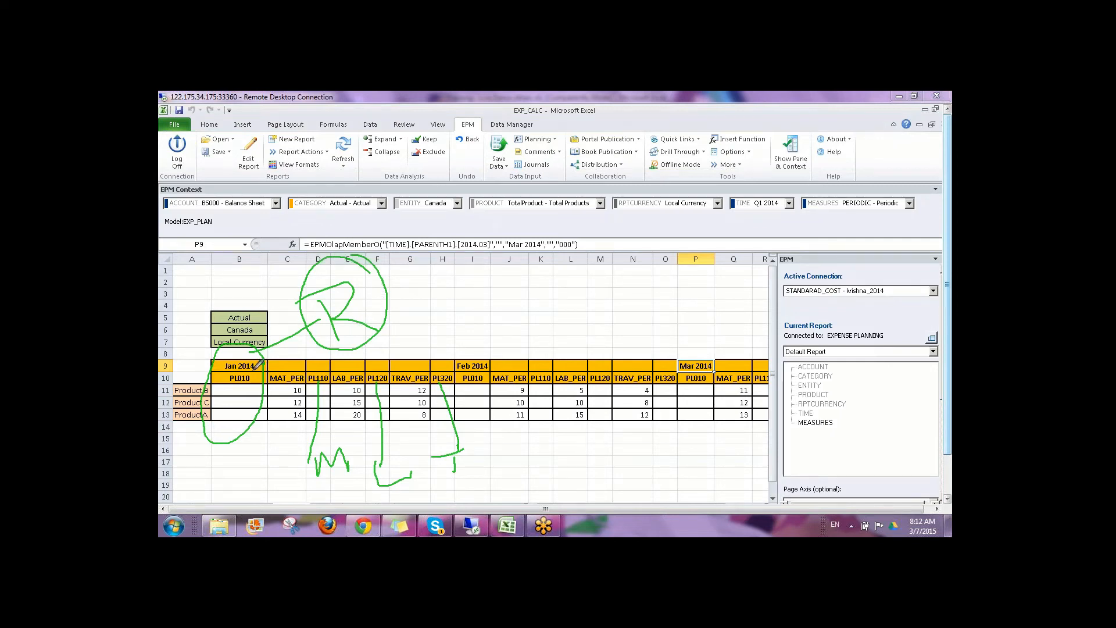
pyautogui.moveTo(372, 301)
pyautogui.mouseDown()
pyautogui.moveTo(406, 289)
pyautogui.moveTo(399, 308)
pyautogui.mouseUp()
pyautogui.moveTo(452, 285)
pyautogui.mouseDown()
pyautogui.moveTo(453, 309)
pyautogui.moveTo(449, 298)
pyautogui.mouseUp()
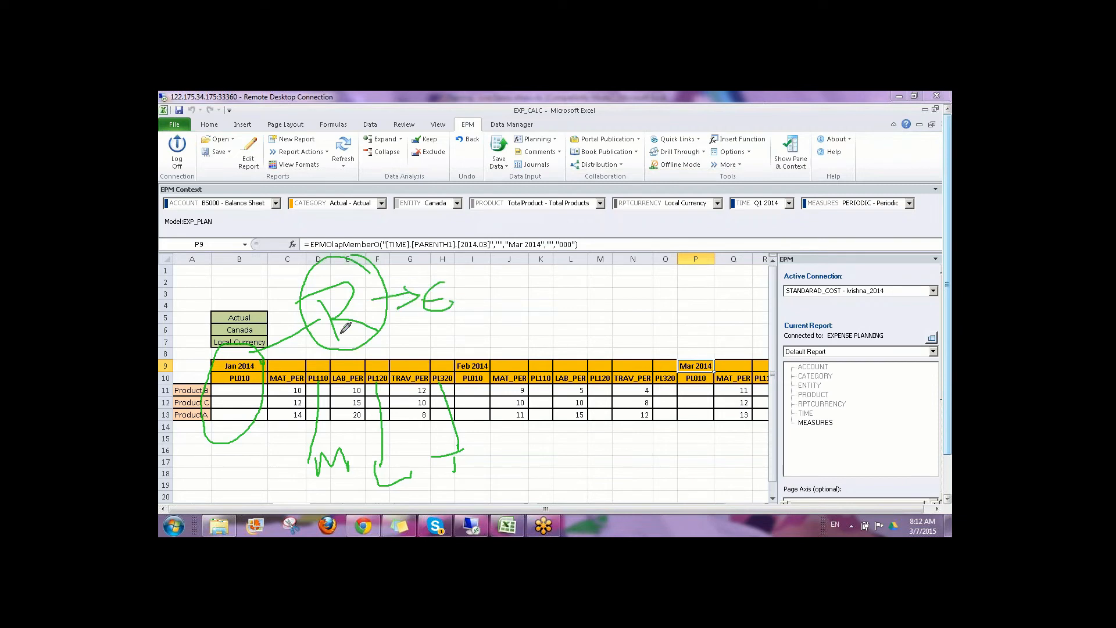
pyautogui.click(875, 351)
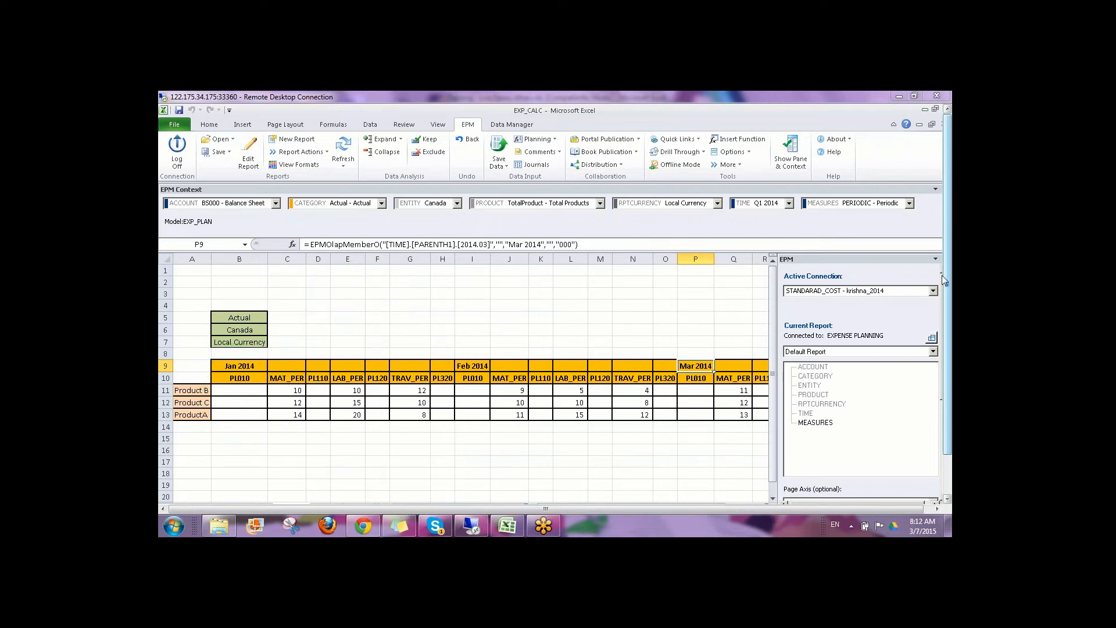
pyautogui.click(843, 286)
# - Switch to the REV_CALC workbook and refresh its revenue planning report
pyautogui.moveTo(950, 356); pyautogui.dragTo(950, 401)
pyautogui.click(352, 492)
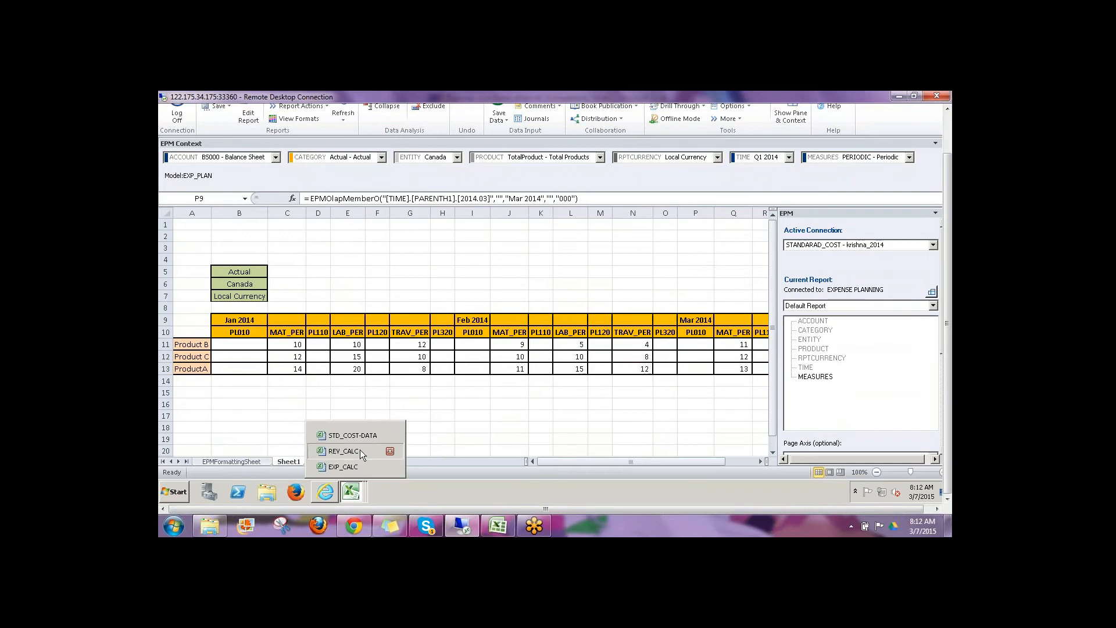
pyautogui.click(360, 453)
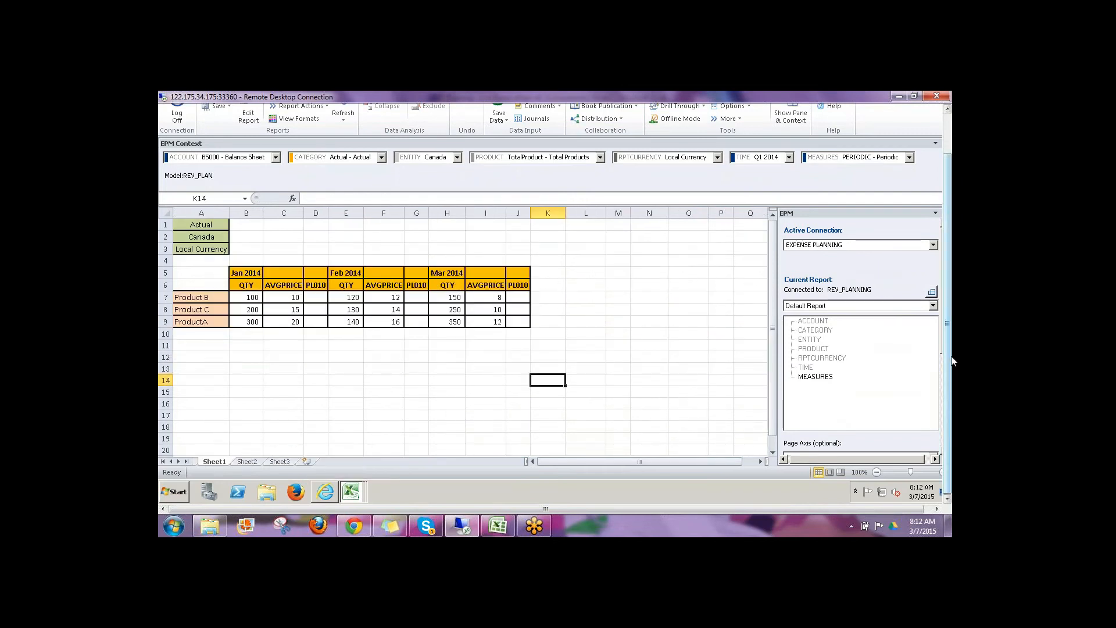
pyautogui.scroll(2, 953, 361)
pyautogui.click(344, 152)
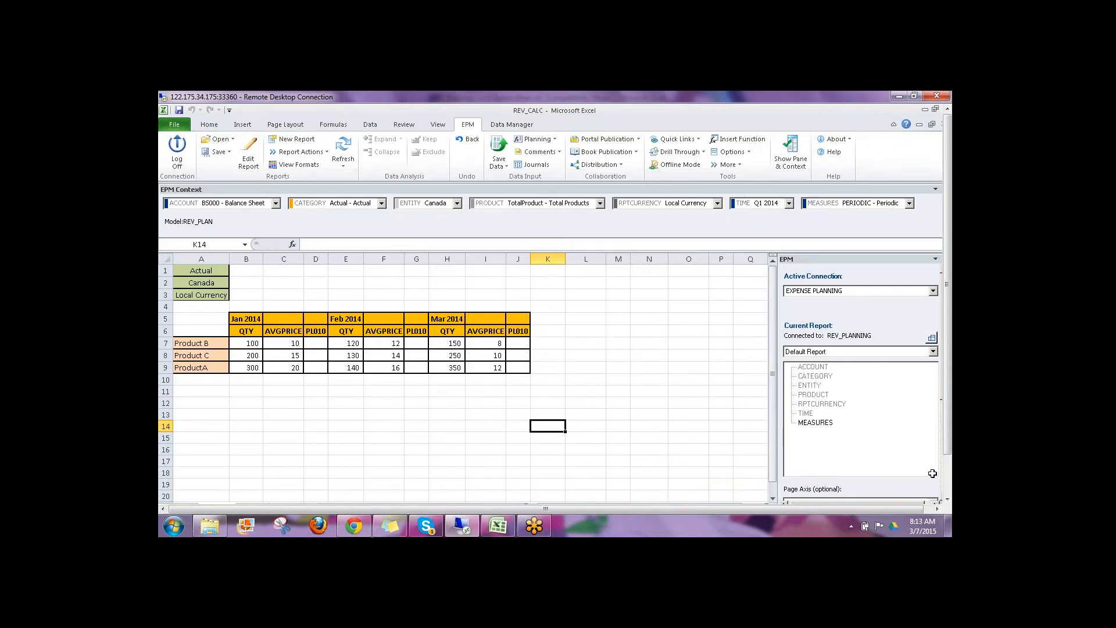
# - Switch to the Planning and Consolidation administration in the browser and open the REV_PLAN logic script REV.LGF
pyautogui.moveTo(951, 390); pyautogui.dragTo(951, 435)
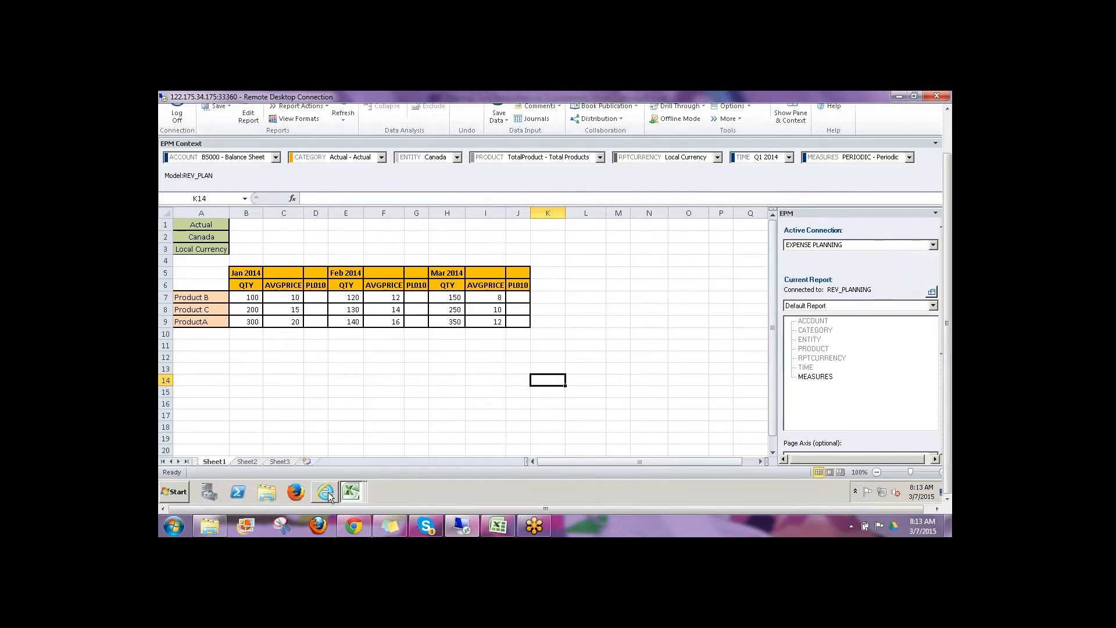
pyautogui.click(329, 496)
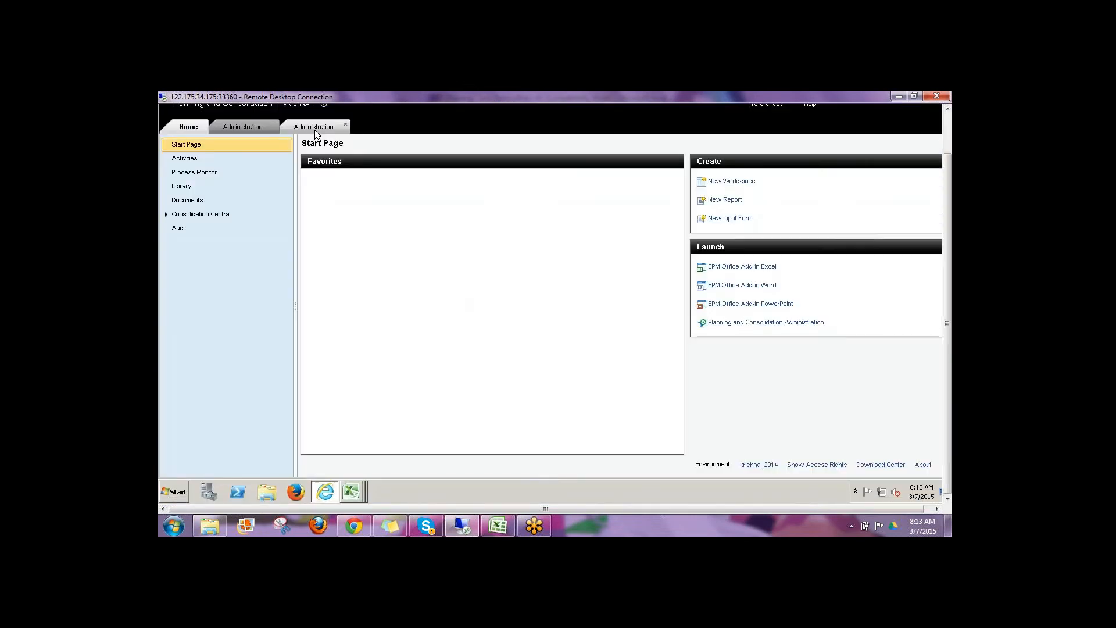
pyautogui.click(316, 128)
pyautogui.click(205, 161)
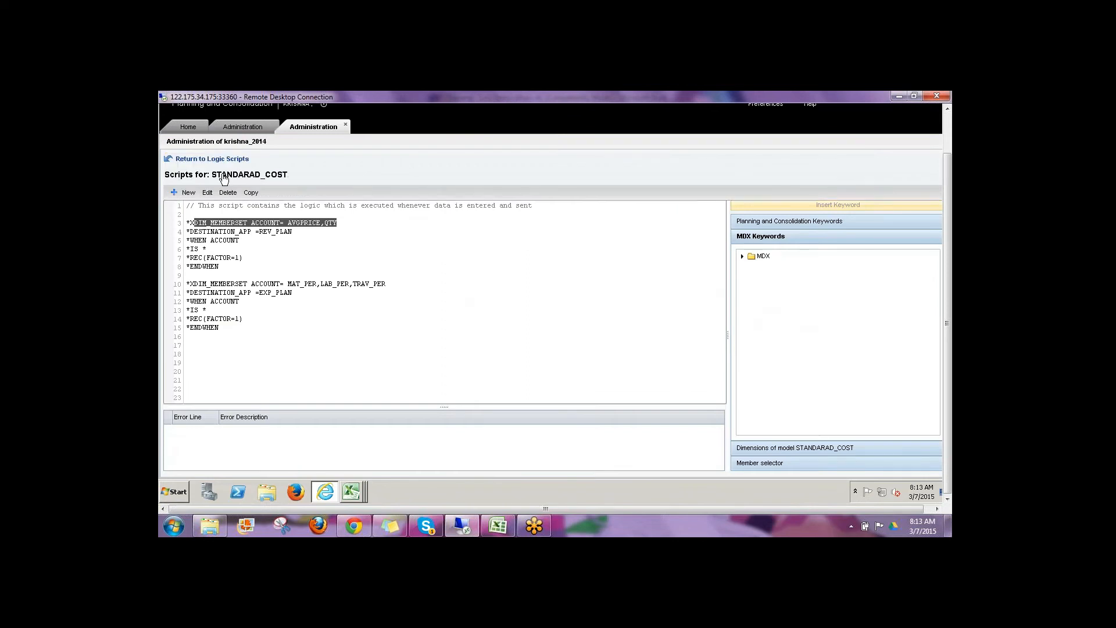
pyautogui.click(225, 161)
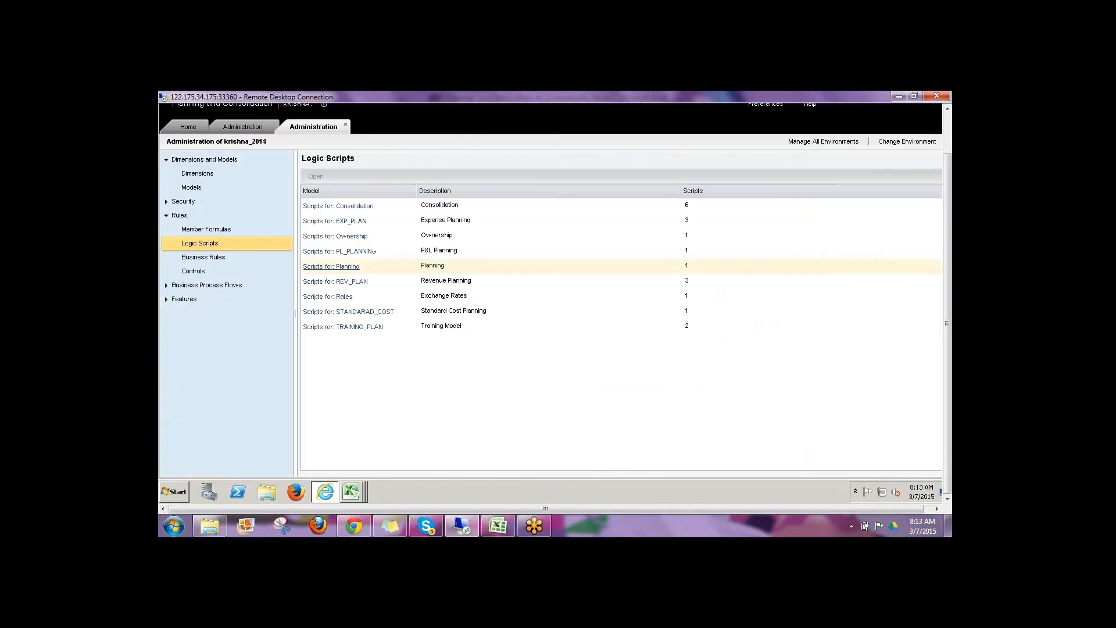
pyautogui.click(365, 282)
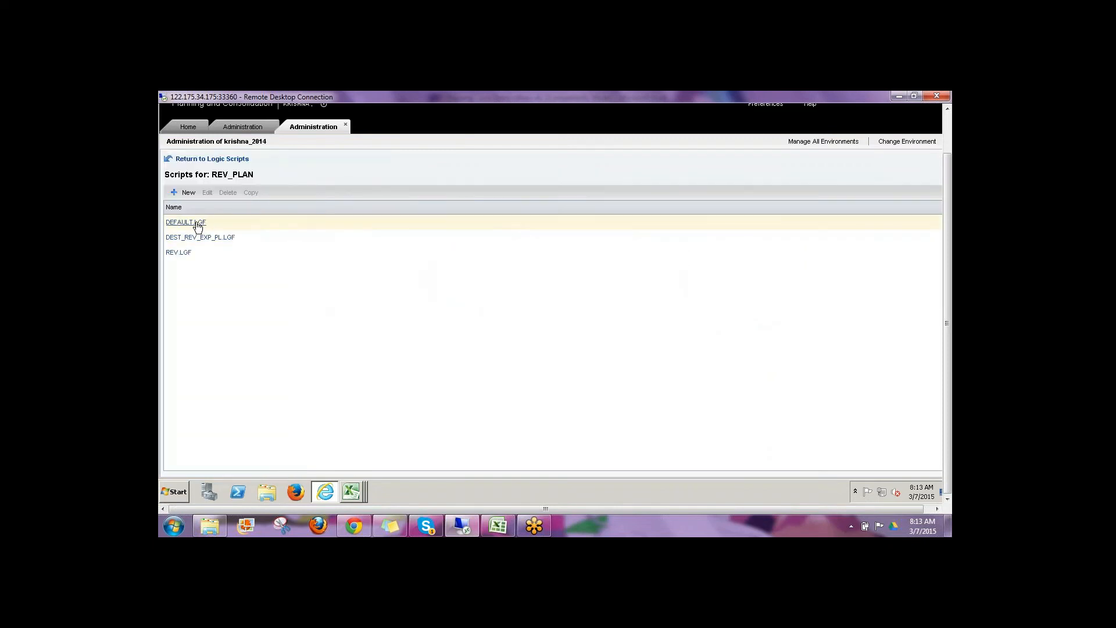
pyautogui.click(180, 254)
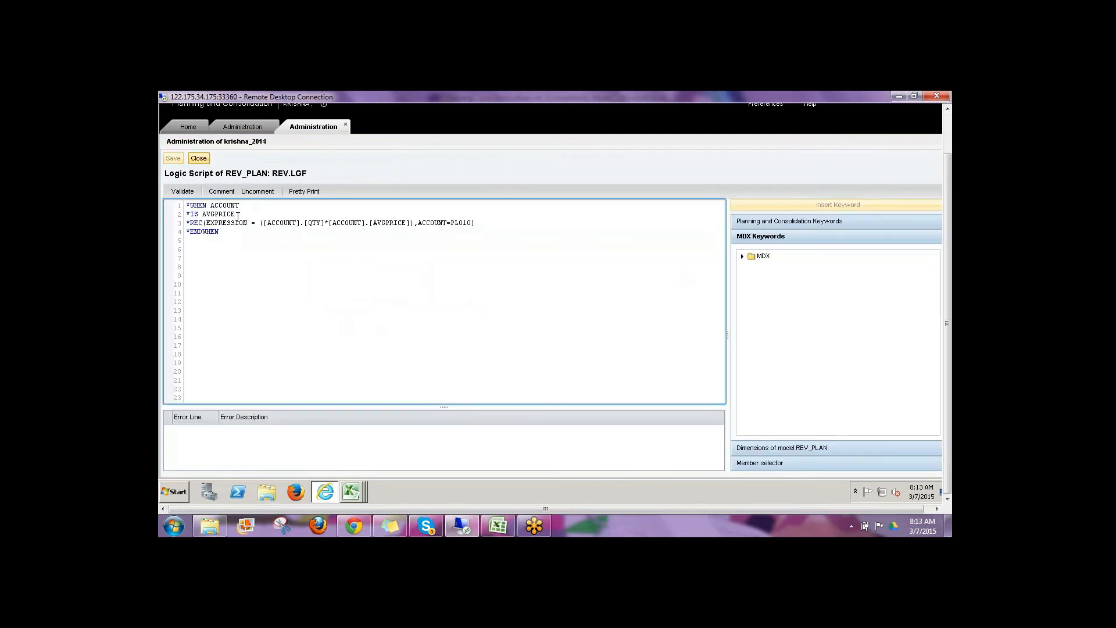
# - Examine the AVGPRICE condition and the QTY times AVGPRICE expression for PL010 in REV.LGF, and close the script
pyautogui.hotkey('shift', 'Left')
pyautogui.hotkey('shift', 'Left')
pyautogui.hotkey('shift', 'Left')
pyautogui.hotkey('shift', 'Left')
pyautogui.hotkey('shift', 'Left')
pyautogui.hotkey('shift', 'Left')
pyautogui.hotkey('shift', 'Left')
pyautogui.click(227, 226)
pyautogui.doubleClick(471, 224)
pyautogui.click(471, 248)
pyautogui.keyDown('shift'); pyautogui.click(207, 223); pyautogui.keyUp('shift')
pyautogui.keyDown('shift'); pyautogui.click(203, 223); pyautogui.keyUp('shift')
pyautogui.click(368, 256)
pyautogui.click(200, 159)
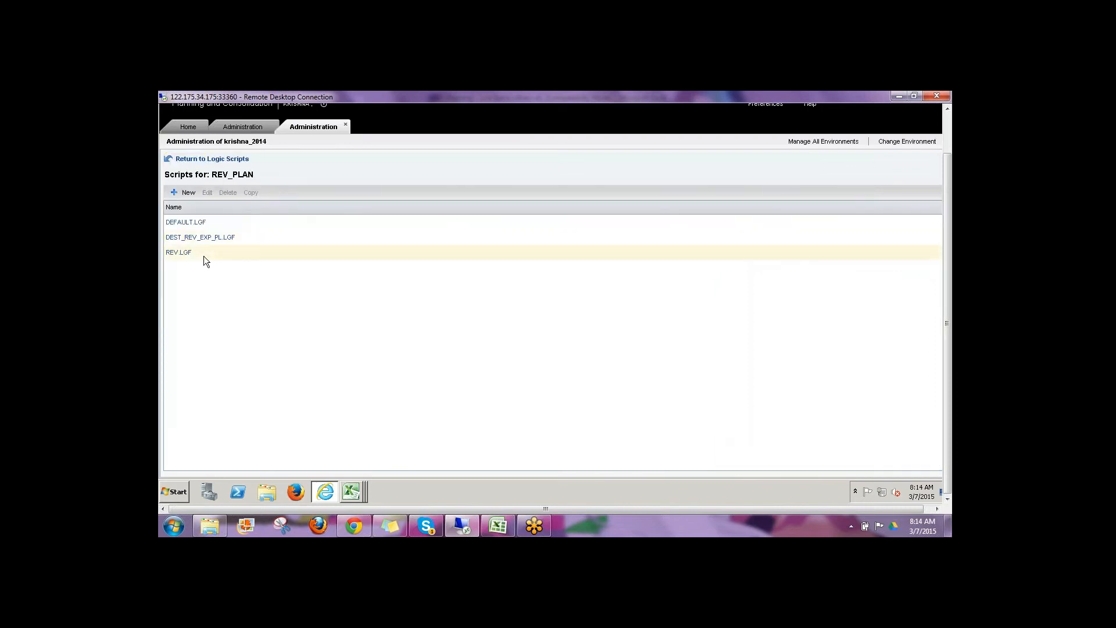
pyautogui.click(204, 256)
# - Return to the REV_CALC workbook and check the Other Function packages in the organize package list
pyautogui.click(351, 493)
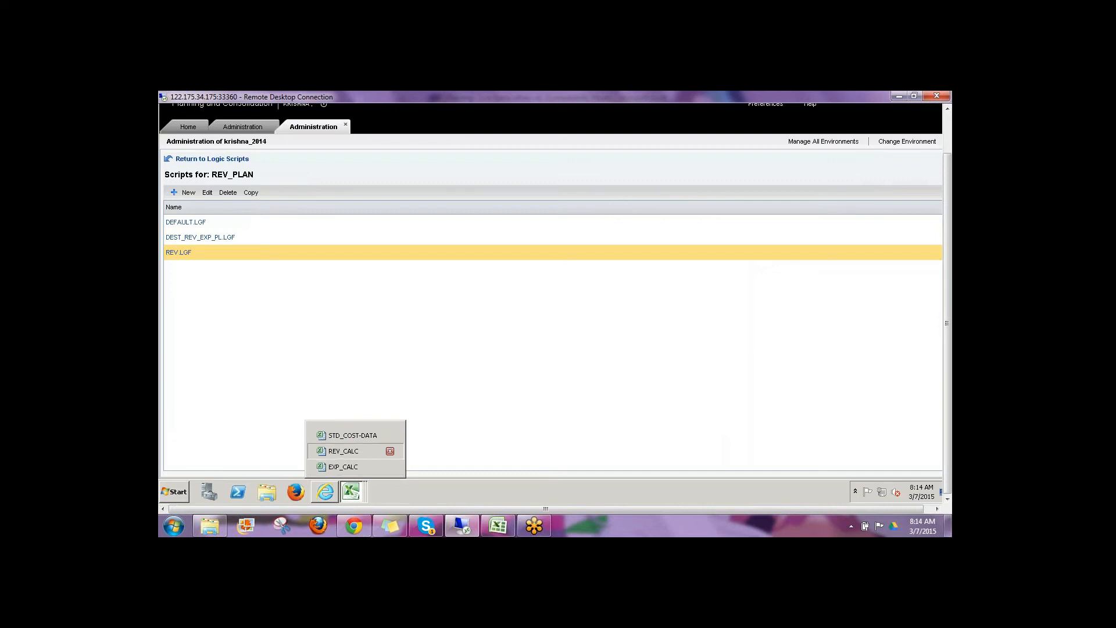
pyautogui.click(349, 452)
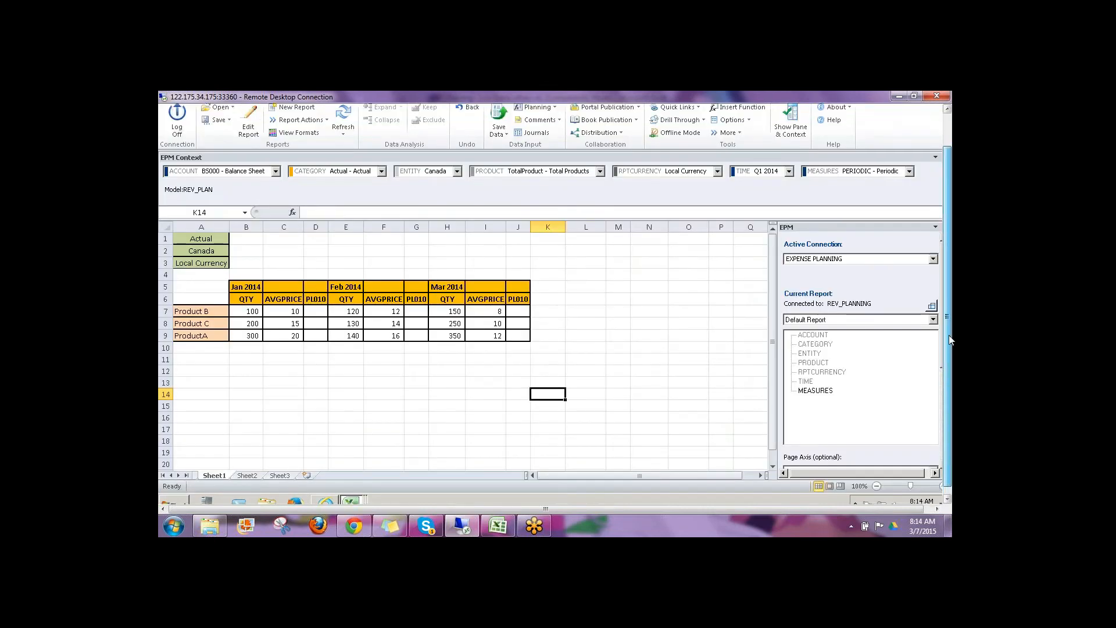
pyautogui.click(512, 125)
pyautogui.click(409, 139)
pyautogui.click(417, 156)
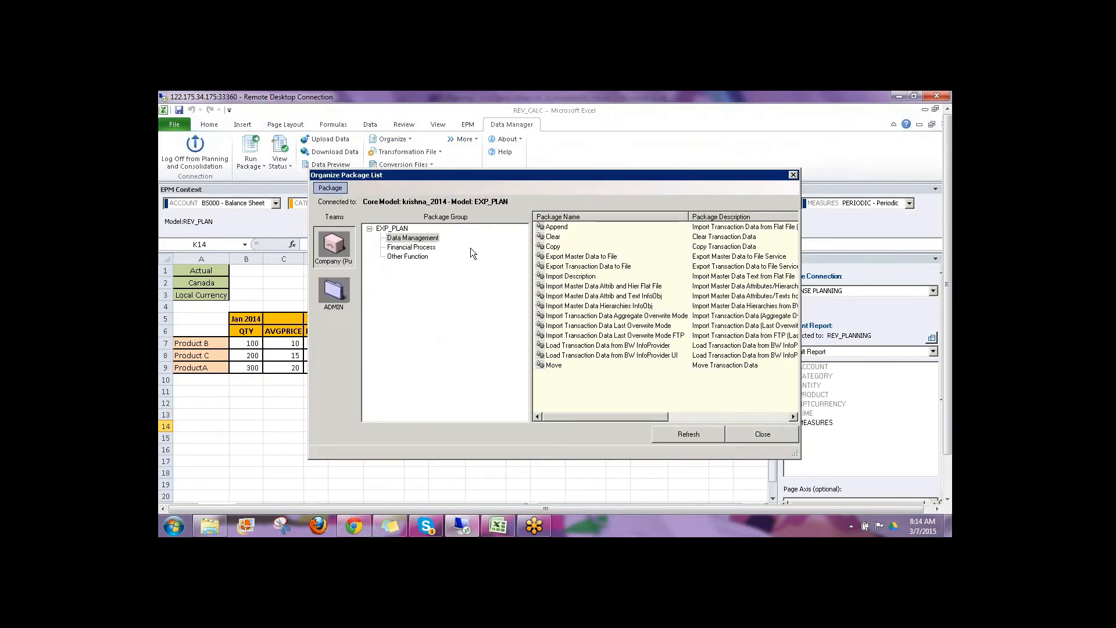
pyautogui.click(418, 257)
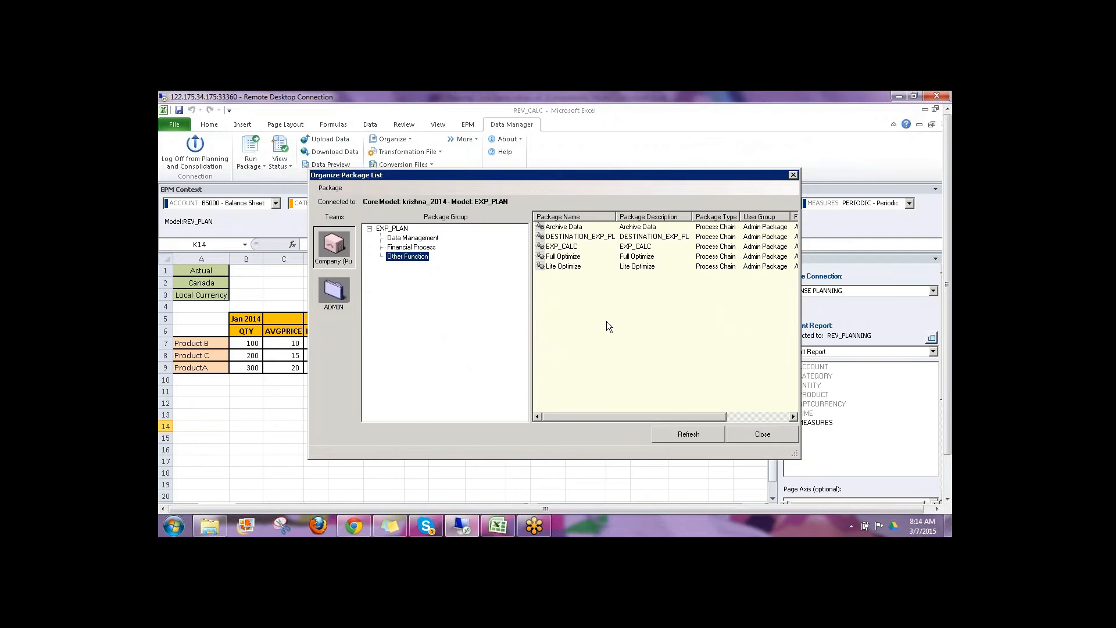
pyautogui.click(765, 435)
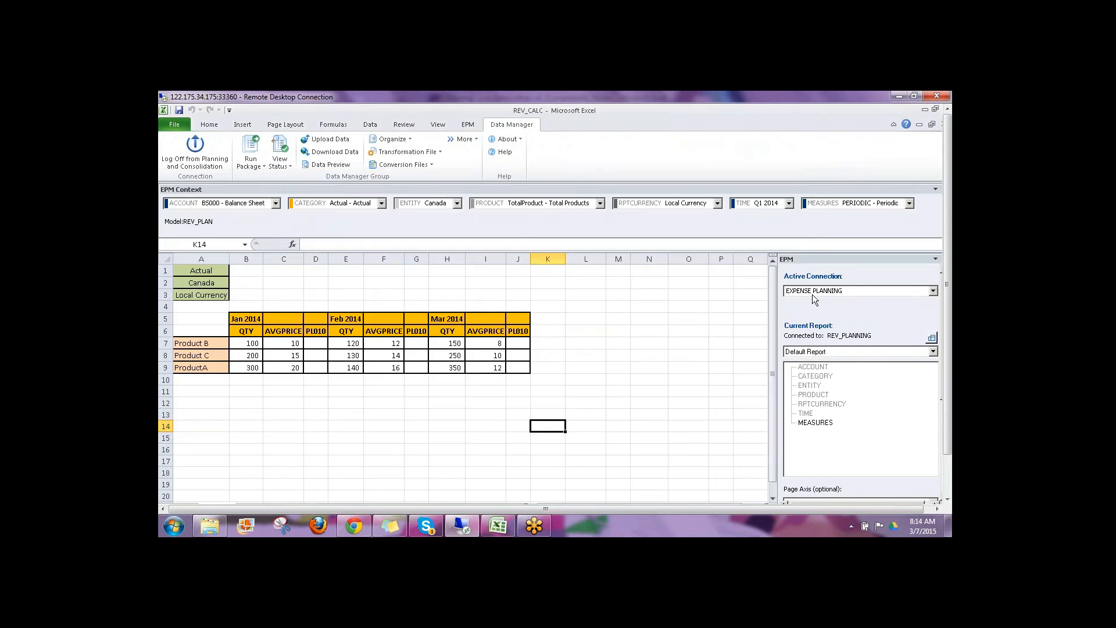
# - Set the active connection to REV_PLANNING and refresh the report
pyautogui.click(813, 294)
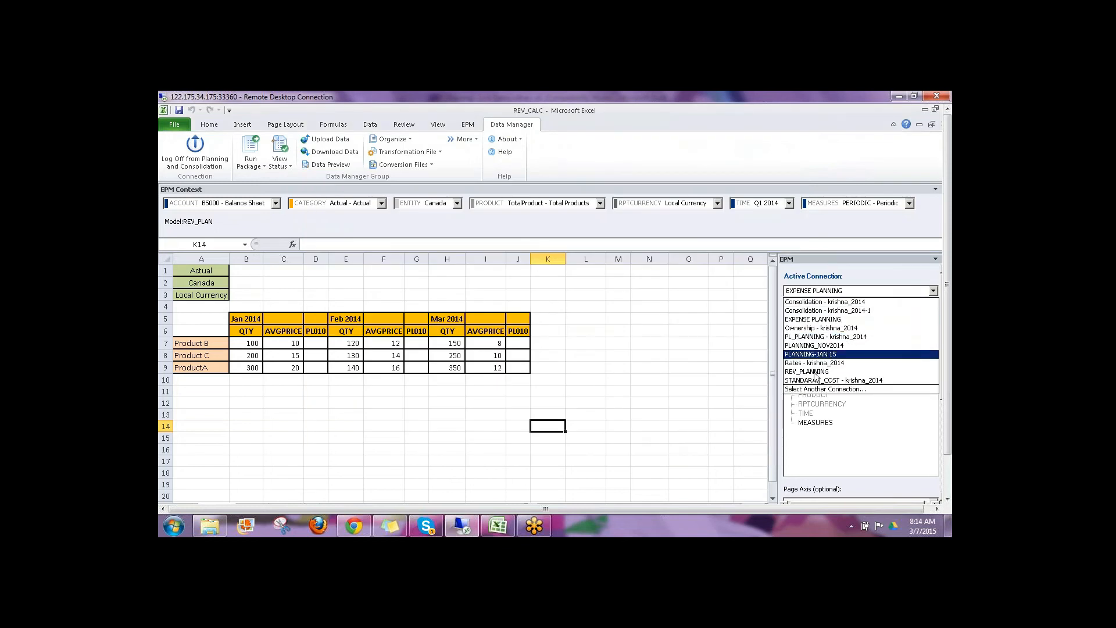
pyautogui.click(815, 372)
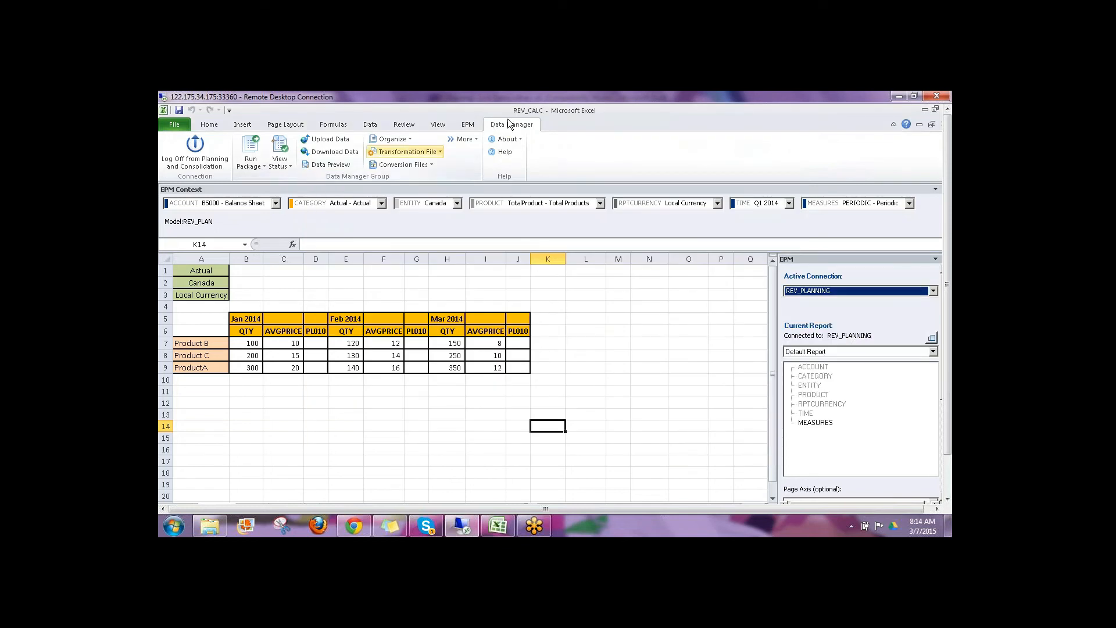
pyautogui.click(468, 124)
pyautogui.click(345, 150)
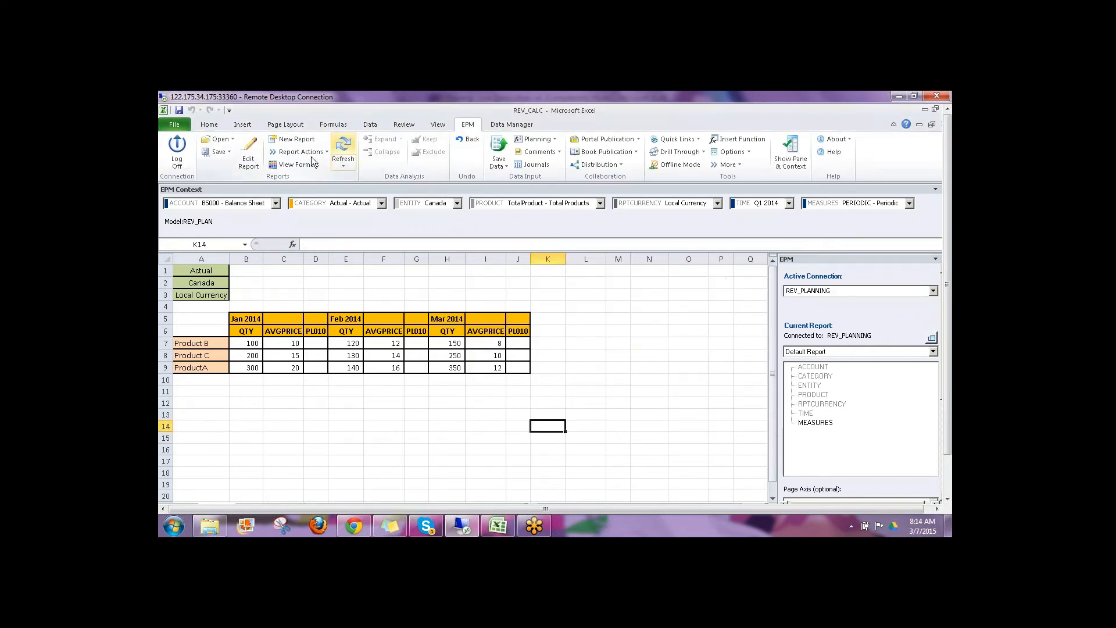
# - Look up the REV_CALC package among the runnable Other Function packages, and close the package list
pyautogui.click(512, 124)
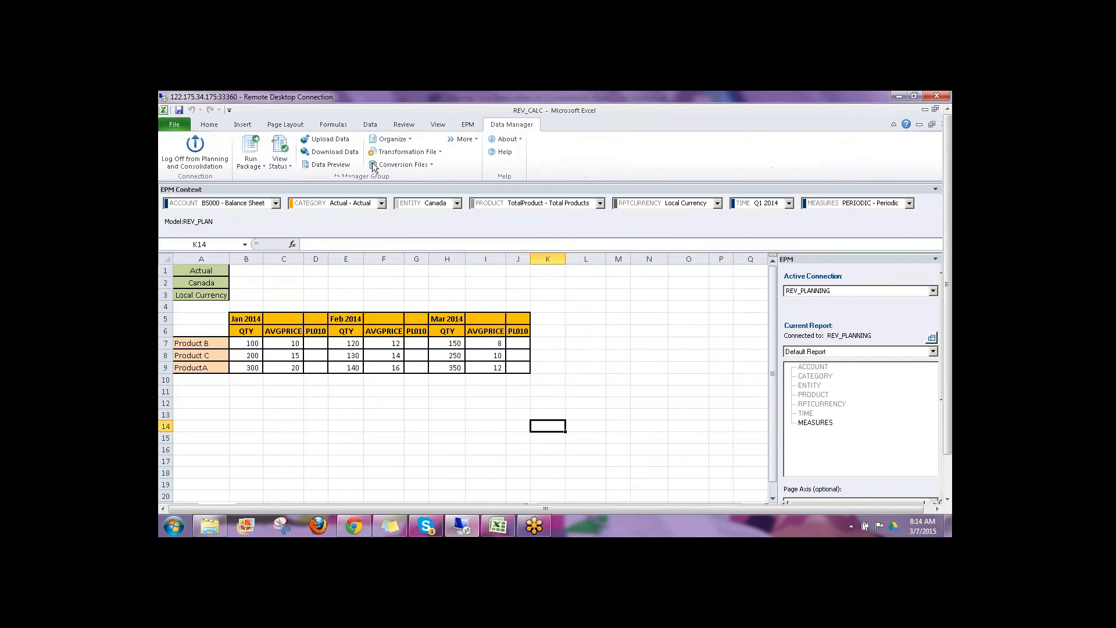
pyautogui.click(261, 166)
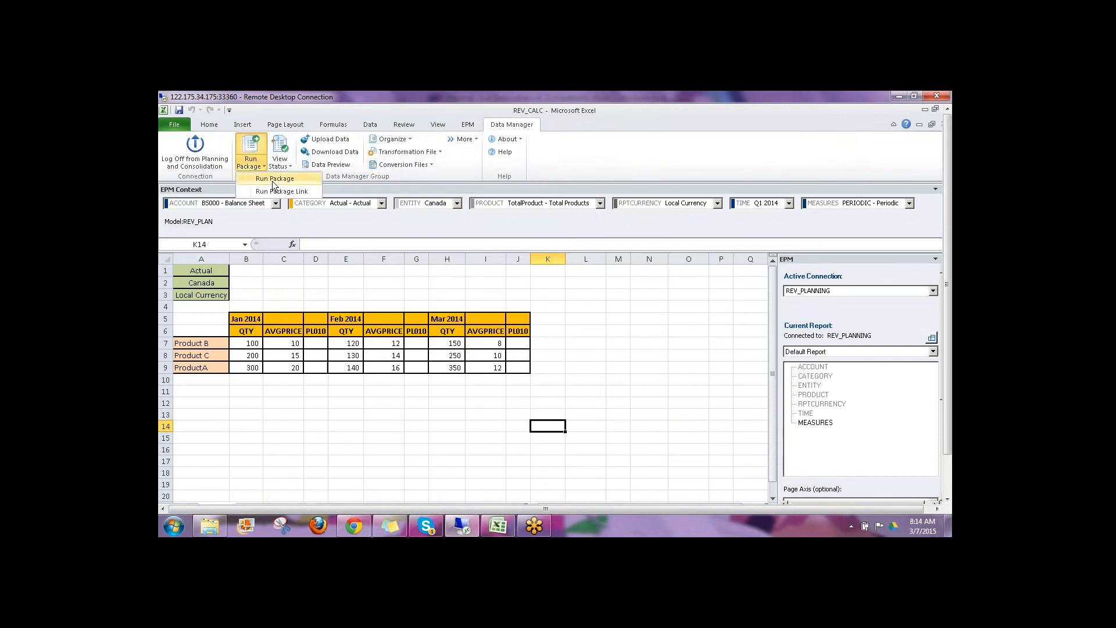
pyautogui.click(273, 180)
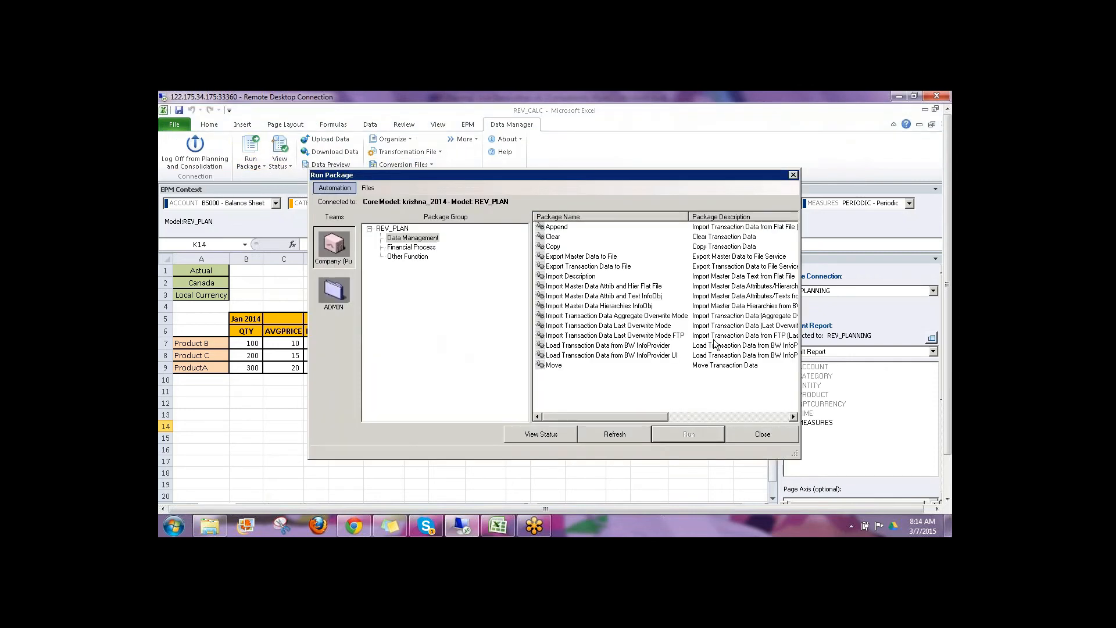
pyautogui.click(407, 256)
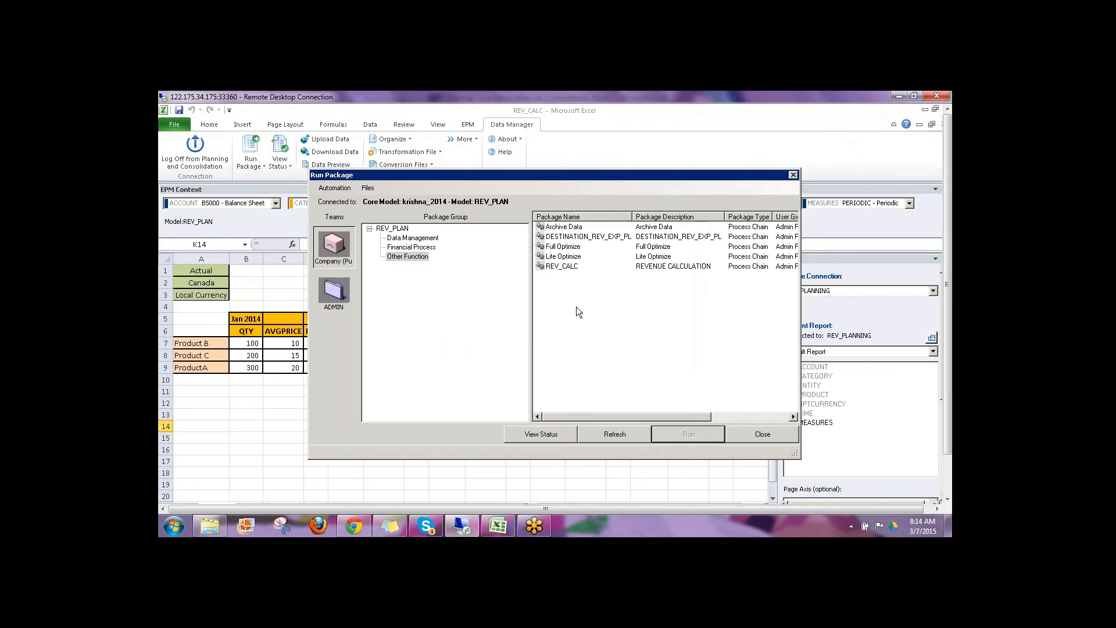
pyautogui.click(561, 267)
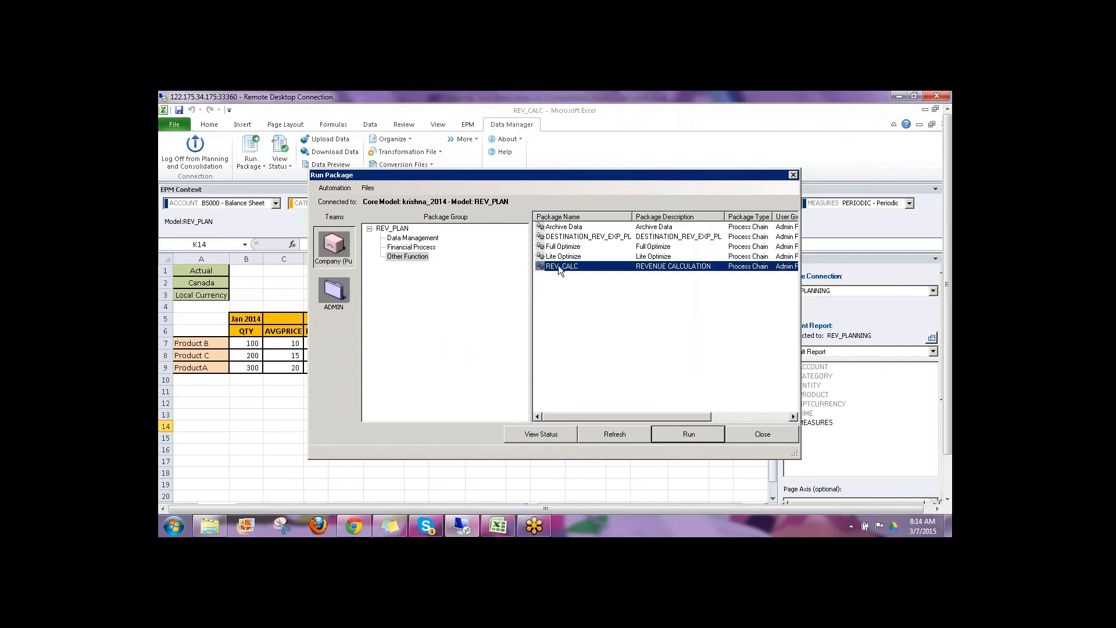
pyautogui.click(736, 432)
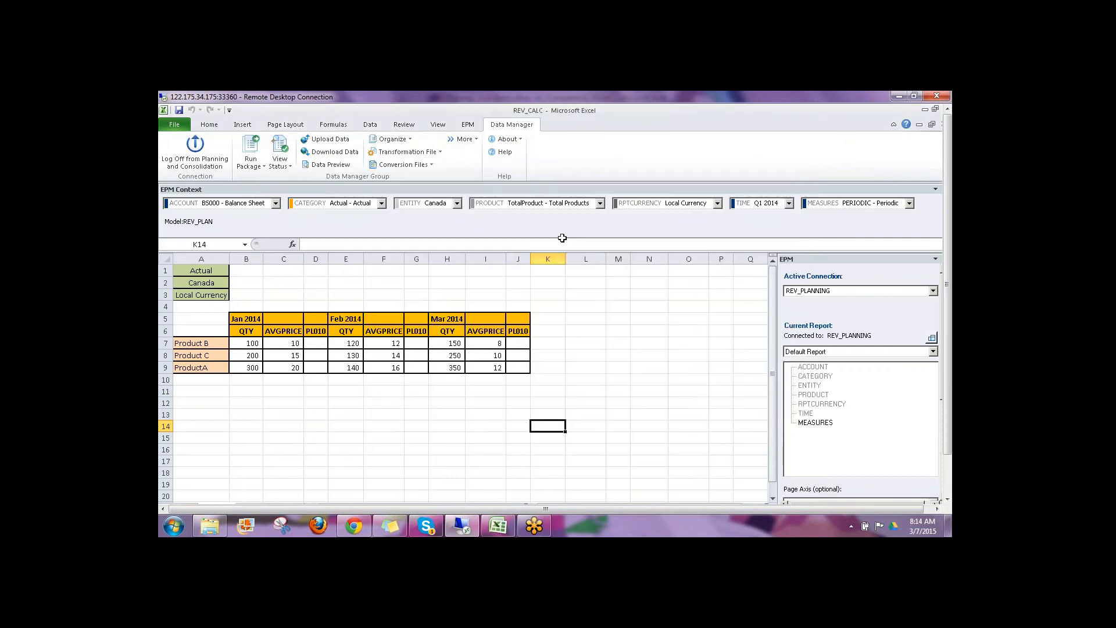
# - Look up the Default Formula Logic process chain for a new package in the Other Function group, and cancel adding the package
pyautogui.click(411, 142)
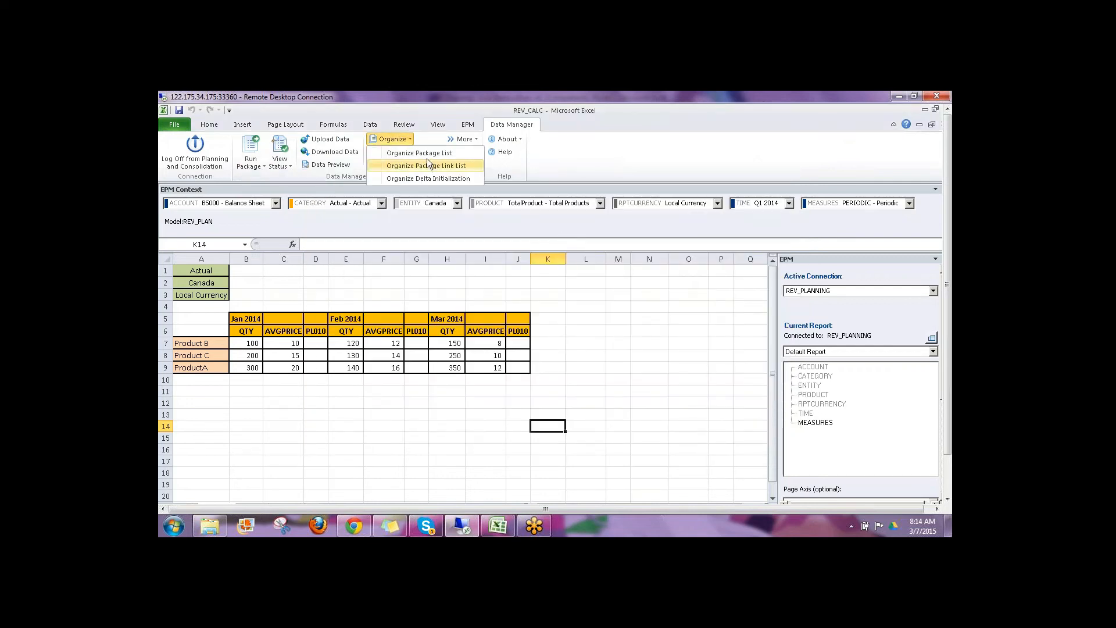
pyautogui.click(429, 154)
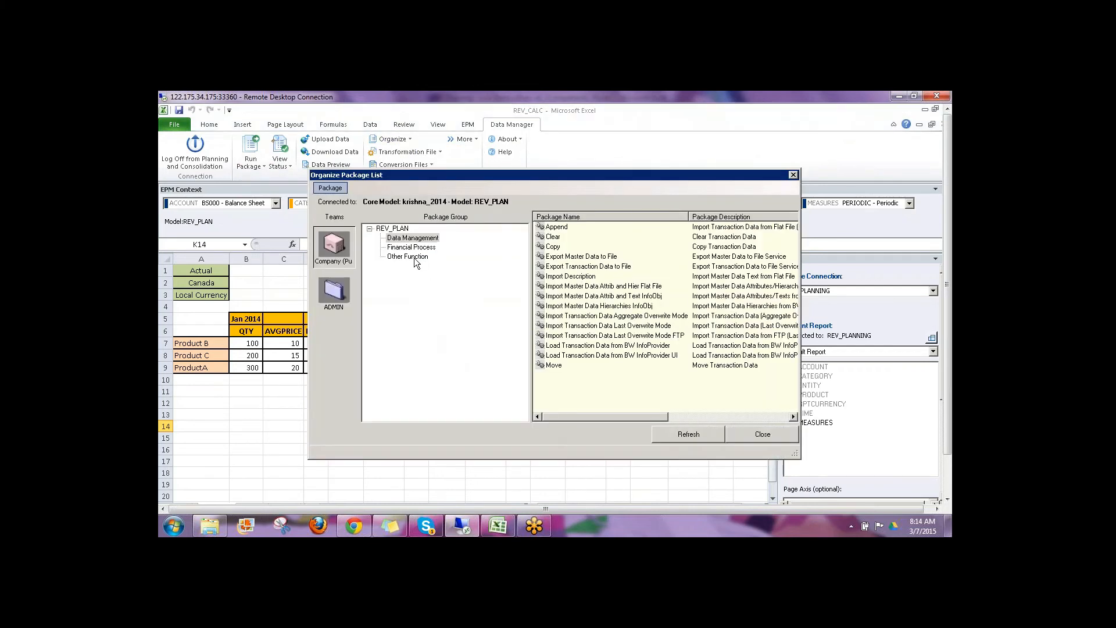
pyautogui.click(407, 257)
pyautogui.rightClick(556, 300)
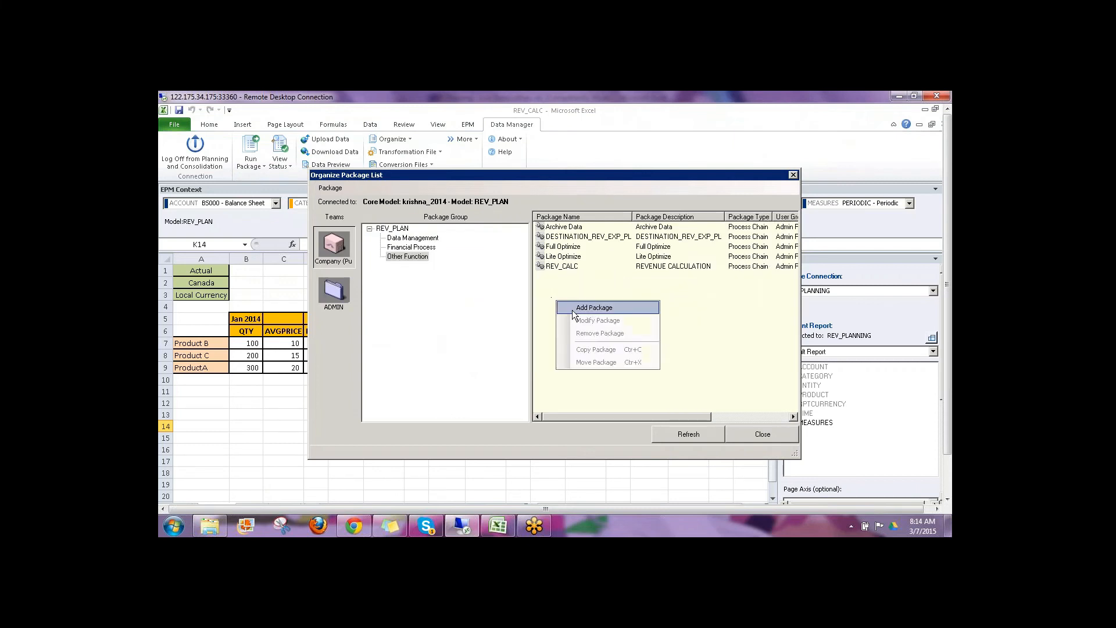
pyautogui.click(573, 309)
pyautogui.click(467, 277)
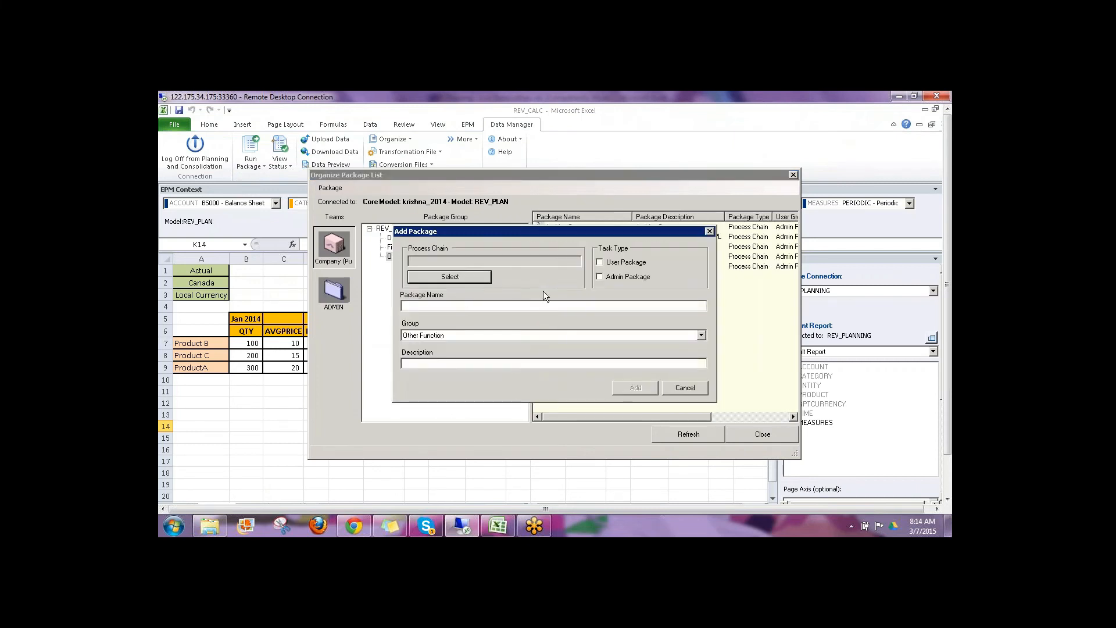
pyautogui.click(438, 254)
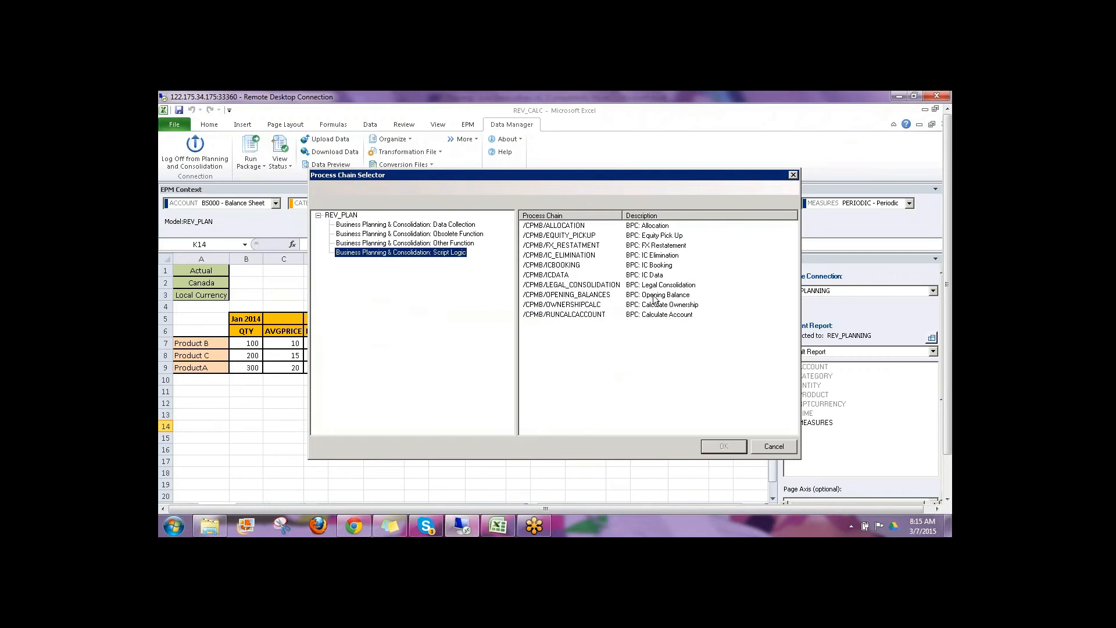
pyautogui.click(438, 245)
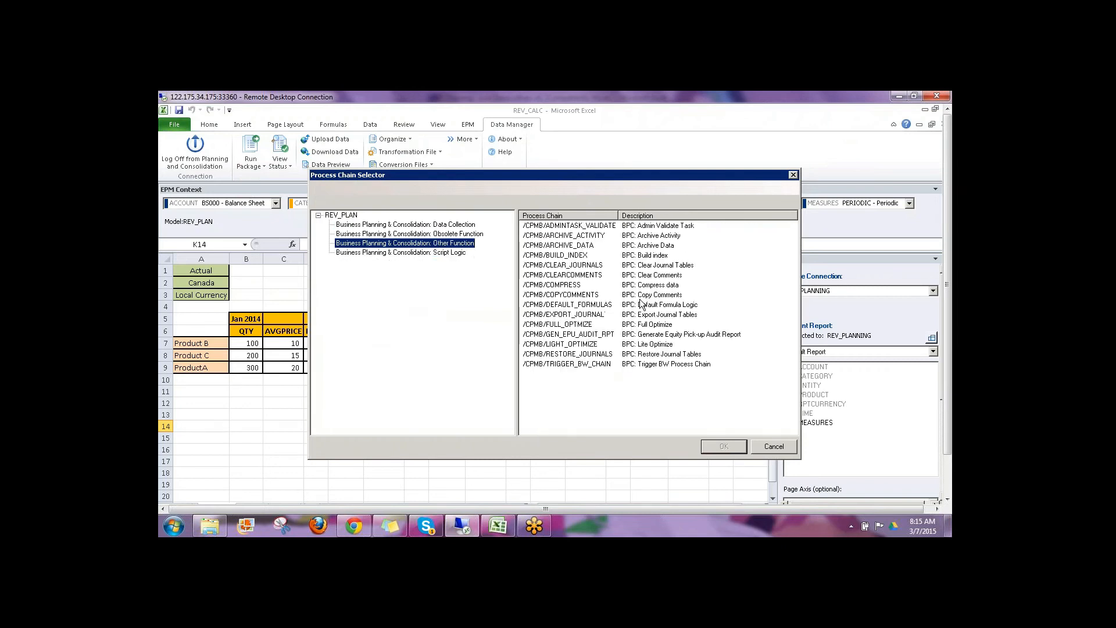
pyautogui.click(659, 307)
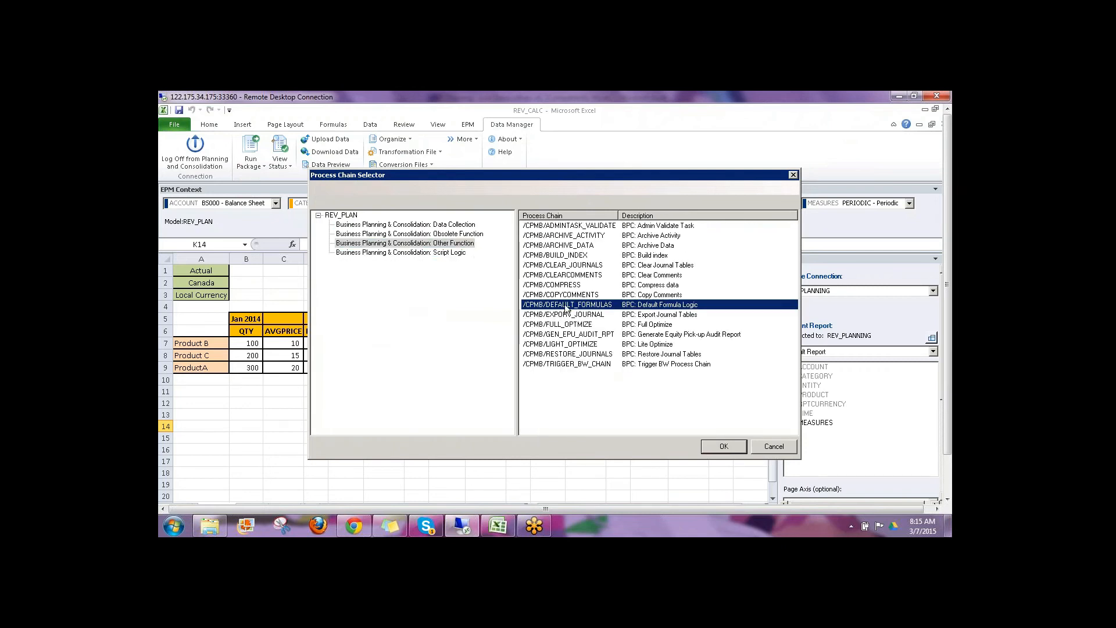
pyautogui.click(766, 447)
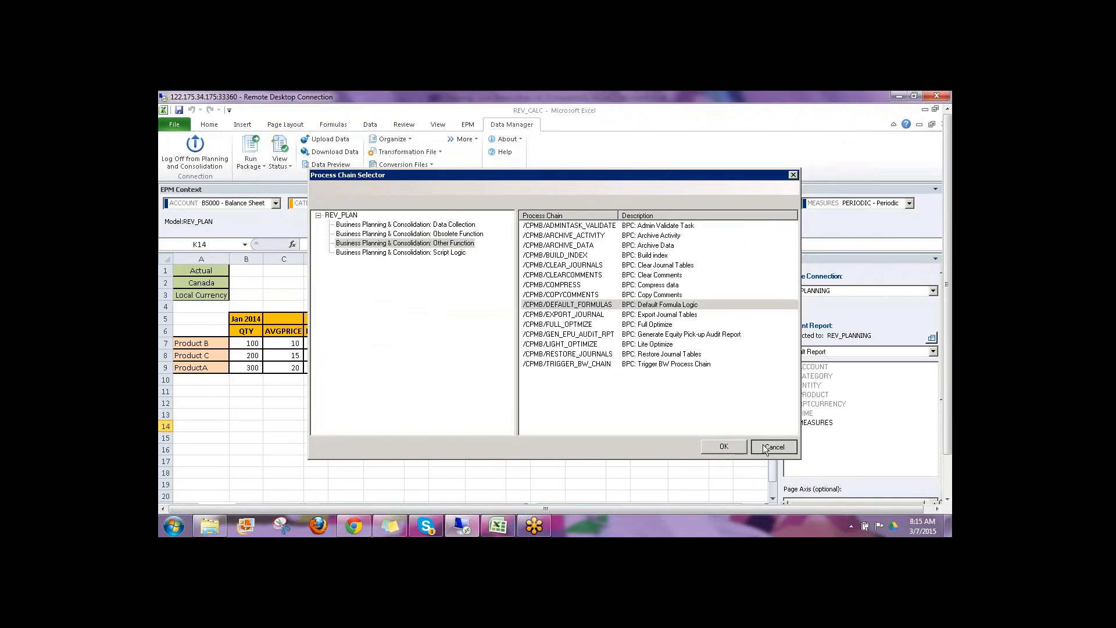
pyautogui.click(672, 389)
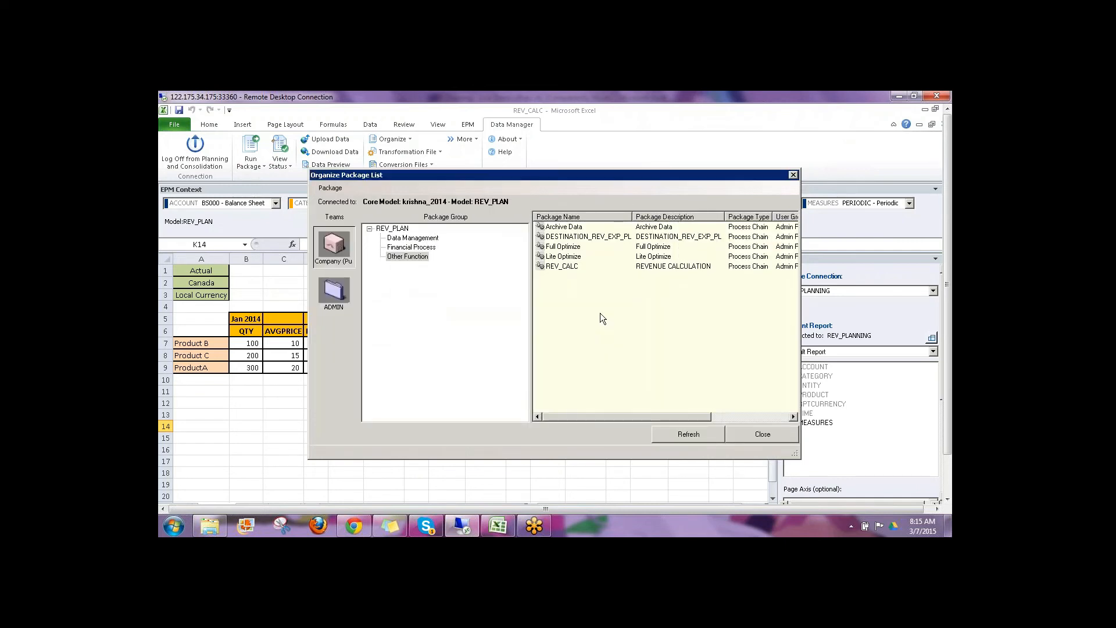
# - Open the REV_CALC package for modification, check the REV.LGF logic file name in its advanced script, and confirm the script
pyautogui.click(564, 266)
pyautogui.rightClick(564, 266)
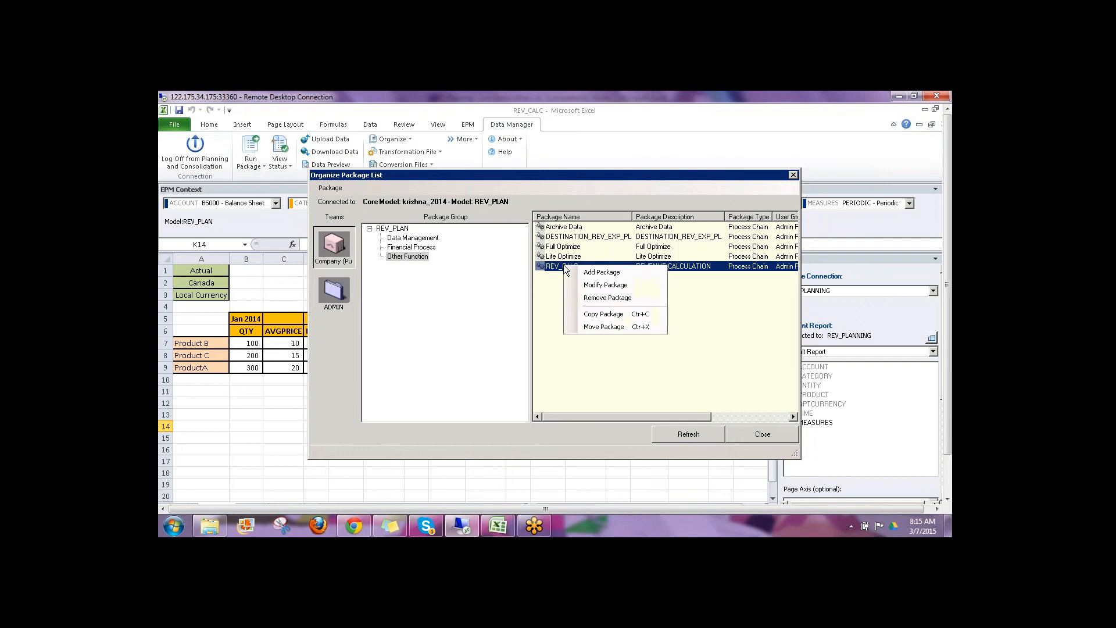
pyautogui.click(592, 285)
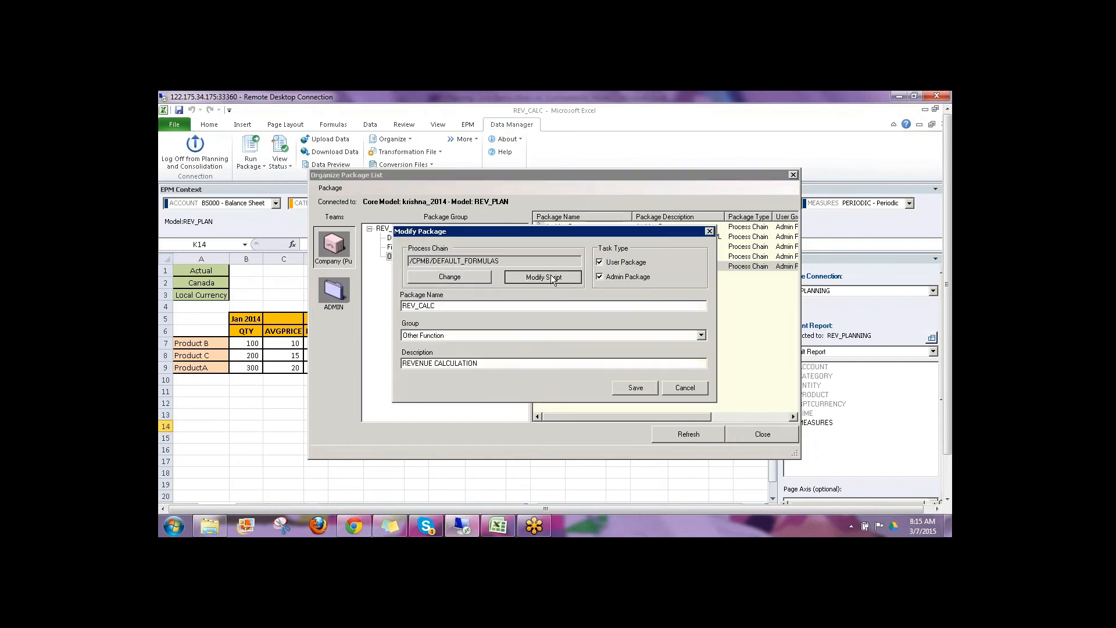
pyautogui.click(776, 140)
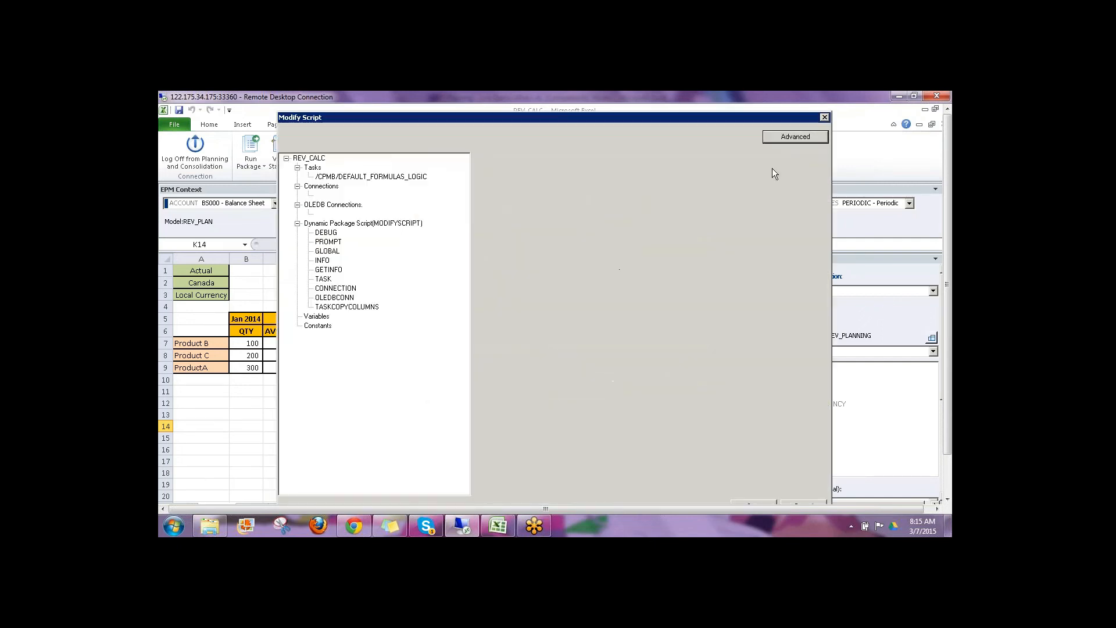
pyautogui.moveTo(659, 251); pyautogui.dragTo(685, 251)
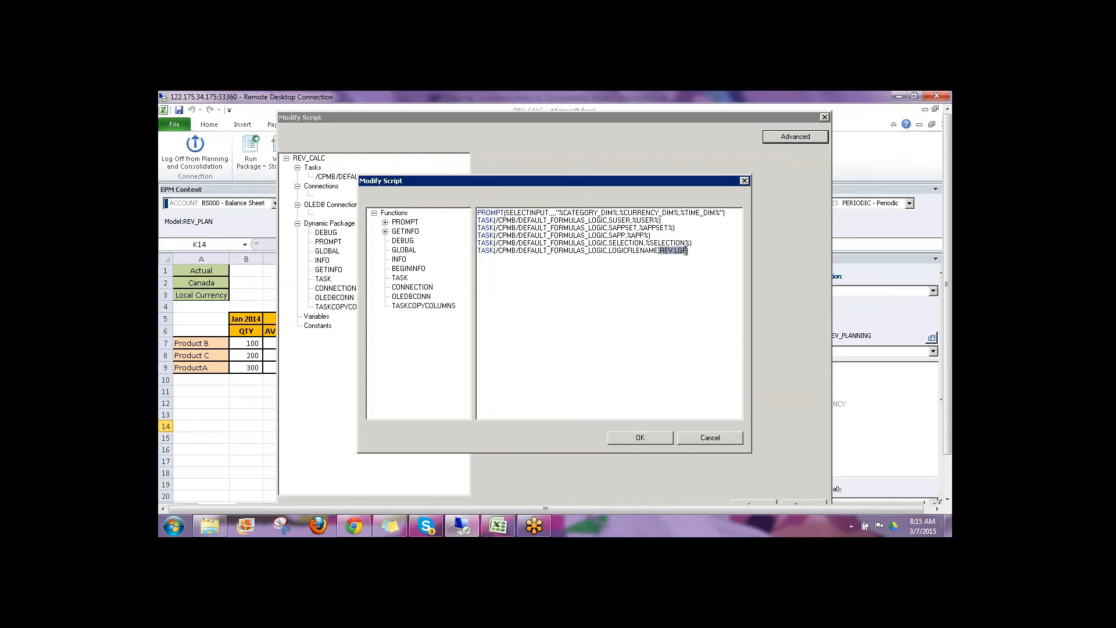
pyautogui.click(669, 435)
pyautogui.moveTo(949, 384); pyautogui.dragTo(948, 417)
pyautogui.click(760, 469)
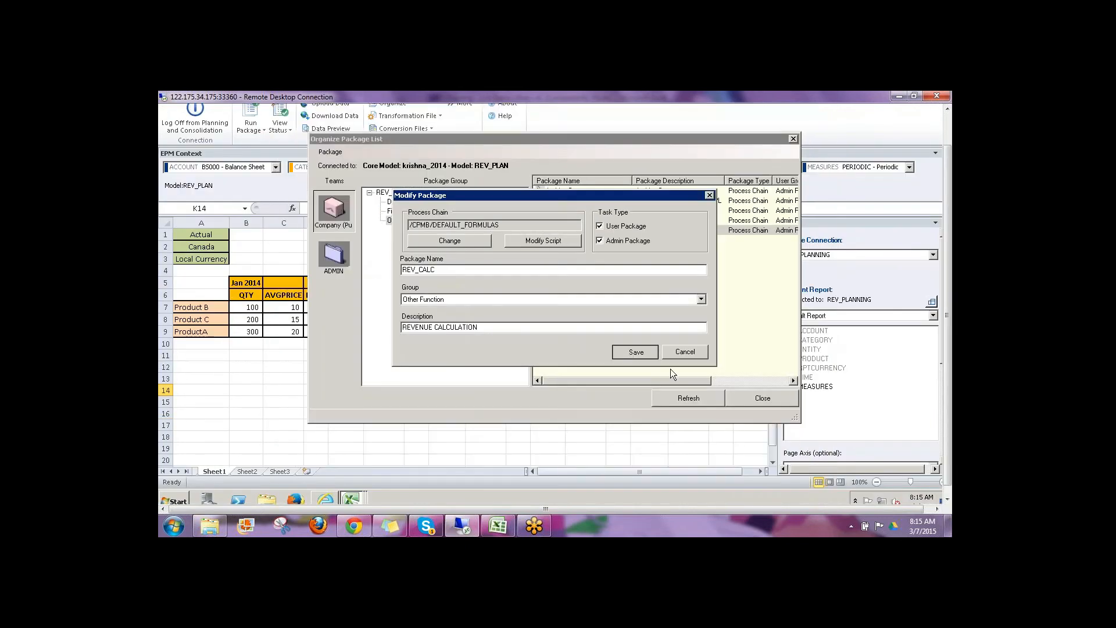
# - Save the REV_CALC package, refresh the package list, and close it
pyautogui.click(635, 351)
pyautogui.click(689, 399)
pyautogui.click(762, 398)
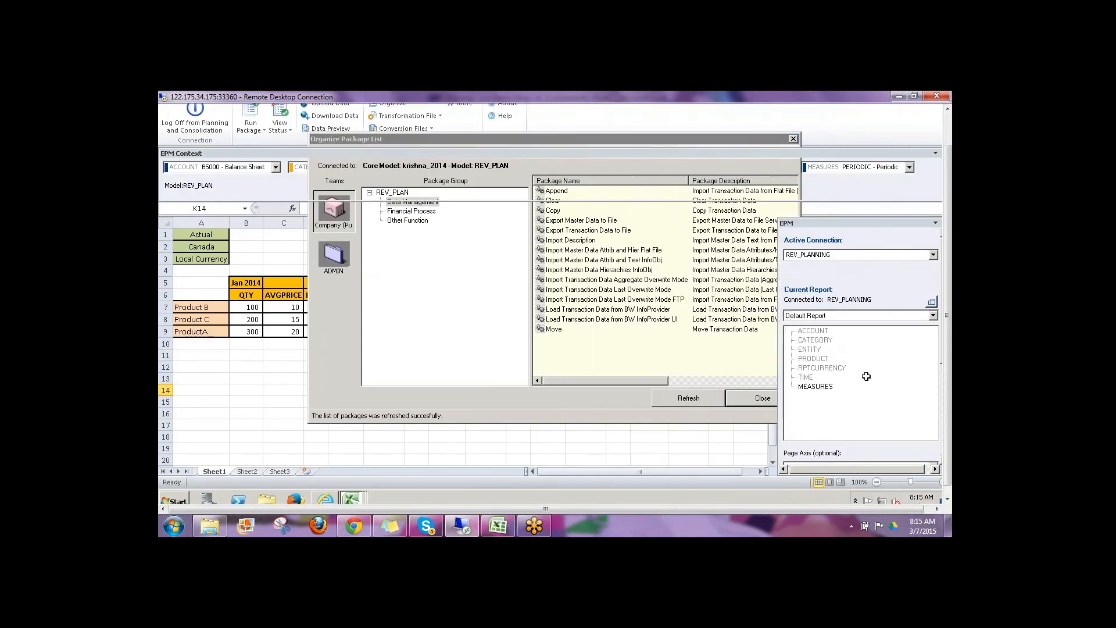
pyautogui.moveTo(947, 359); pyautogui.dragTo(948, 329)
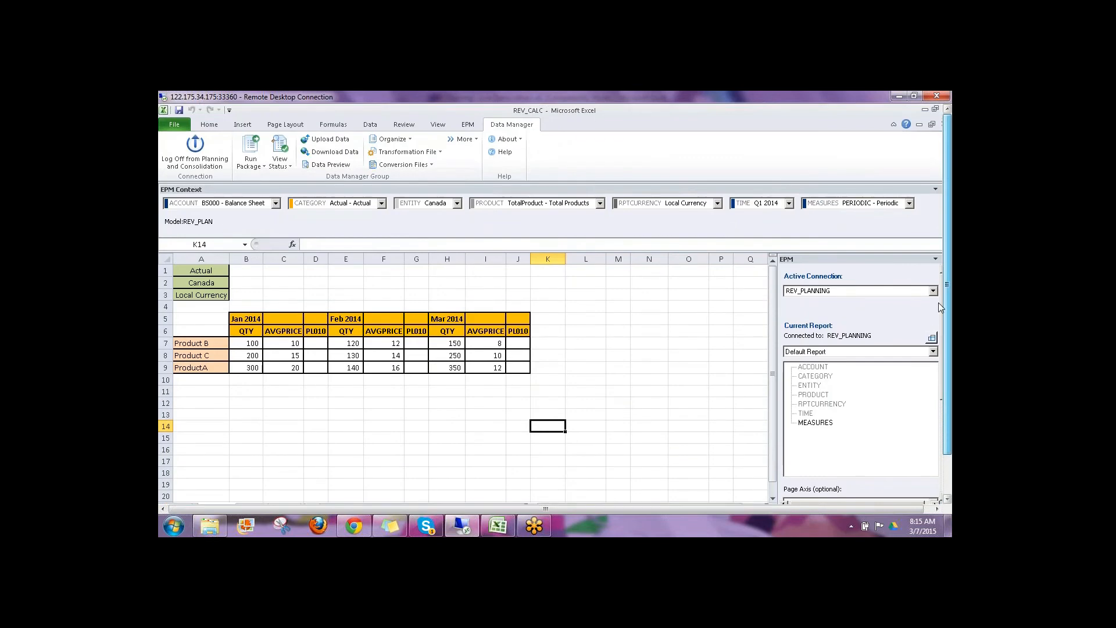
# - Run the REV_CALC package immediately for category Actual, currency LC and periods 2014.01, 2014.02 and 2014.03
pyautogui.click(469, 125)
pyautogui.moveTo(316, 331); pyautogui.dragTo(317, 368)
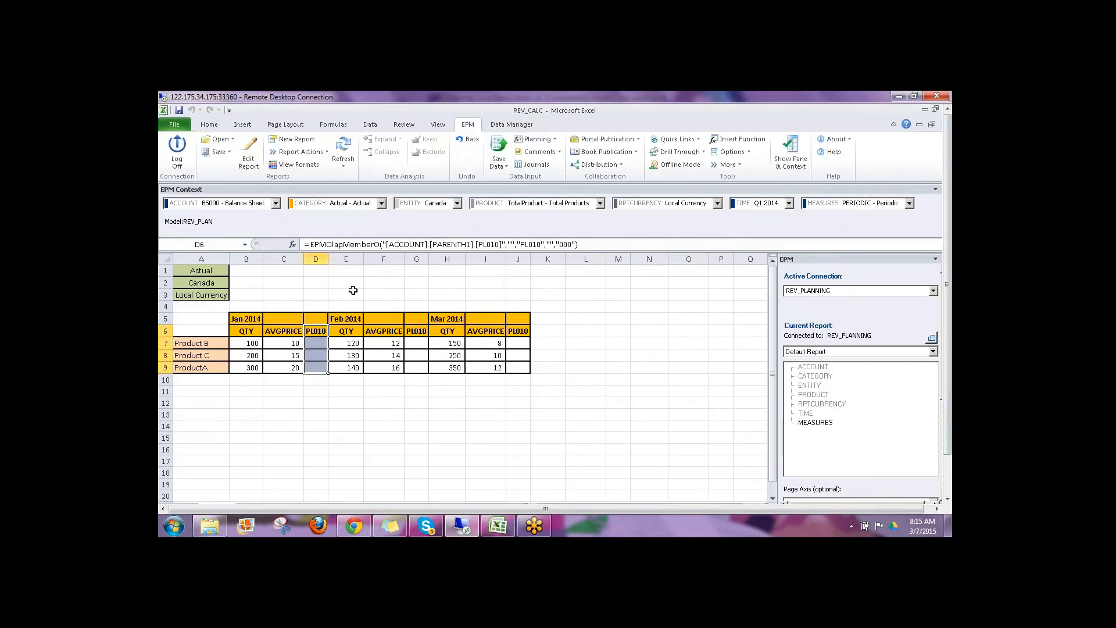
pyautogui.click(508, 124)
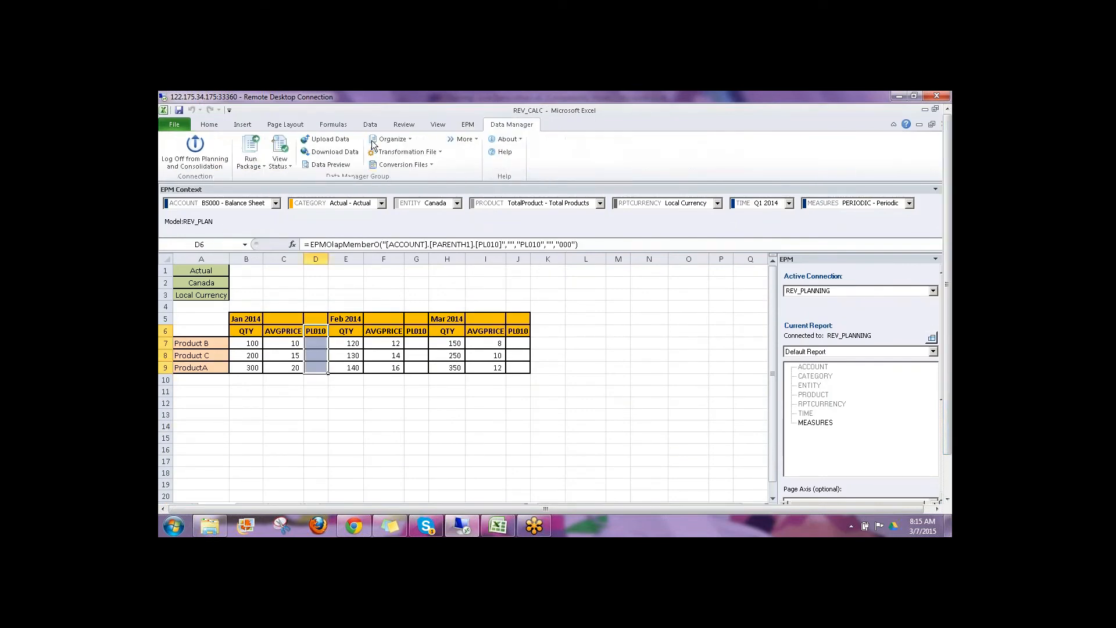
pyautogui.click(262, 168)
pyautogui.click(271, 182)
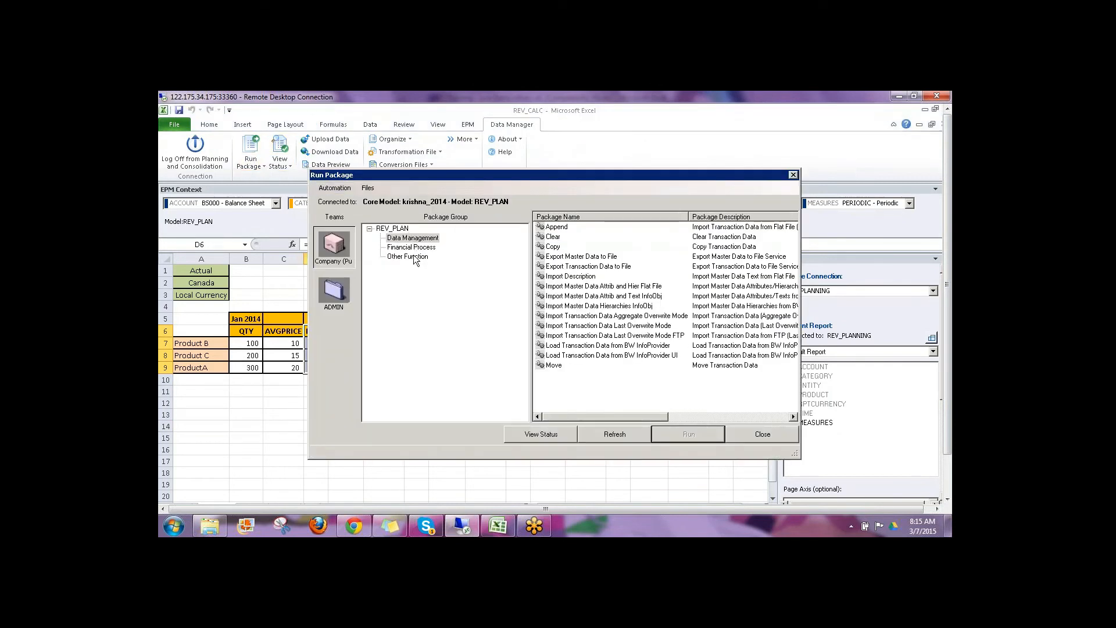
pyautogui.click(407, 256)
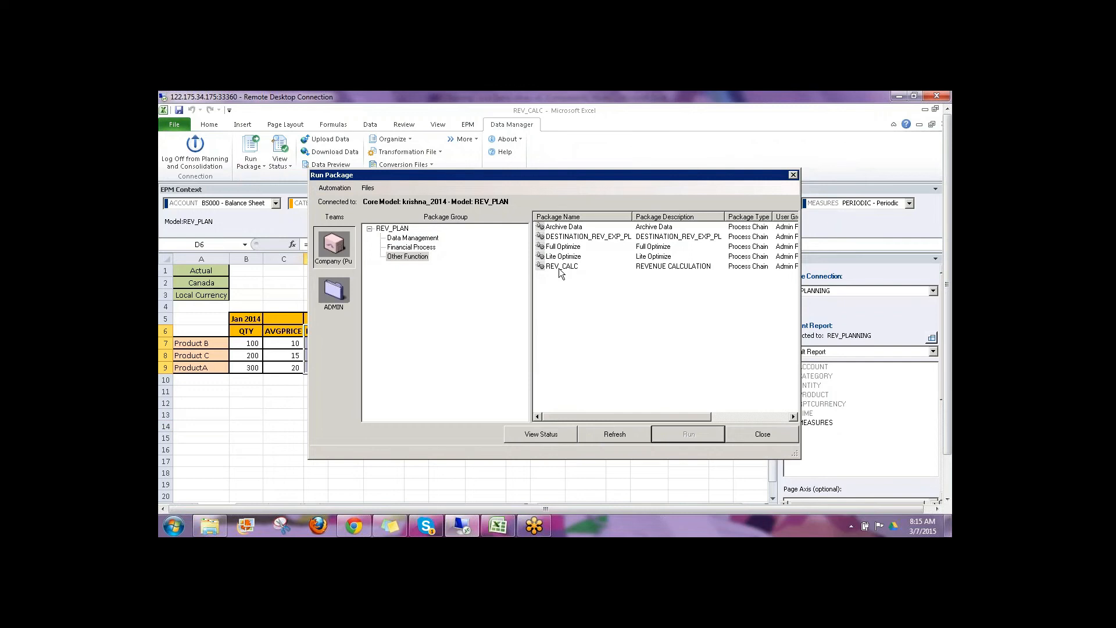
pyautogui.click(560, 271)
pyautogui.click(677, 433)
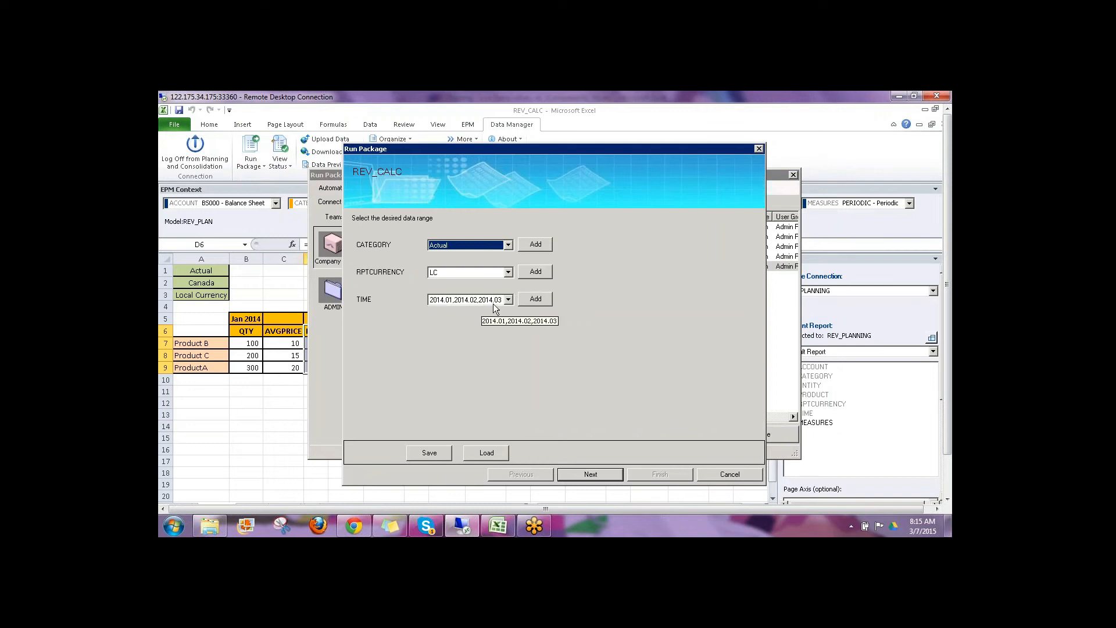
pyautogui.click(591, 474)
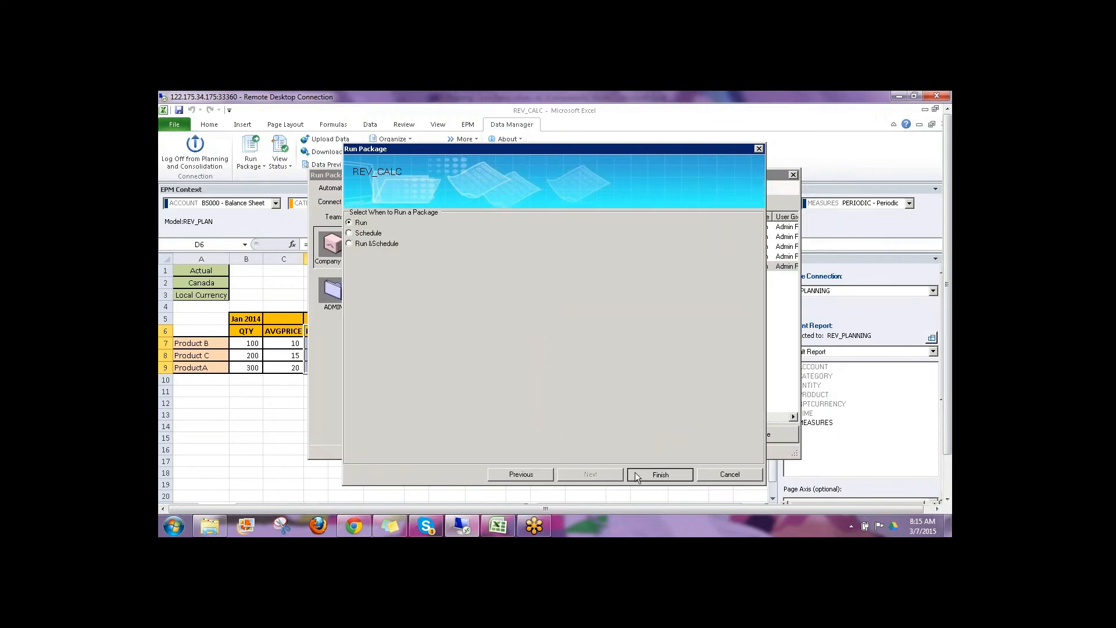
pyautogui.click(637, 476)
pyautogui.press('Return')
# - Check the package status list and the detail log of the earliest REV_CALC run, and close the package windows
pyautogui.click(612, 437)
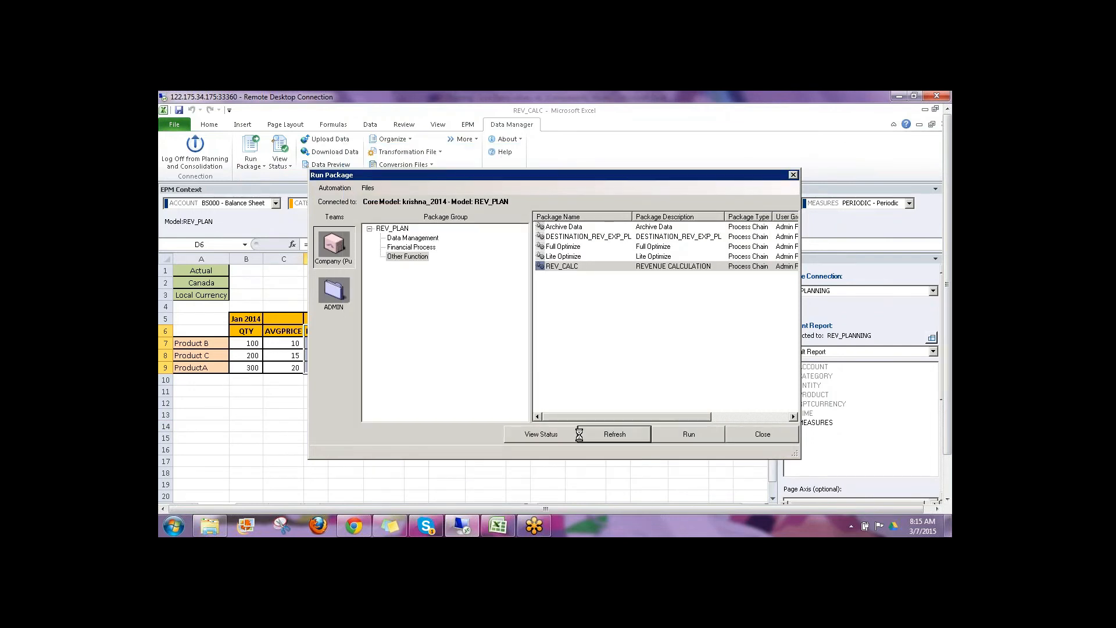
pyautogui.click(547, 435)
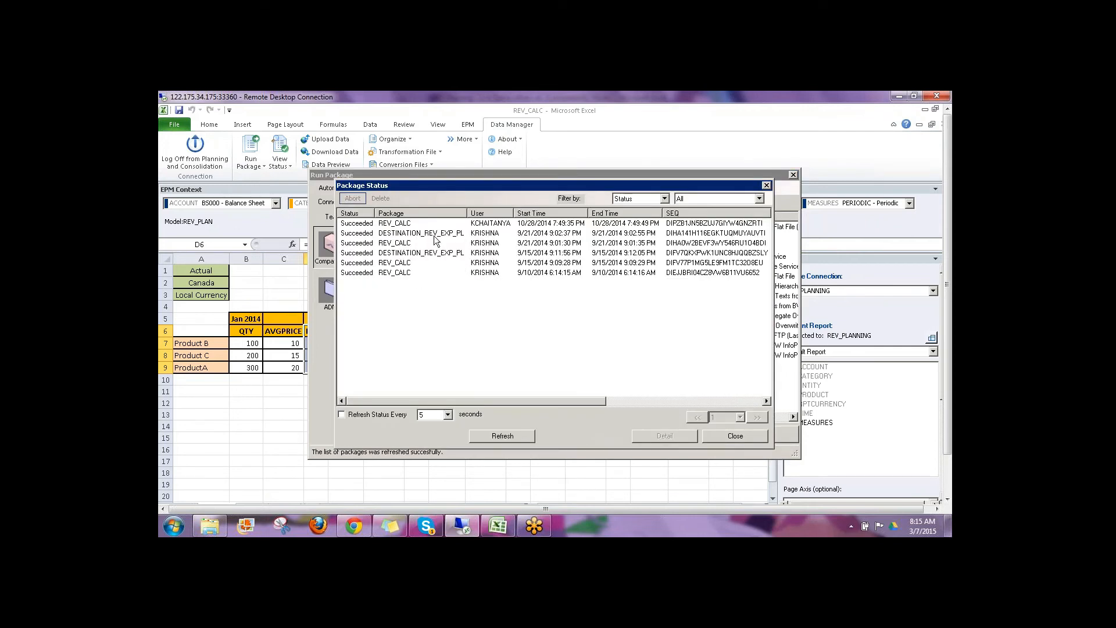
pyautogui.doubleClick(493, 273)
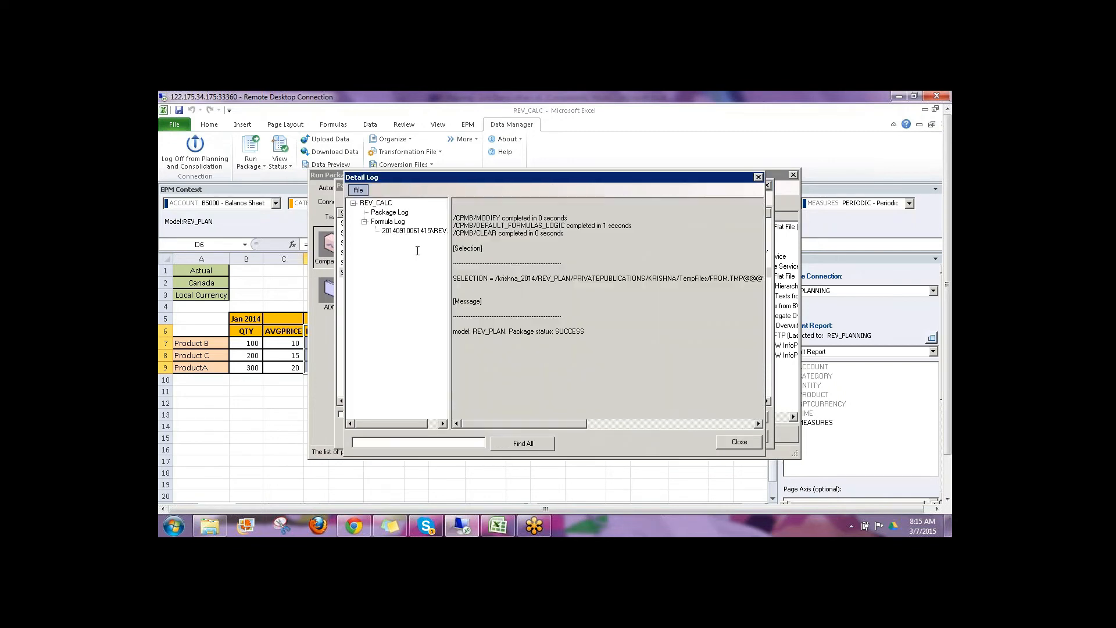
pyautogui.click(741, 442)
pyautogui.click(753, 431)
pyautogui.click(761, 435)
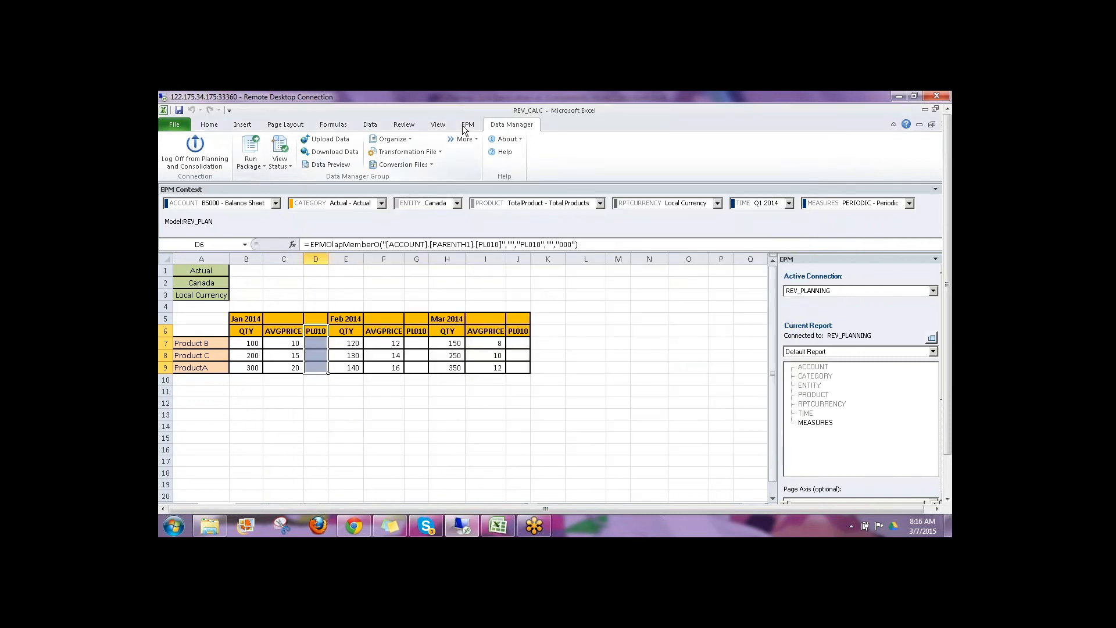
# - Refresh the report to retrieve the calculated PL010 revenue, and check the Jan 2014 value for Product B
pyautogui.click(468, 124)
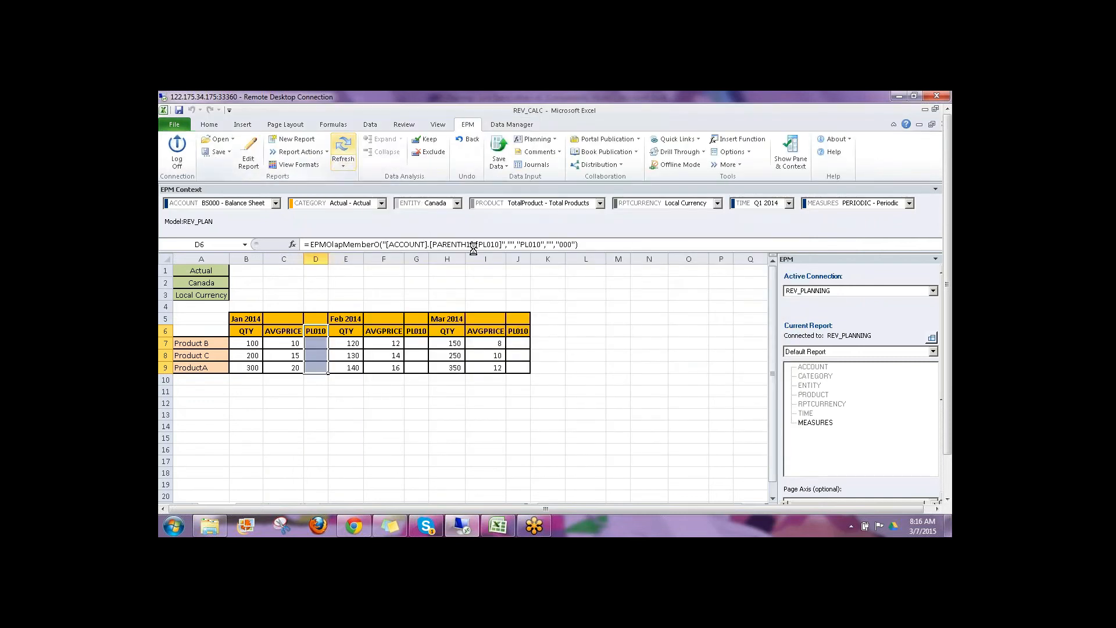
pyautogui.click(342, 148)
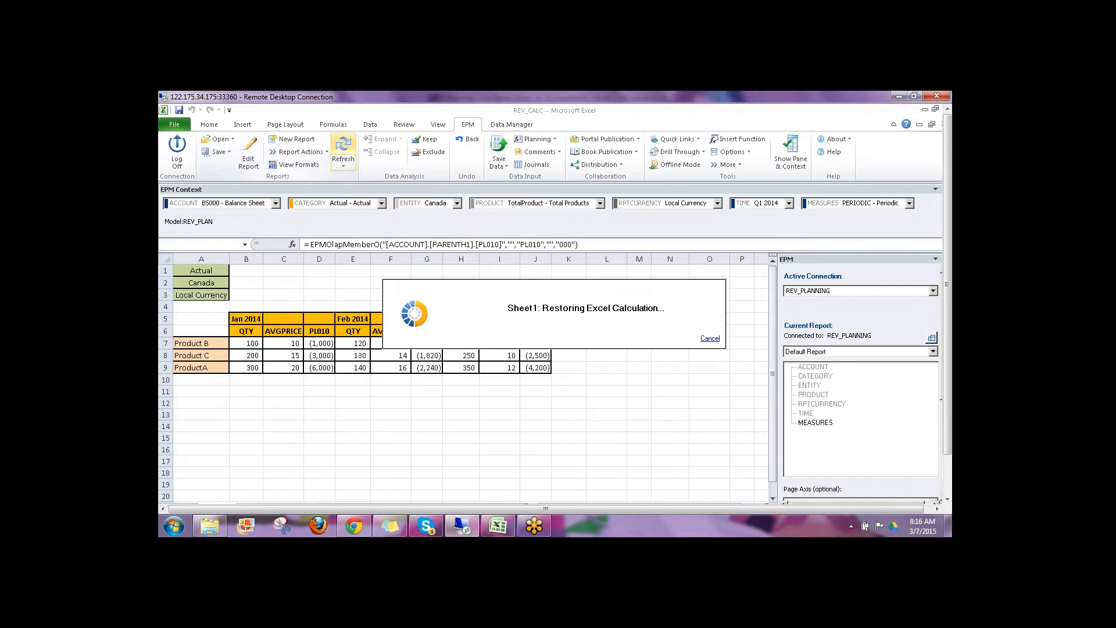
pyautogui.click(319, 343)
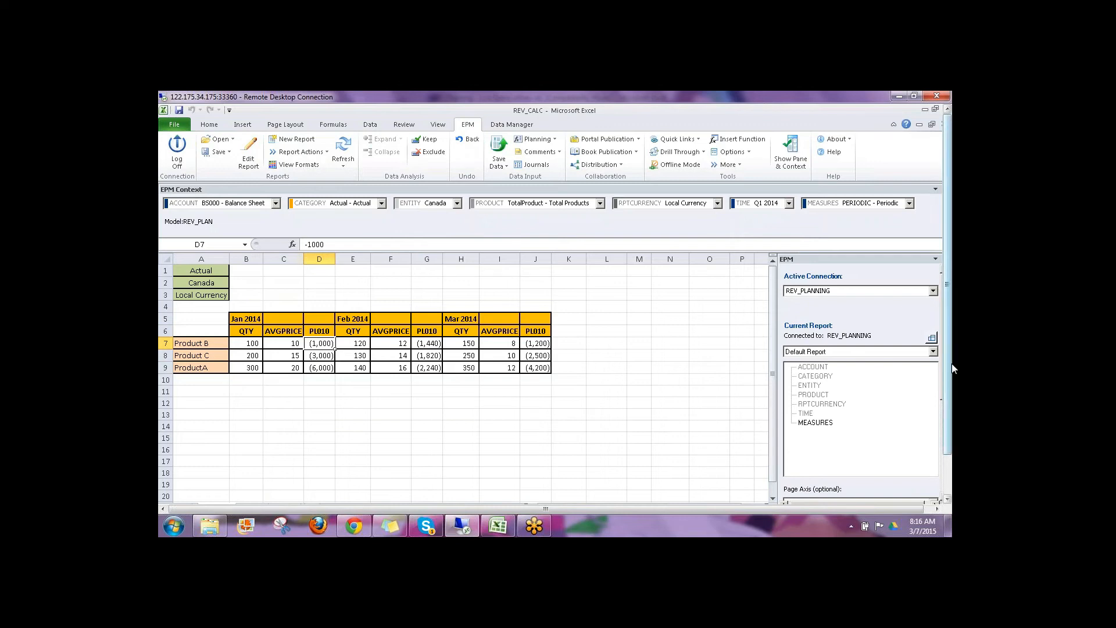
# - Check the Jan 2014 PL010 revenue of Product B and Product C against their quantity and average price
pyautogui.moveTo(951, 364); pyautogui.dragTo(951, 400)
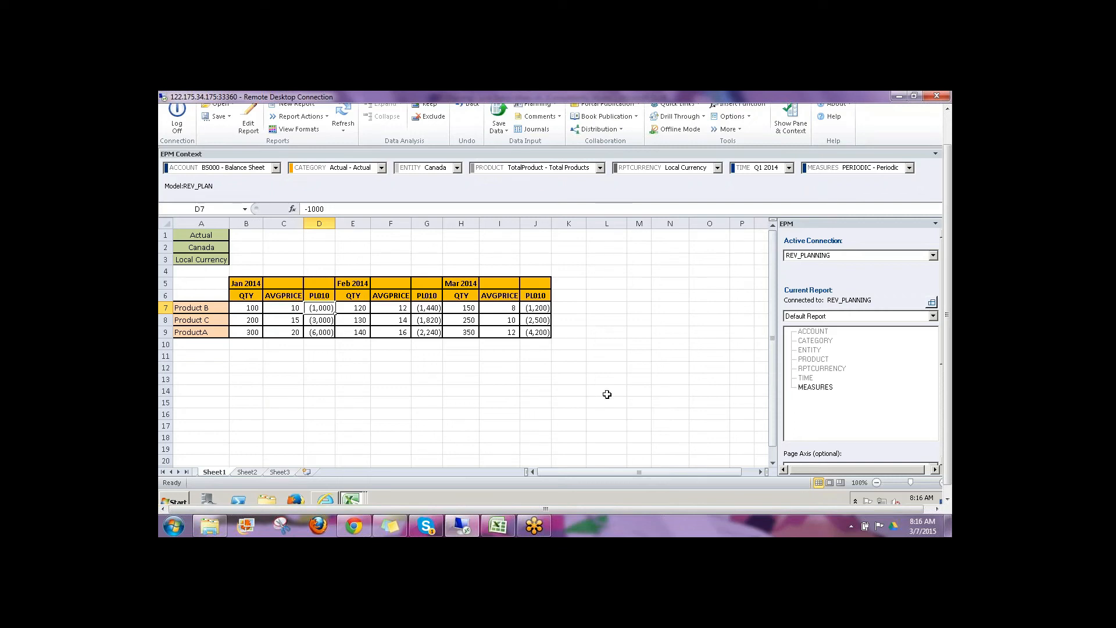
pyautogui.click(579, 306)
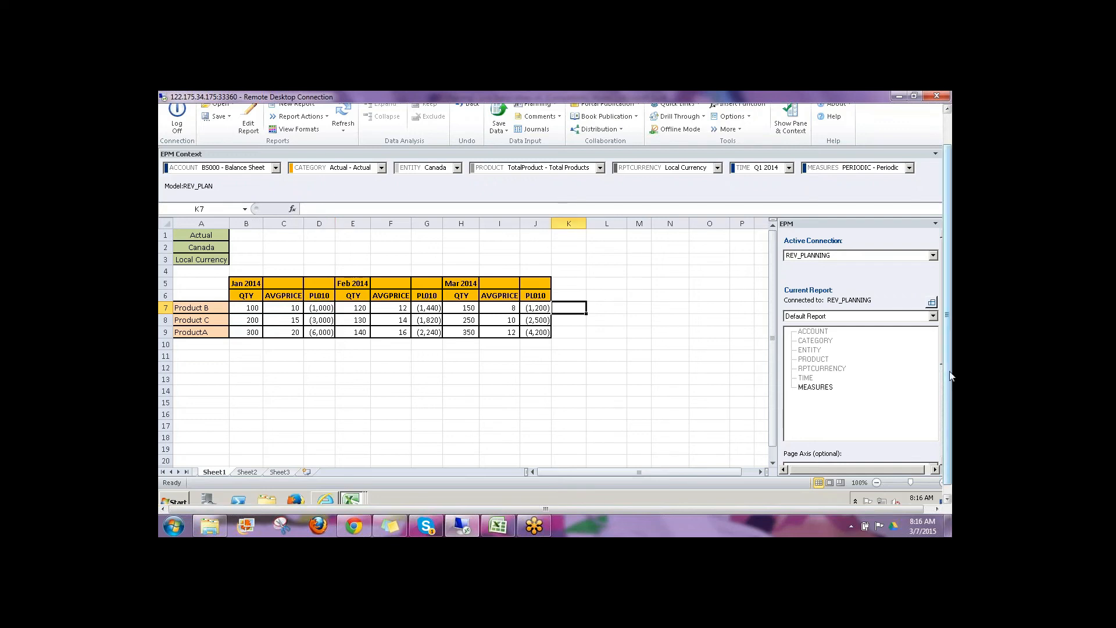
pyautogui.scroll(2, 952, 375)
pyautogui.click(251, 308)
pyautogui.click(297, 344)
pyautogui.click(327, 345)
pyautogui.click(252, 354)
pyautogui.click(329, 357)
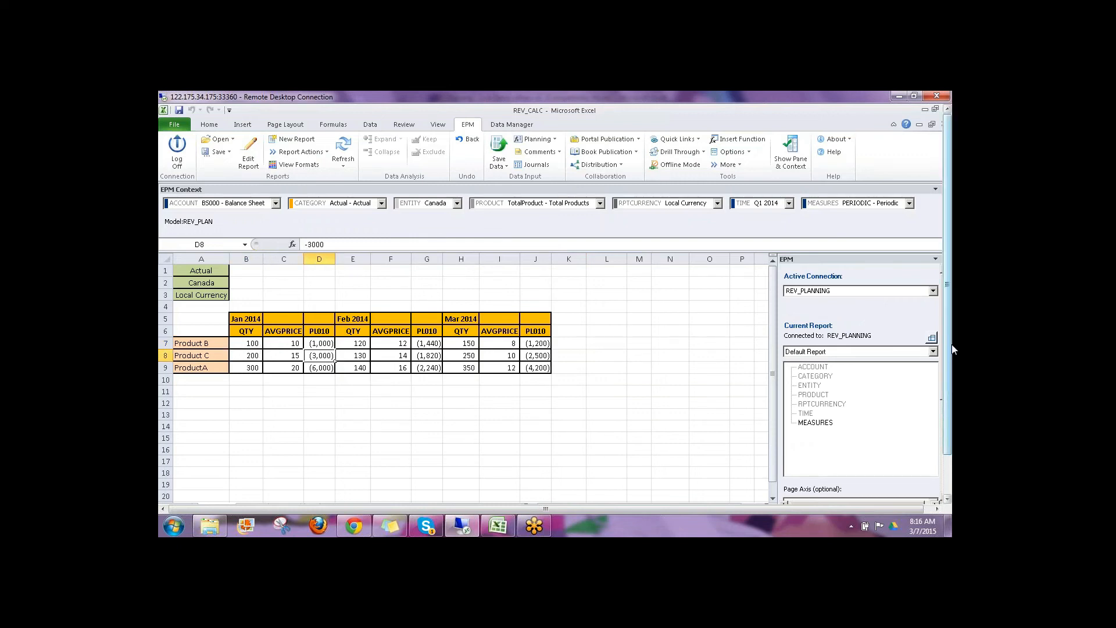
# - Switch to the EXP_CALC workbook and refresh its expense report to check the PL010 columns
pyautogui.scroll(-2, 954, 348)
pyautogui.moveTo(351, 491)
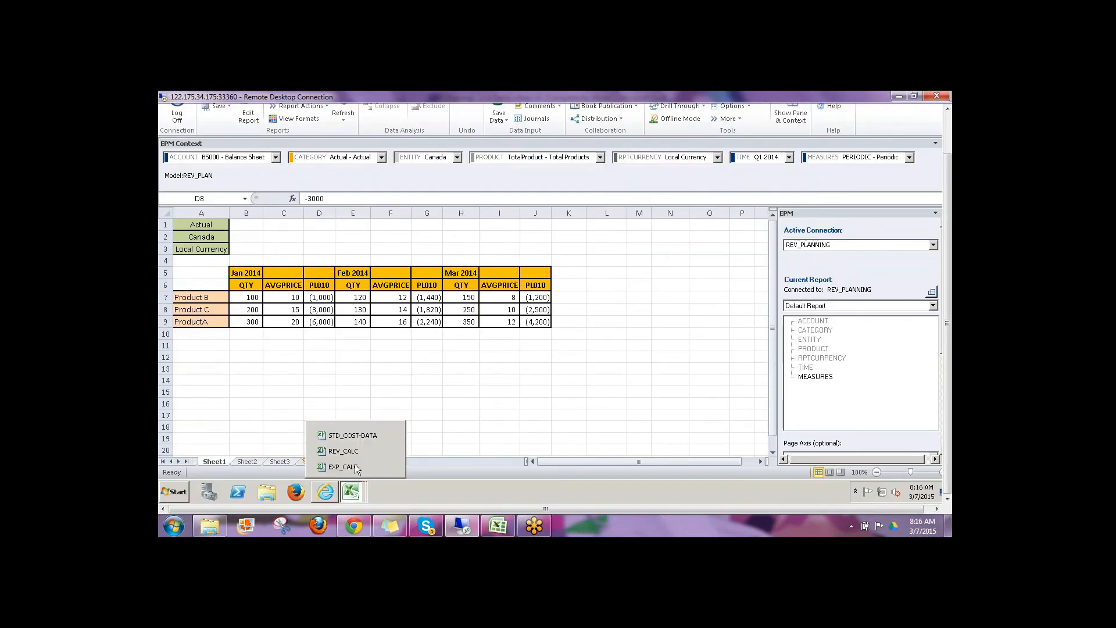
pyautogui.click(344, 467)
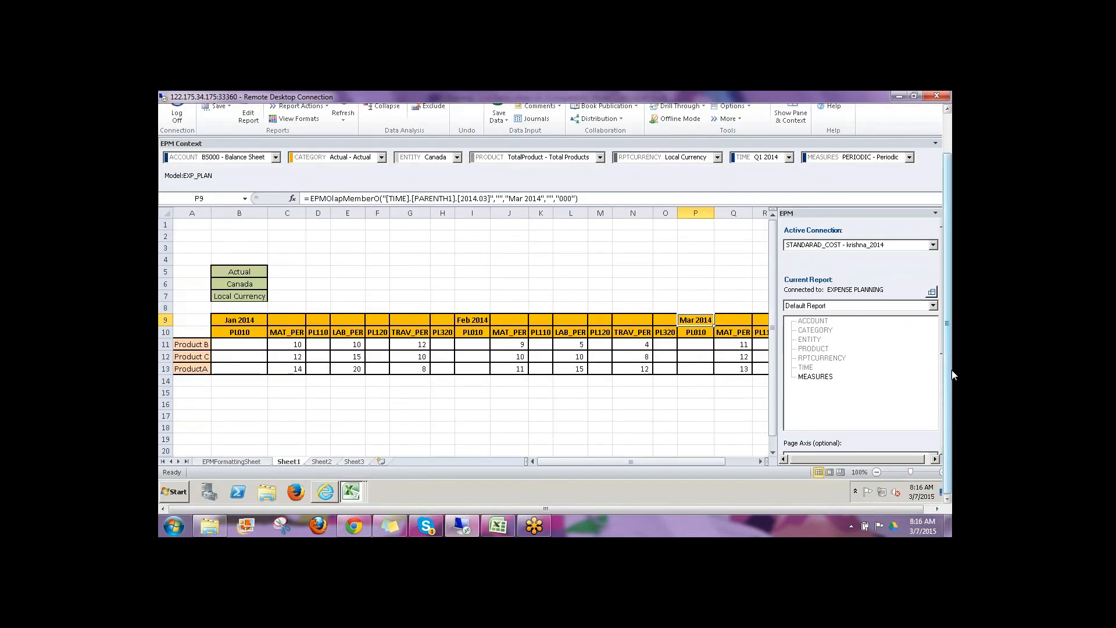
pyautogui.scroll(2, 952, 370)
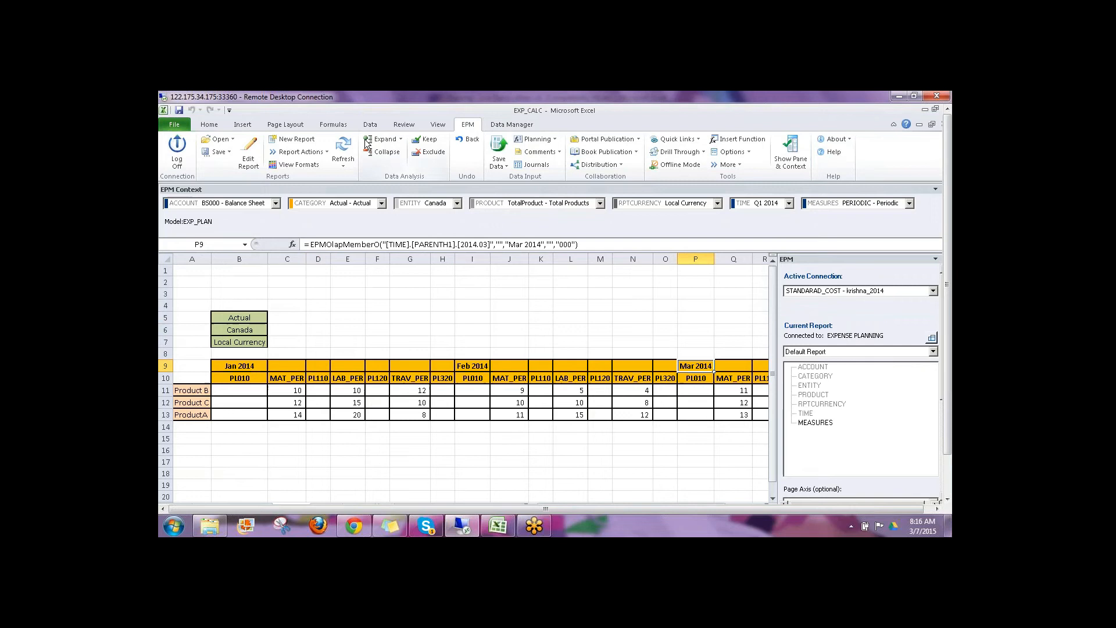
pyautogui.click(343, 146)
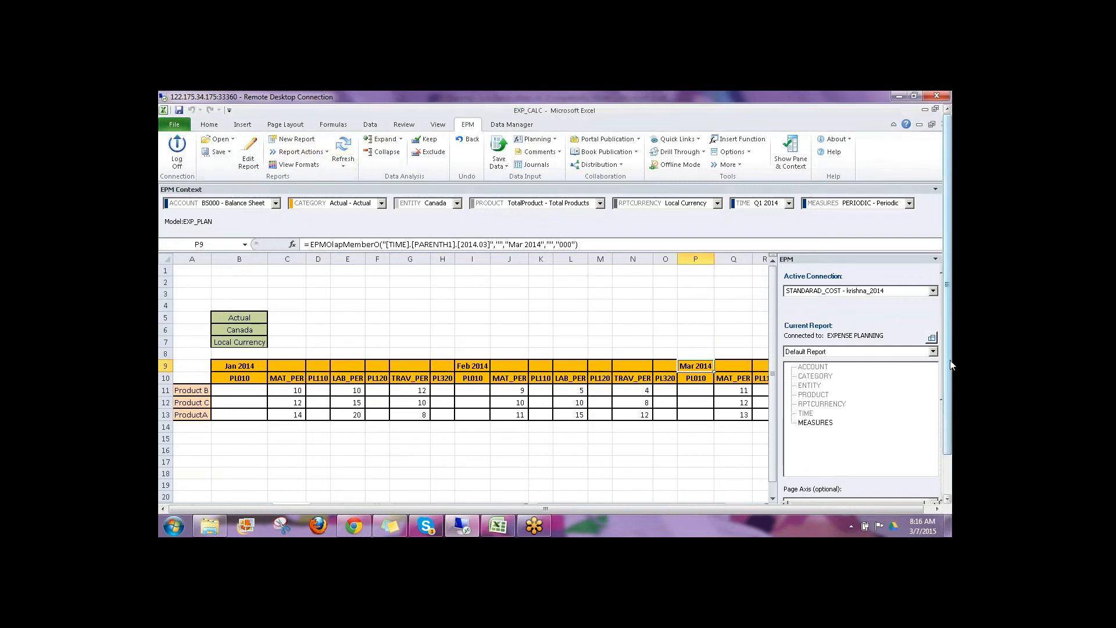
# - Return to the REV_CALC workbook and select the Jan 2014 PL010 values of all three products
pyautogui.scroll(-2, 951, 365)
pyautogui.click(351, 492)
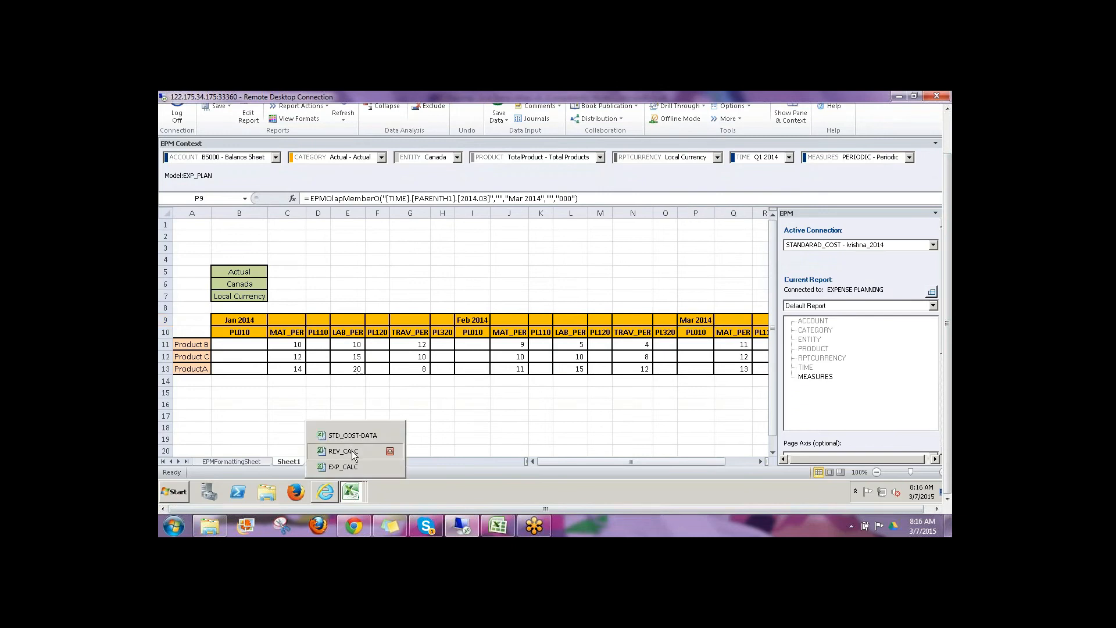
pyautogui.click(354, 452)
pyautogui.click(599, 347)
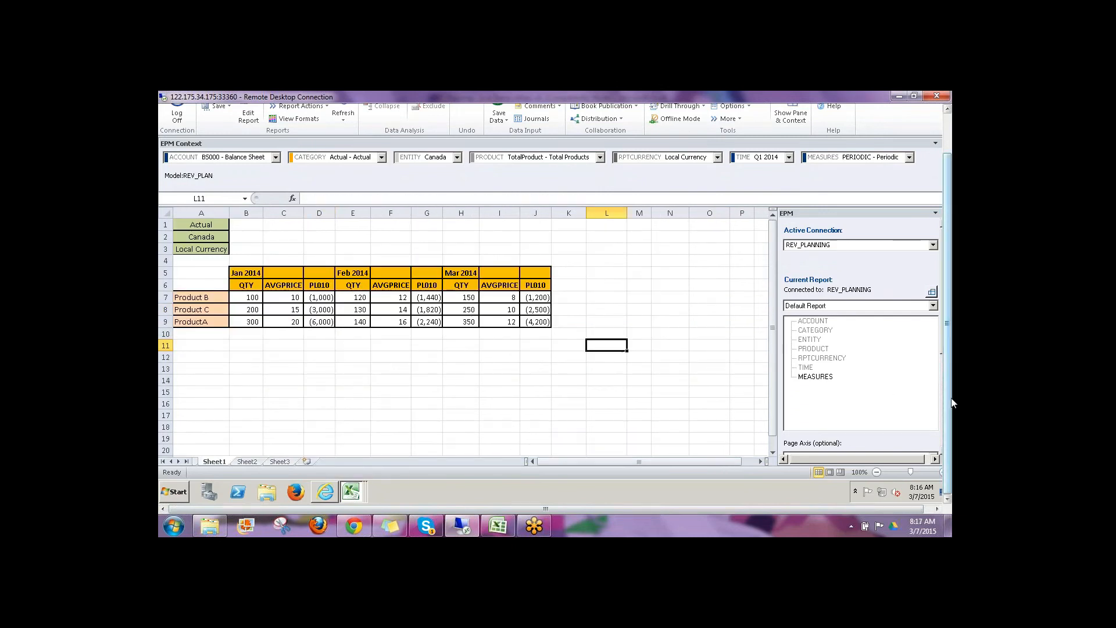
pyautogui.scroll(2, 952, 394)
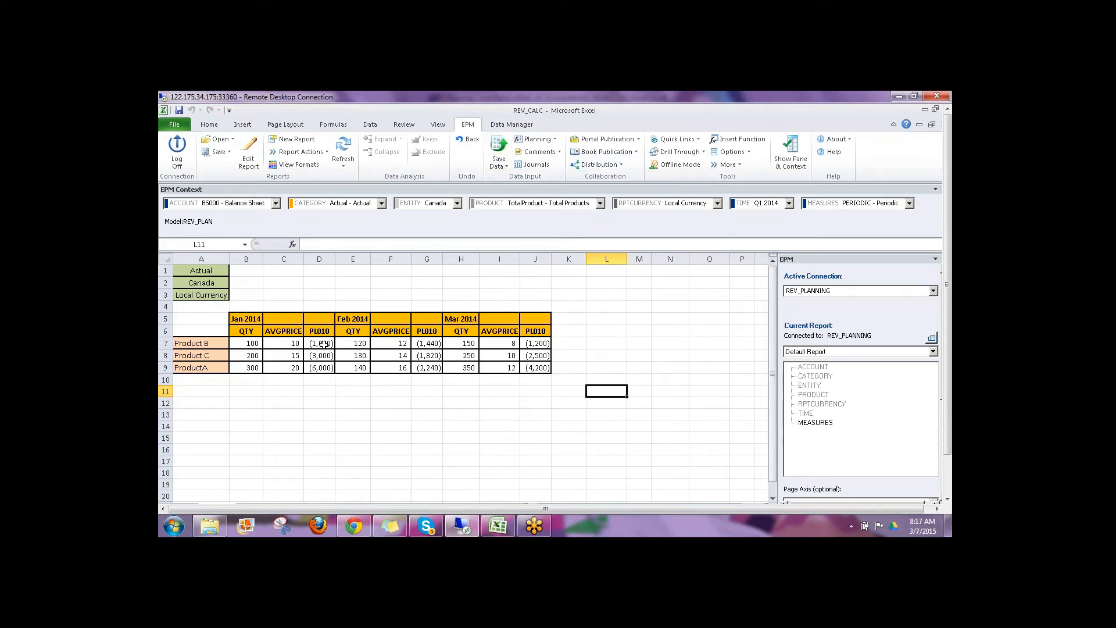
pyautogui.moveTo(315, 343); pyautogui.dragTo(321, 369)
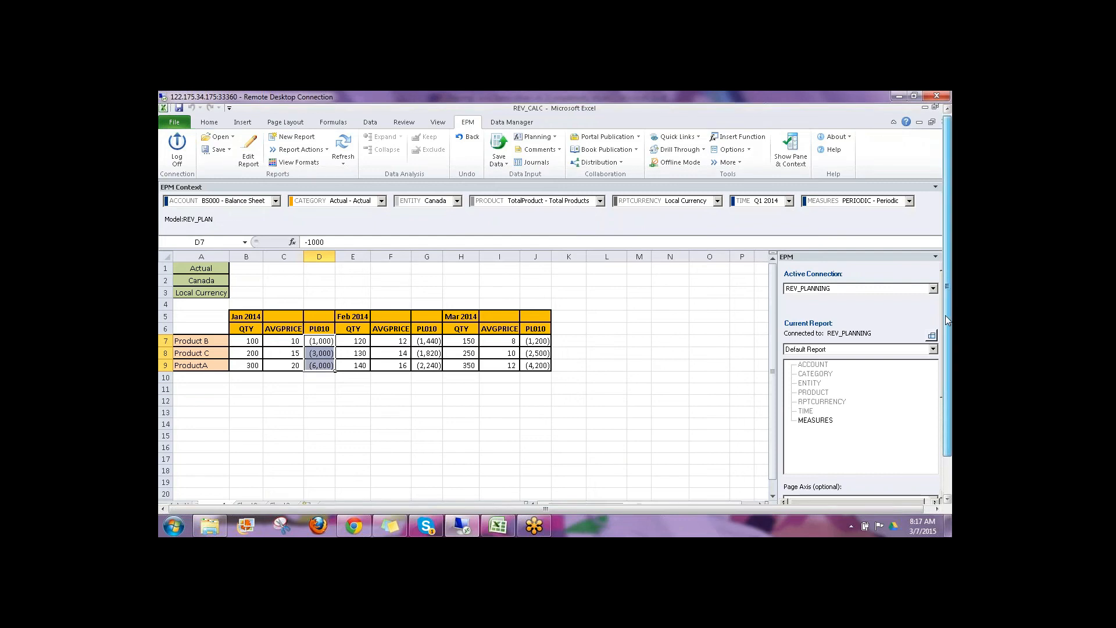
# - Switch to the Training - Live Demo others.xls workbook and review the revenue box and the REV-PL-EXP-Using DM Package note in the planning diagram
pyautogui.moveTo(947, 312); pyautogui.dragTo(947, 358)
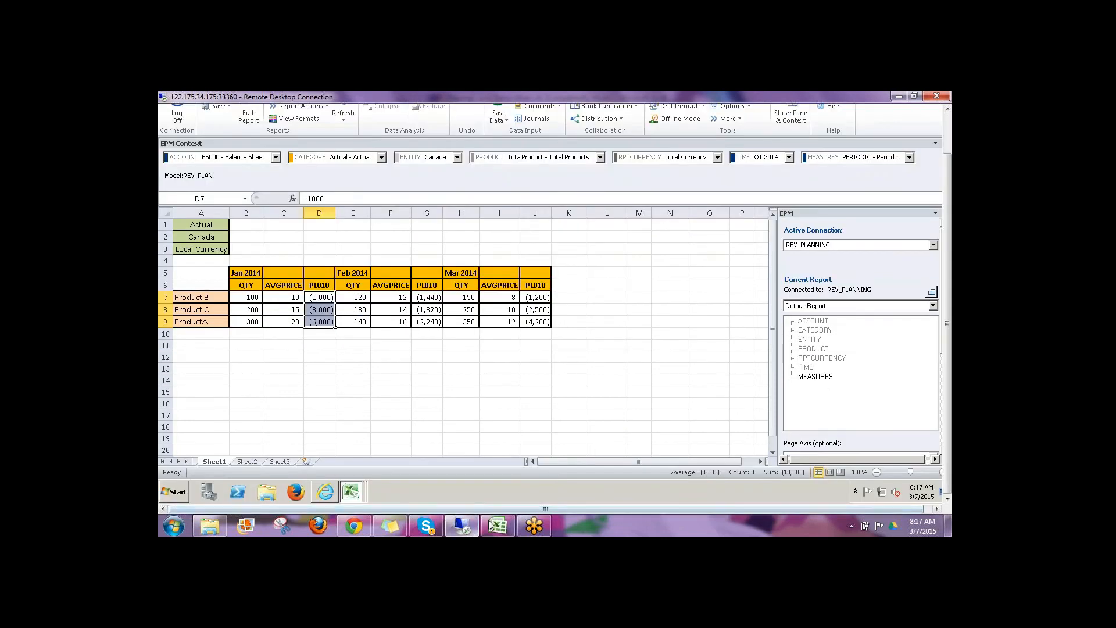
pyautogui.click(500, 526)
pyautogui.click(378, 360)
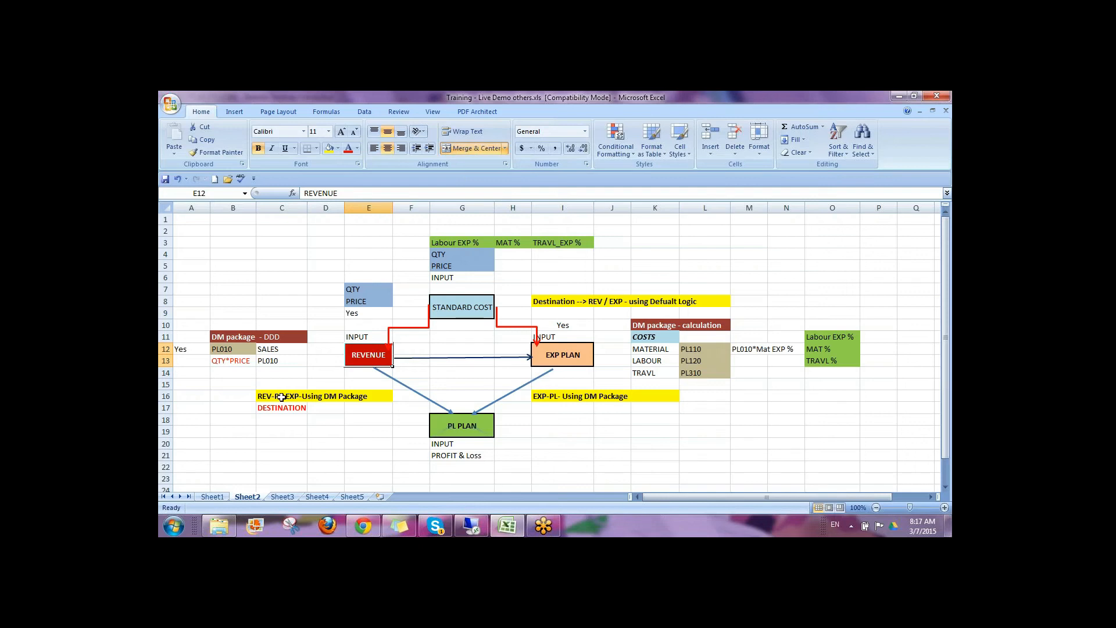
pyautogui.click(282, 398)
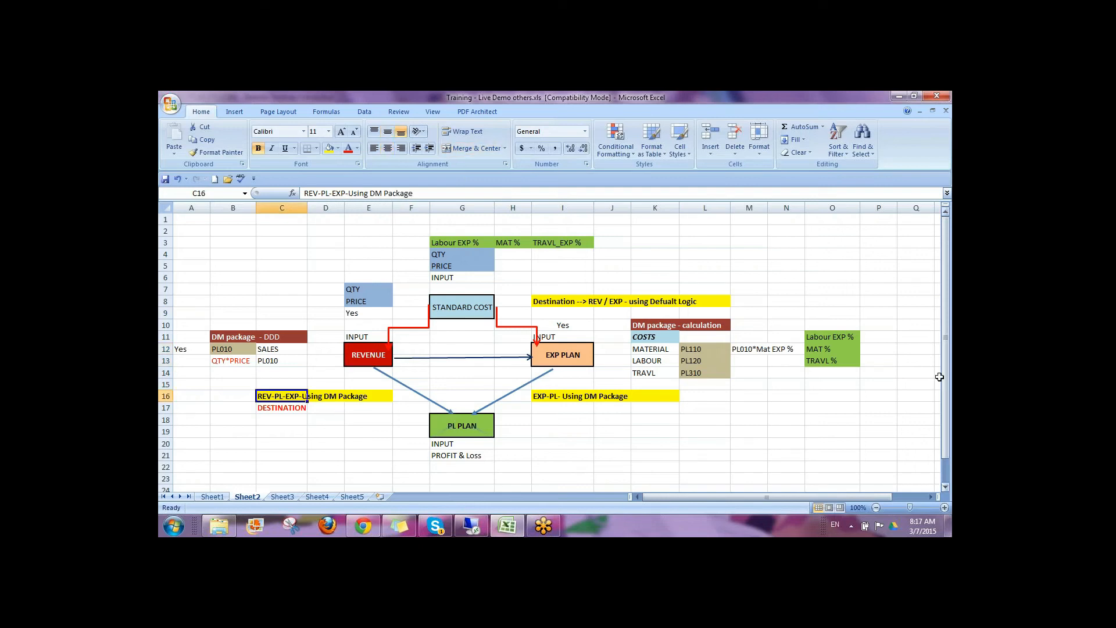
# - Open the DEST_REV_EXP_PL.LGF script of REV_PLAN in the browser and review its PL010 member set and the PL_PLANNING and EXP_PLAN destinations
pyautogui.click(478, 530)
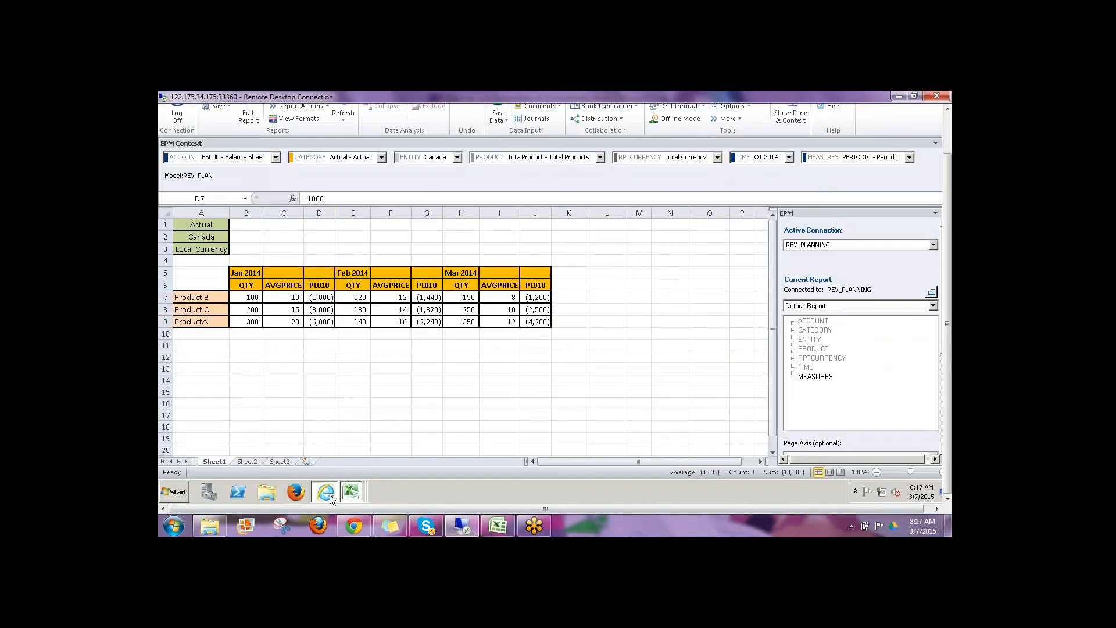
pyautogui.click(329, 494)
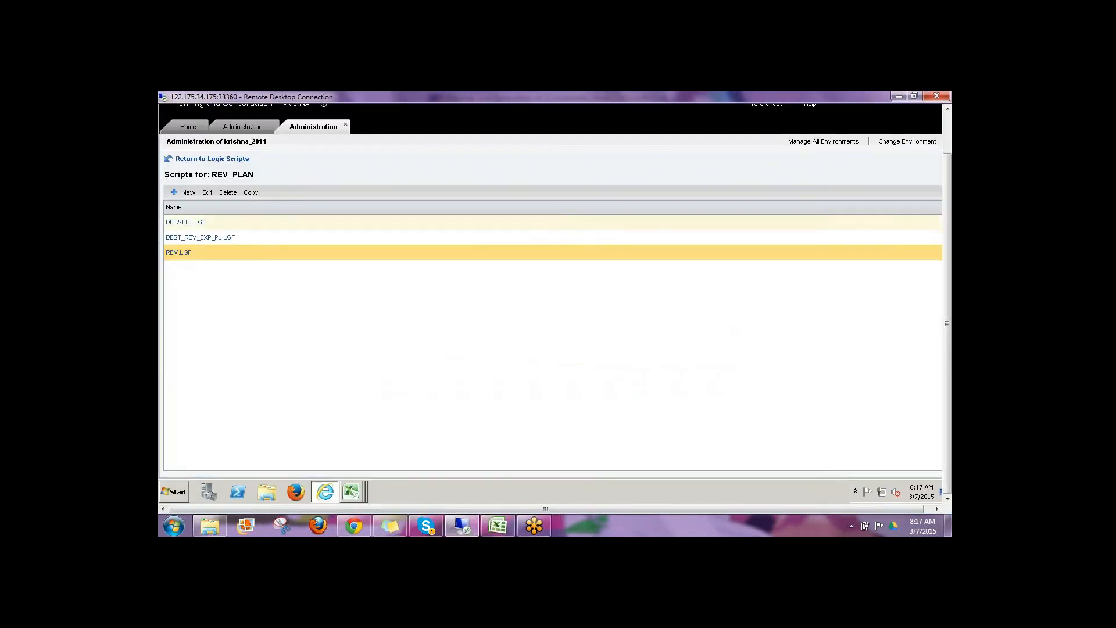
pyautogui.doubleClick(198, 239)
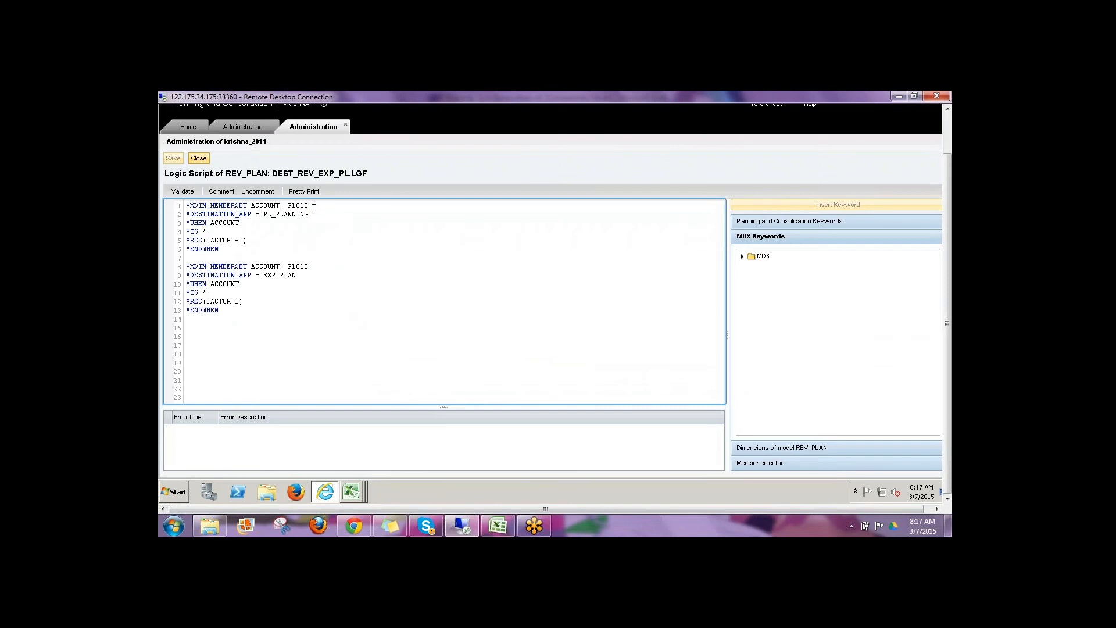
pyautogui.moveTo(308, 205); pyautogui.dragTo(184, 207)
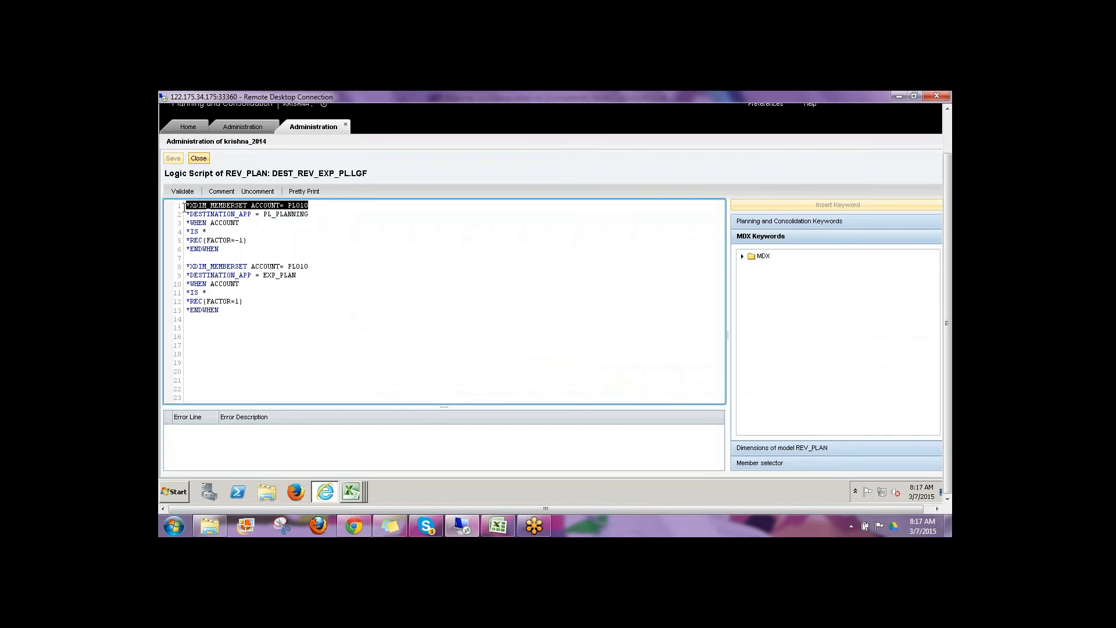
pyautogui.click(299, 215)
pyautogui.moveTo(264, 215); pyautogui.dragTo(319, 214)
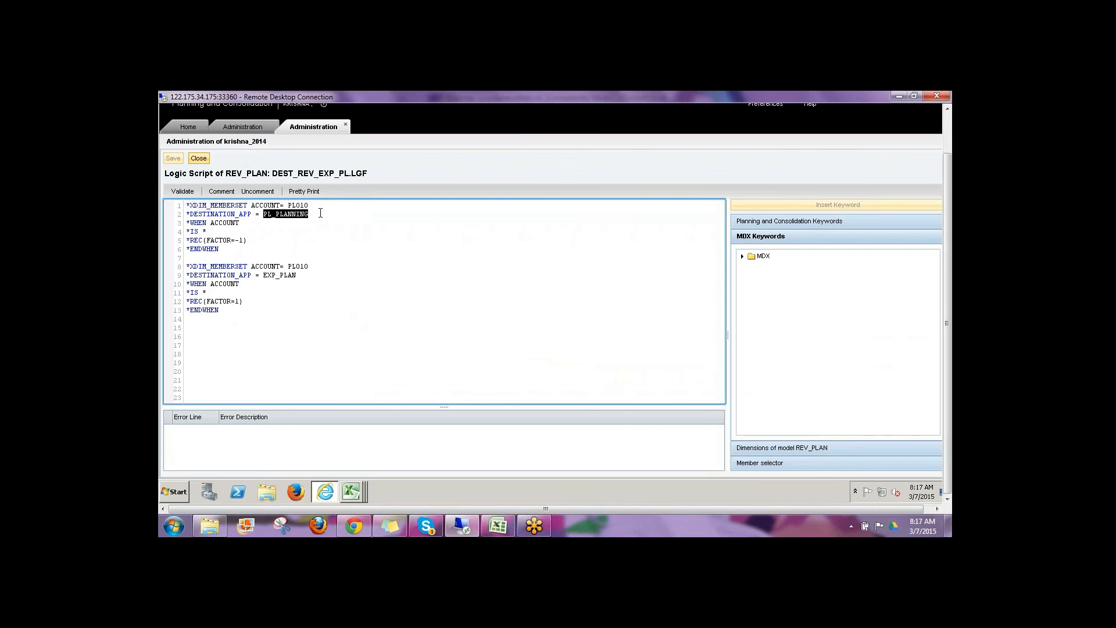
pyautogui.click(325, 209)
pyautogui.moveTo(187, 275); pyautogui.dragTo(306, 272)
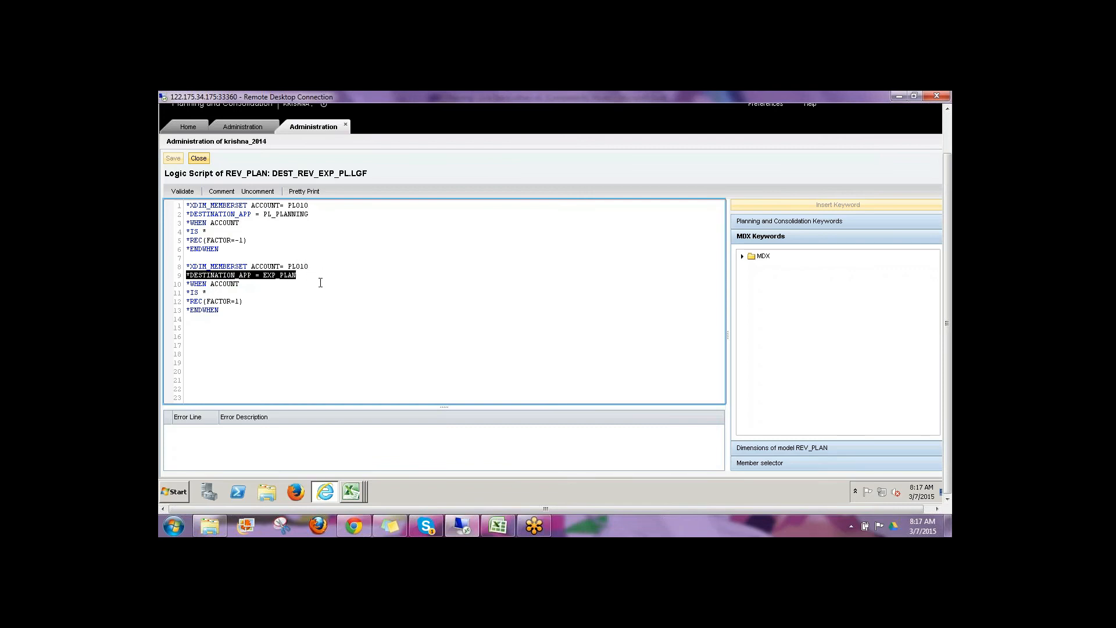
pyautogui.click(320, 282)
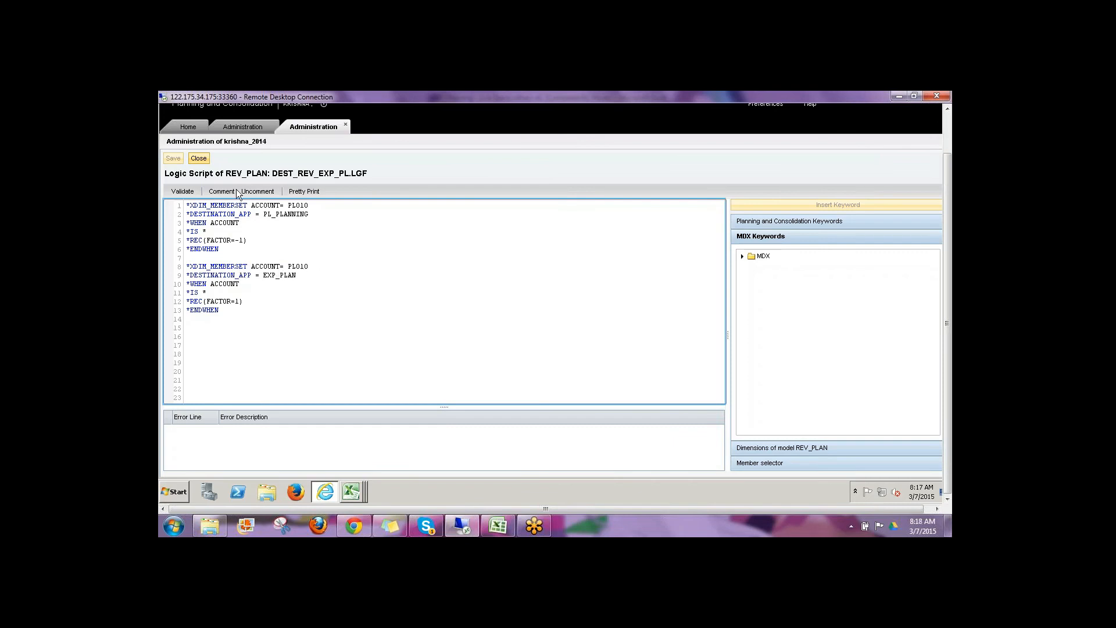
# - Validate and close the DEST_REV_EXP_PL.LGF script, and return to the REV_CALC workbook in Excel
pyautogui.click(183, 191)
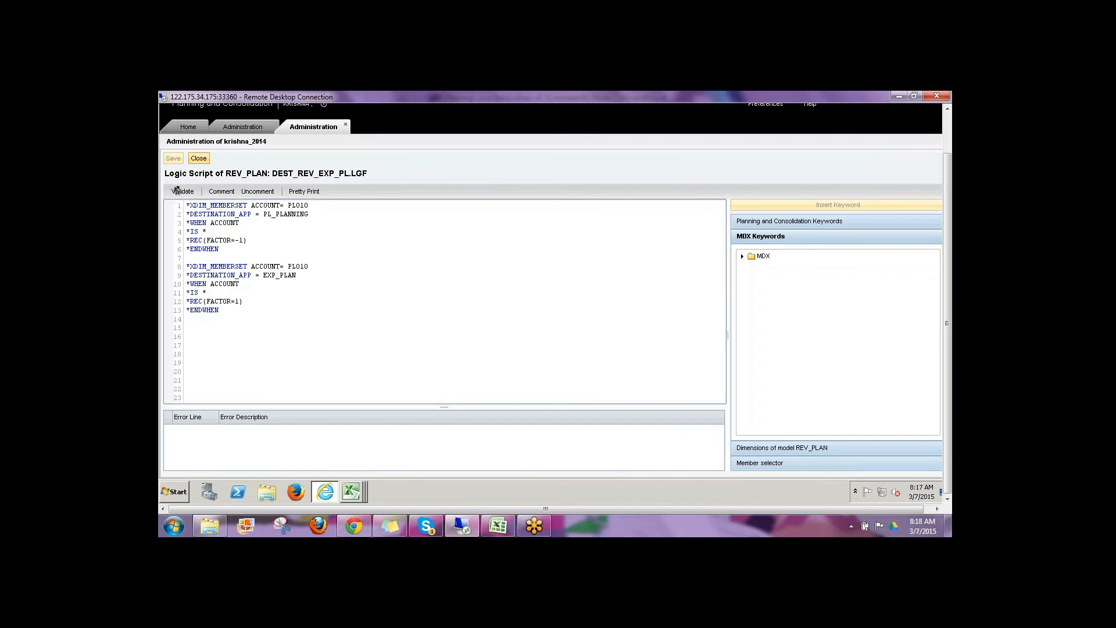
pyautogui.click(198, 158)
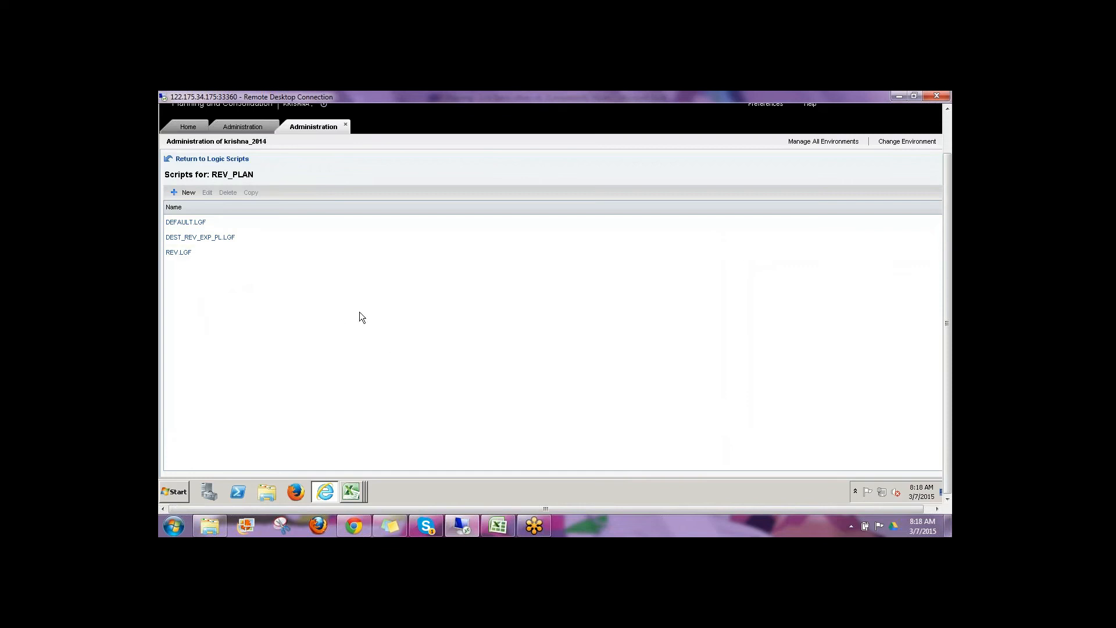
pyautogui.click(351, 491)
pyautogui.click(356, 471)
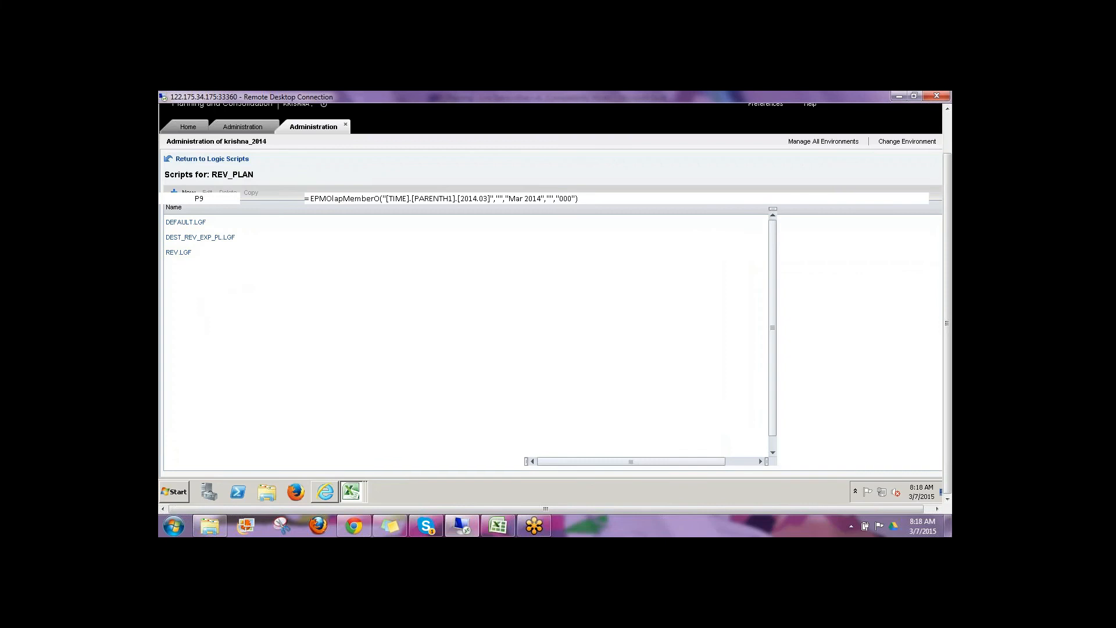
pyautogui.click(345, 453)
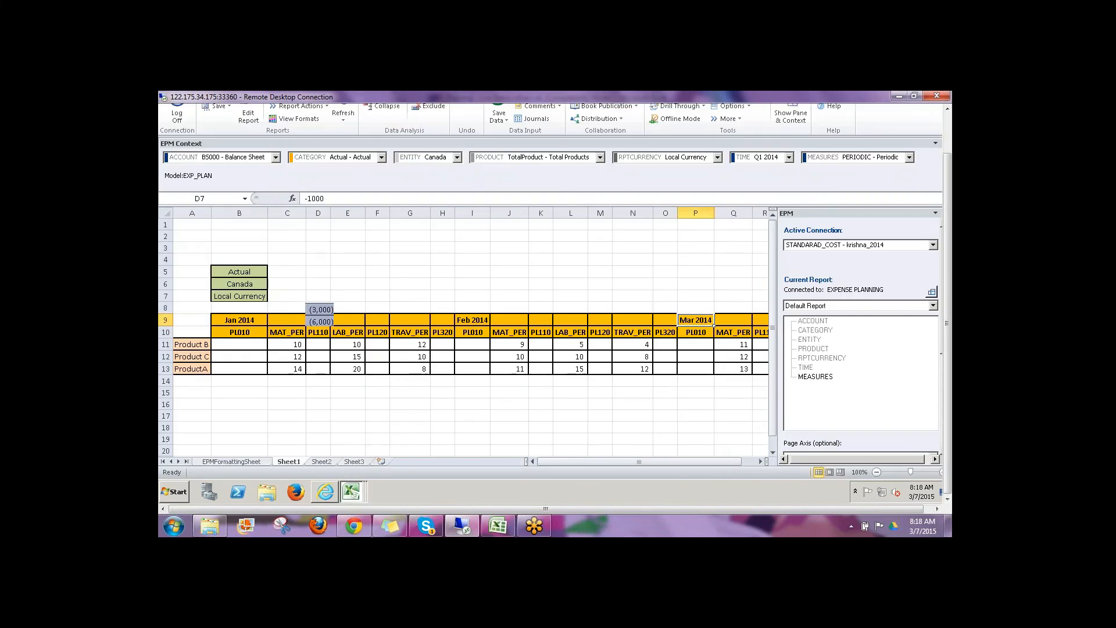
# - Run the DESTINATION_REV_EXP_PL package from the Other Function group for category Actual, currency LC and periods 2014.01, 2014.02 and 2014.03
pyautogui.moveTo(949, 378); pyautogui.dragTo(949, 334)
pyautogui.click(668, 355)
pyautogui.click(512, 125)
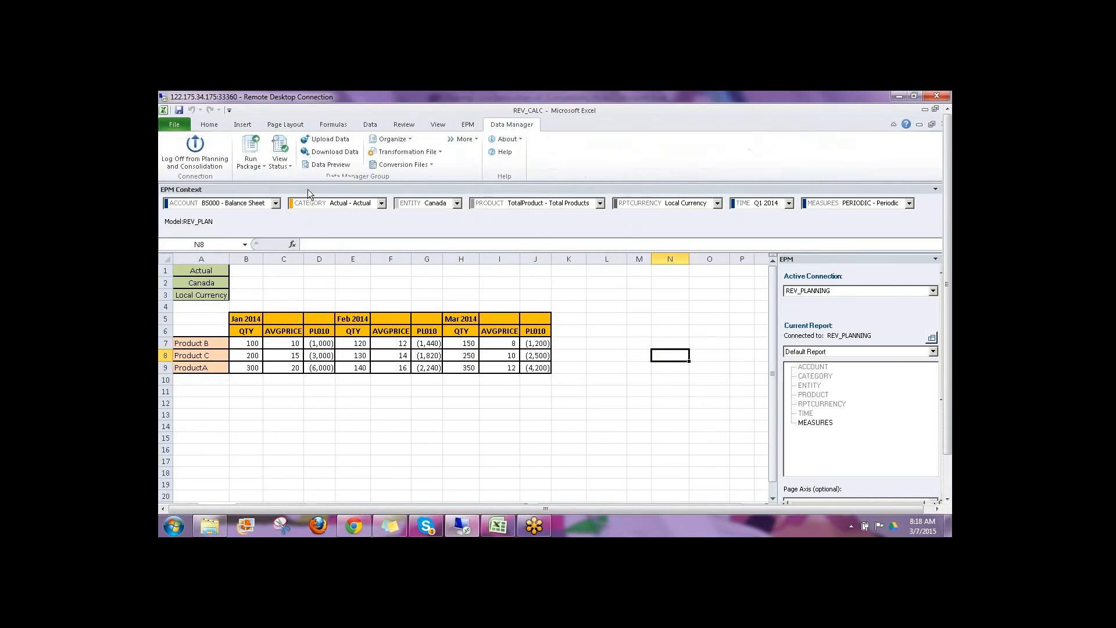
pyautogui.click(263, 169)
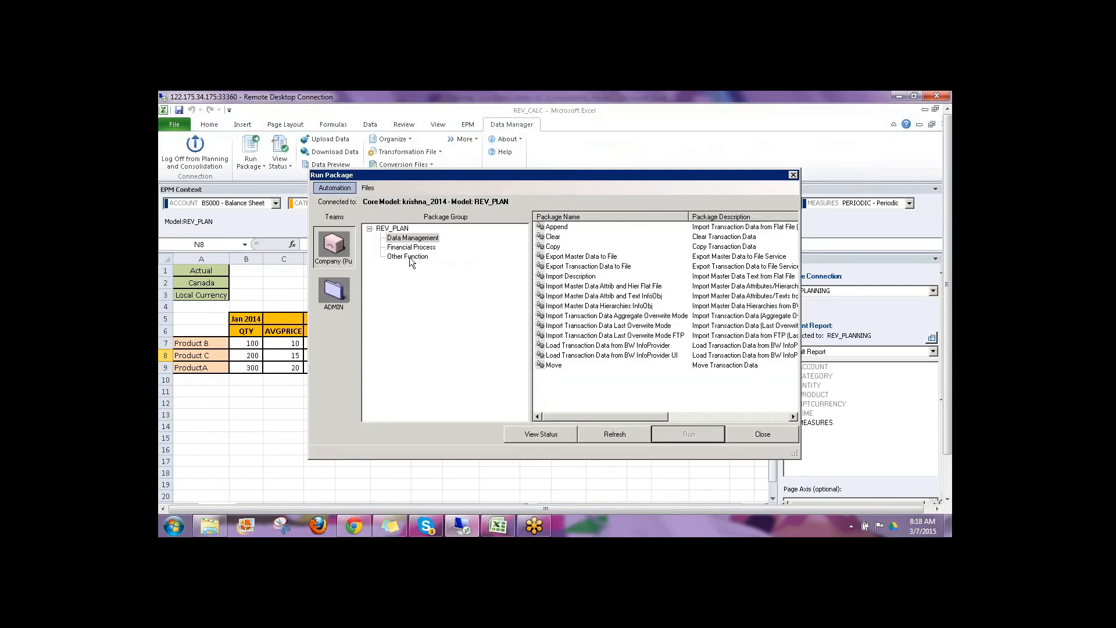
pyautogui.click(409, 258)
pyautogui.click(575, 238)
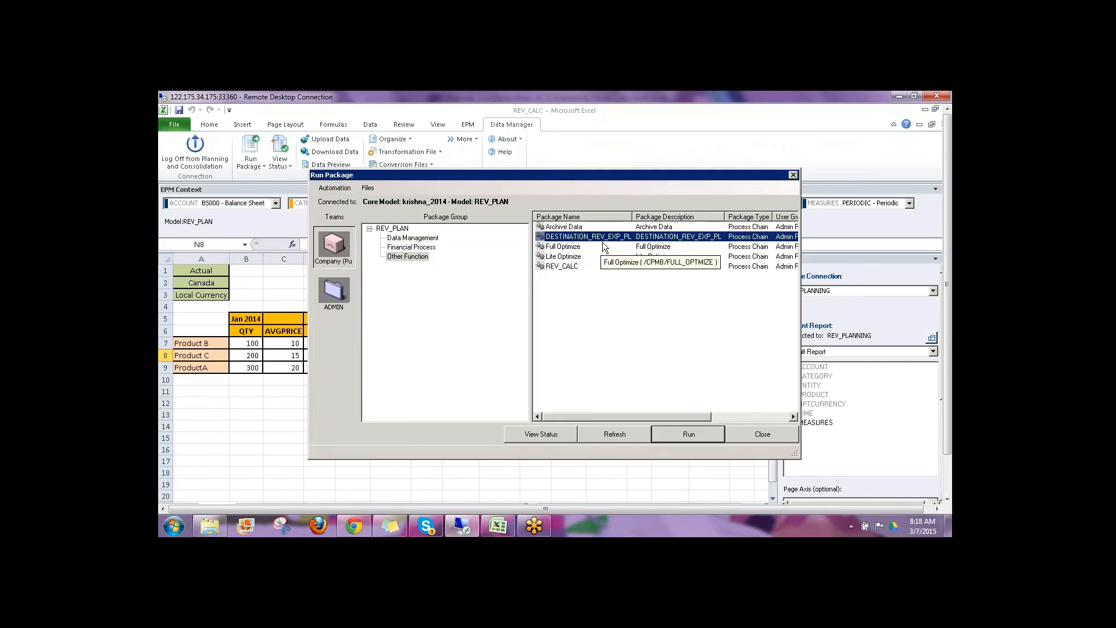
pyautogui.click(681, 435)
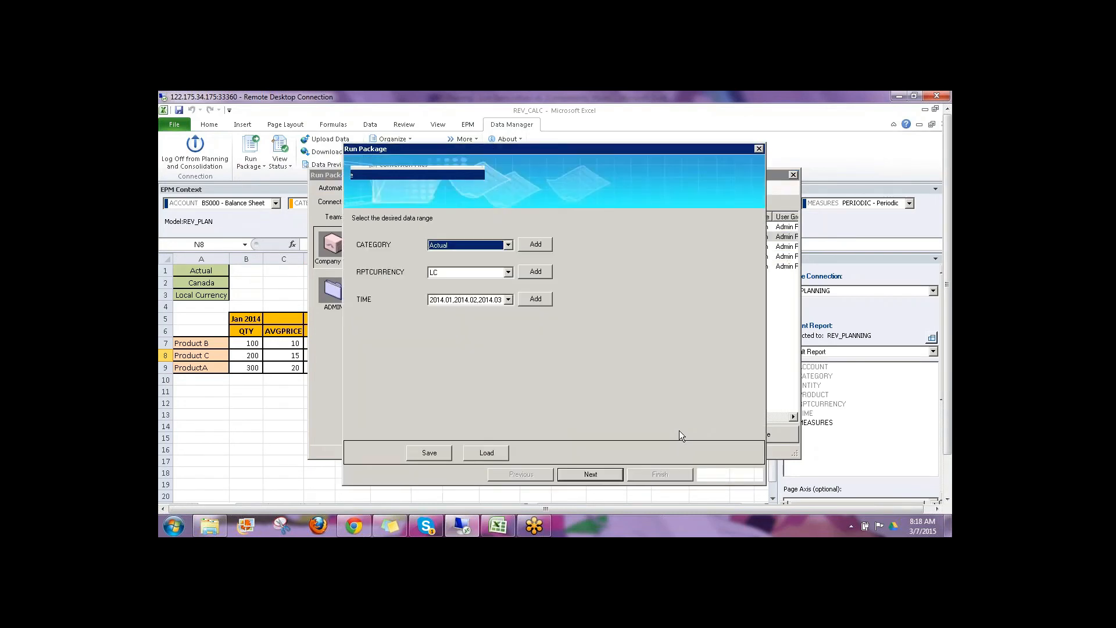
pyautogui.click(584, 477)
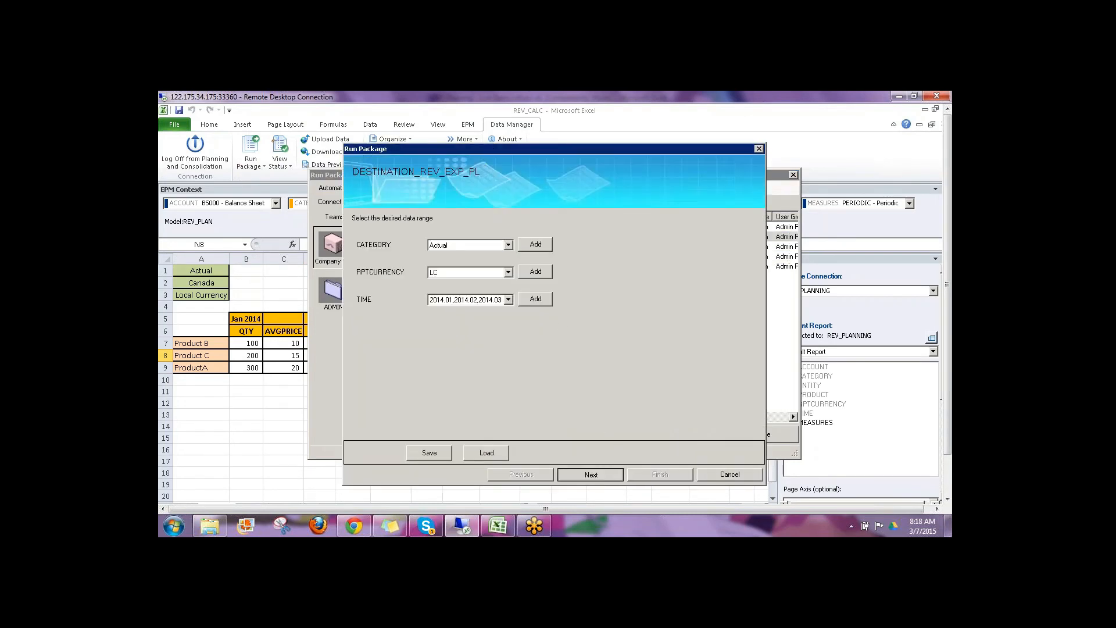
pyautogui.click(640, 473)
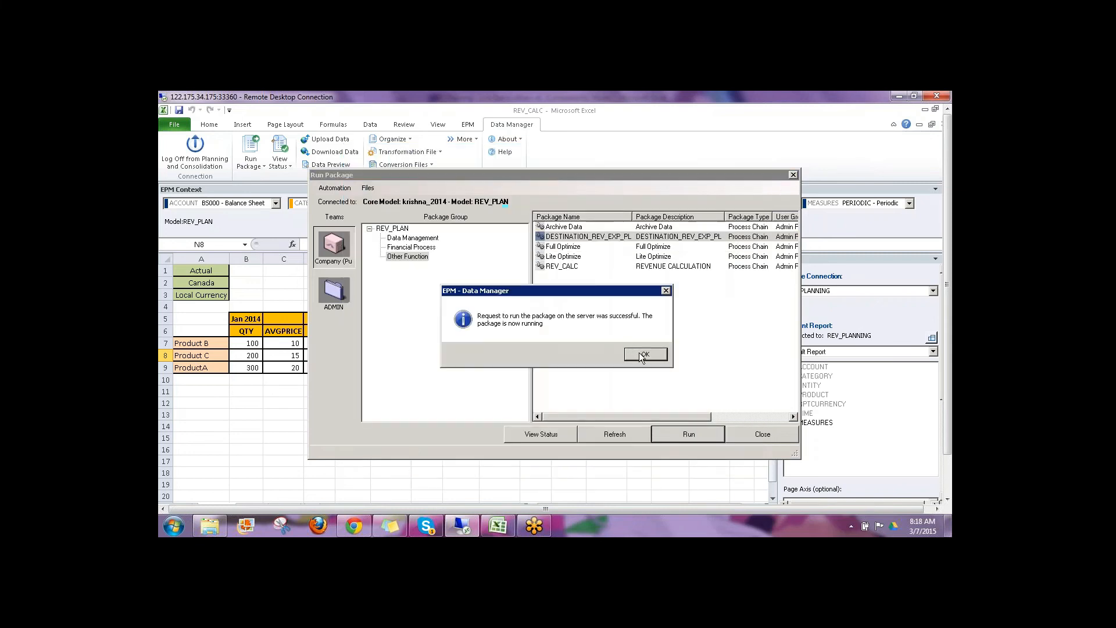
pyautogui.click(642, 356)
# - Refresh the package list, check the package status, and close both package windows
pyautogui.click(610, 437)
pyautogui.click(544, 441)
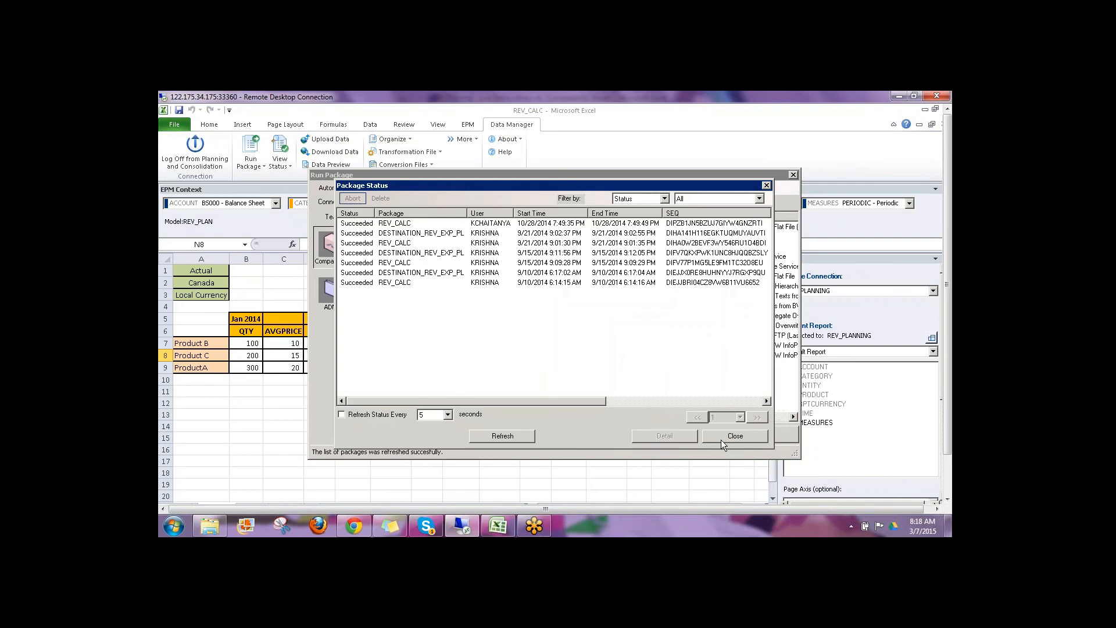
pyautogui.click(733, 435)
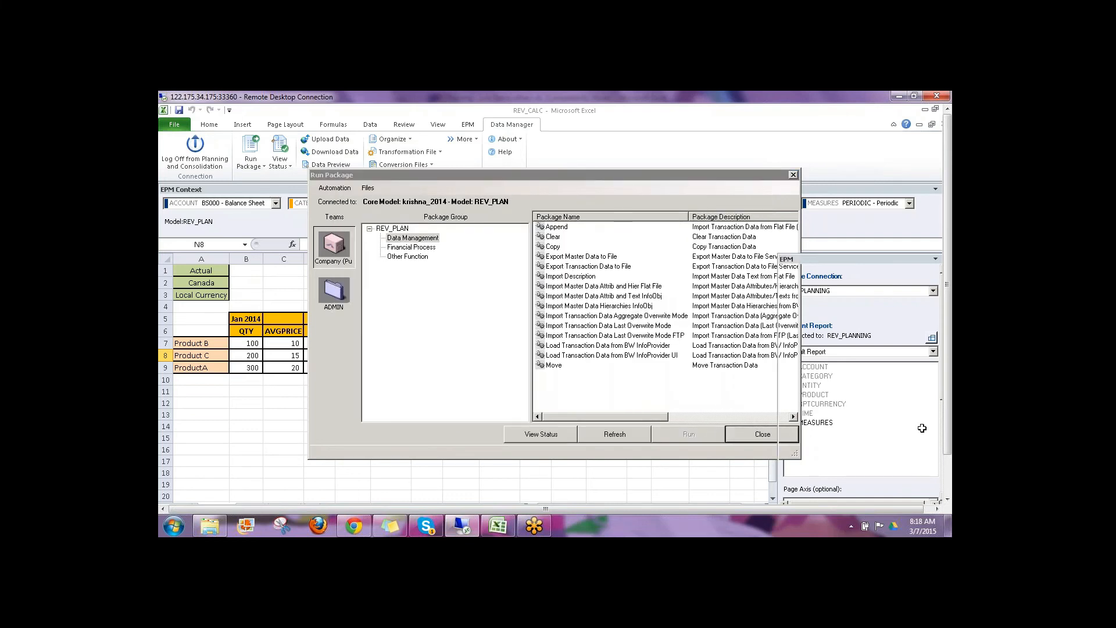
pyautogui.click(760, 432)
# - Refresh the REV_CALC report and switch to the EXP_CALC workbook
pyautogui.click(468, 125)
pyautogui.click(343, 151)
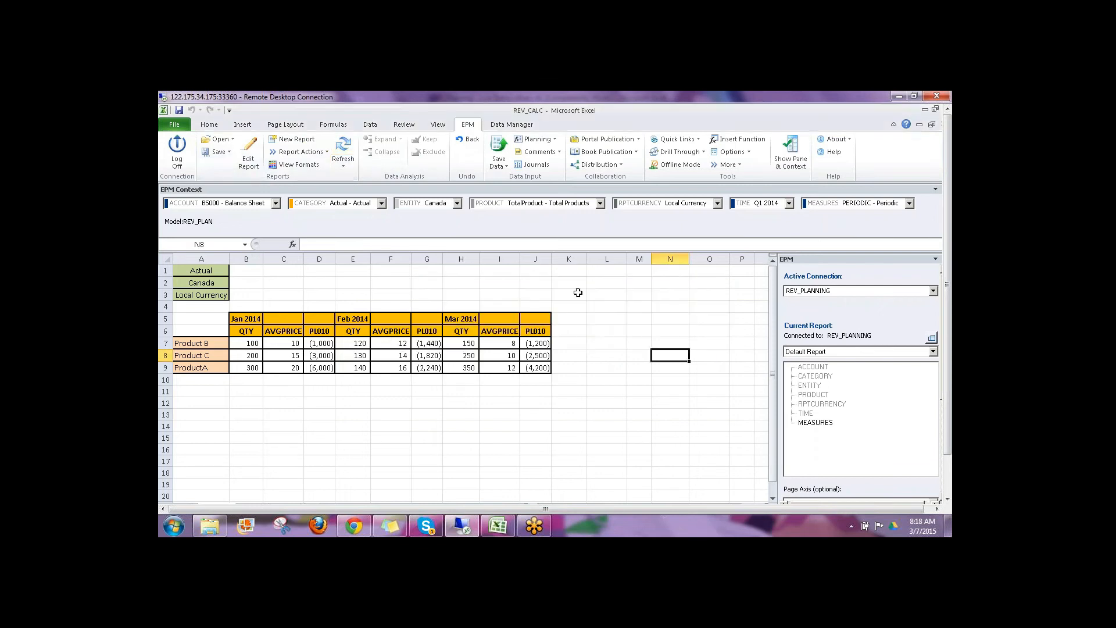
pyautogui.moveTo(950, 352); pyautogui.dragTo(951, 401)
pyautogui.click(352, 492)
pyautogui.click(365, 470)
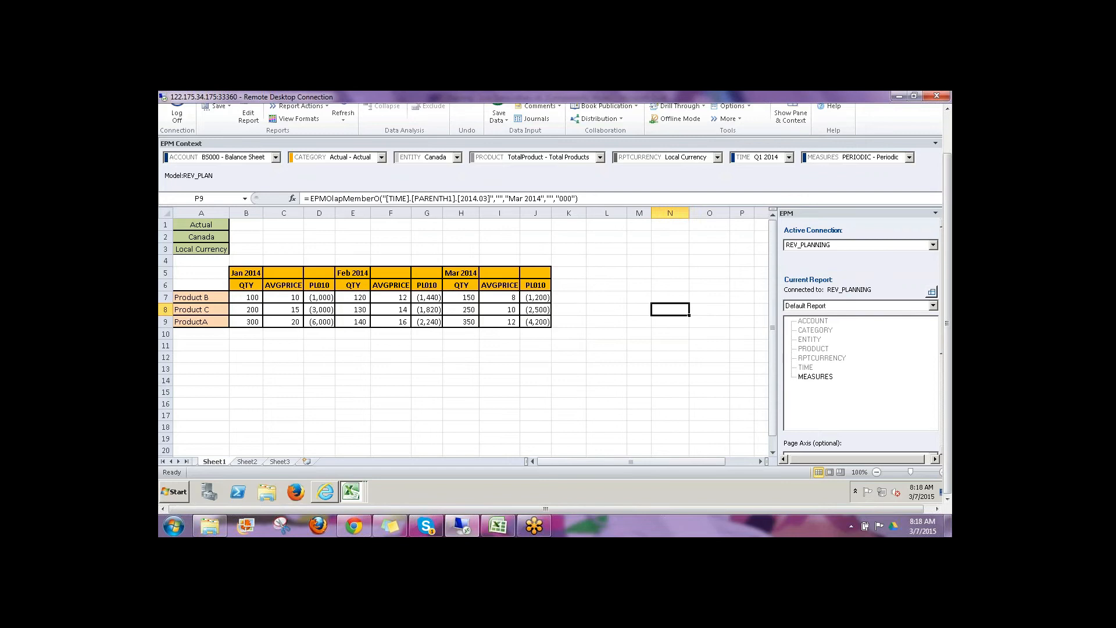
# - Refresh the EXP_CALC report and check the PL010 values of all three products for Jan, Feb and Mar 2014
pyautogui.moveTo(949, 386); pyautogui.dragTo(949, 338)
pyautogui.click(348, 150)
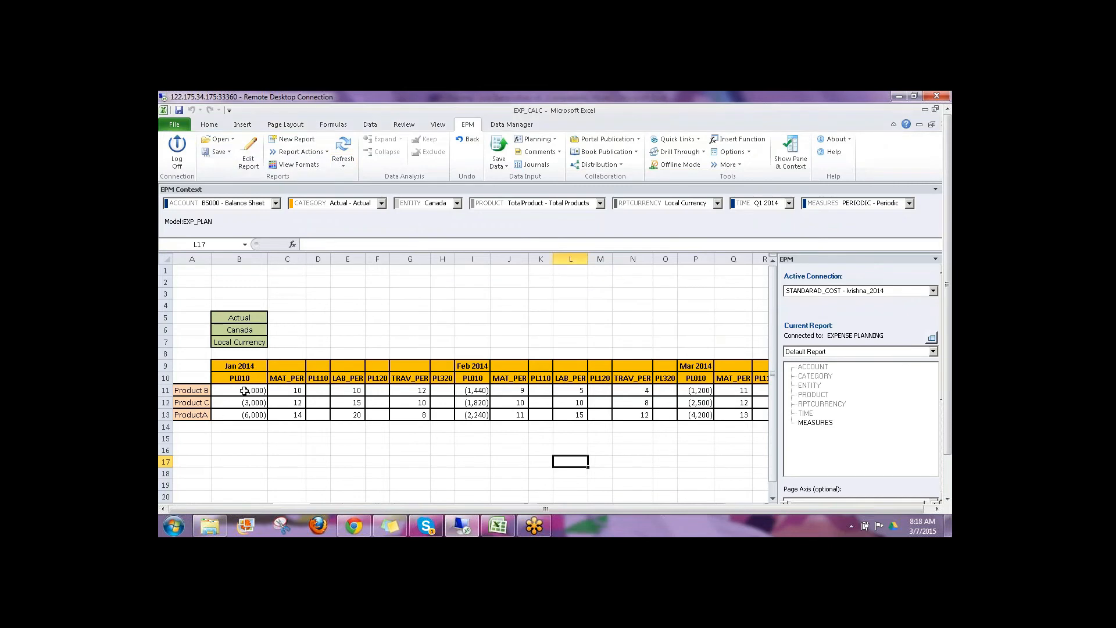
pyautogui.moveTo(244, 391); pyautogui.dragTo(249, 414)
pyautogui.moveTo(473, 389); pyautogui.dragTo(477, 413)
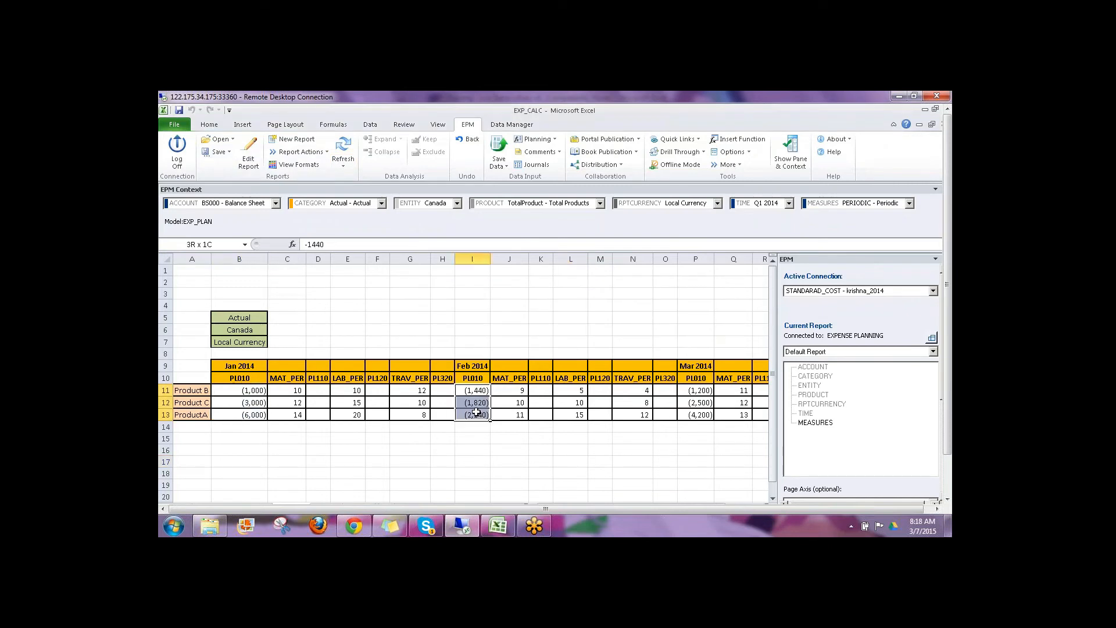
pyautogui.moveTo(696, 390); pyautogui.dragTo(698, 415)
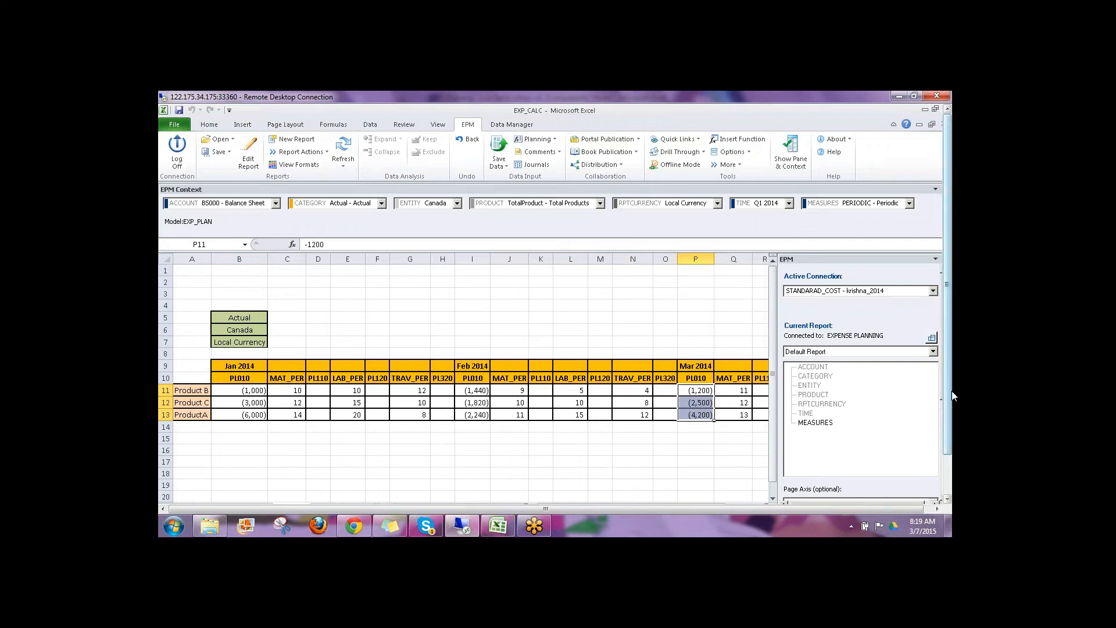
# - Switch to the STD_COST-DATA workbook and close it without saving the changes
pyautogui.moveTo(952, 393); pyautogui.dragTo(952, 444)
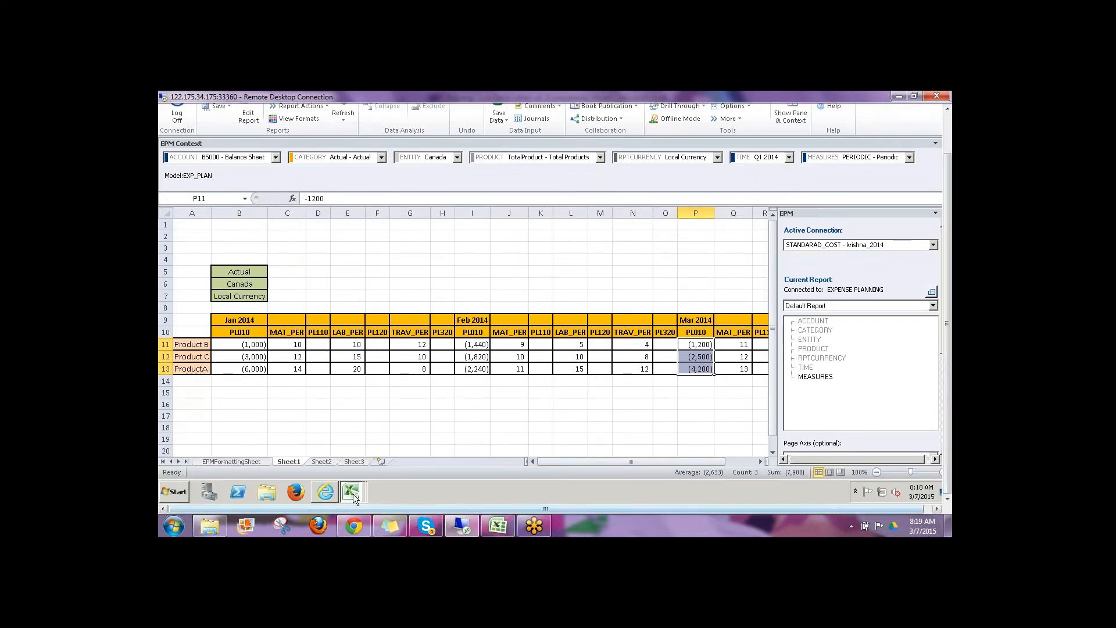
pyautogui.hotkey('ctrl', 'Tab')
pyautogui.click(709, 383)
pyautogui.moveTo(949, 404); pyautogui.dragTo(938, 360)
pyautogui.moveTo(698, 507); pyautogui.dragTo(861, 477)
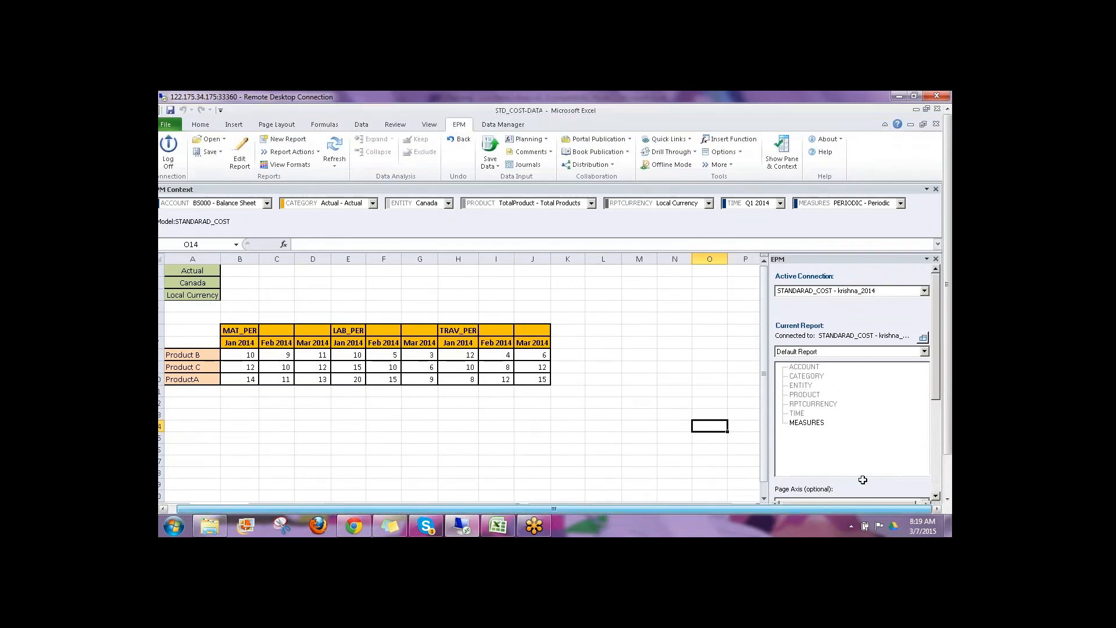
pyautogui.click(938, 124)
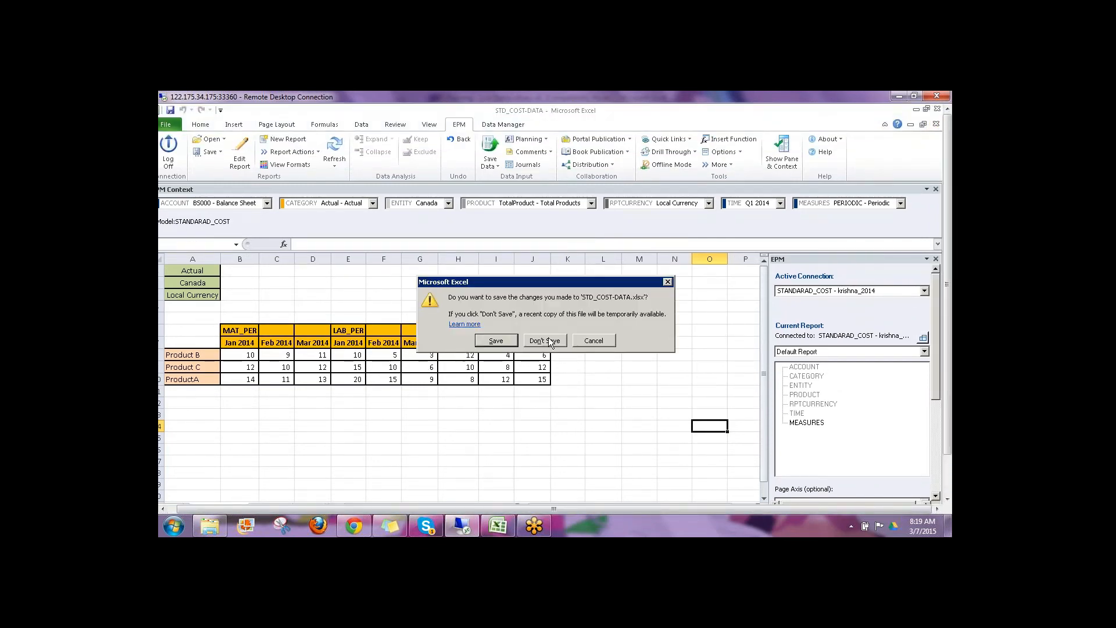
pyautogui.click(549, 342)
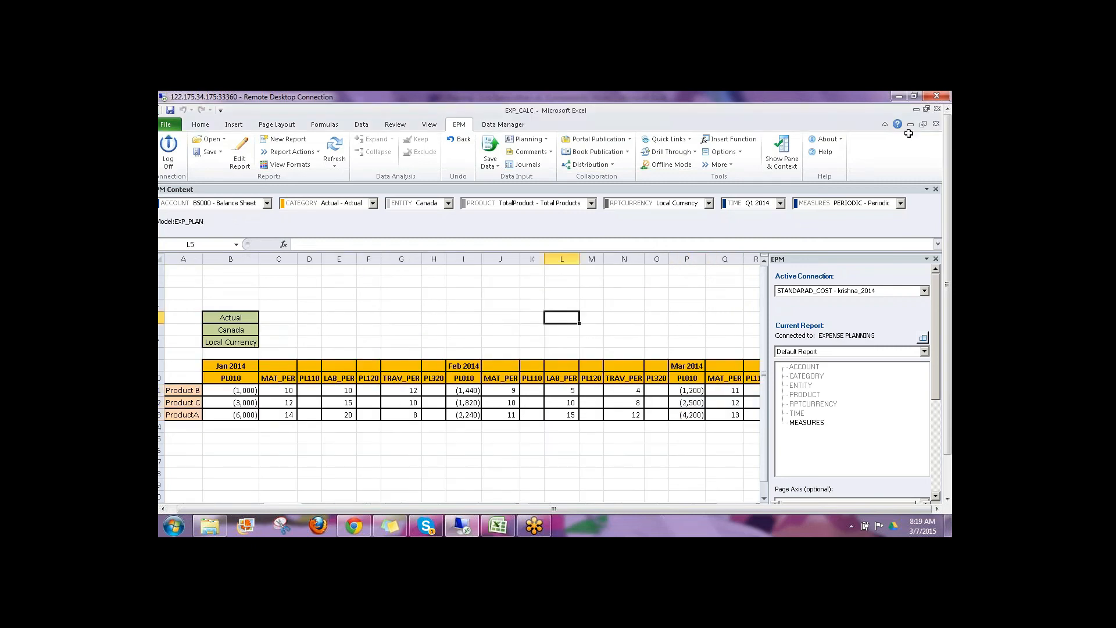
# - Minimize the EXP_CALC workbook, change the active connection to the PL_PLANNING model and refresh
pyautogui.click(911, 125)
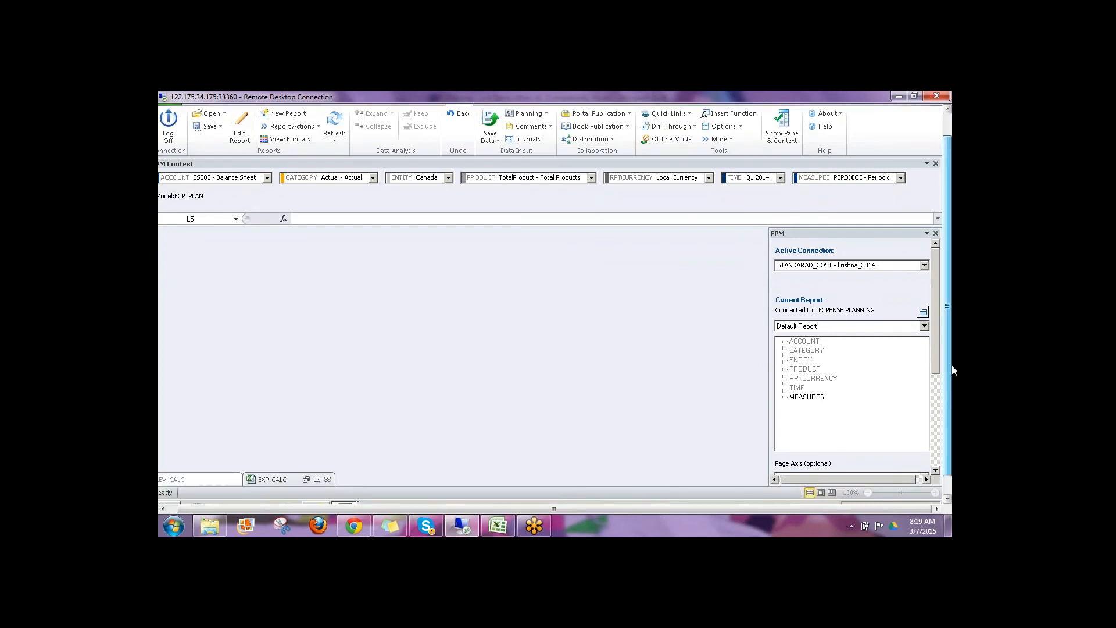
pyautogui.scroll(-1, 951, 365)
pyautogui.click(924, 245)
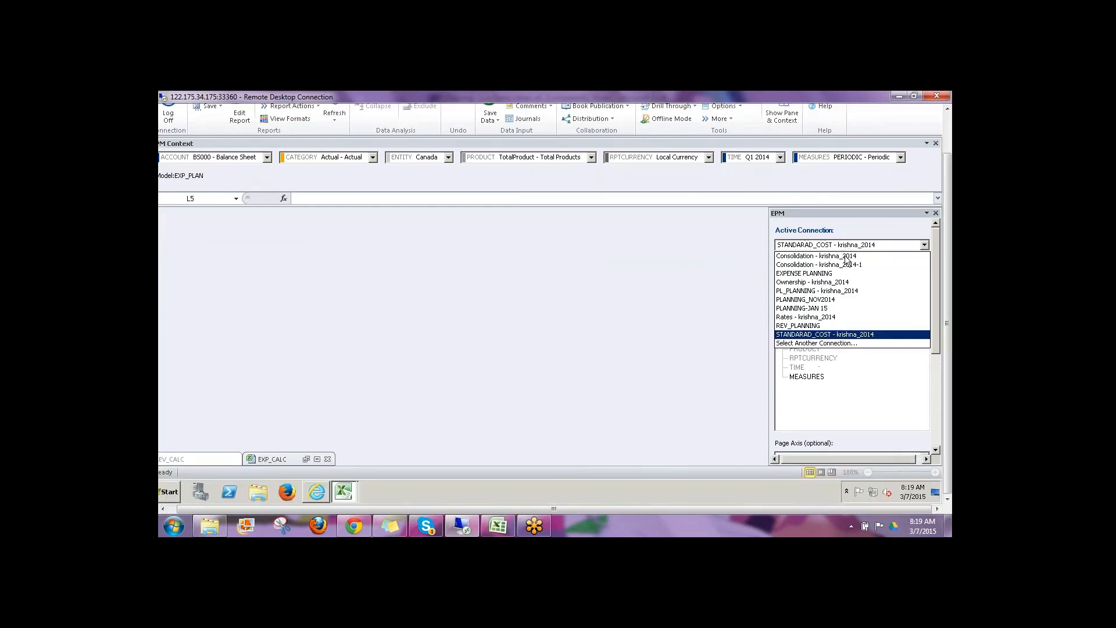
pyautogui.click(839, 291)
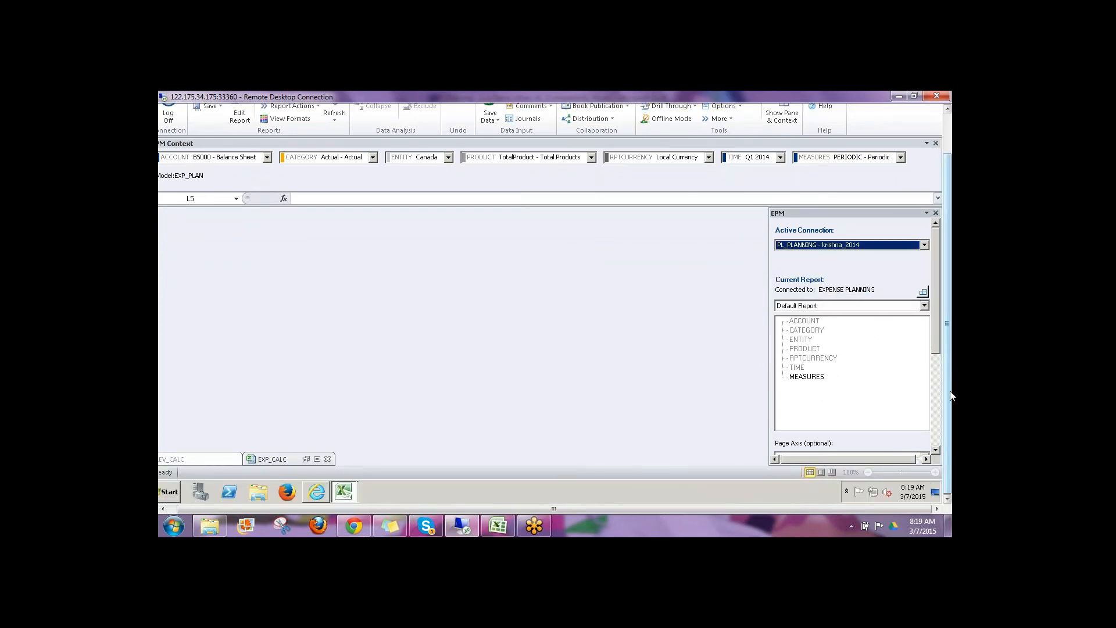
pyautogui.scroll(3, 943, 329)
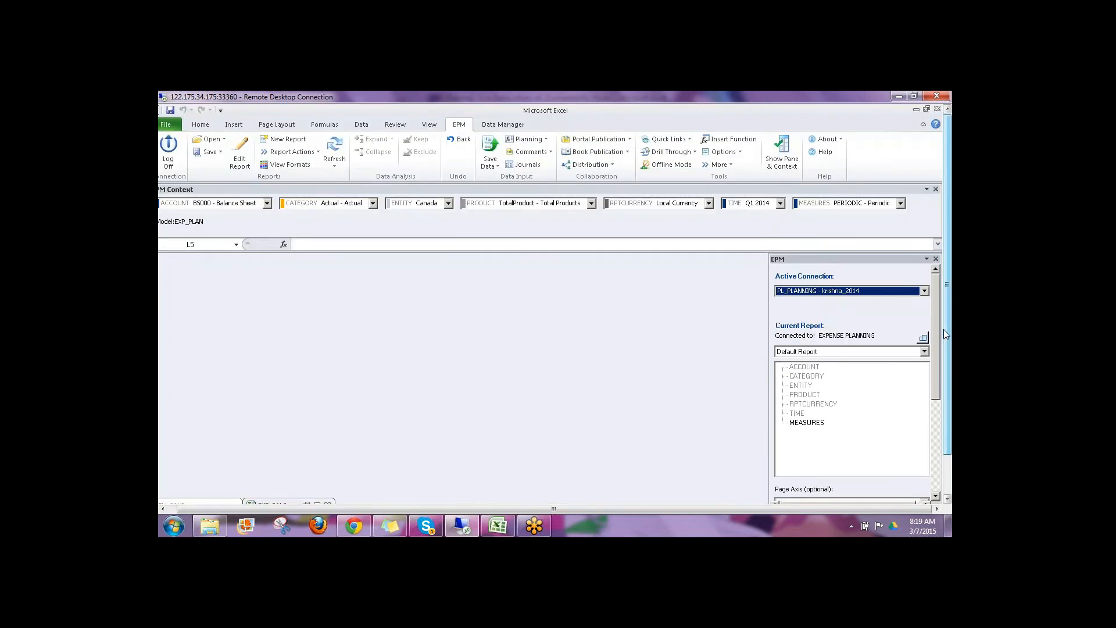
pyautogui.click(340, 147)
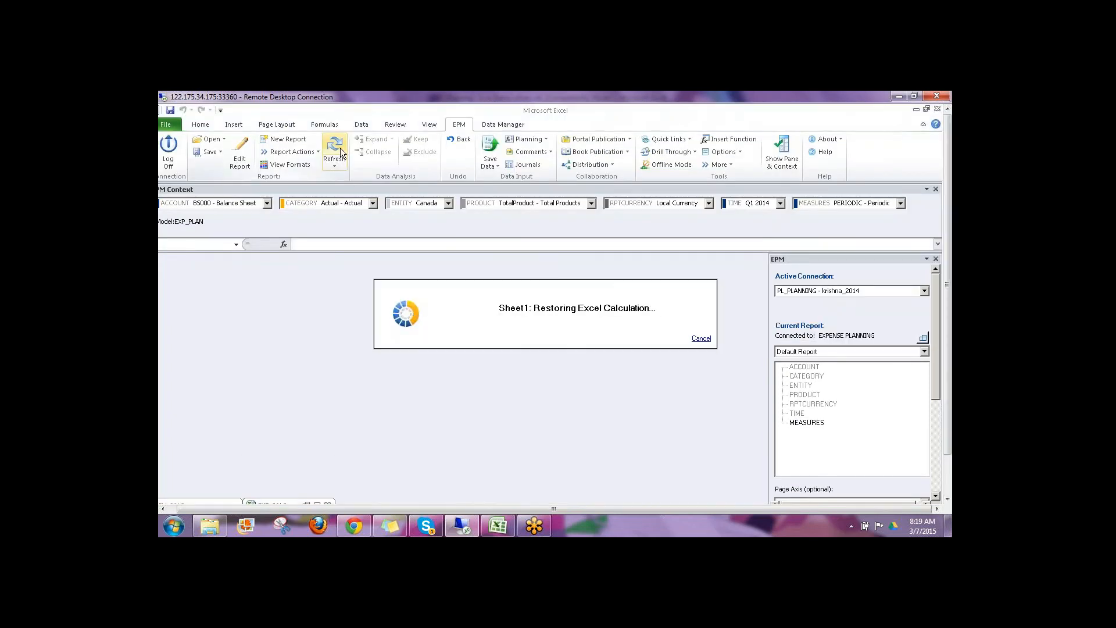
# - Open PROFIT_N_LOSS.xlsx from the INPUT SCHEDULES folder in the server root folder
pyautogui.click(212, 139)
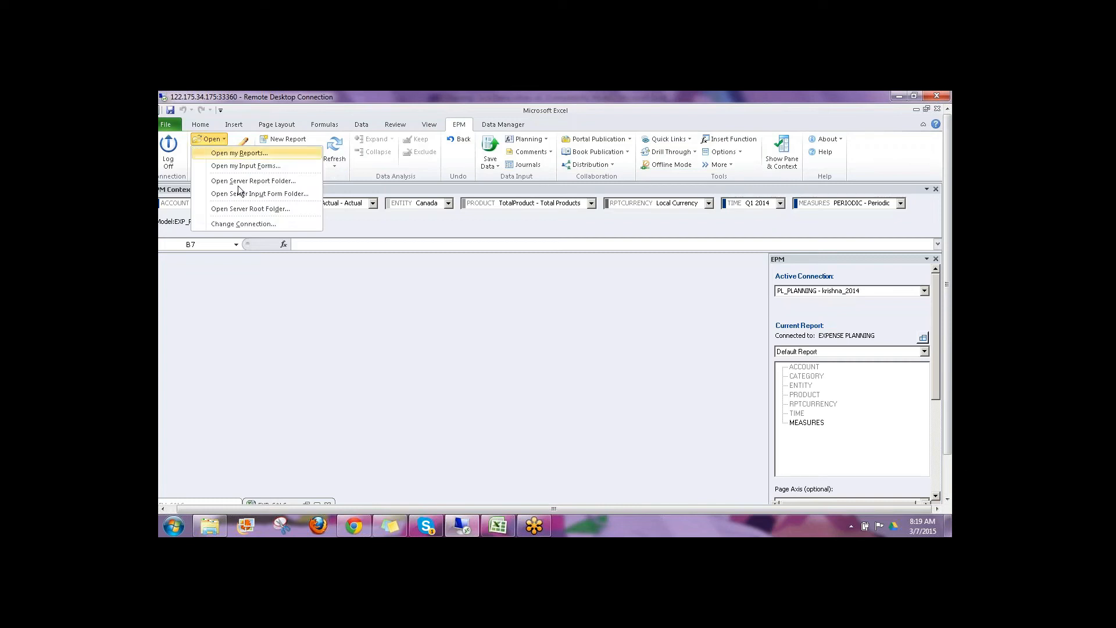
pyautogui.click(236, 208)
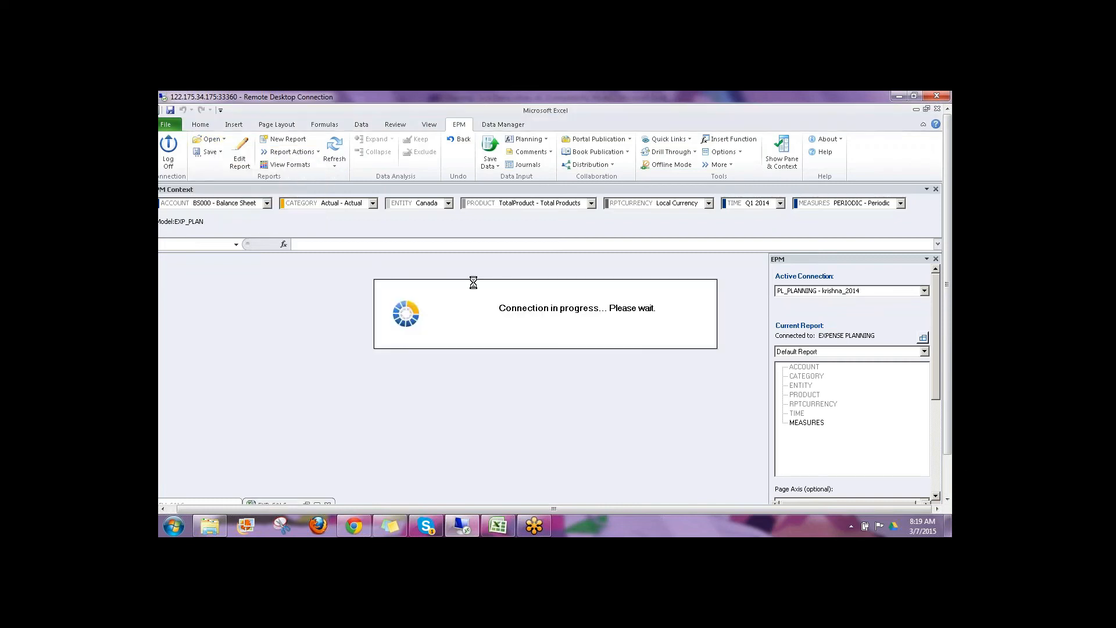
pyautogui.click(327, 255)
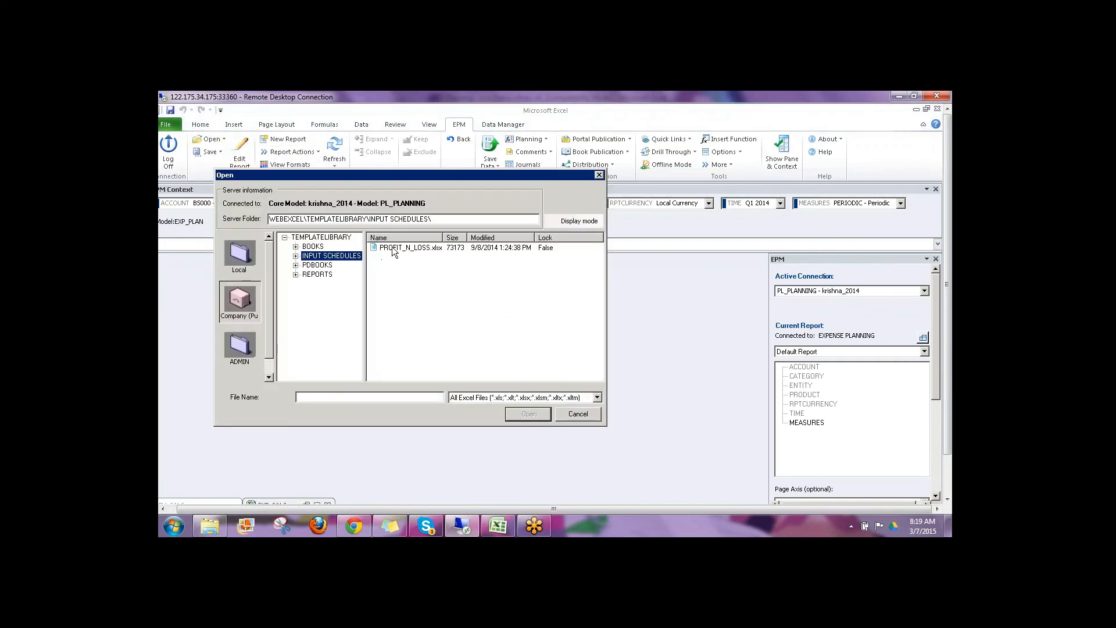
pyautogui.click(407, 248)
pyautogui.click(528, 414)
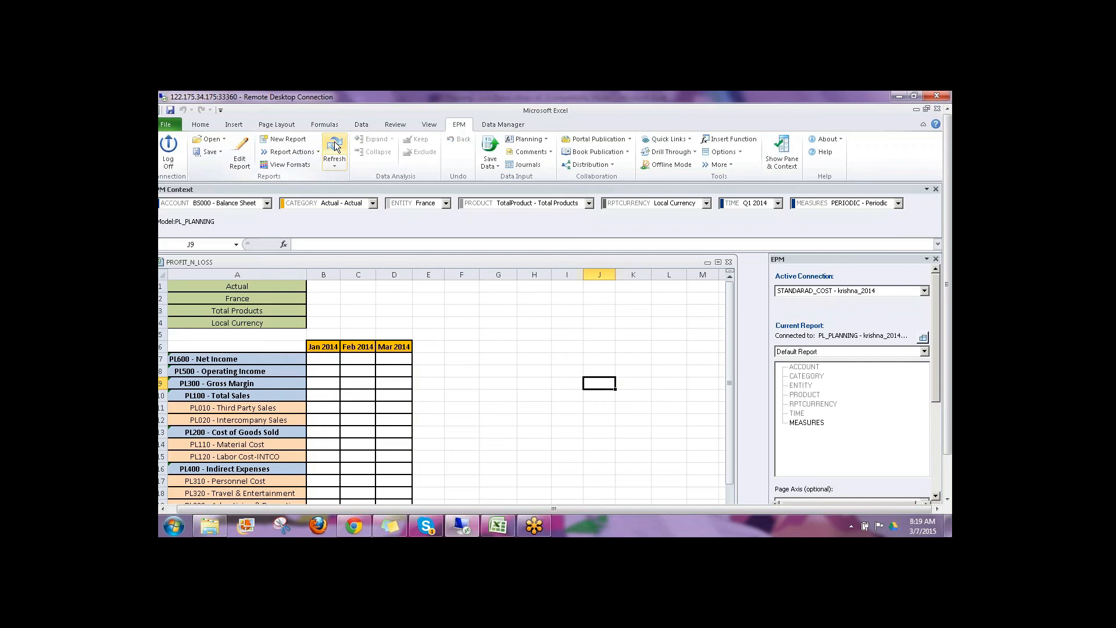
# - Change the context entity to Canada under North America and refresh the PROFIT_N_LOSS report
pyautogui.click(337, 145)
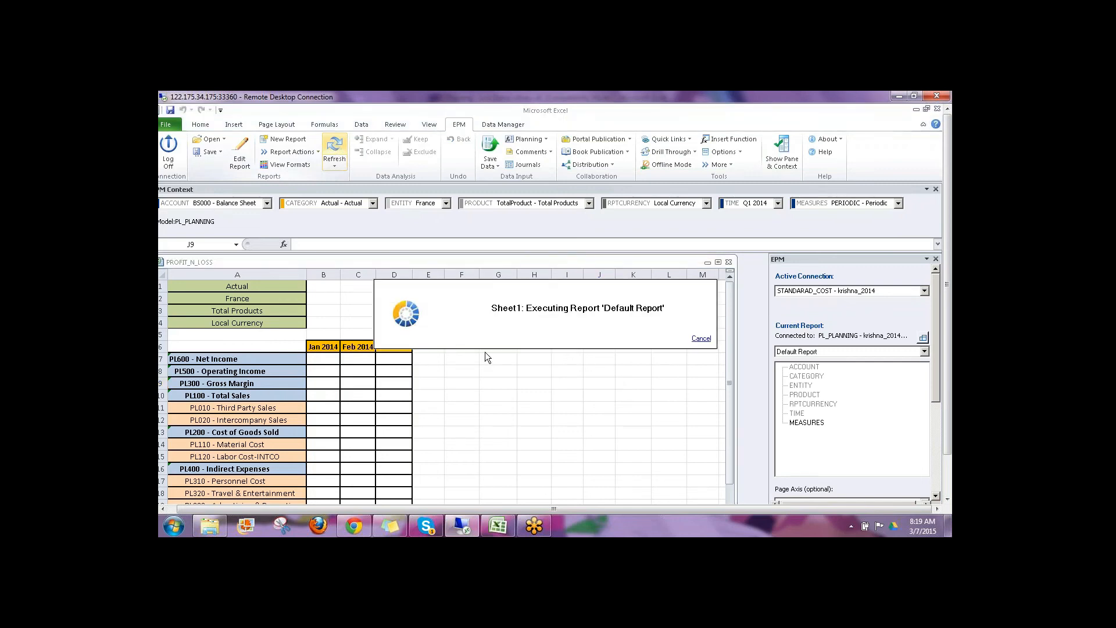
pyautogui.click(435, 202)
pyautogui.click(416, 233)
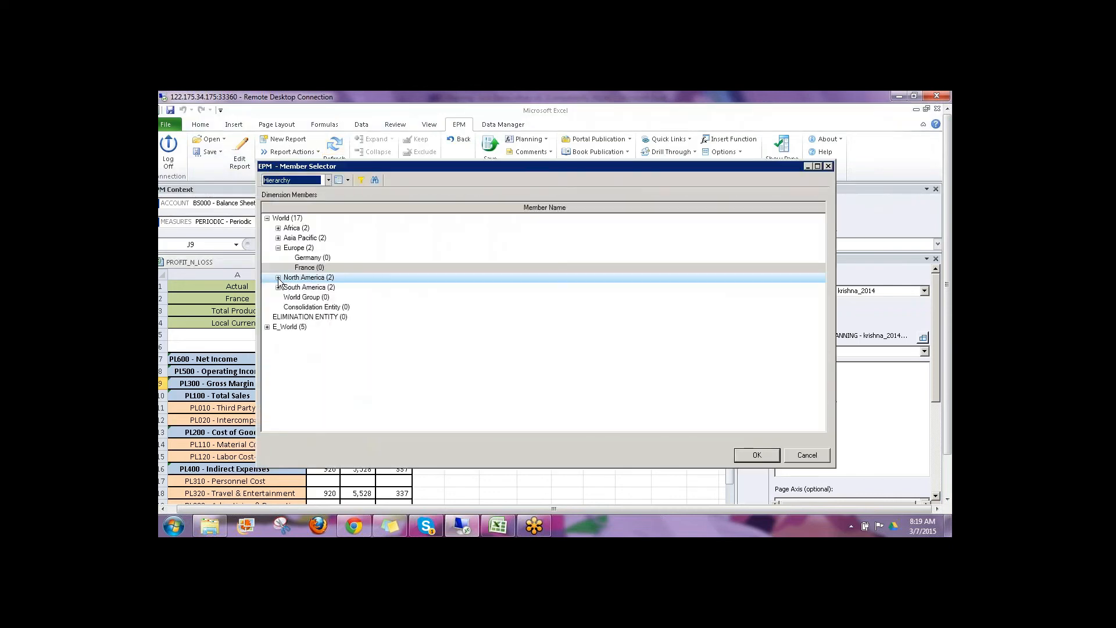
pyautogui.click(319, 296)
pyautogui.click(311, 287)
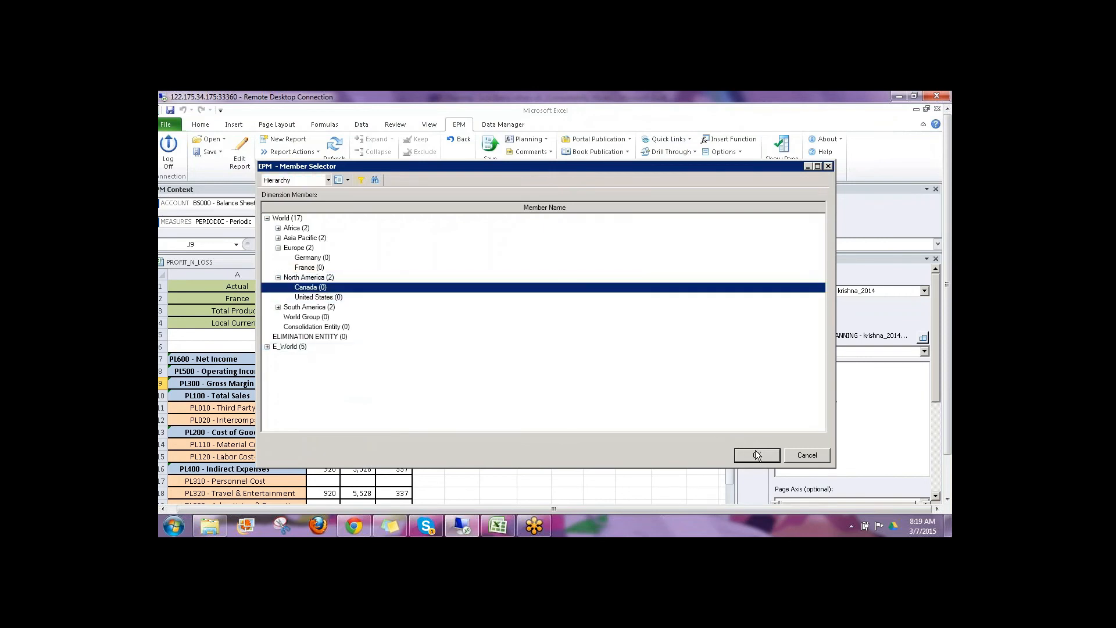
pyautogui.click(757, 455)
pyautogui.click(334, 146)
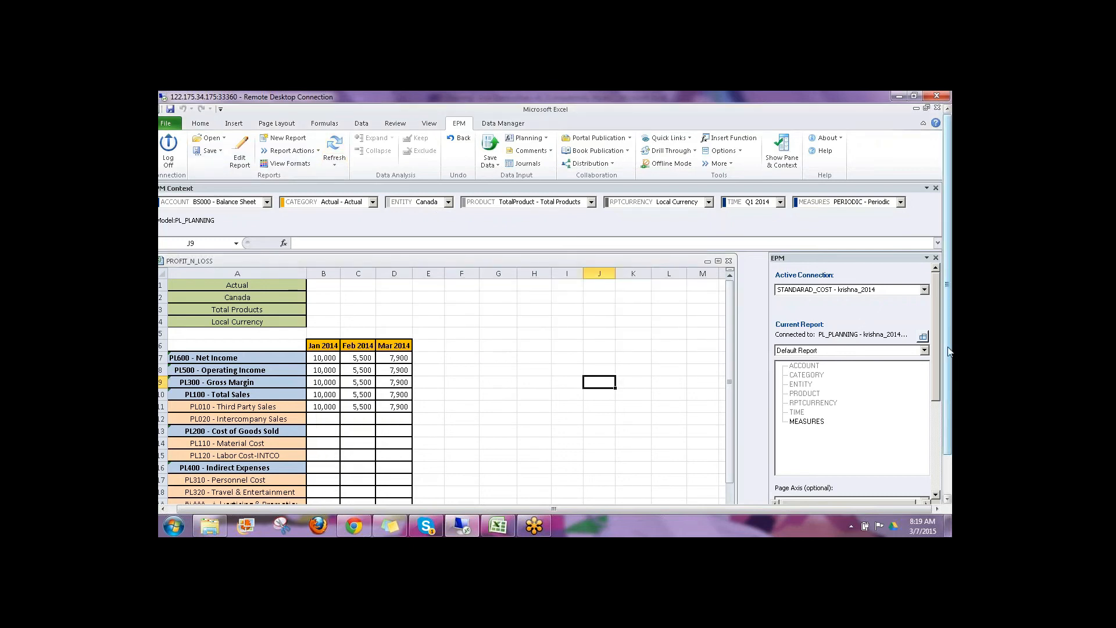
# - Check the PL010 - Third Party Sales row for Jan to Mar 2014 and switch to the REV_CALC workbook
pyautogui.moveTo(950, 347); pyautogui.dragTo(950, 388)
pyautogui.moveTo(326, 362); pyautogui.dragTo(399, 361)
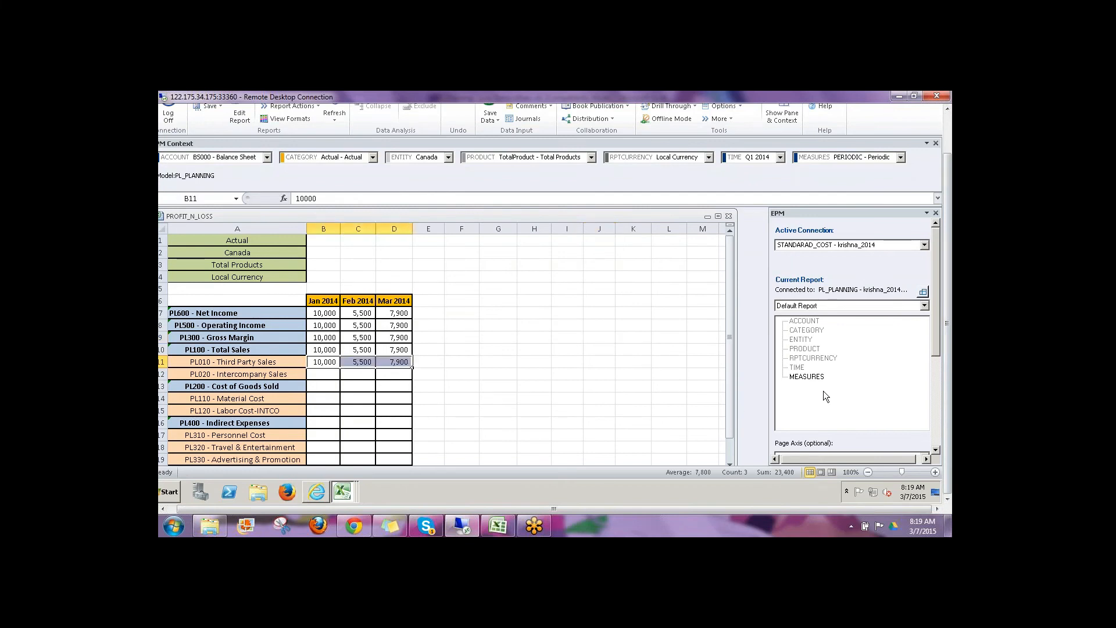
pyautogui.click(342, 492)
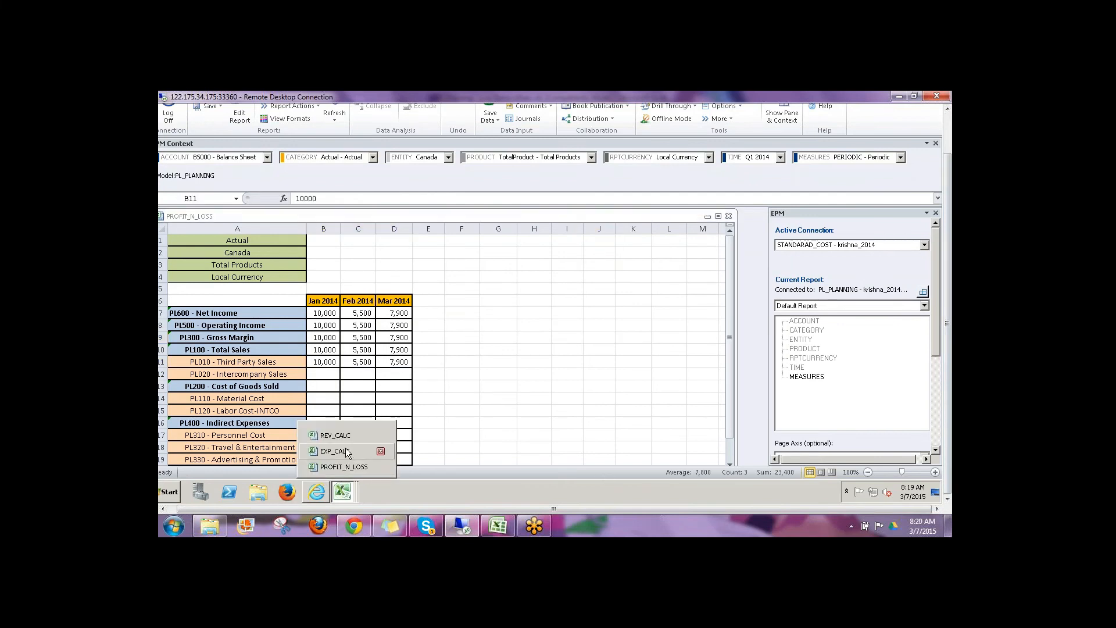
pyautogui.click(340, 437)
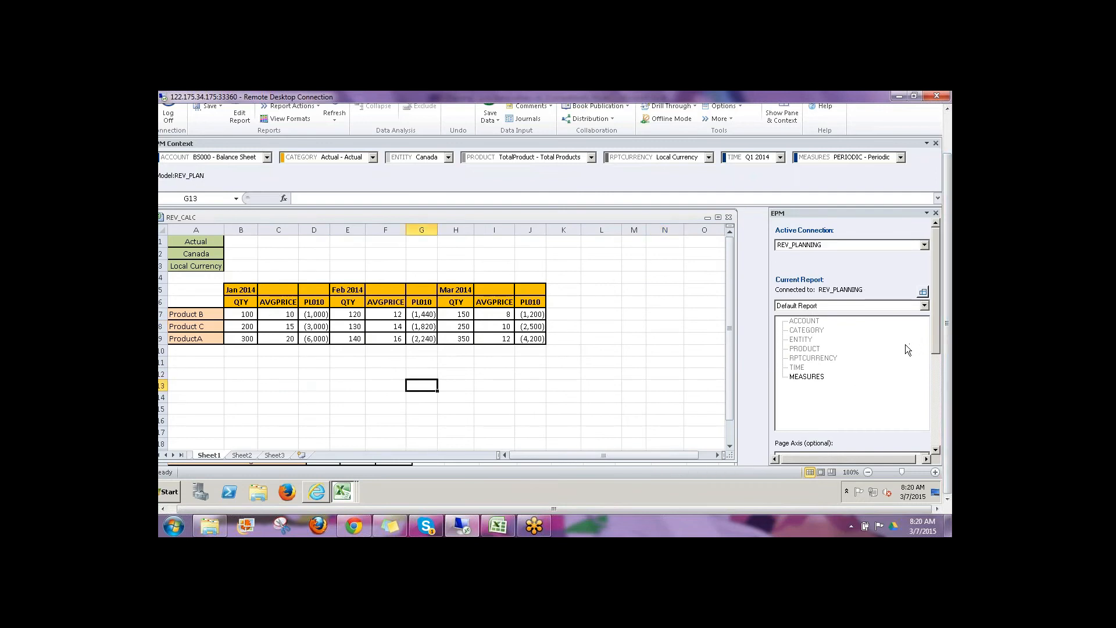
# - Switch to the Training - Live Demo others.xls workbook and examine the REVENUE, EXP PLAN and PL PLAN boxes of the flow diagram
pyautogui.click(498, 526)
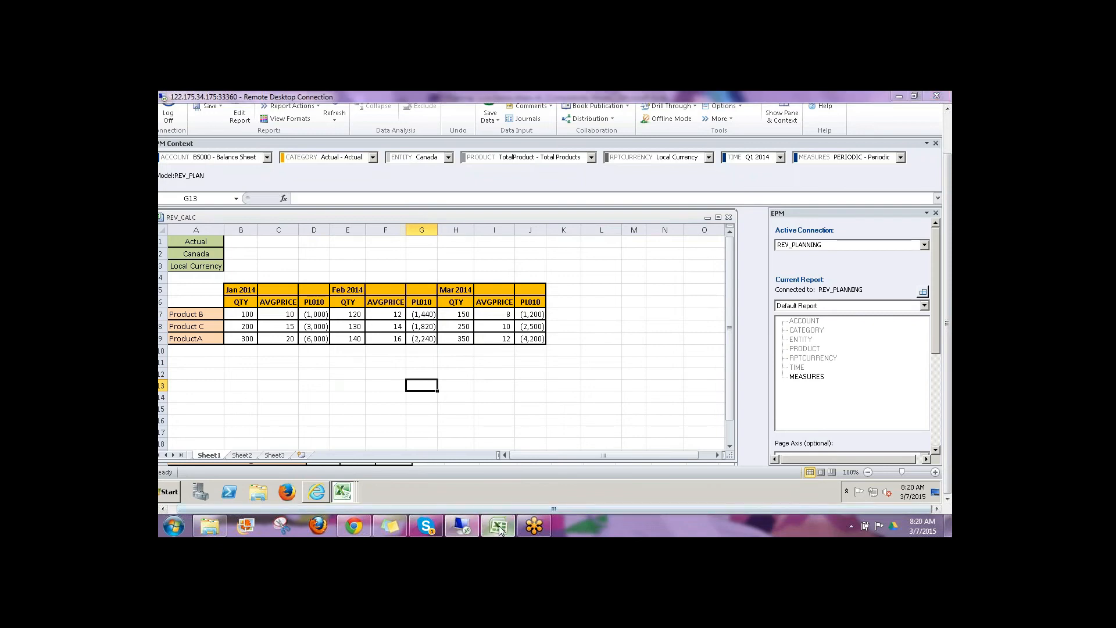
pyautogui.click(559, 355)
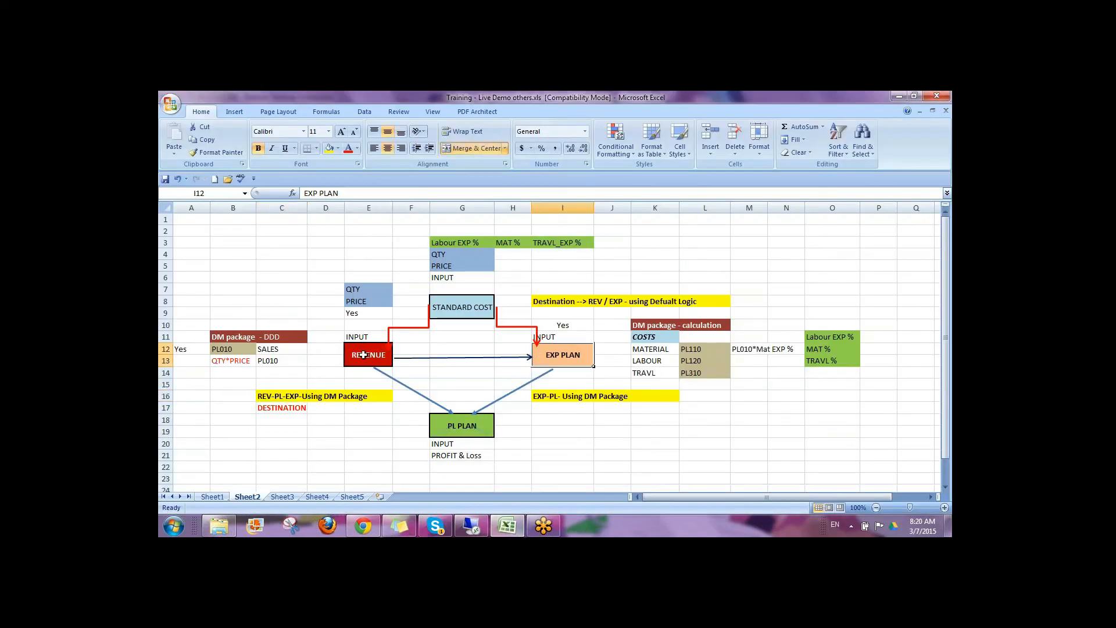
pyautogui.click(364, 355)
pyautogui.click(457, 420)
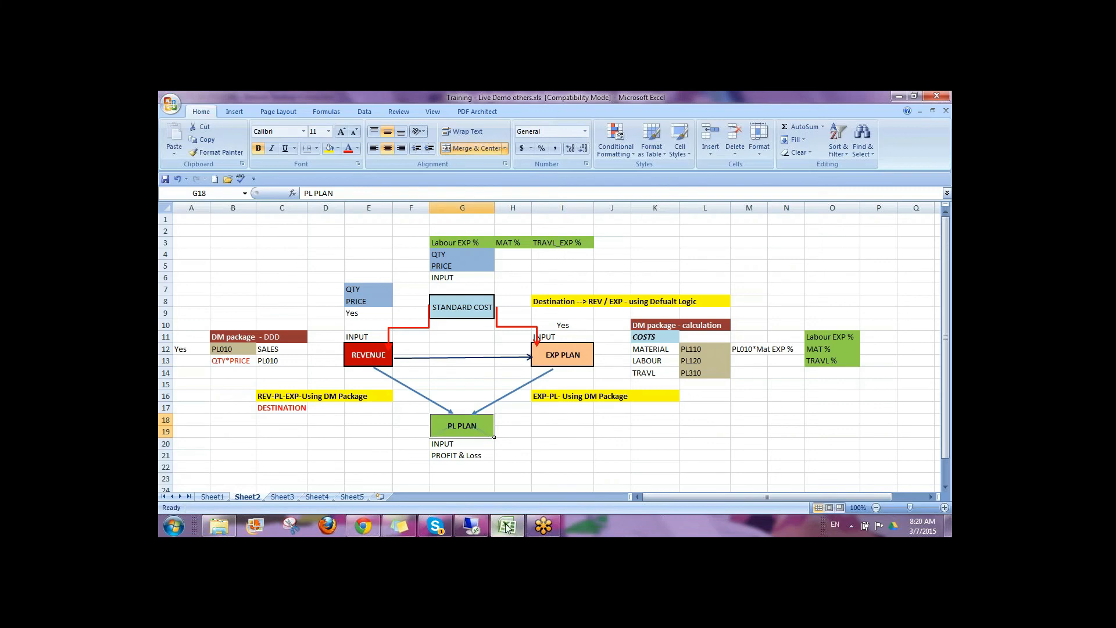
# - Return to REV_CALC in the remote session and examine the PL010 product values for Jan, Feb and Mar 2014
pyautogui.click(474, 527)
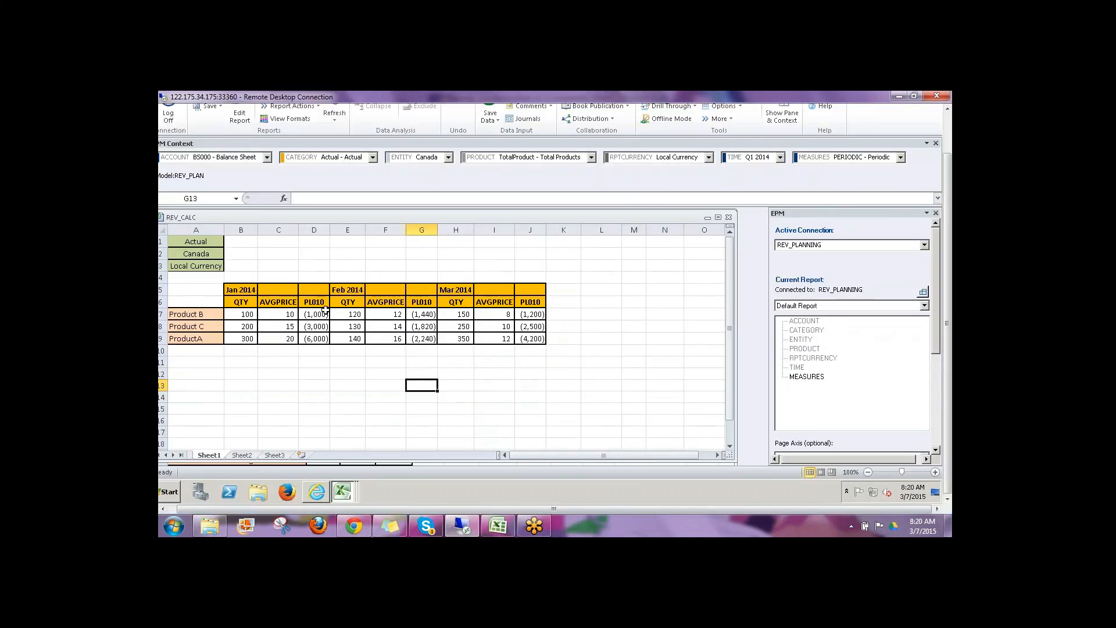
pyautogui.moveTo(318, 316); pyautogui.dragTo(317, 339)
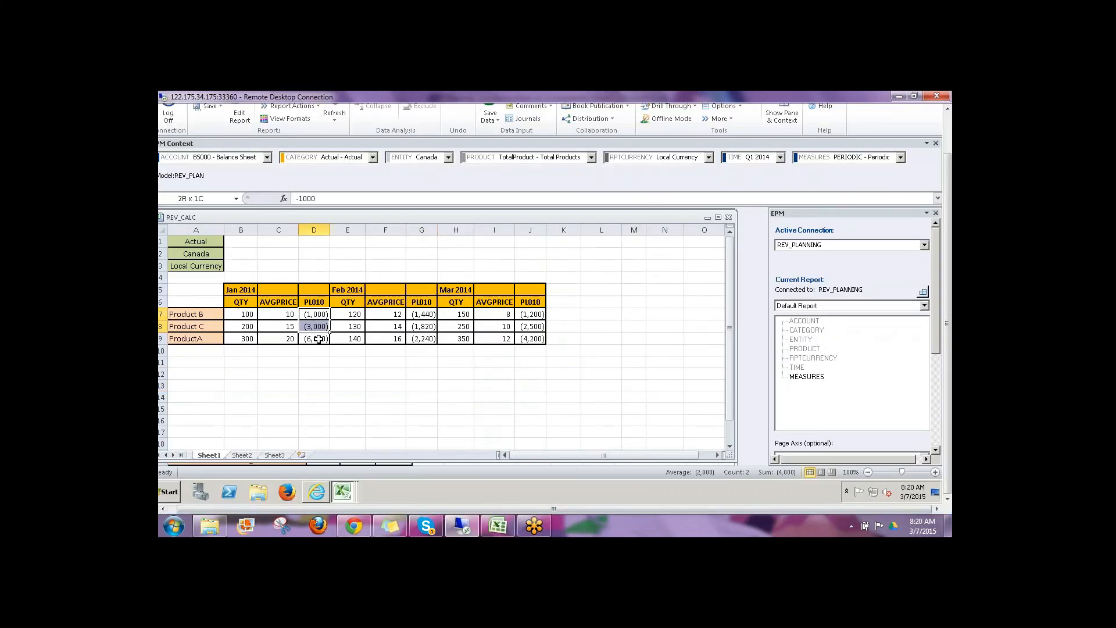
pyautogui.moveTo(426, 314); pyautogui.dragTo(429, 344)
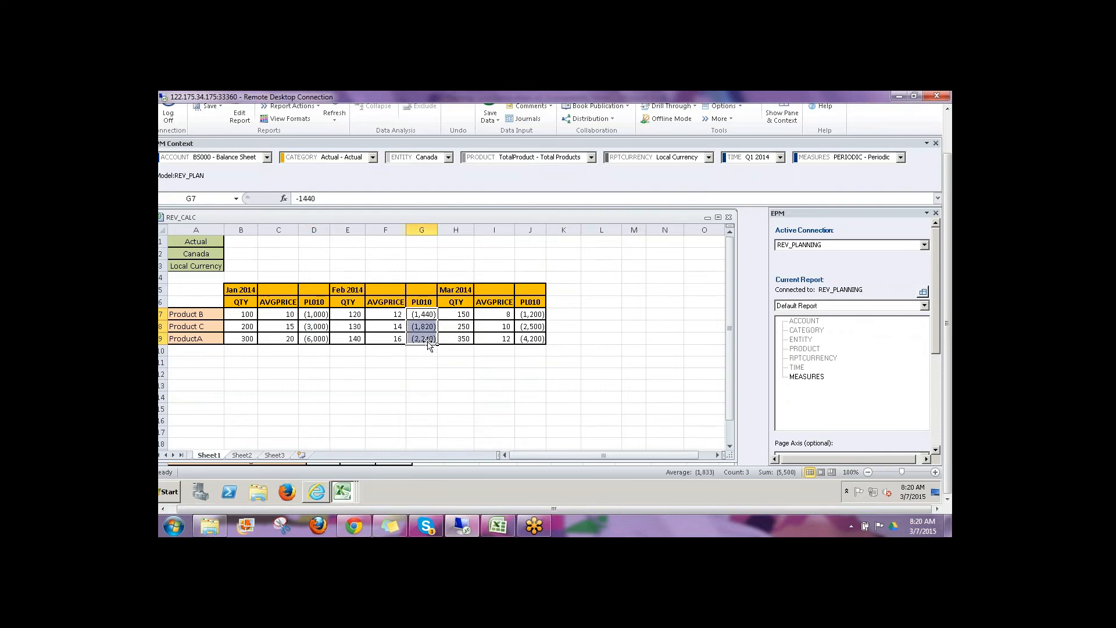
pyautogui.moveTo(528, 315); pyautogui.dragTo(530, 342)
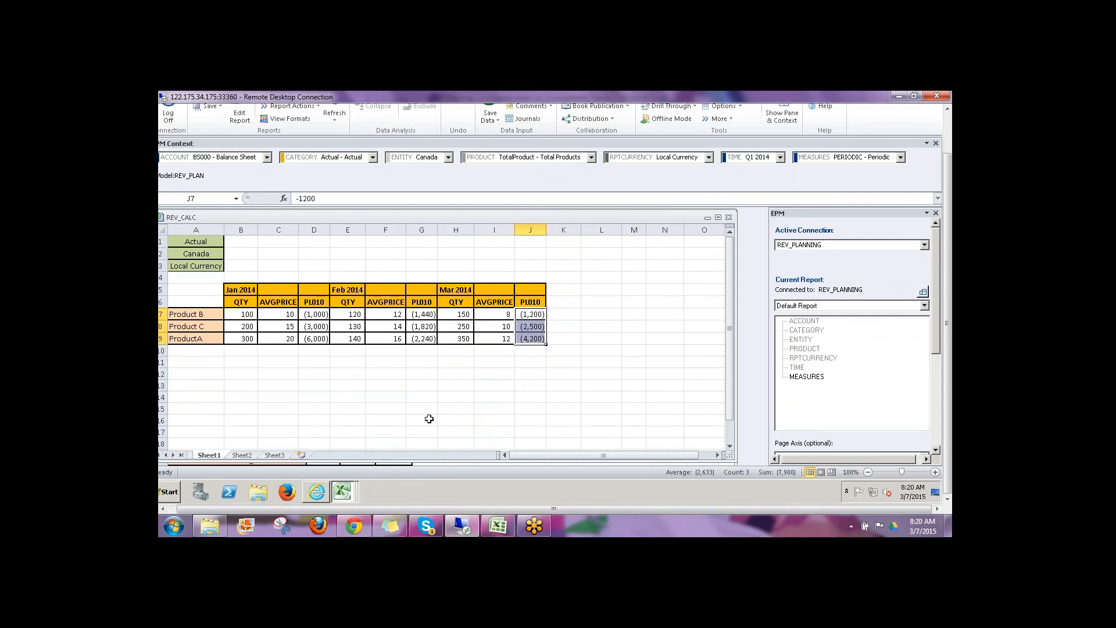
# - Switch to the PROFIT_N_LOSS workbook and compare its PL010 - Third Party Sales values with the REV_CALC revenue
pyautogui.click(351, 493)
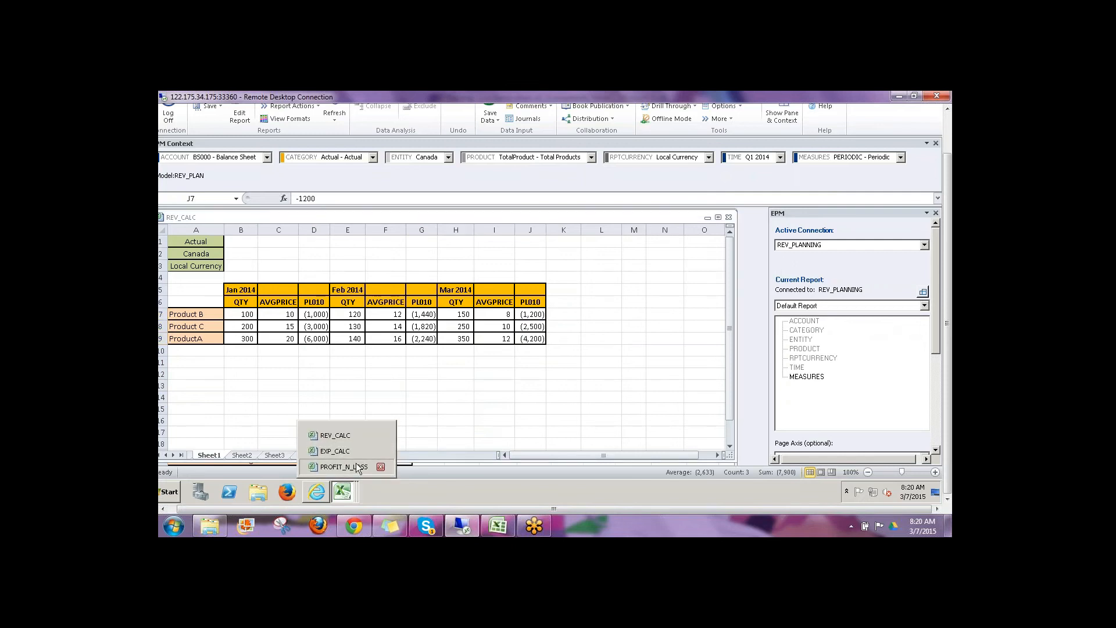
pyautogui.click(357, 468)
pyautogui.click(469, 398)
pyautogui.click(398, 362)
pyautogui.click(324, 363)
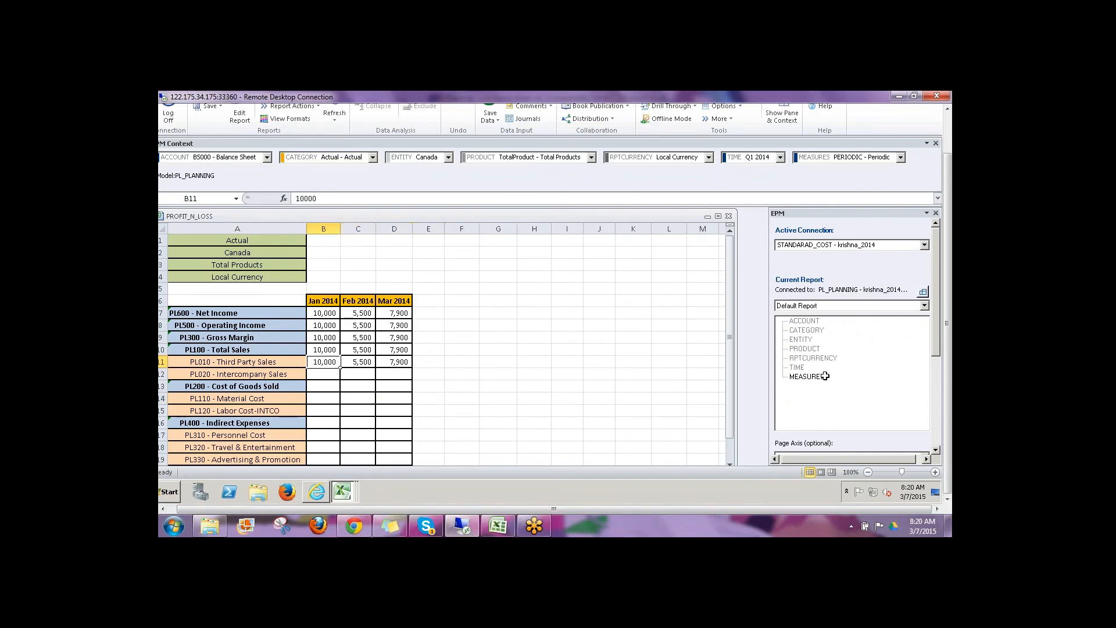
# - Refresh the PROFIT_N_LOSS report again and maximize its workbook window
pyautogui.scroll(2, 948, 385)
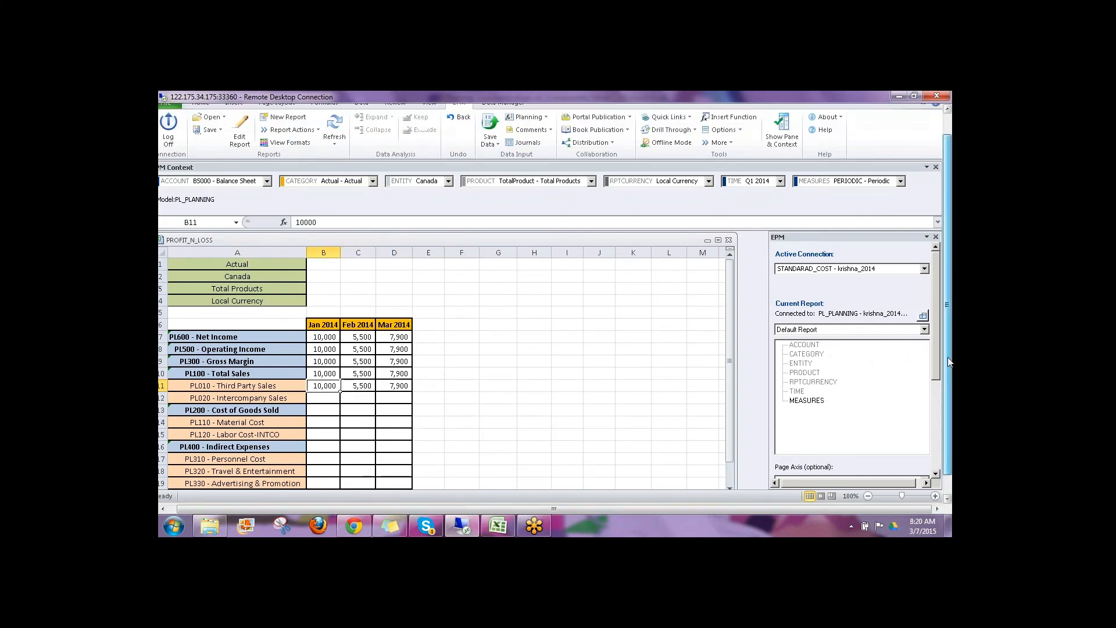
pyautogui.click(335, 152)
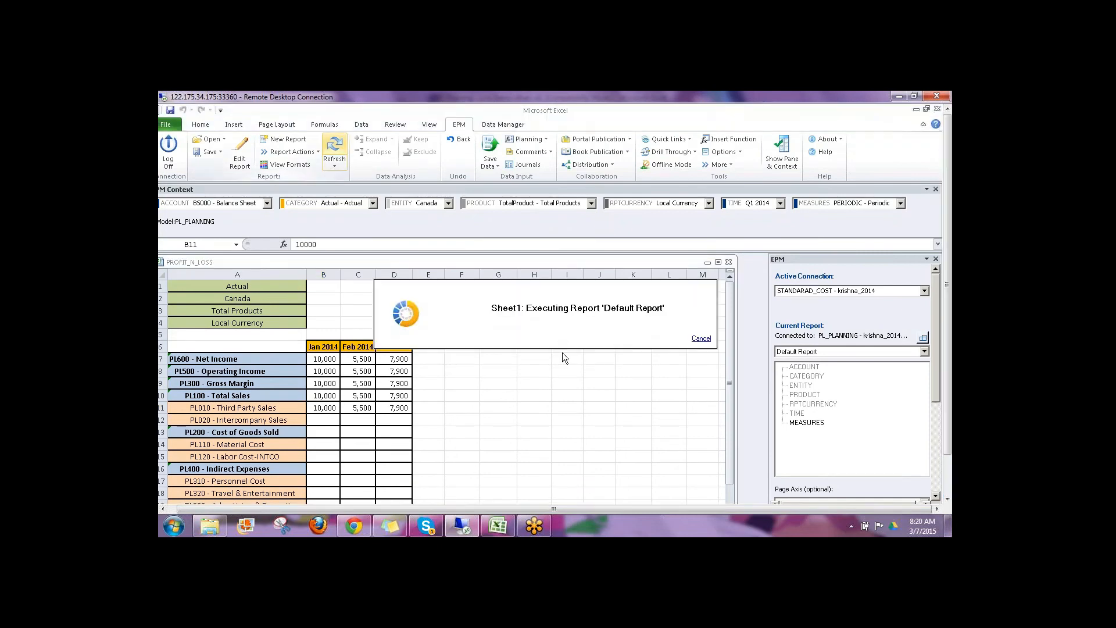
pyautogui.click(718, 263)
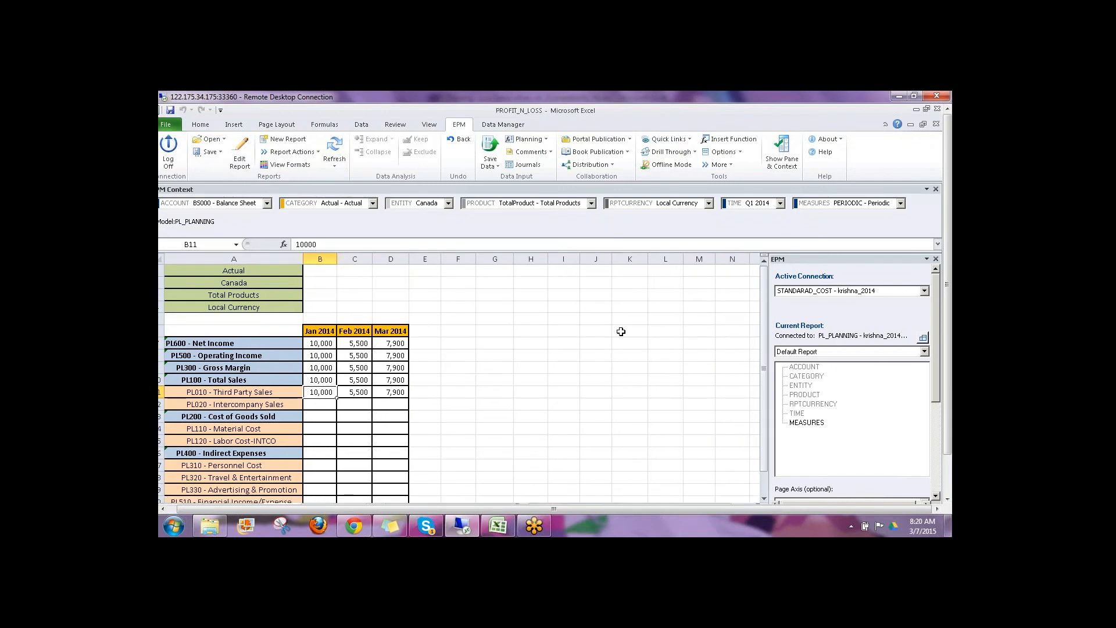
# - Examine the Jan 2014 roll-up from PL010 - Third Party Sales up to PL600 - Net Income in the PROFIT_N_LOSS report
pyautogui.click(239, 393)
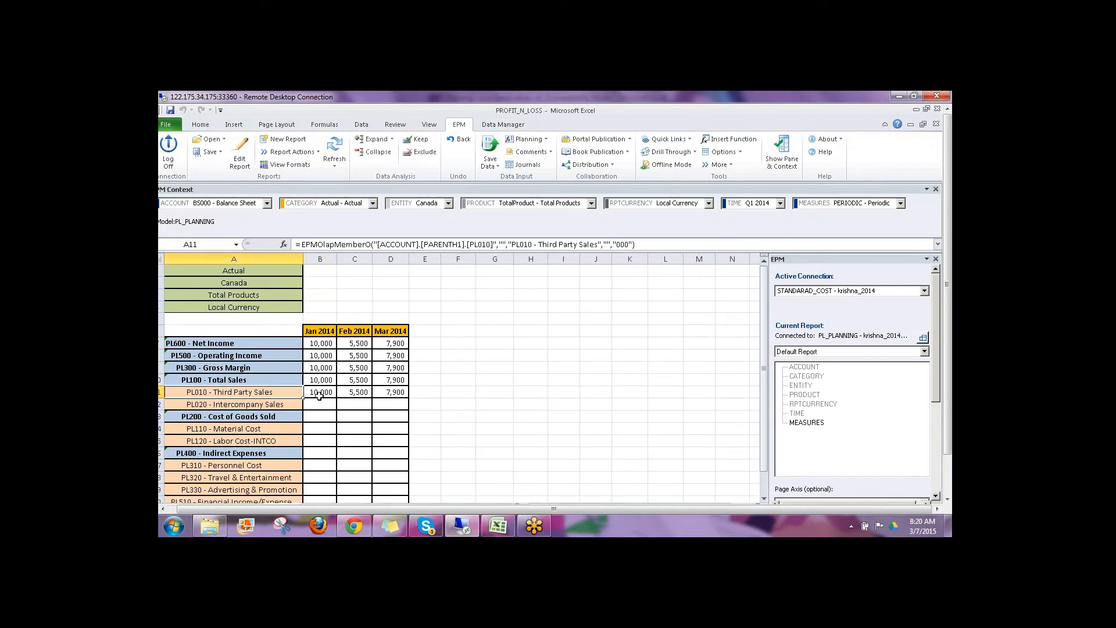
pyautogui.click(315, 381)
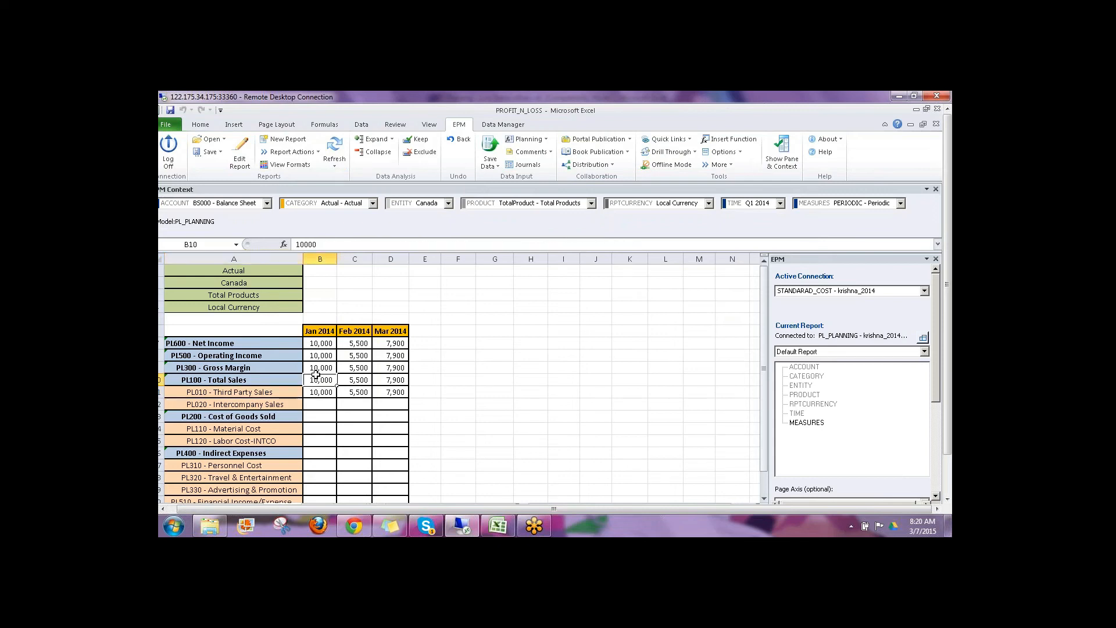
pyautogui.click(317, 368)
pyautogui.click(318, 352)
pyautogui.click(318, 344)
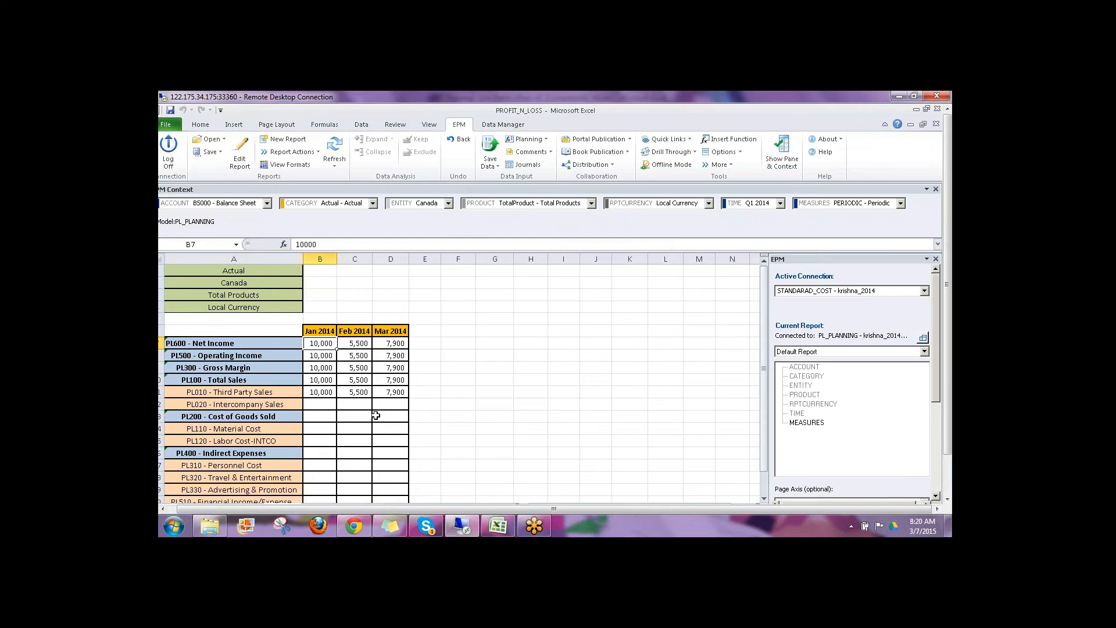
pyautogui.scroll(-1, 376, 416)
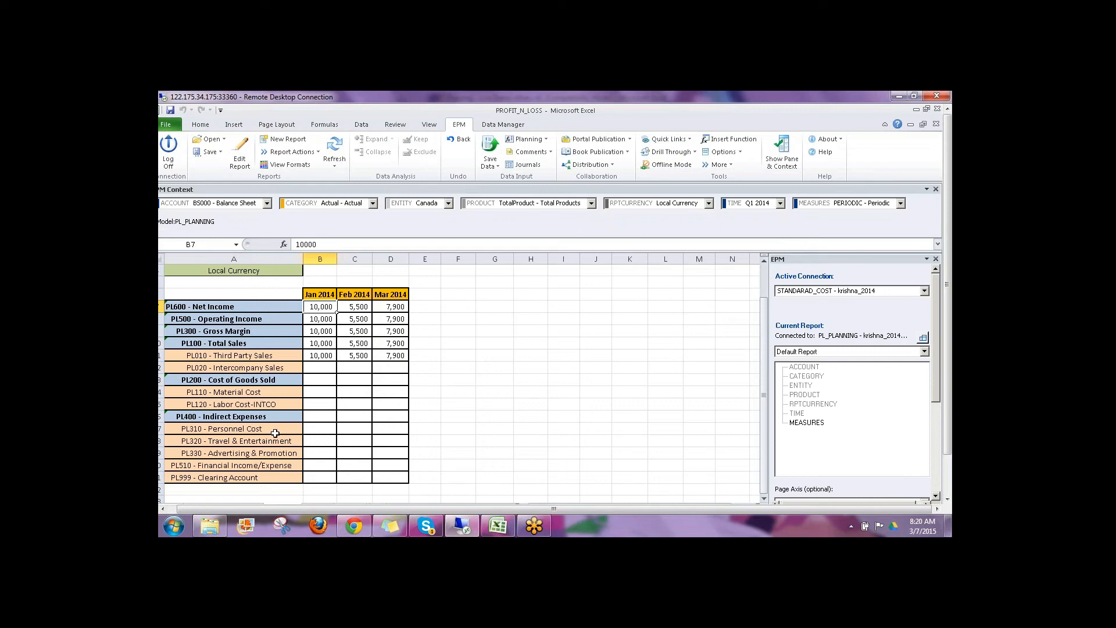
pyautogui.click(224, 307)
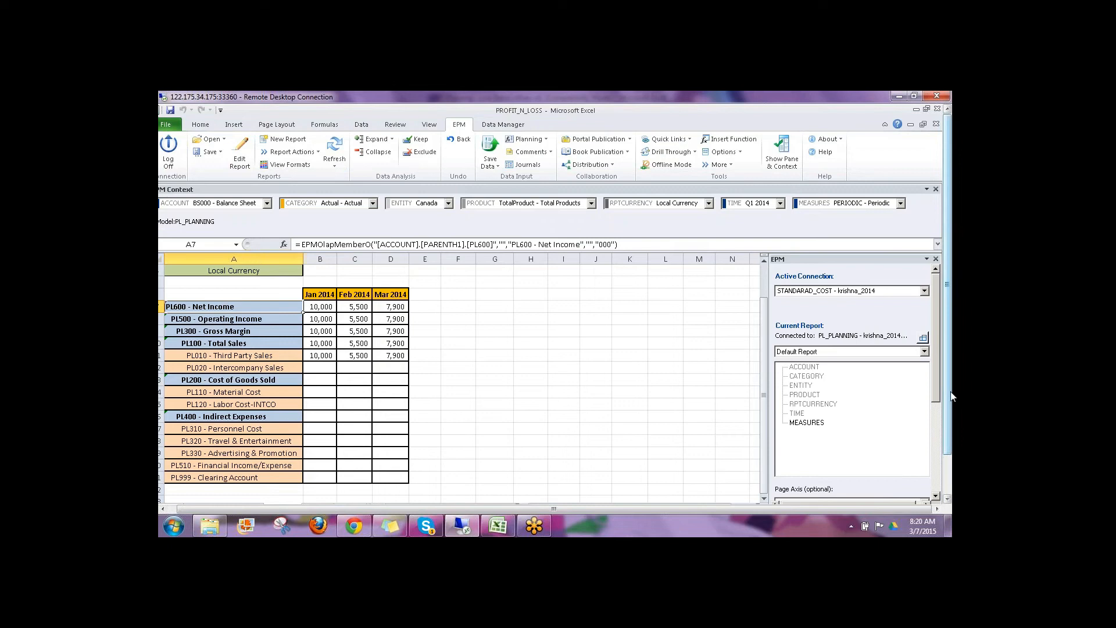
# - Switch to the EXP_CALC workbook and refresh its report
pyautogui.moveTo(951, 392); pyautogui.dragTo(952, 437)
pyautogui.click(343, 492)
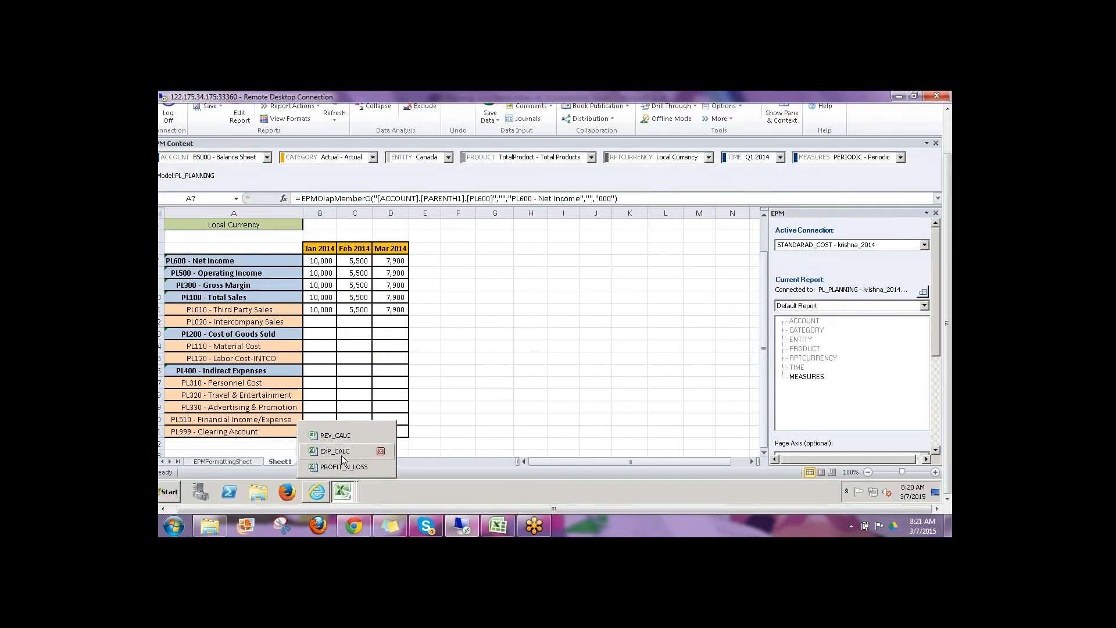
pyautogui.click(354, 452)
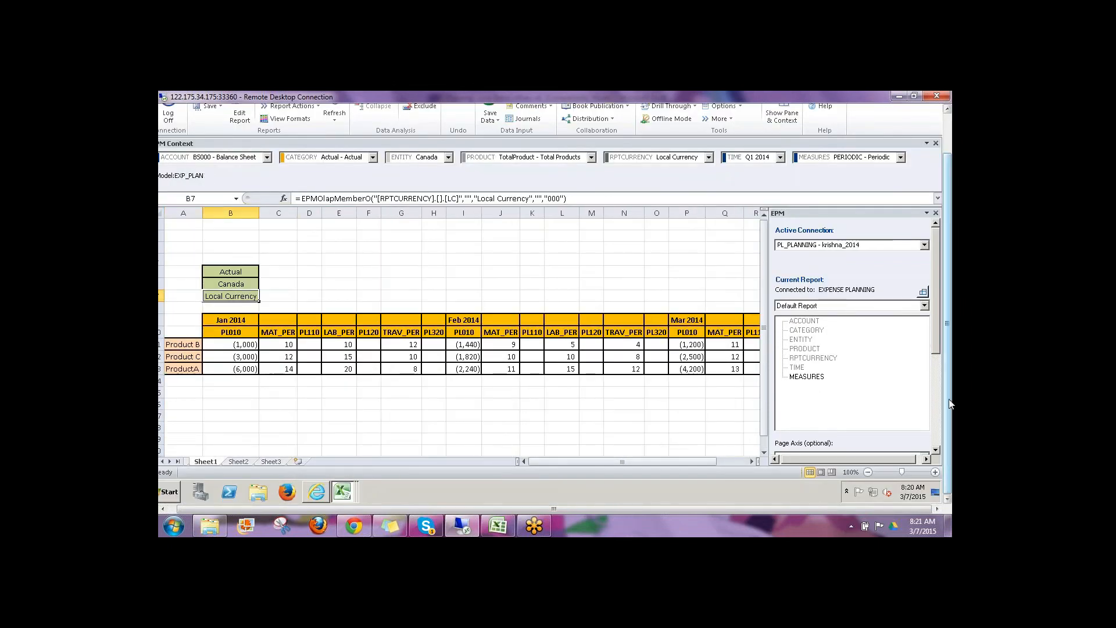
pyautogui.scroll(3, 950, 405)
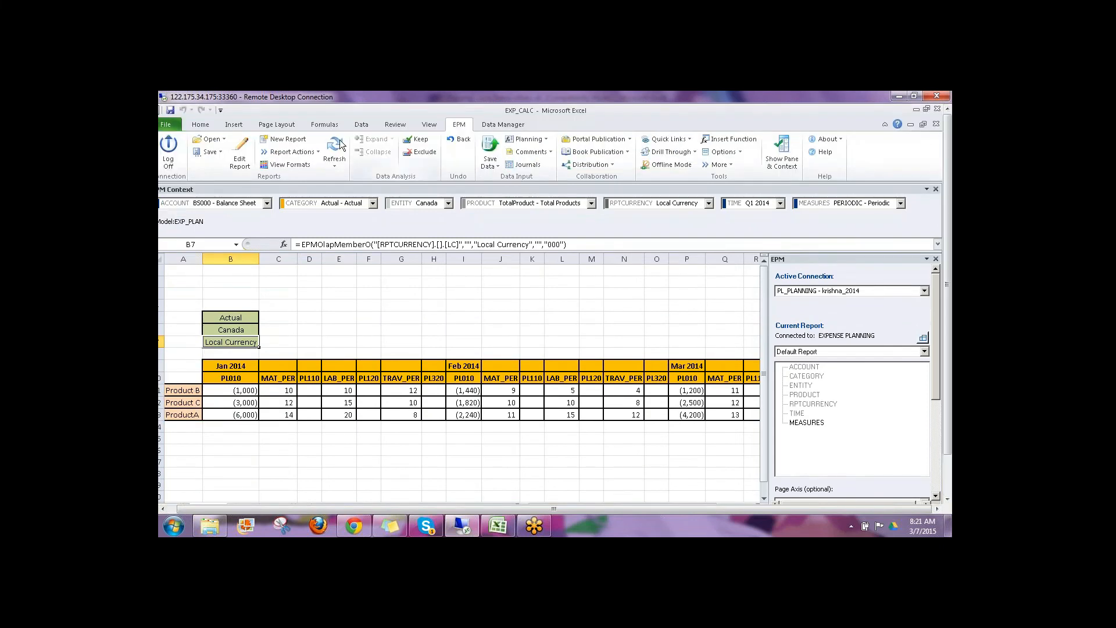
pyautogui.click(339, 140)
# - Examine the Jan 2014 expense columns PL110, PL120 and PL320 in the EXP_CALC report
pyautogui.moveTo(313, 378); pyautogui.dragTo(310, 428)
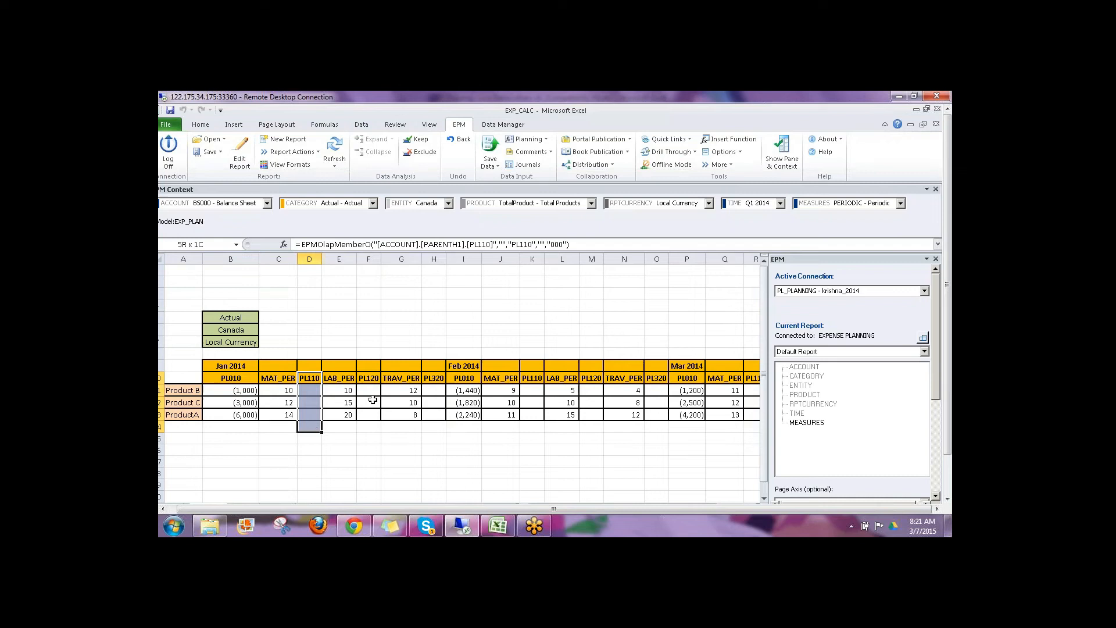
pyautogui.moveTo(374, 375); pyautogui.dragTo(376, 436)
pyautogui.moveTo(438, 375); pyautogui.dragTo(433, 437)
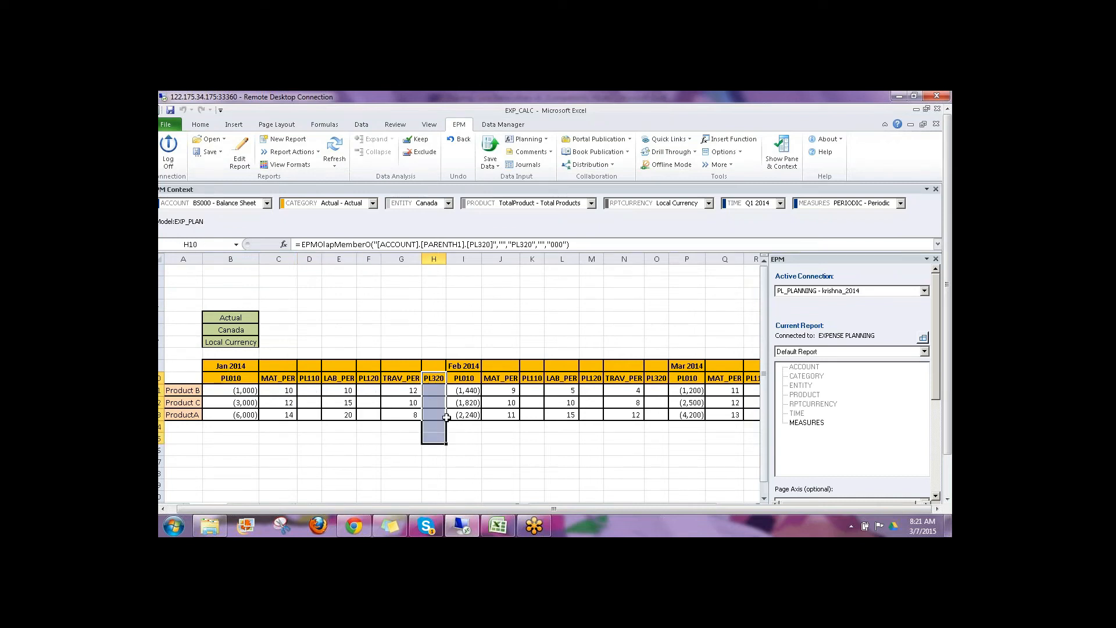
# - Switch to Planning and Consolidation in Internet Explorer and open the EXP.LGF logic script of the EXP_PLAN model
pyautogui.moveTo(950, 390); pyautogui.dragTo(948, 439)
pyautogui.click(323, 493)
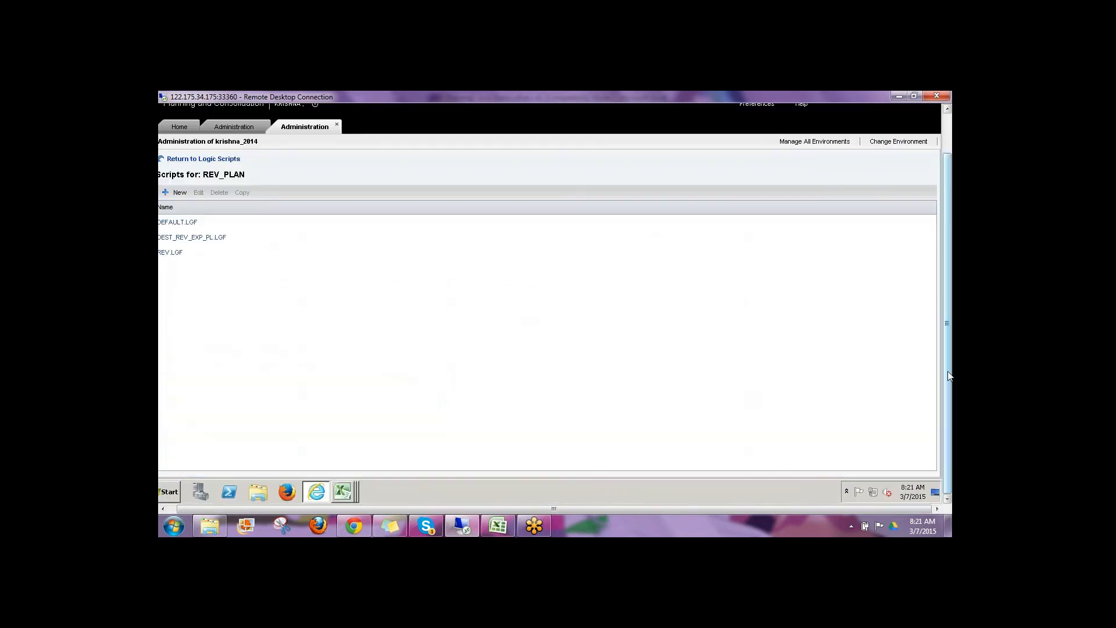
pyautogui.moveTo(949, 375); pyautogui.dragTo(936, 333)
pyautogui.click(197, 205)
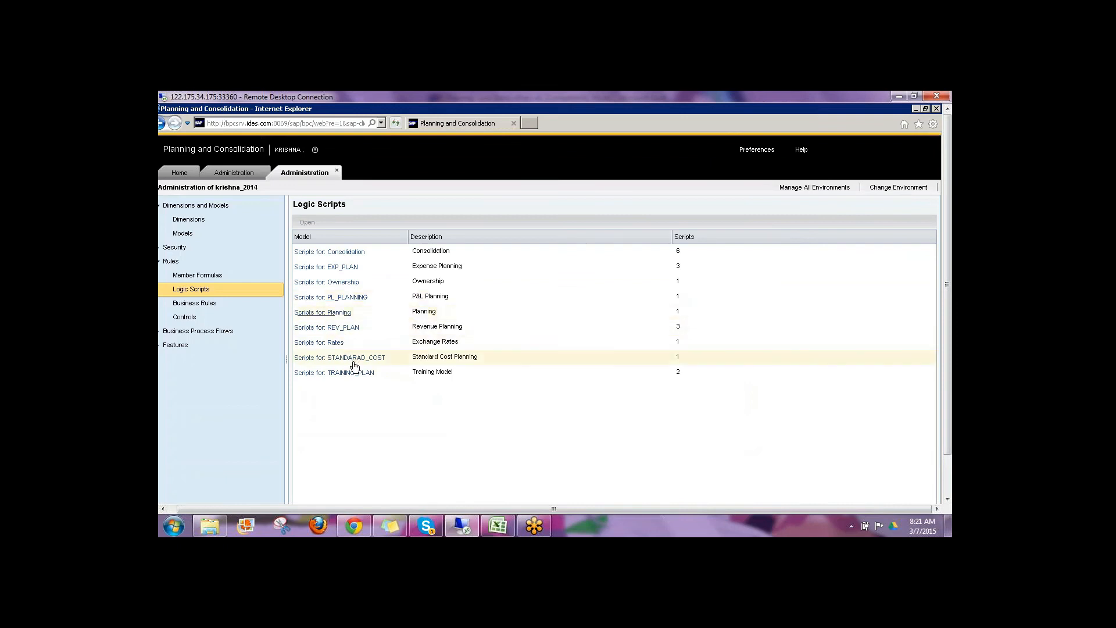
pyautogui.click(332, 267)
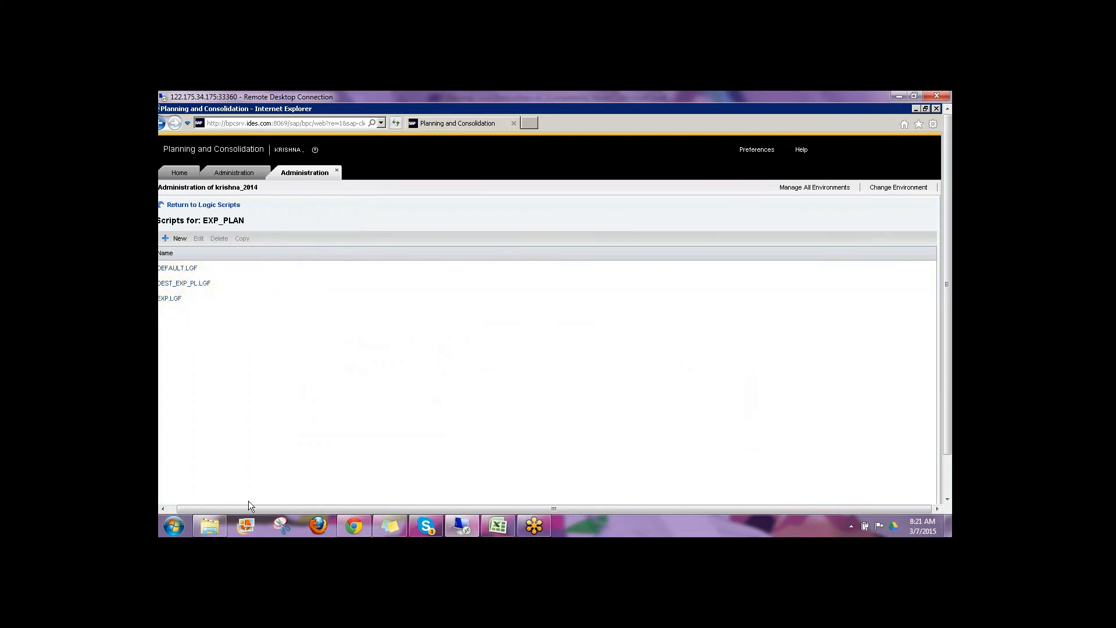
pyautogui.click(174, 299)
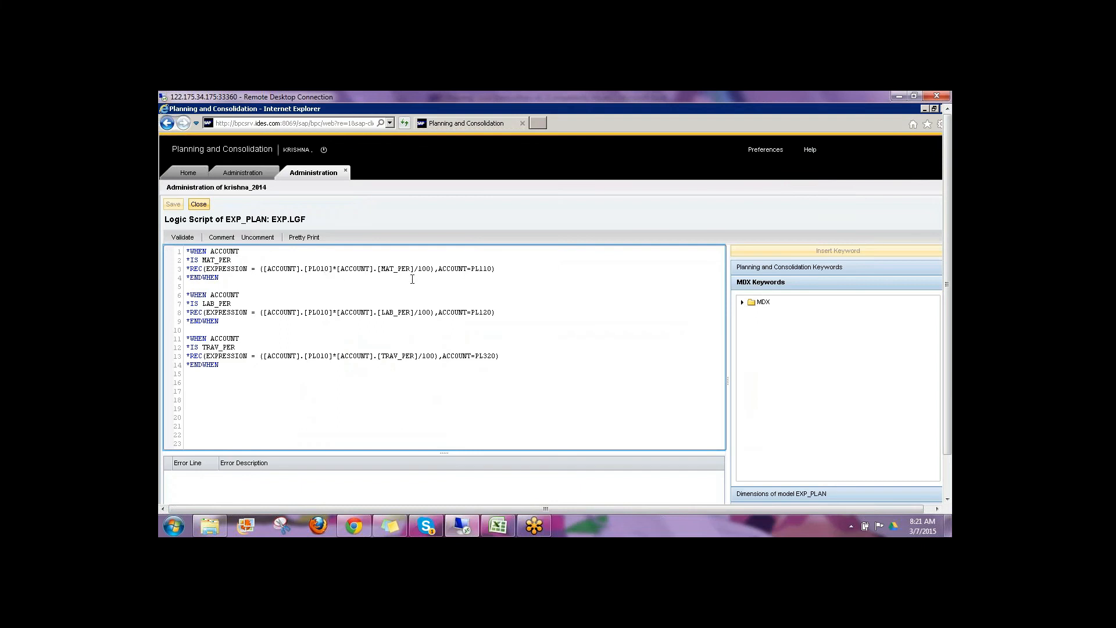
# - Look up the script's target account pl110 among the members of the ACCOUNT dimension
pyautogui.doubleClick(480, 270)
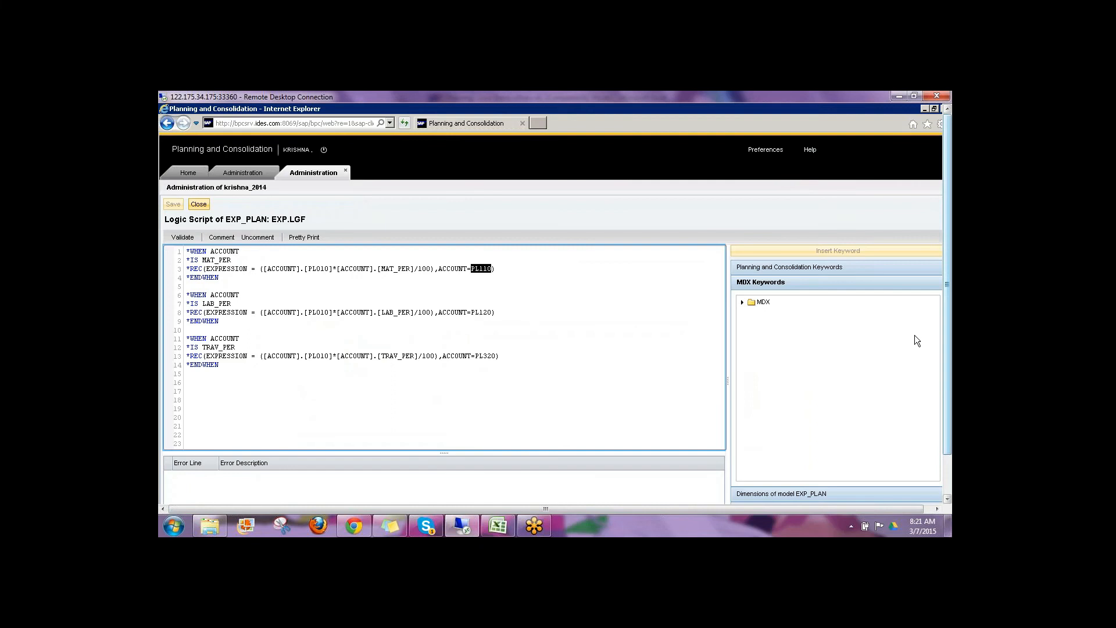
pyautogui.click(777, 492)
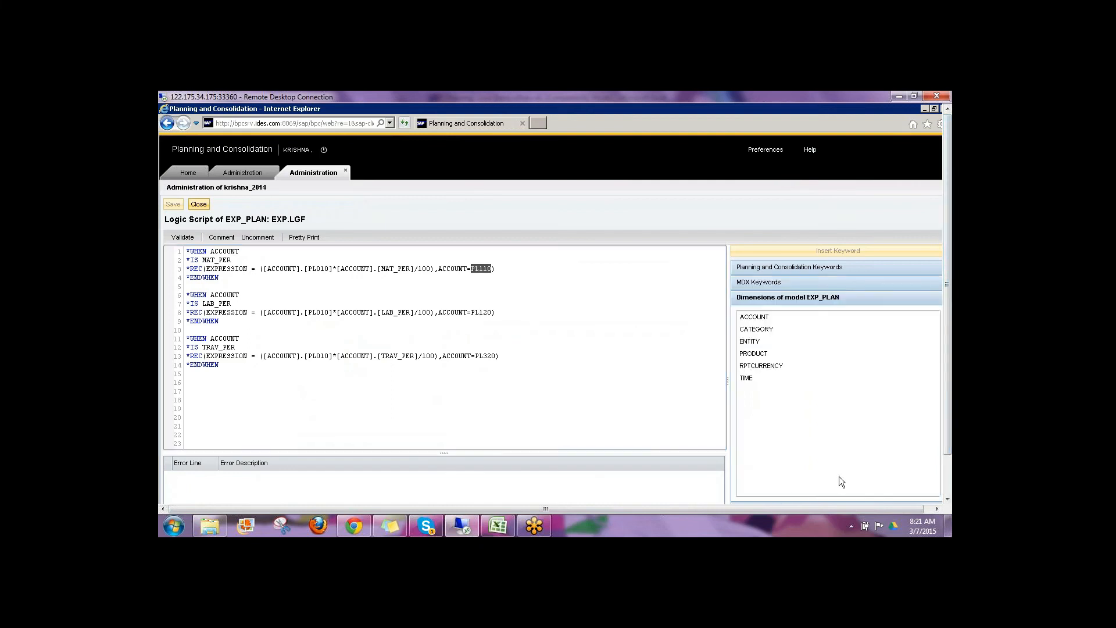
pyautogui.moveTo(950, 413); pyautogui.dragTo(943, 453)
pyautogui.click(798, 469)
pyautogui.click(792, 299)
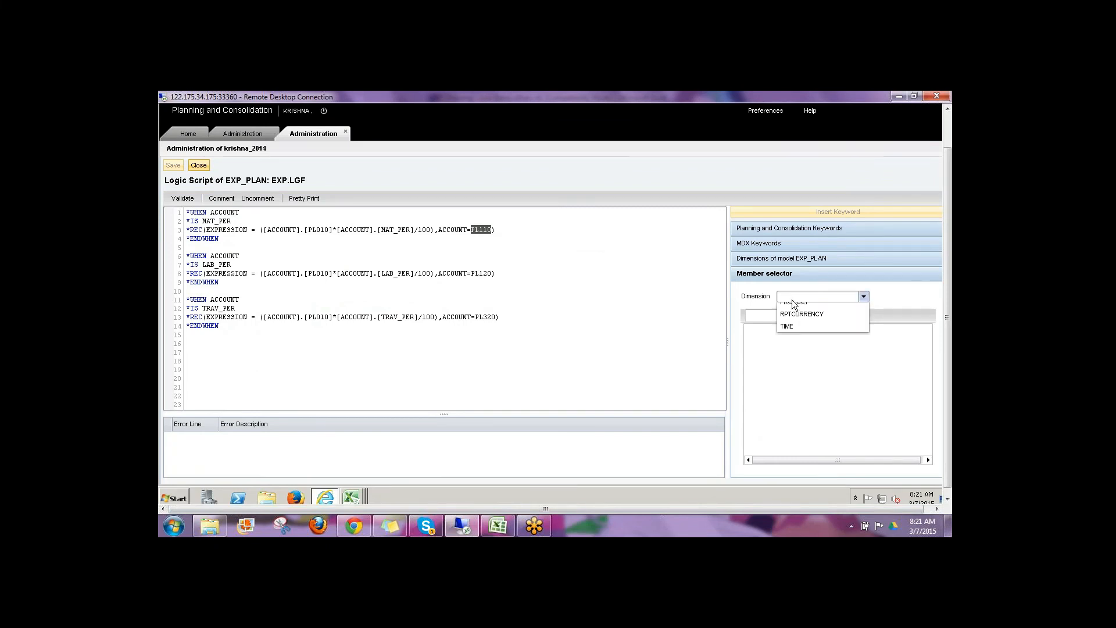
pyautogui.click(785, 312)
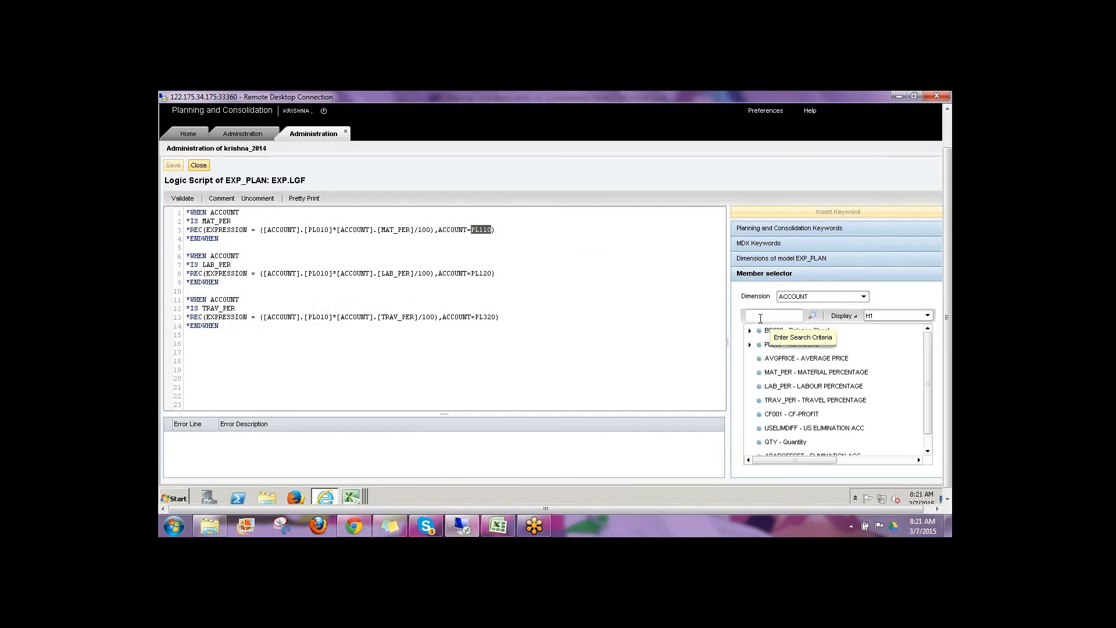
pyautogui.write('pl110')
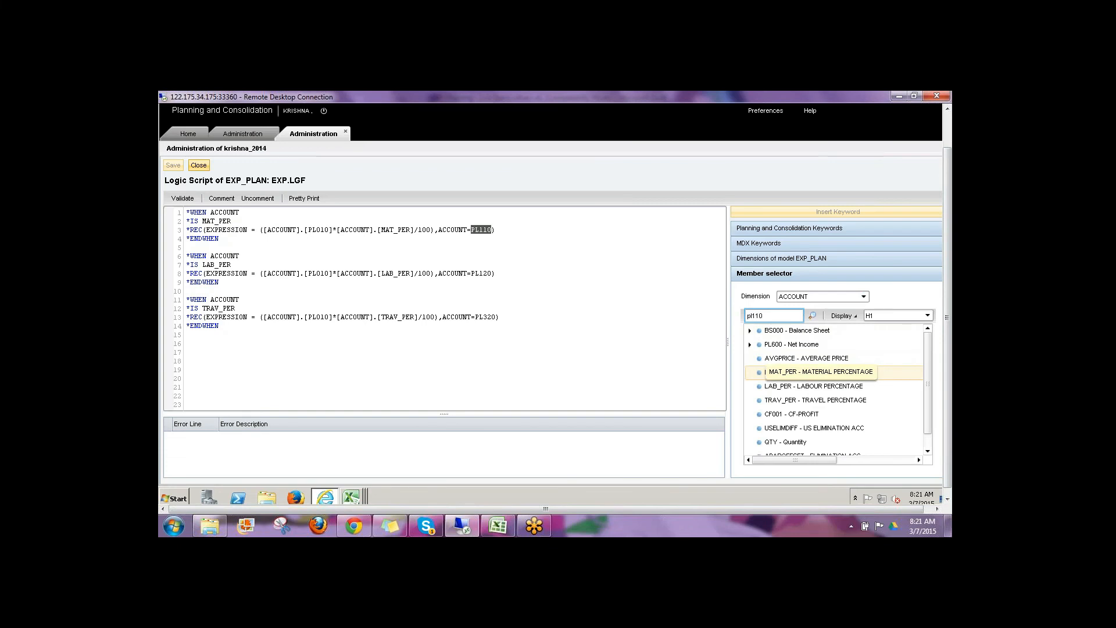
pyautogui.press('Return')
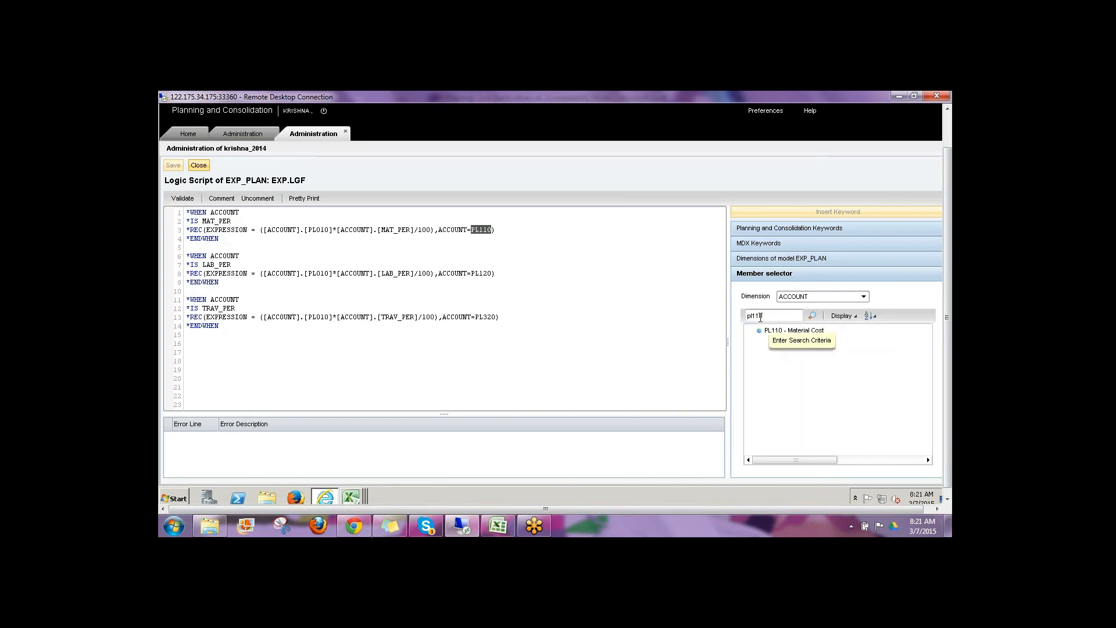
# - Look up the accounts pl120 and pl320 among the members of the ACCOUNT dimension
pyautogui.press('BackSpace')
pyautogui.write('2')
pyautogui.press('Return')
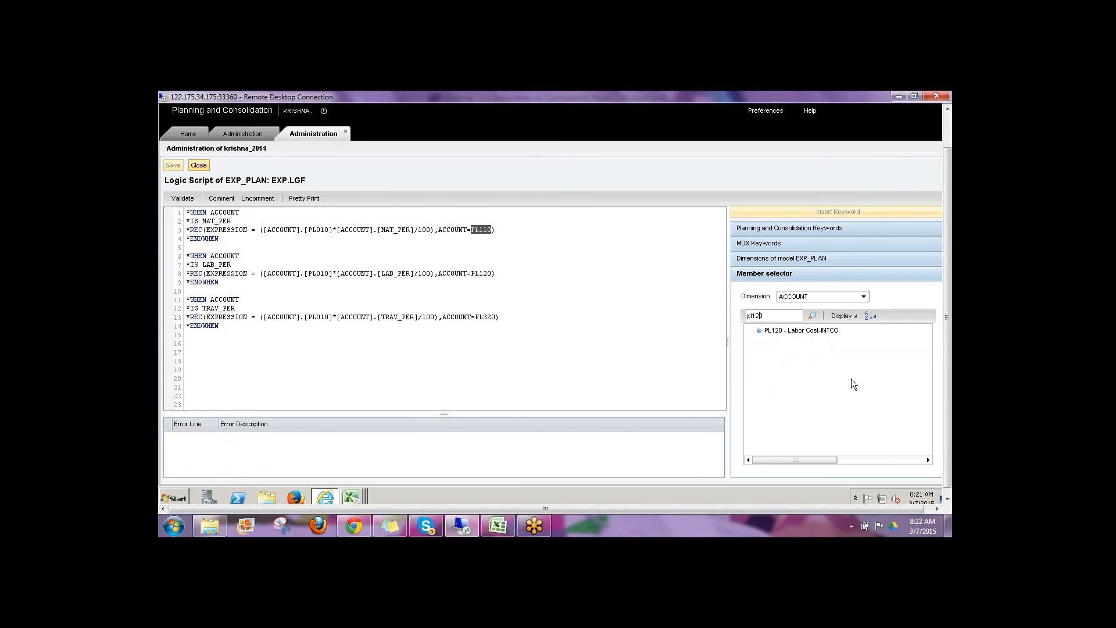
pyautogui.press('BackSpace')
pyautogui.press('BackSpace')
pyautogui.write('32')
pyautogui.press('Return')
# - Validate the EXP.LGF logic script and close it
pyautogui.click(240, 294)
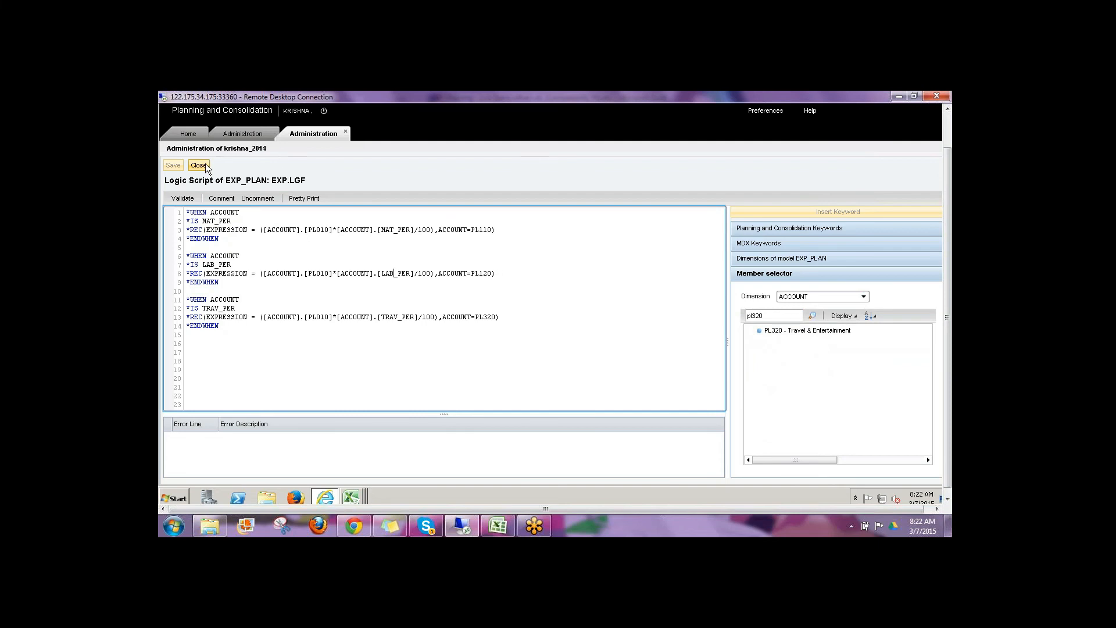
pyautogui.click(185, 200)
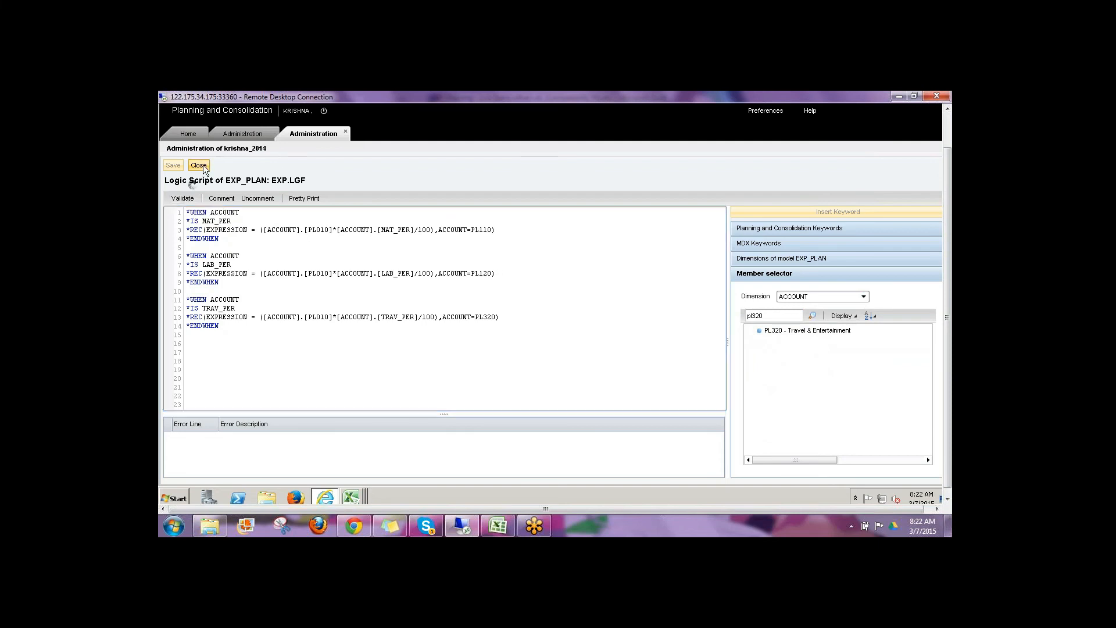
pyautogui.click(198, 166)
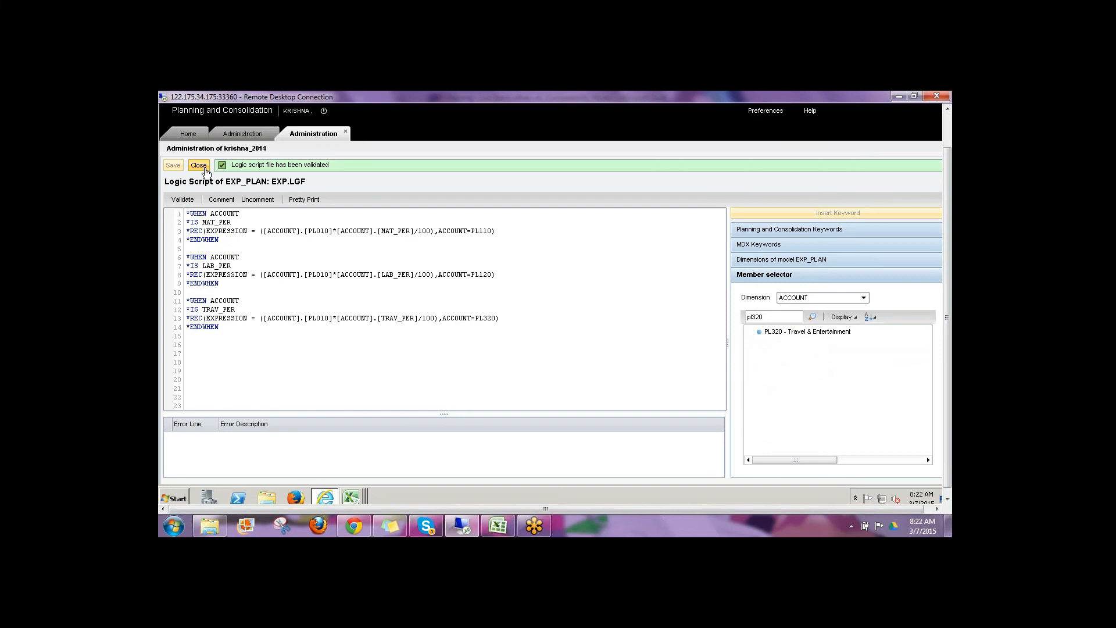
# - Return to the EXP_CALC workbook in Excel and refresh the expense report again
pyautogui.click(356, 494)
pyautogui.click(349, 452)
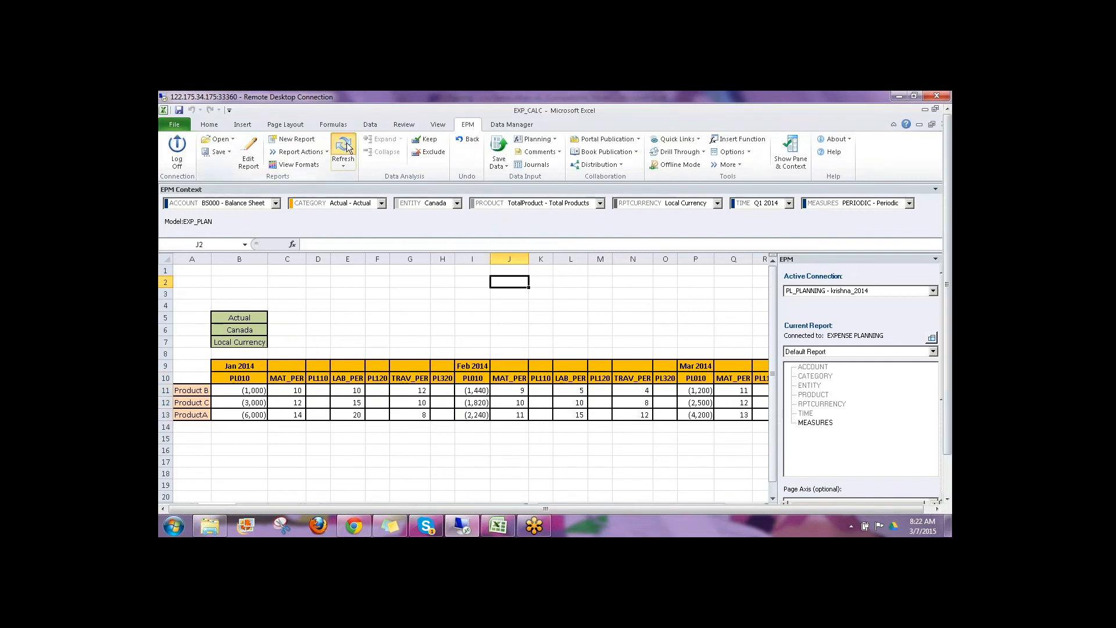
pyautogui.click(343, 152)
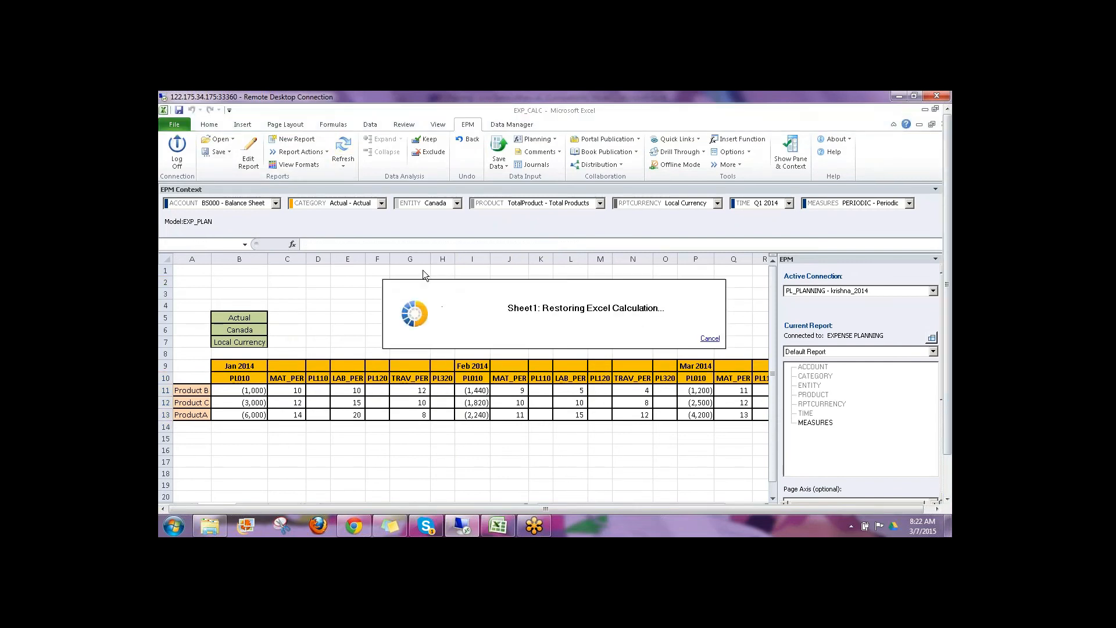
pyautogui.click(509, 282)
pyautogui.click(512, 125)
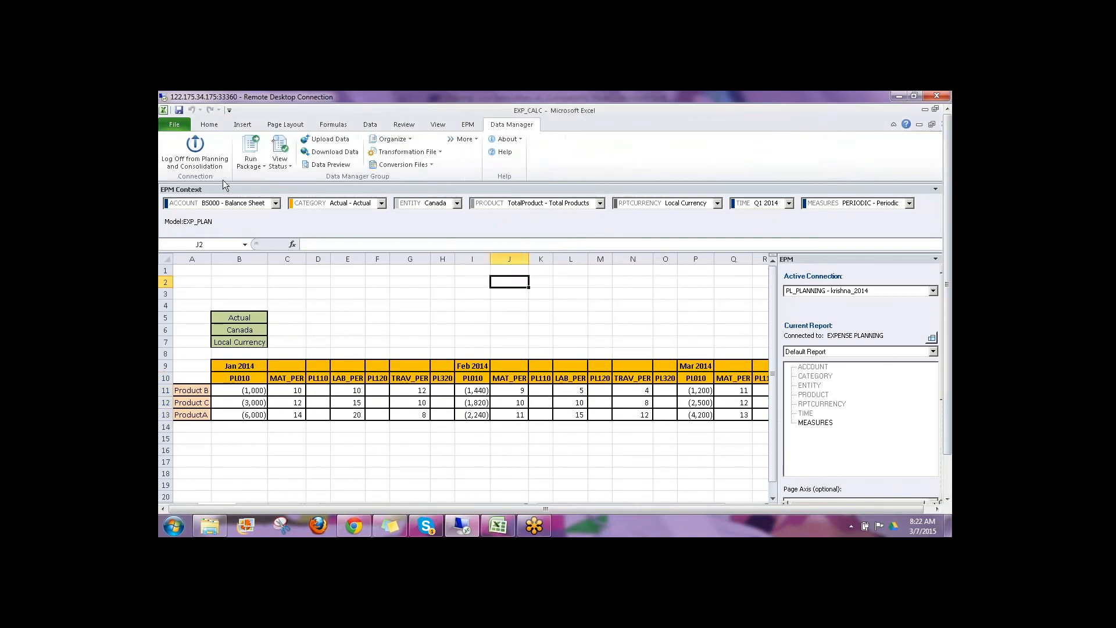
pyautogui.click(263, 168)
pyautogui.click(268, 179)
pyautogui.click(411, 257)
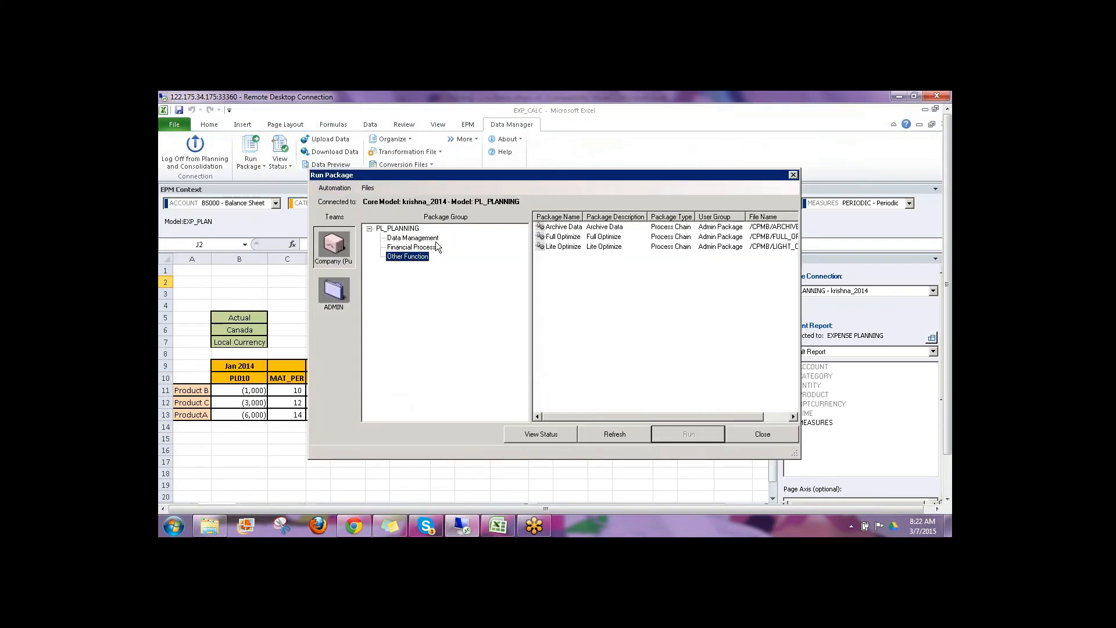
pyautogui.click(415, 238)
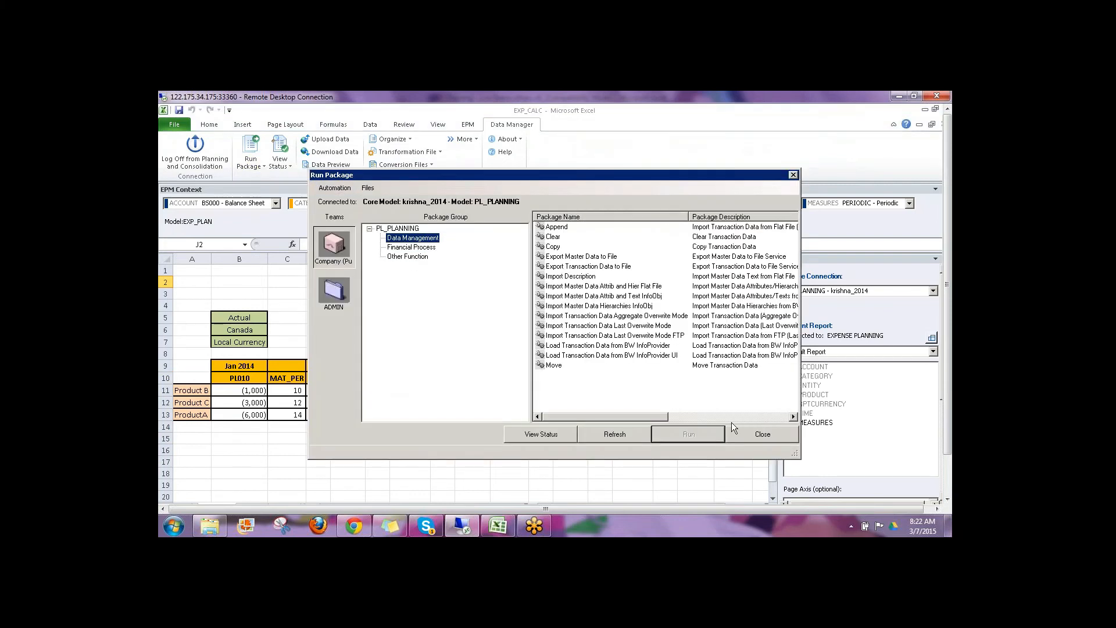
pyautogui.click(761, 435)
# - Set the active connection to EXPENSE PLANNING and refresh the EXP_CALC report
pyautogui.click(817, 290)
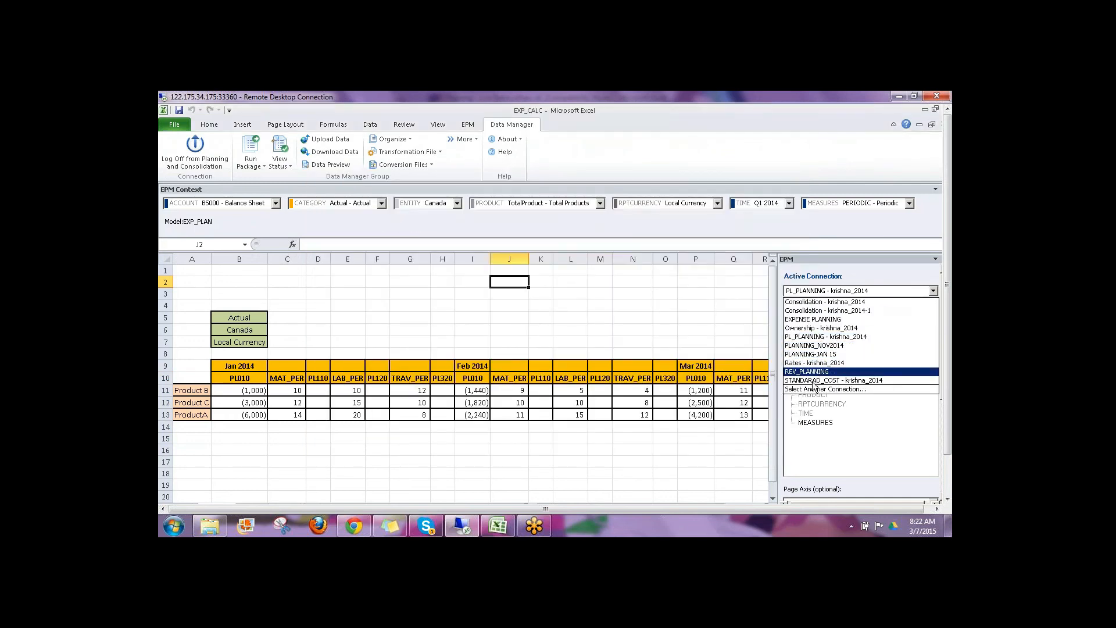
pyautogui.click(813, 319)
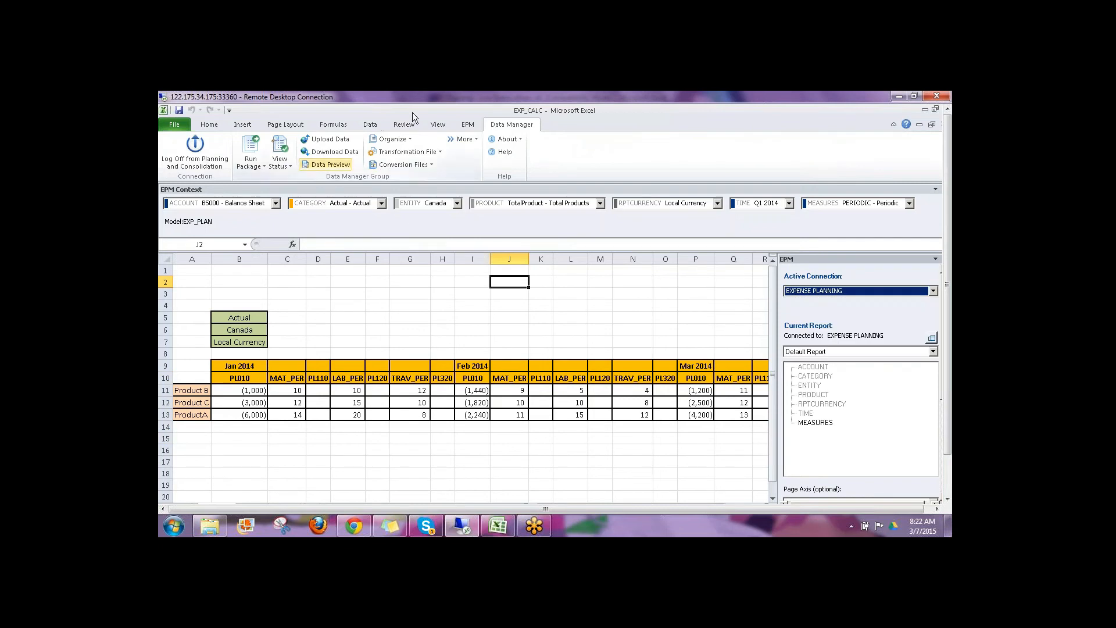
pyautogui.click(469, 125)
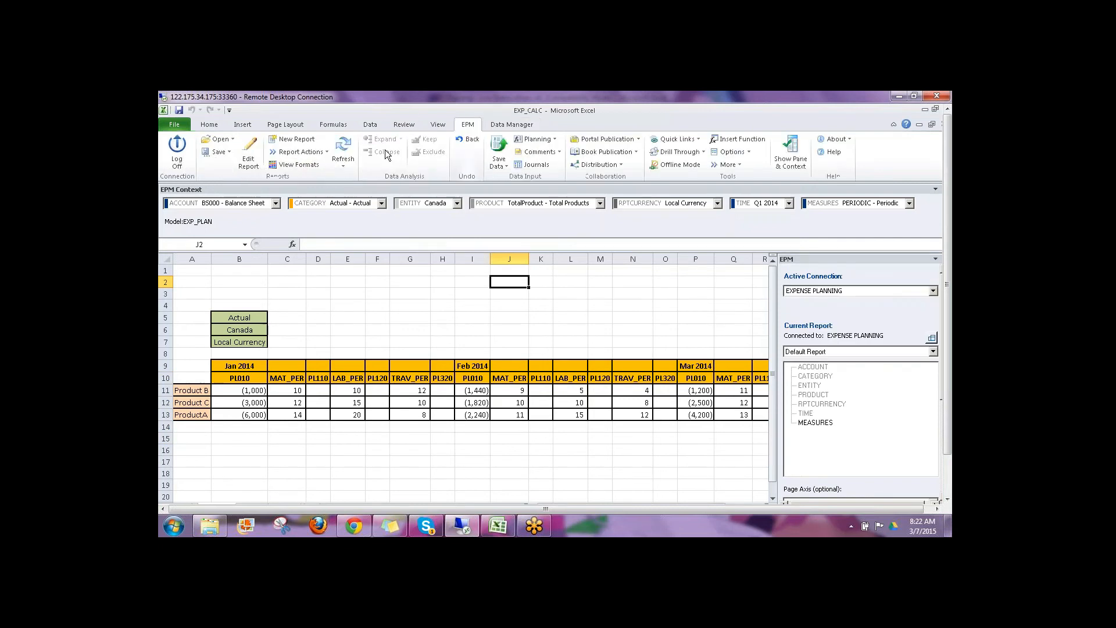
pyautogui.click(344, 150)
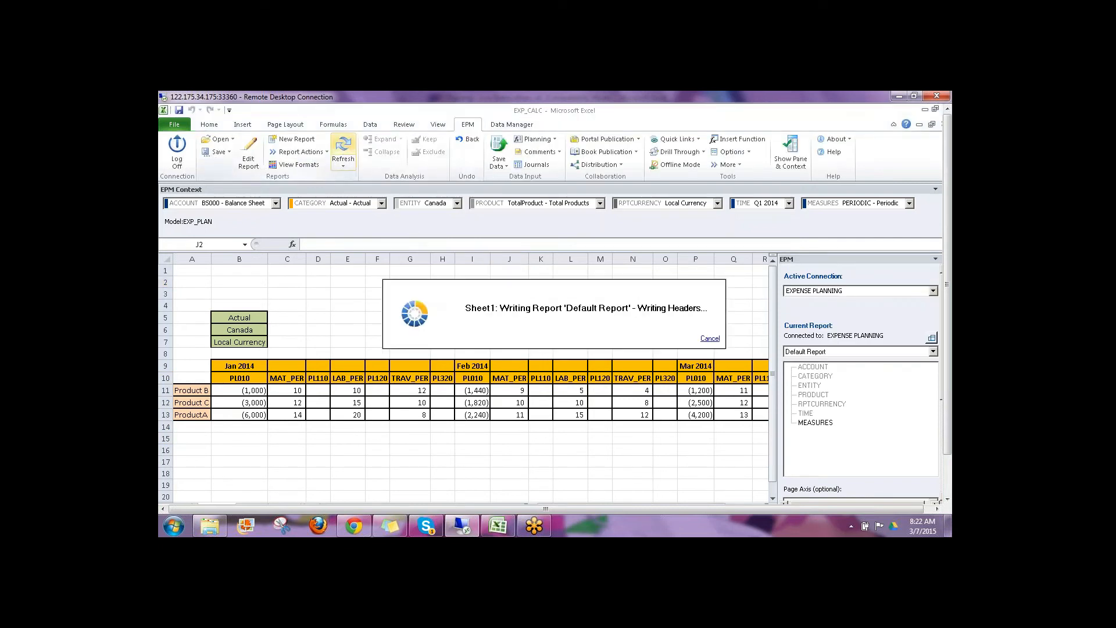
# - Run the EXP_CALC package from Other Function for category Actual, currency LC and periods 2014.01, 2014.02 and 2014.03
pyautogui.click(510, 123)
pyautogui.click(251, 162)
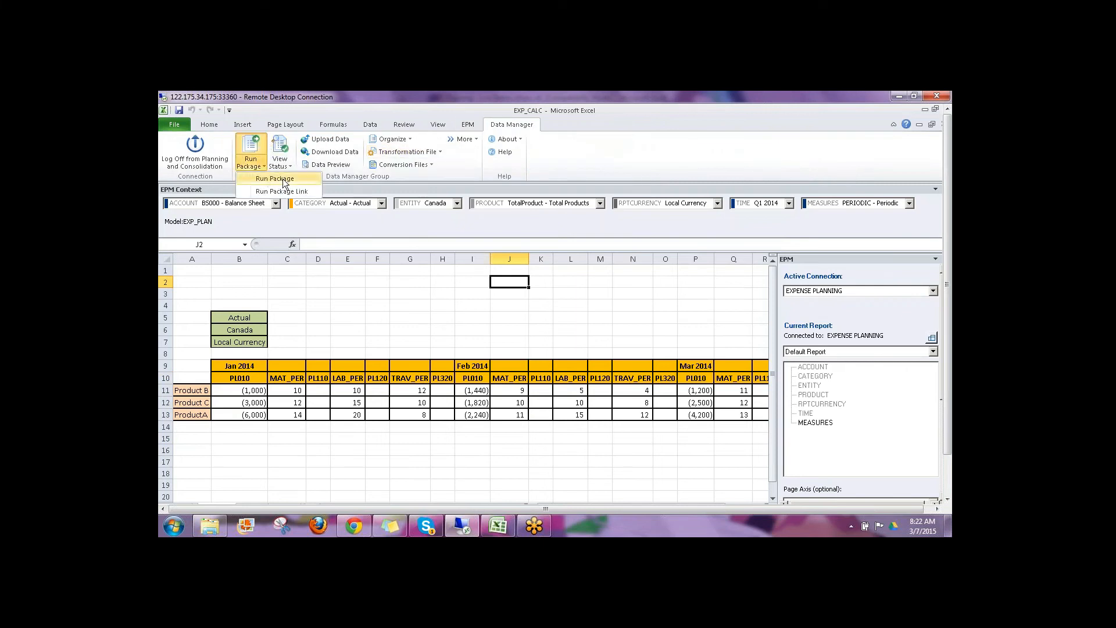
pyautogui.click(274, 179)
pyautogui.click(407, 257)
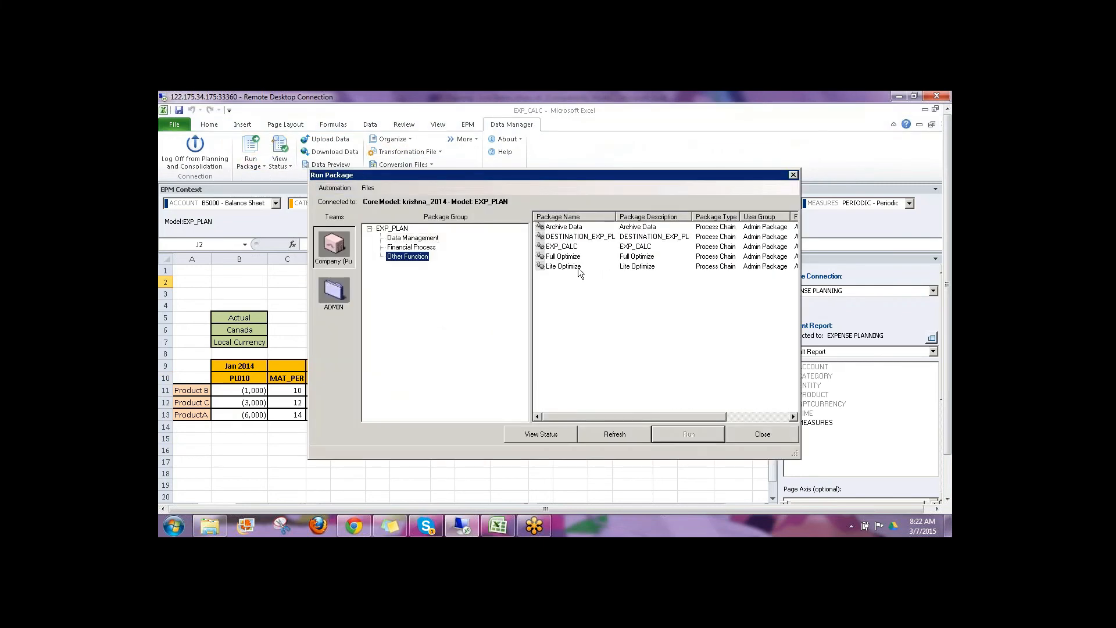
pyautogui.click(572, 247)
pyautogui.click(662, 434)
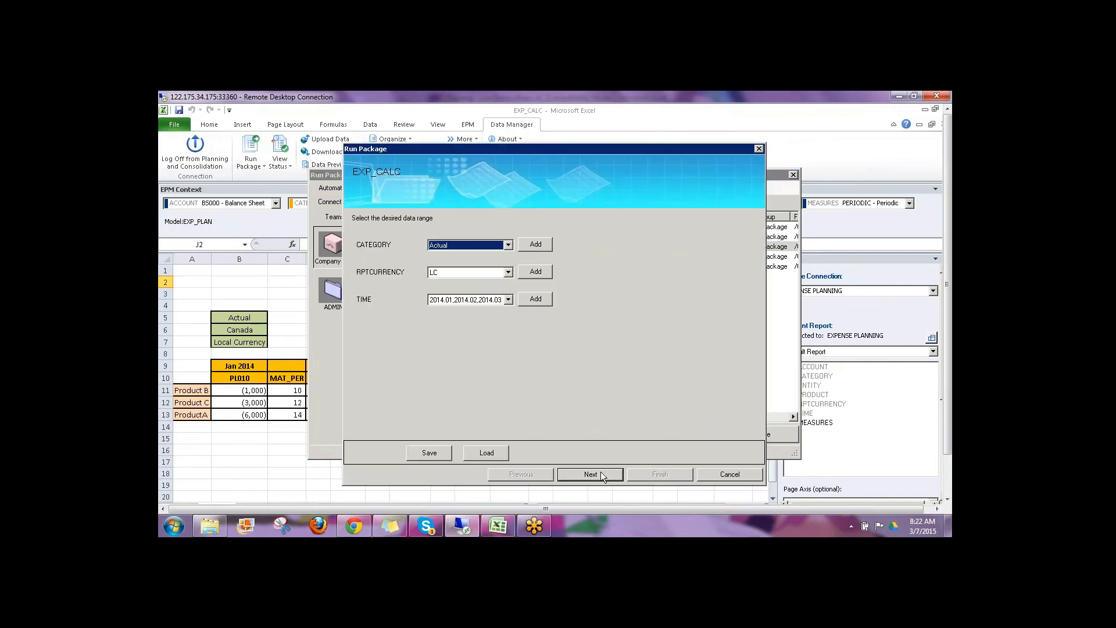
pyautogui.click(597, 475)
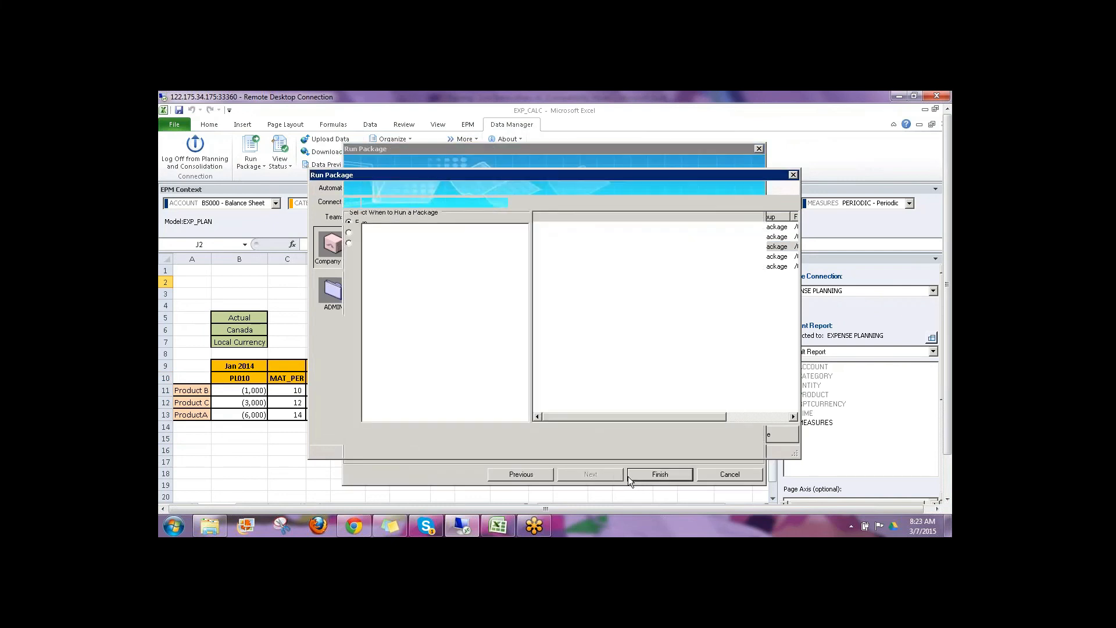
pyautogui.click(628, 476)
pyautogui.click(642, 351)
# - Check the run status of the EXP_CALC package and close the package windows
pyautogui.click(567, 435)
pyautogui.click(727, 435)
pyautogui.click(756, 434)
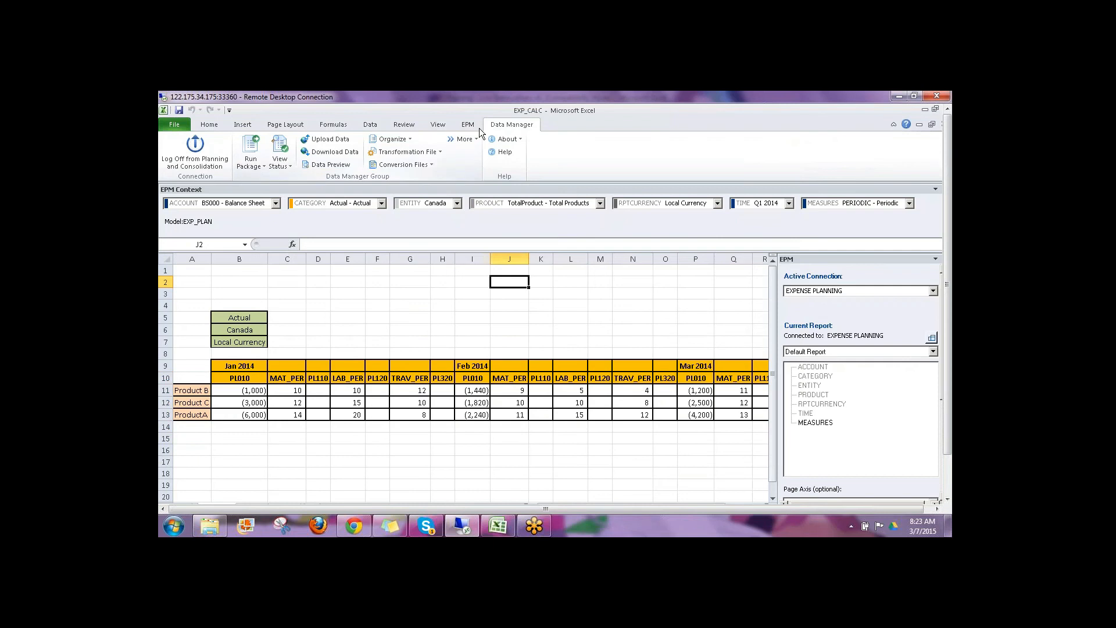
# - Refresh the EXP_CALC report and inspect the January PL110 value of Product B
pyautogui.click(469, 124)
pyautogui.click(345, 149)
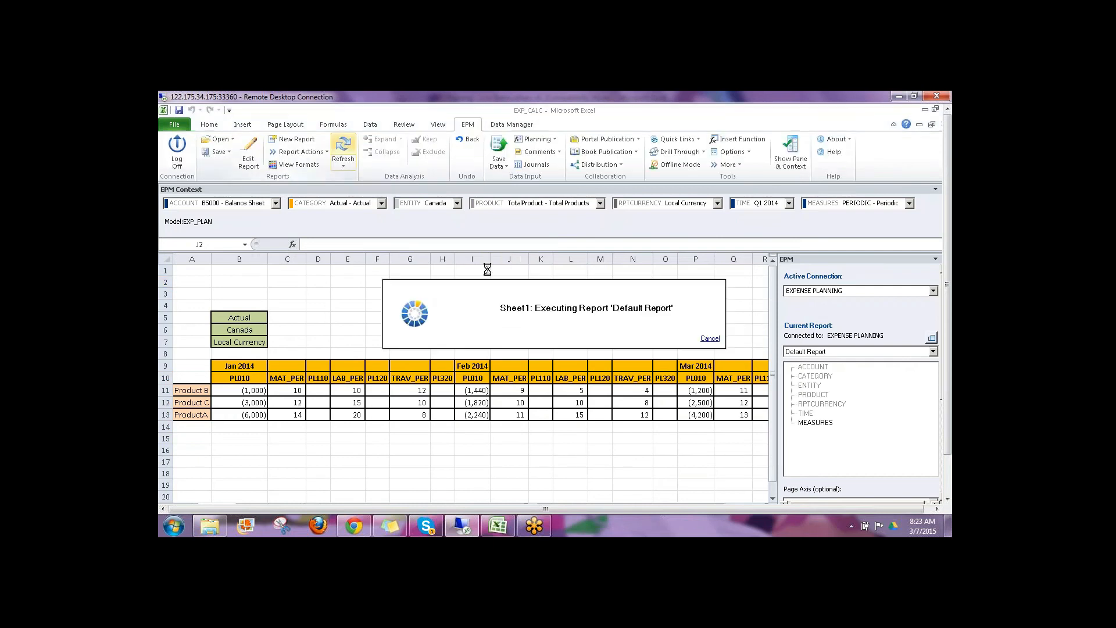
pyautogui.click(319, 390)
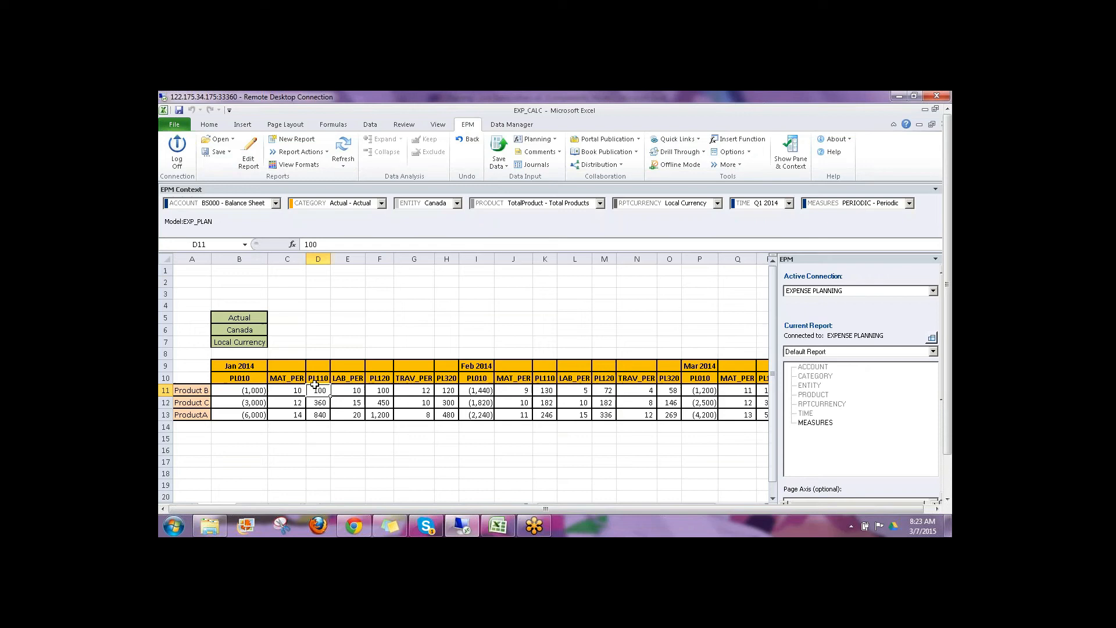
pyautogui.press('F2')
pyautogui.press('Escape')
pyautogui.click(476, 456)
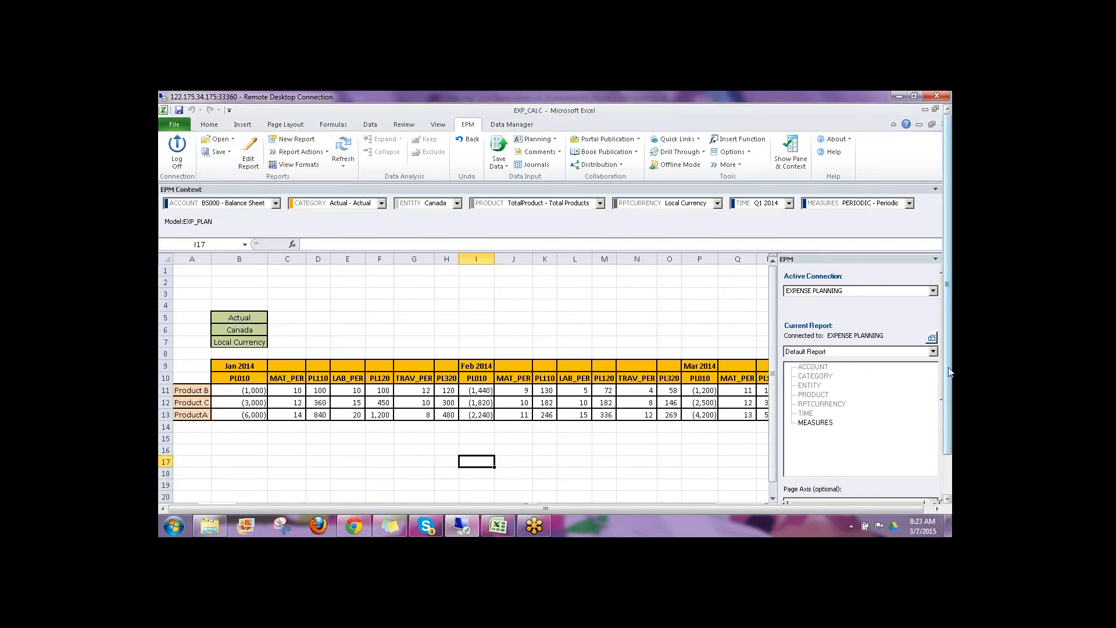
# - Switch to the web administration, review the accounts and destination model in EXP_PLAN's DEST_EXP_PL.LGF script, and close it
pyautogui.scroll(-2, 949, 372)
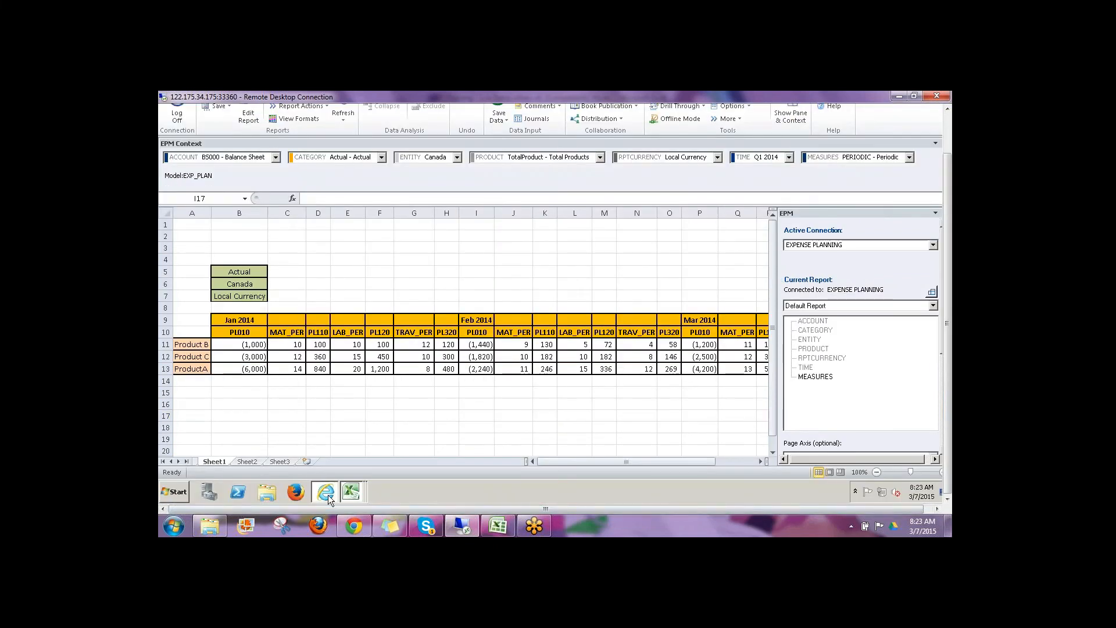
pyautogui.click(327, 493)
pyautogui.click(204, 161)
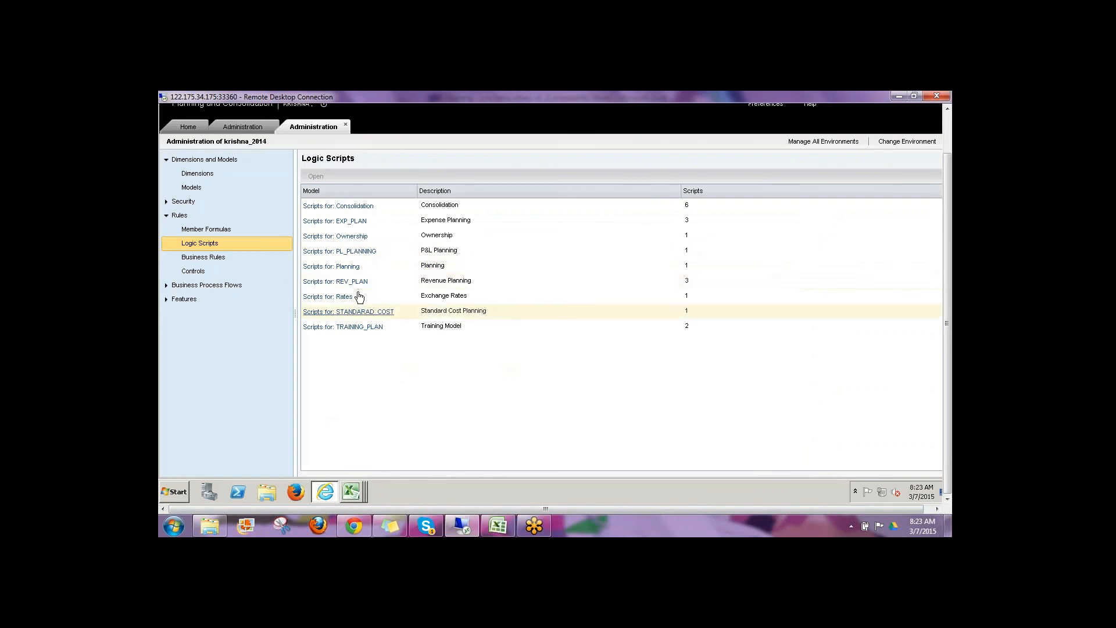
pyautogui.click(343, 223)
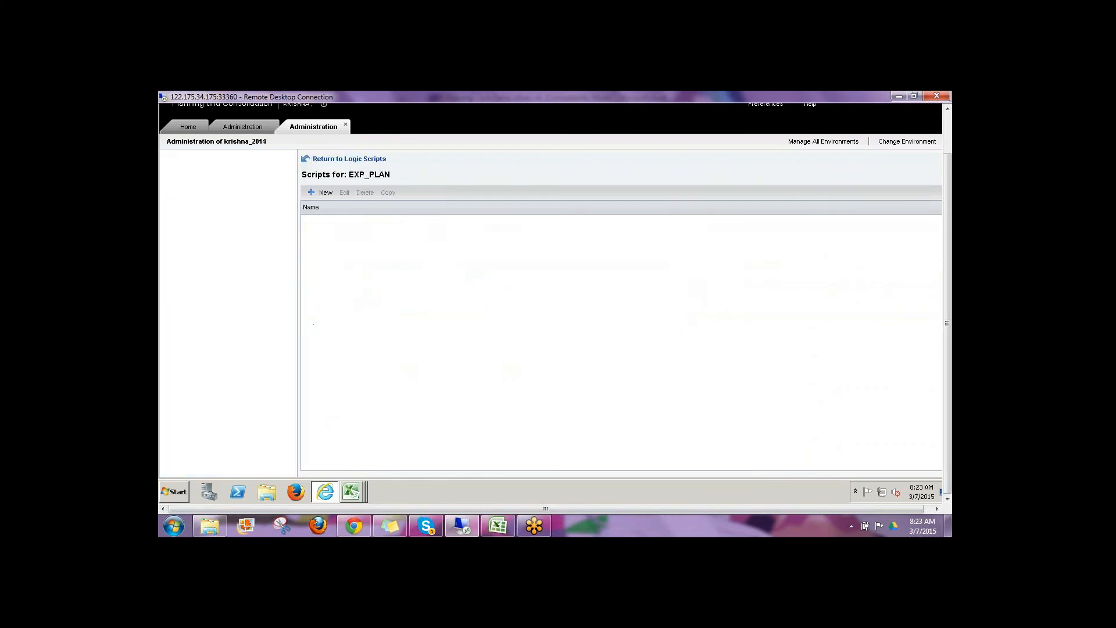
pyautogui.click(198, 240)
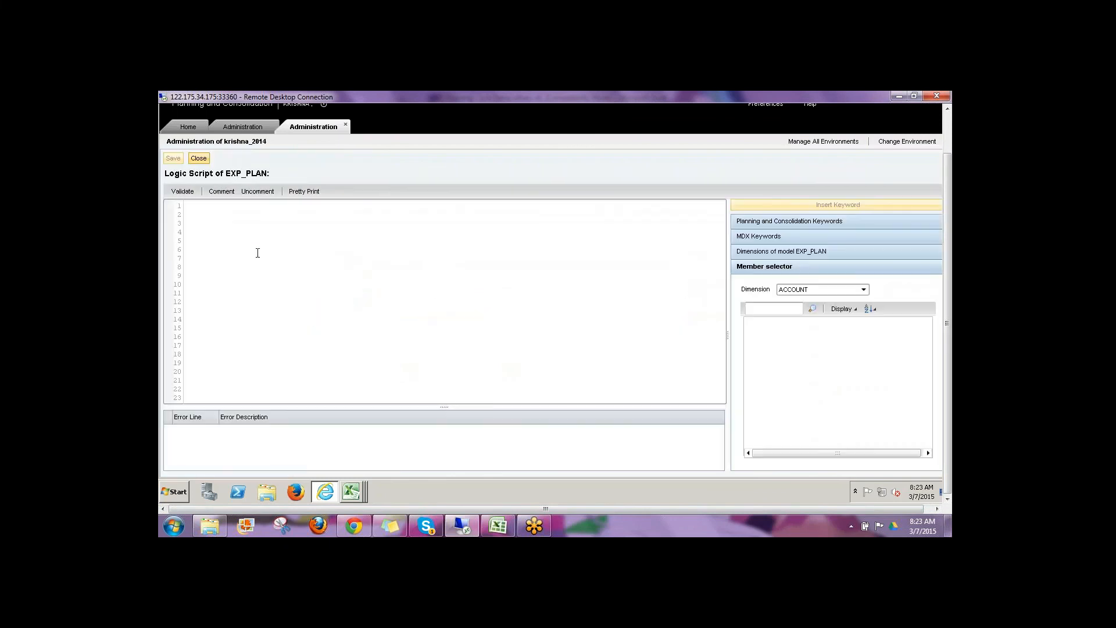
pyautogui.moveTo(291, 205); pyautogui.dragTo(362, 205)
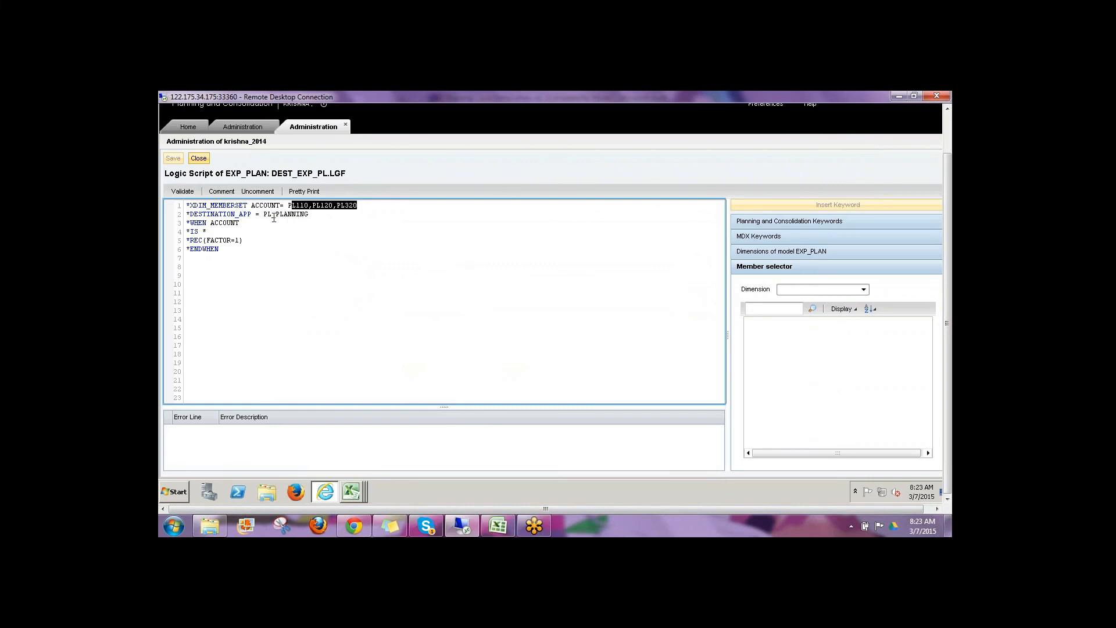
pyautogui.click(274, 219)
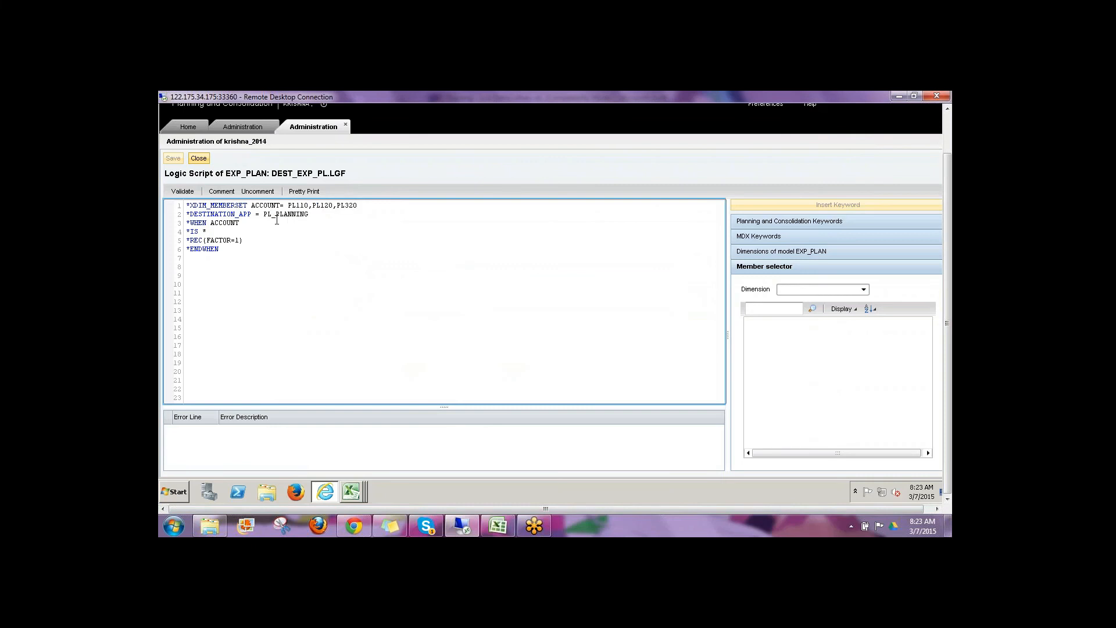
pyautogui.click(199, 159)
# - Return to the EXP_CALC workbook in Excel and refresh its report
pyautogui.moveTo(352, 493)
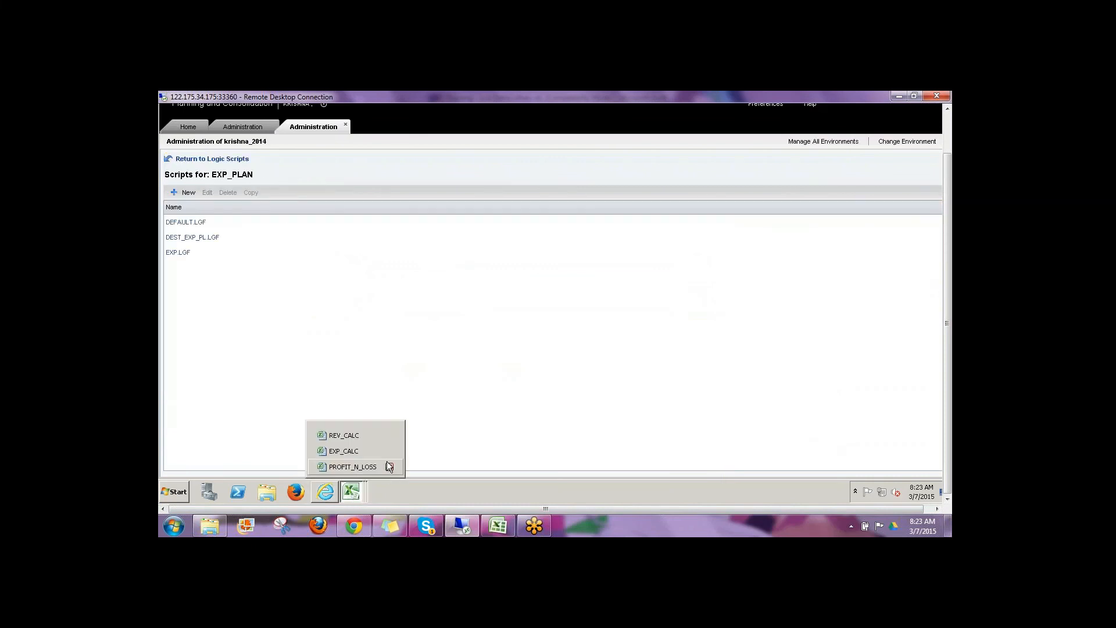
pyautogui.click(349, 451)
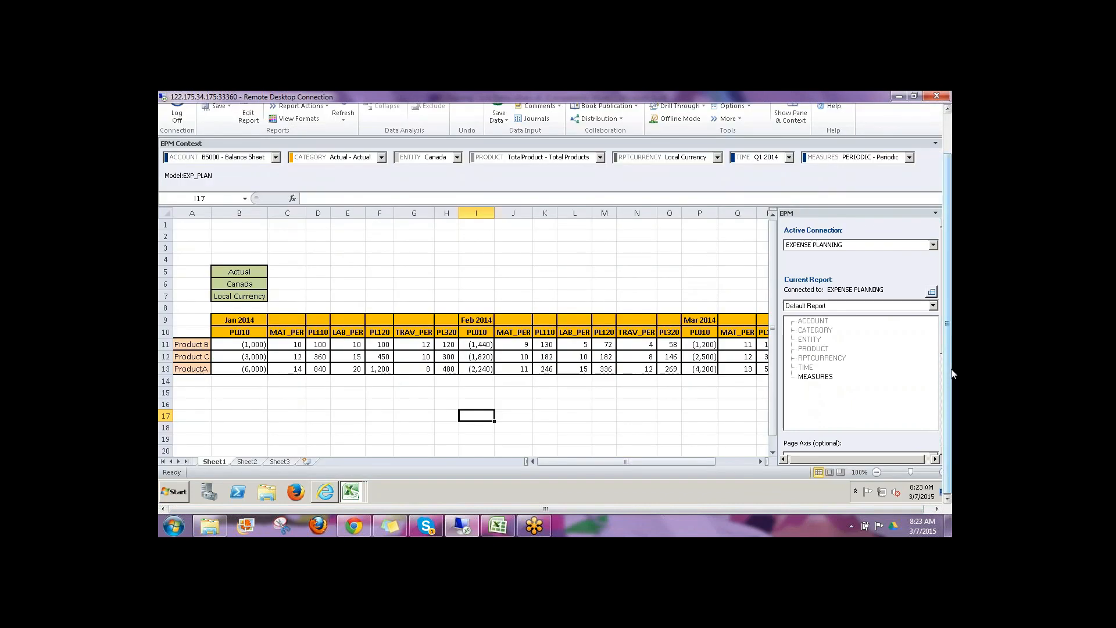
pyautogui.moveTo(951, 369); pyautogui.dragTo(950, 327)
pyautogui.click(343, 147)
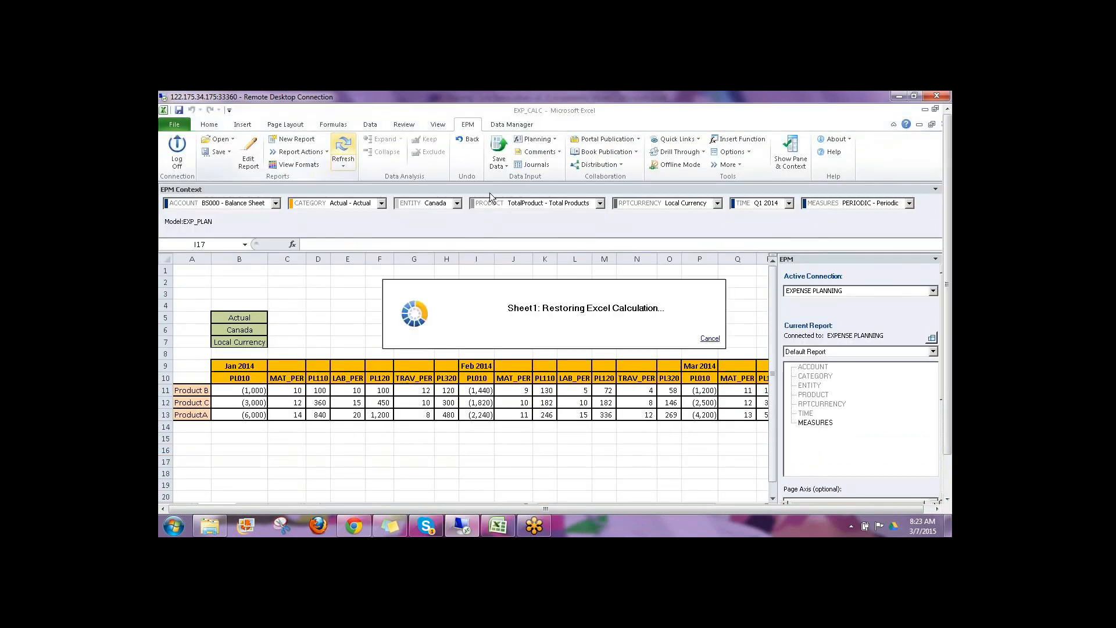
# - Run the DESTINATION_EXP_PL package from Other Function for category Actual, currency LC and periods 2014.01, 2014.02 and 2014.03
pyautogui.click(507, 125)
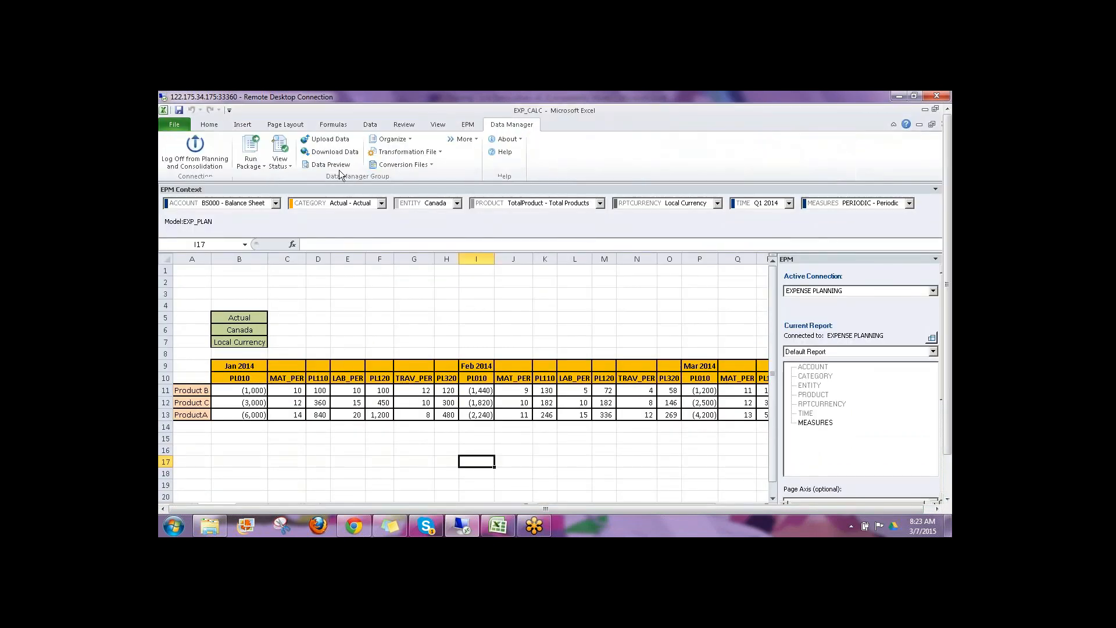
pyautogui.click(258, 166)
pyautogui.click(273, 179)
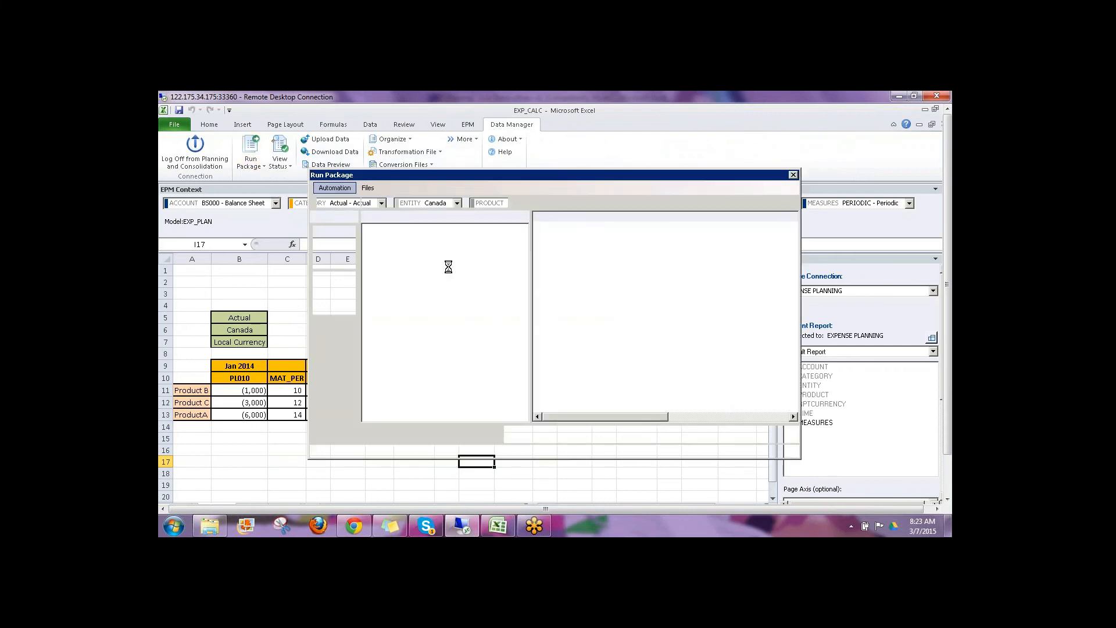
pyautogui.click(419, 256)
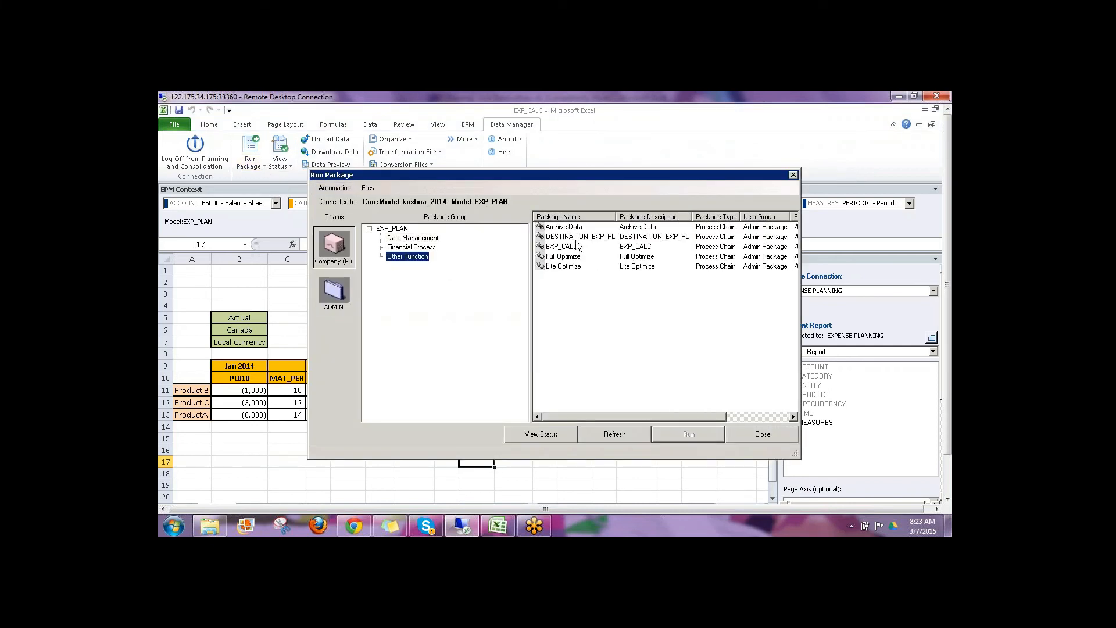
pyautogui.click(578, 237)
pyautogui.click(689, 431)
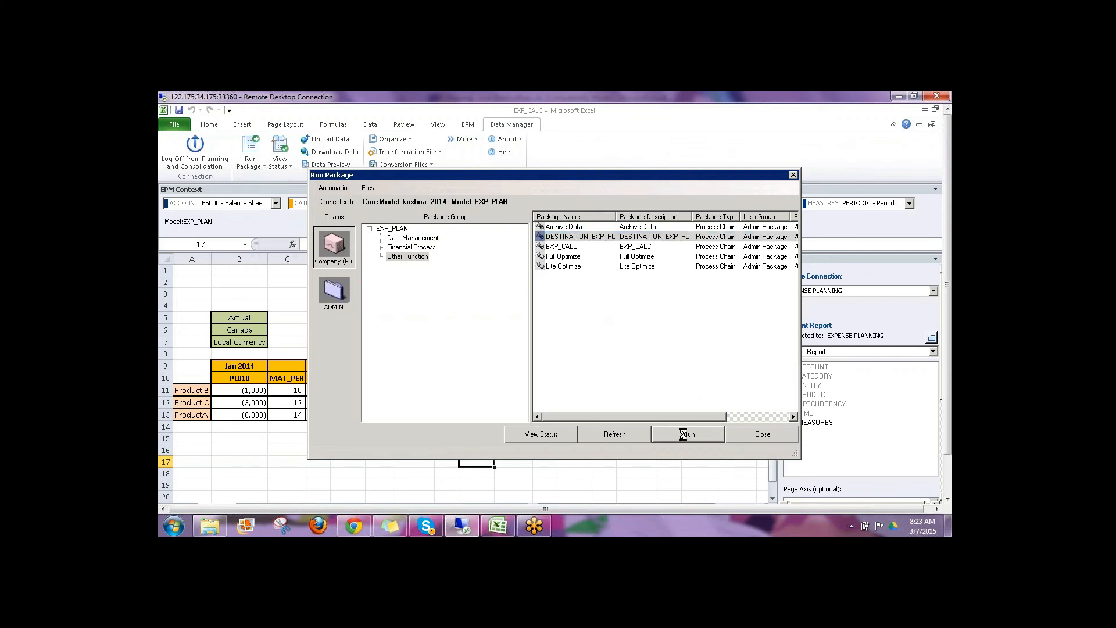
pyautogui.click(595, 476)
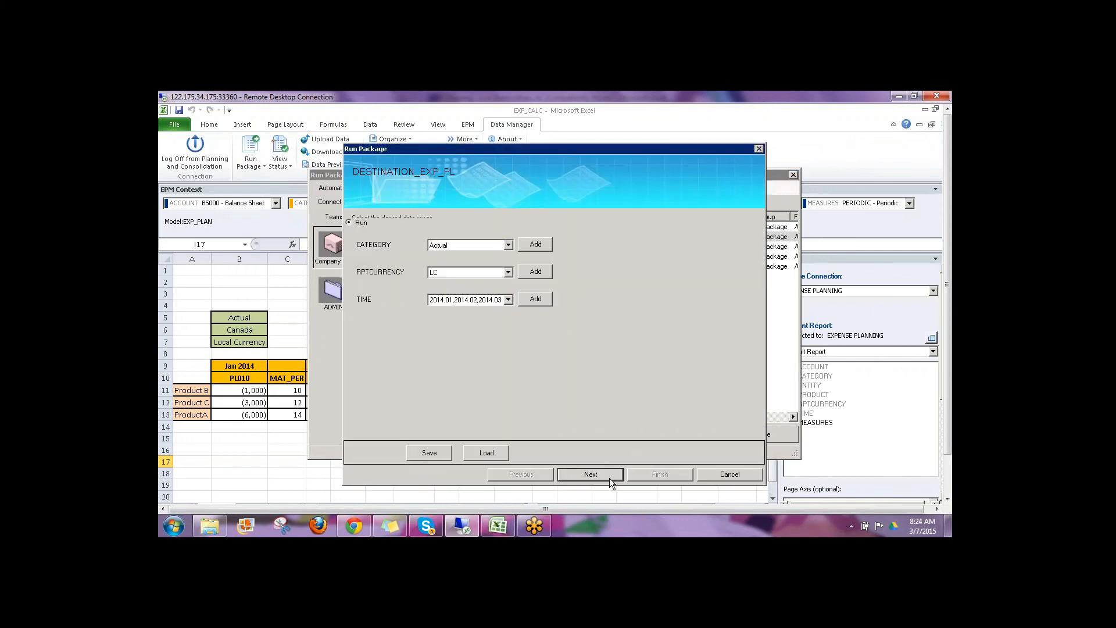
pyautogui.click(662, 470)
pyautogui.click(645, 354)
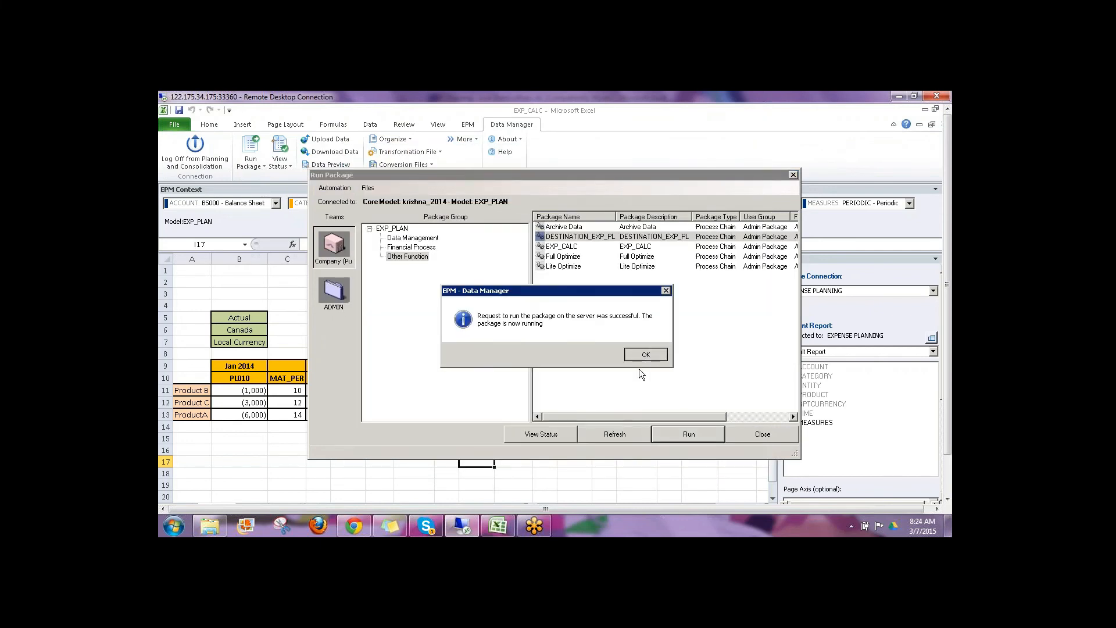
# - Check the run status of the DESTINATION_EXP_PL package and close the package windows
pyautogui.click(534, 434)
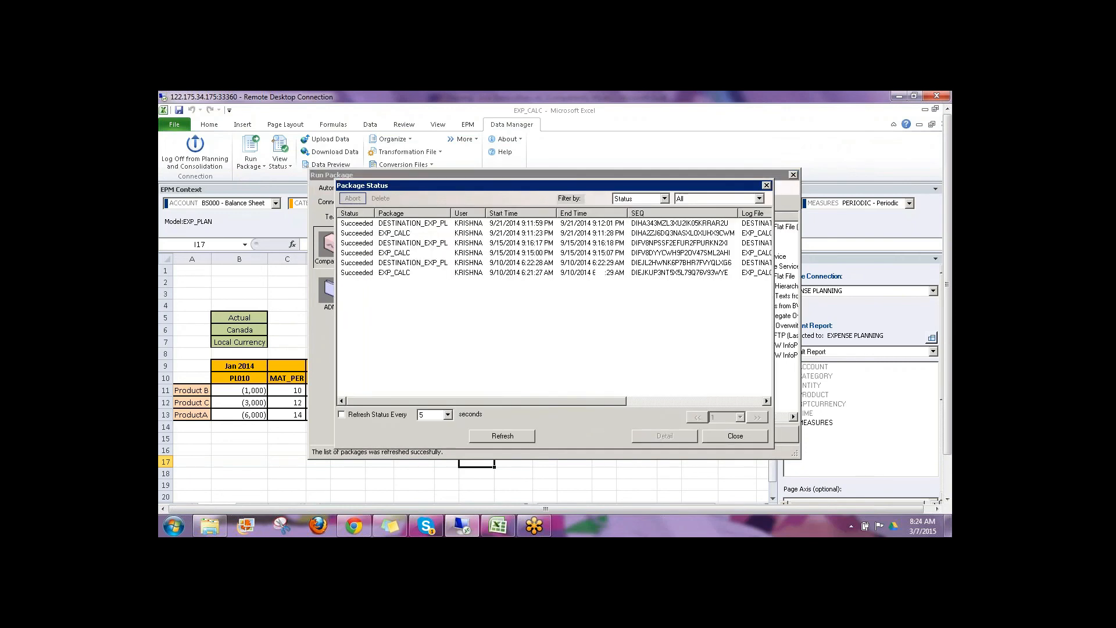
pyautogui.click(721, 435)
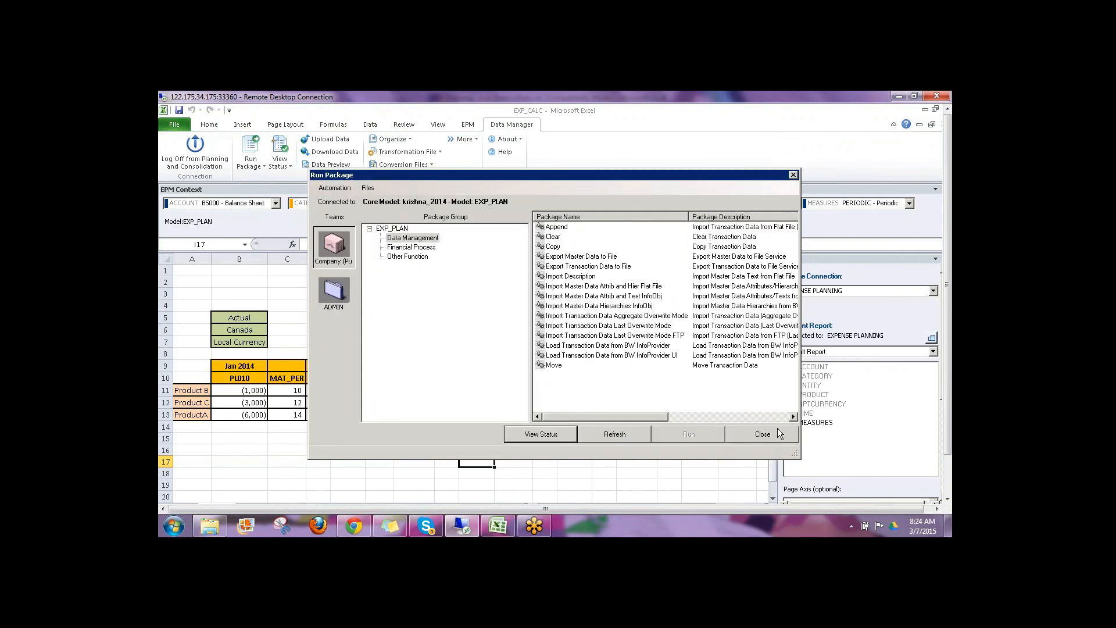
pyautogui.click(776, 430)
# - Refresh the EXP_CALC report once more after the transfer to the PL_PLANNING model
pyautogui.moveTo(951, 365)
pyautogui.mouseDown()
pyautogui.moveTo(952, 394)
pyautogui.moveTo(952, 365)
pyautogui.mouseUp()
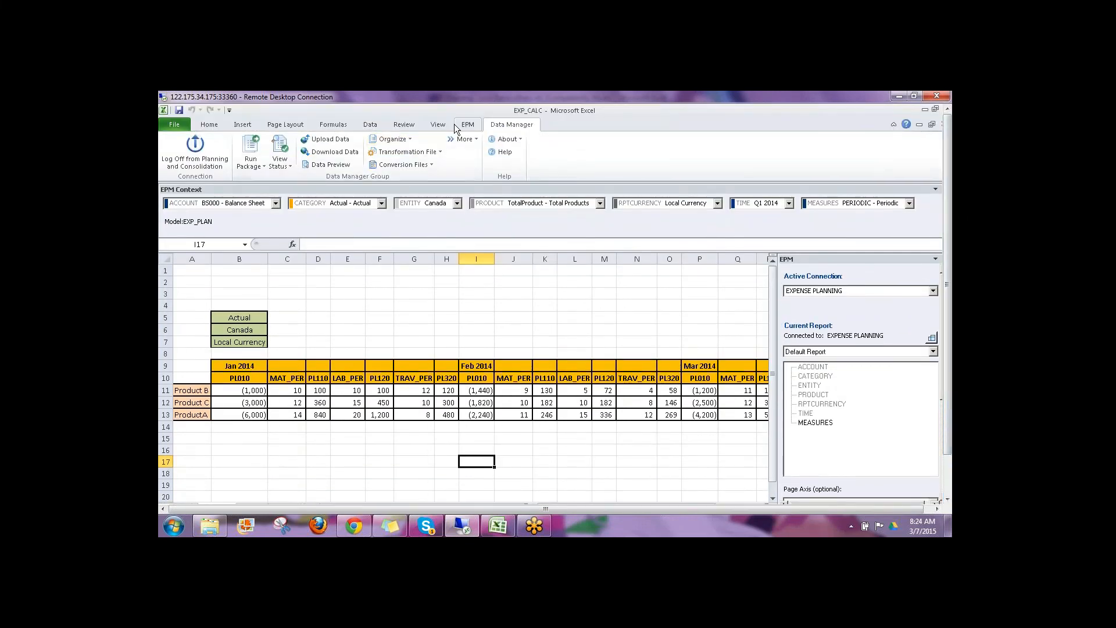
pyautogui.click(463, 124)
pyautogui.click(340, 163)
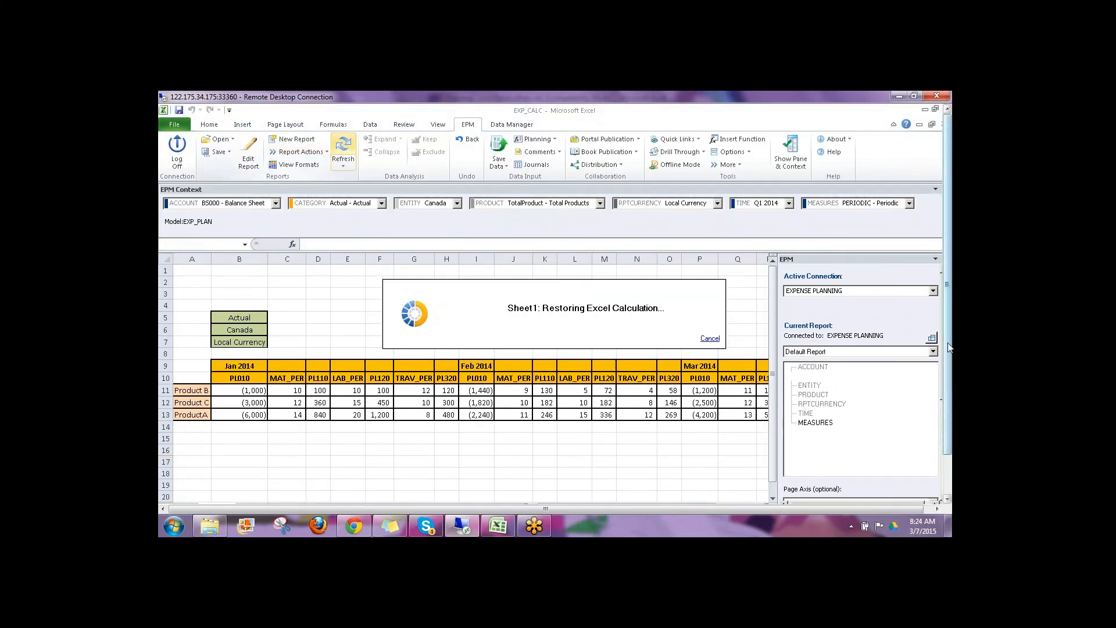
# - Switch to the PROFIT_N_LOSS workbook and refresh its profit and loss report
pyautogui.moveTo(951, 355); pyautogui.dragTo(952, 412)
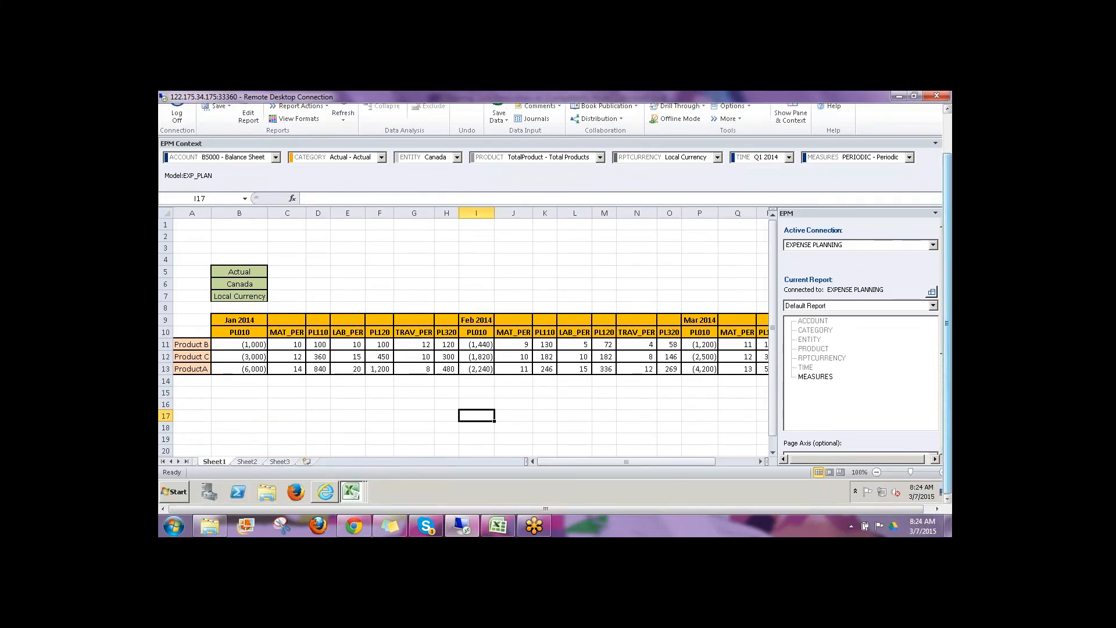
pyautogui.moveTo(351, 492)
pyautogui.click(352, 467)
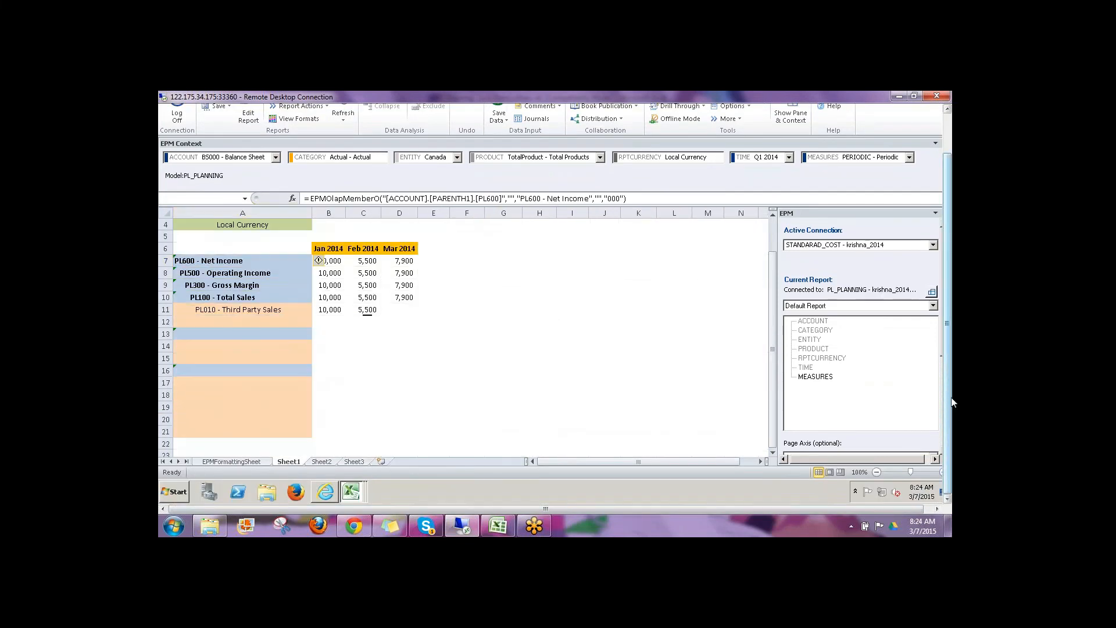
pyautogui.moveTo(948, 411); pyautogui.dragTo(948, 353)
pyautogui.click(489, 123)
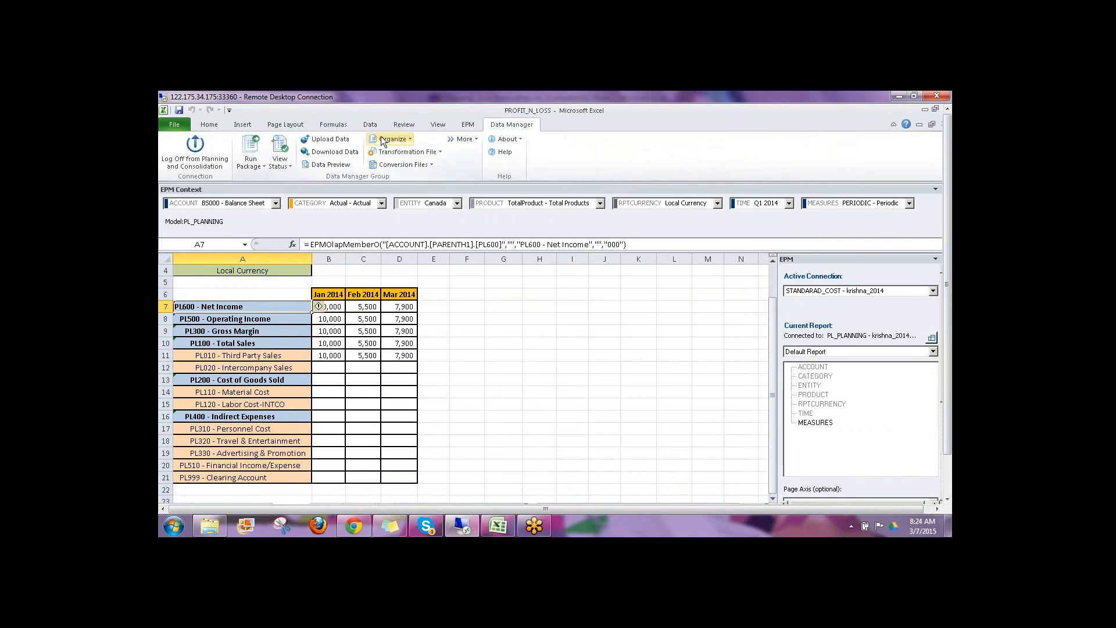
pyautogui.click(469, 124)
pyautogui.click(343, 147)
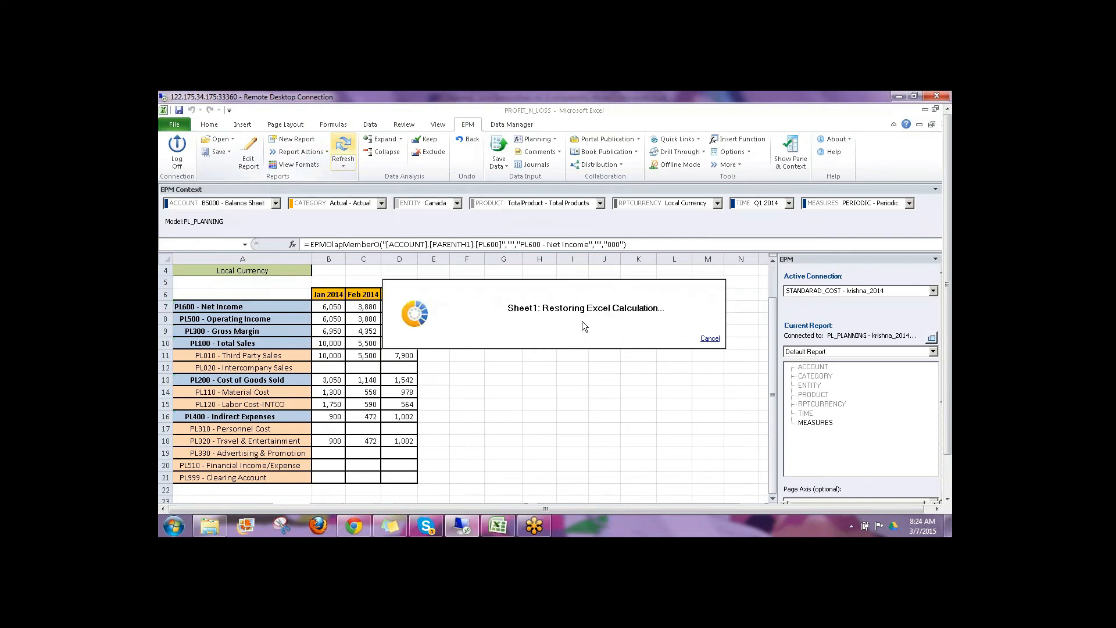
# - Examine the January 2014 values for Cost of Goods Sold, Indirect Expenses, Net Income and Third Party Sales
pyautogui.click(329, 381)
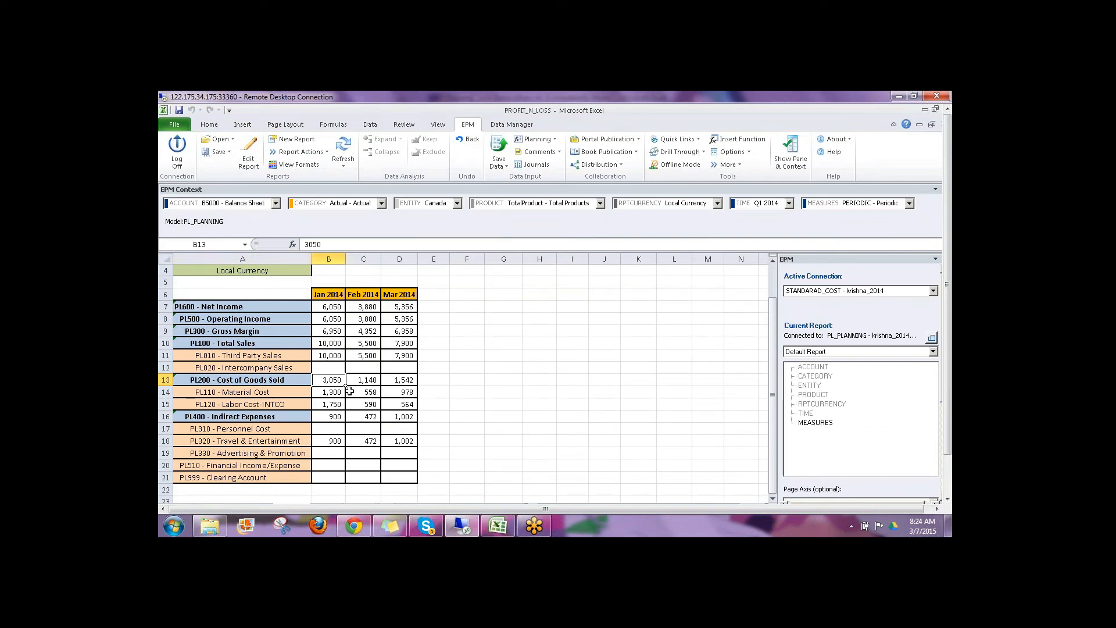
pyautogui.click(335, 417)
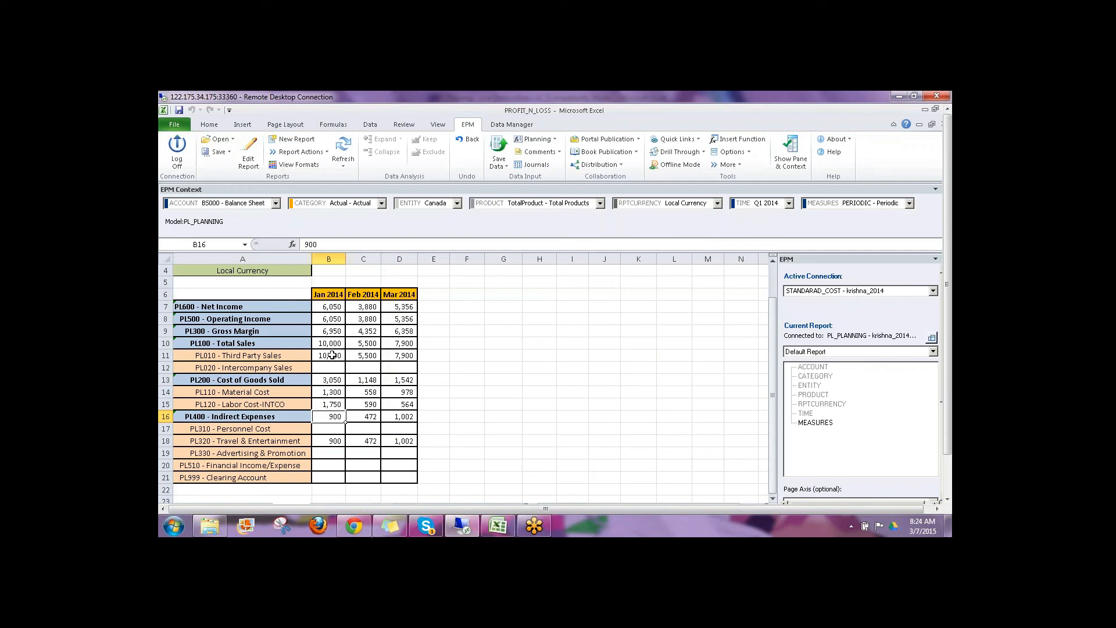
pyautogui.click(333, 307)
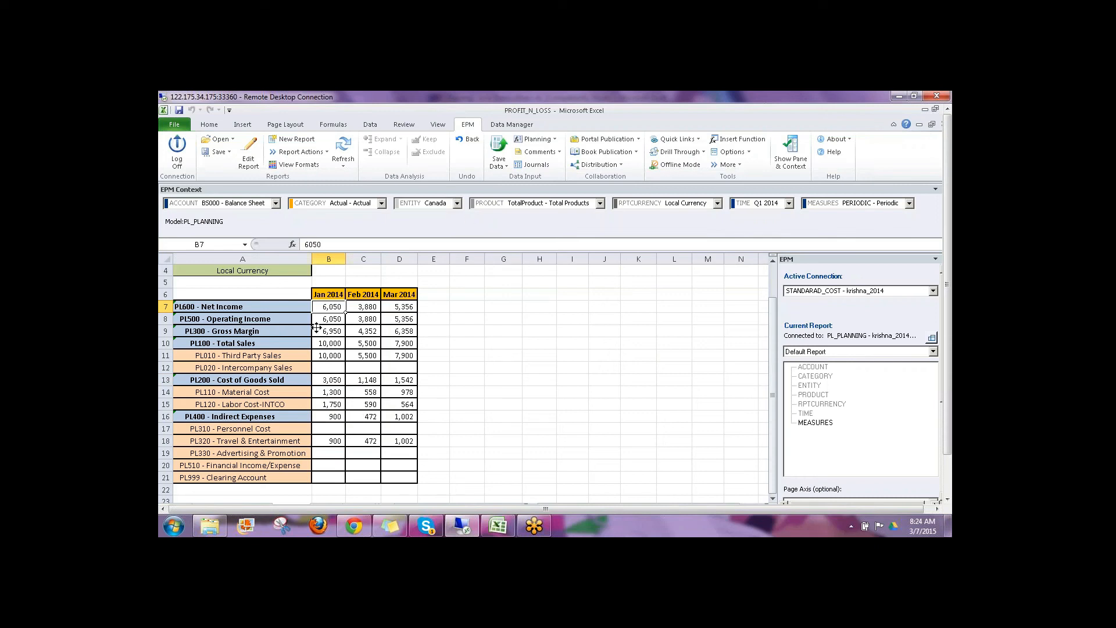
pyautogui.click(330, 355)
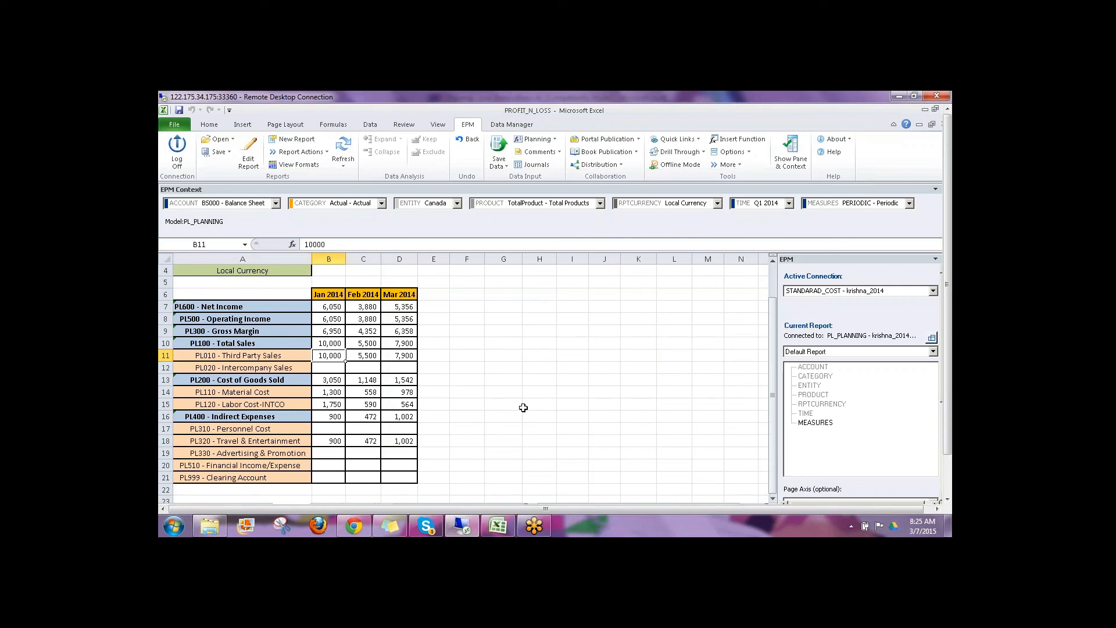
# - Examine the account rows of the Q1 2014 profit and loss report, including PL310 - Personnel Cost
pyautogui.scroll(-1, 676, 384)
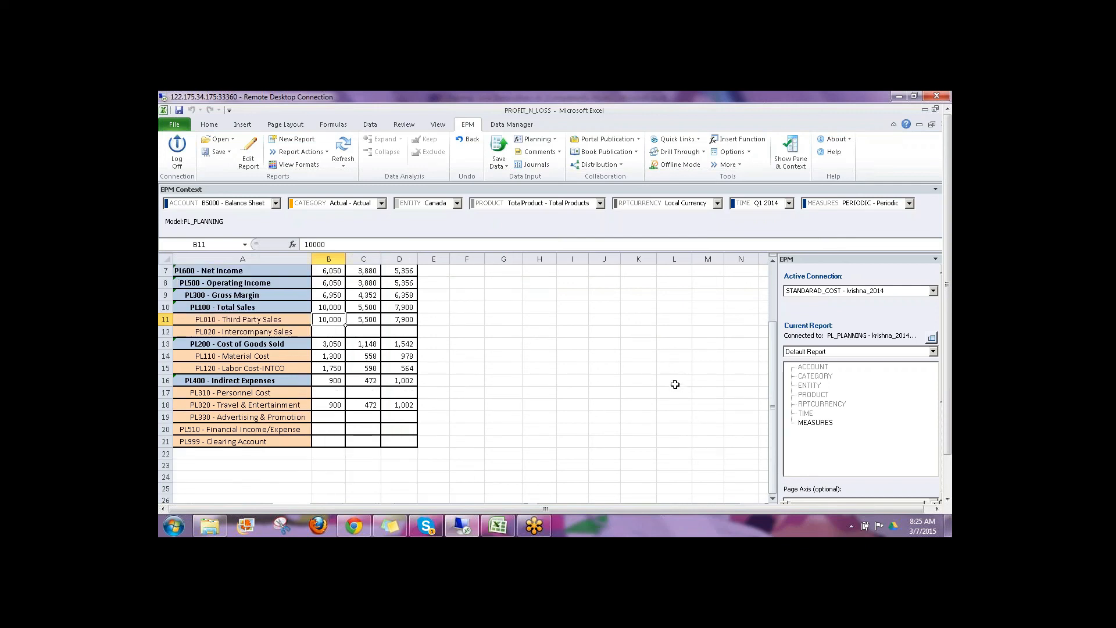
pyautogui.scroll(2, 676, 384)
pyautogui.scroll(-1, 949, 349)
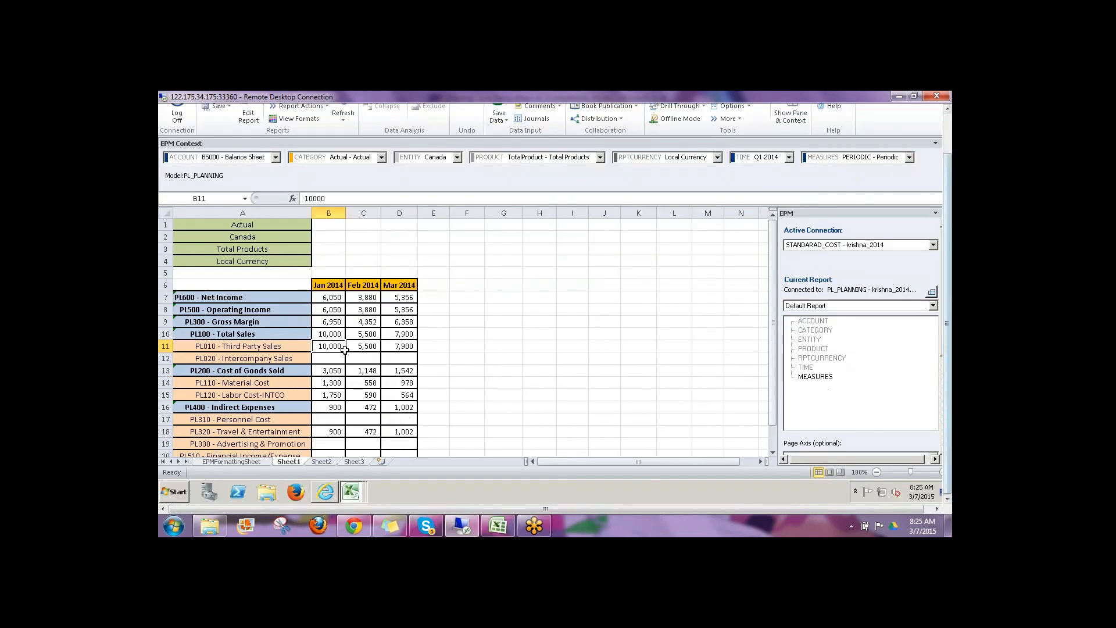
pyautogui.click(490, 366)
pyautogui.scroll(-2, 504, 316)
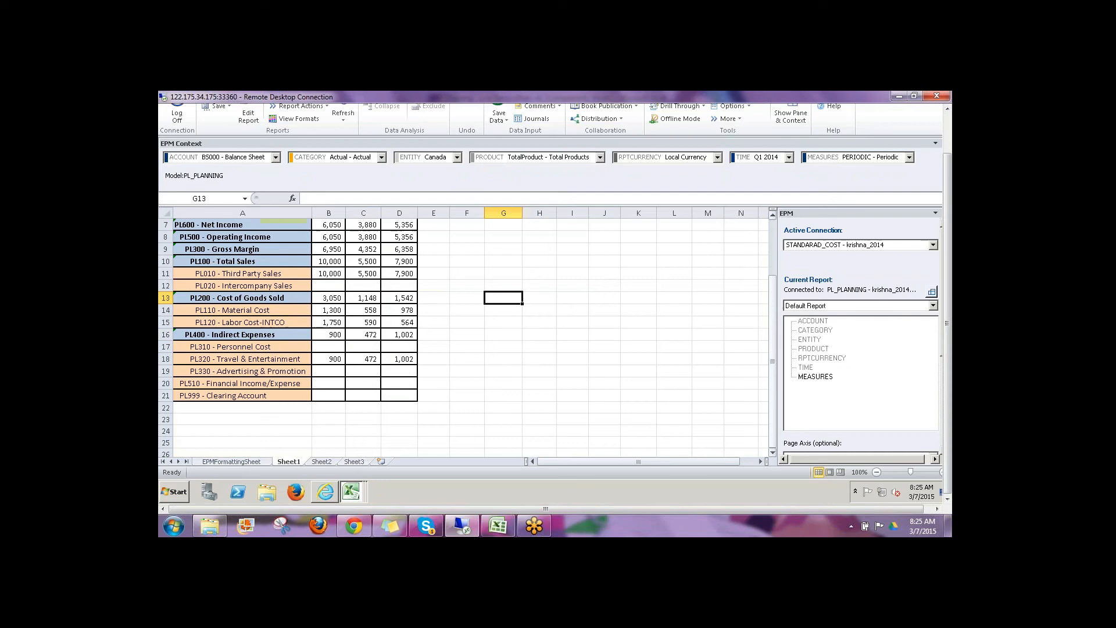
pyautogui.click(199, 348)
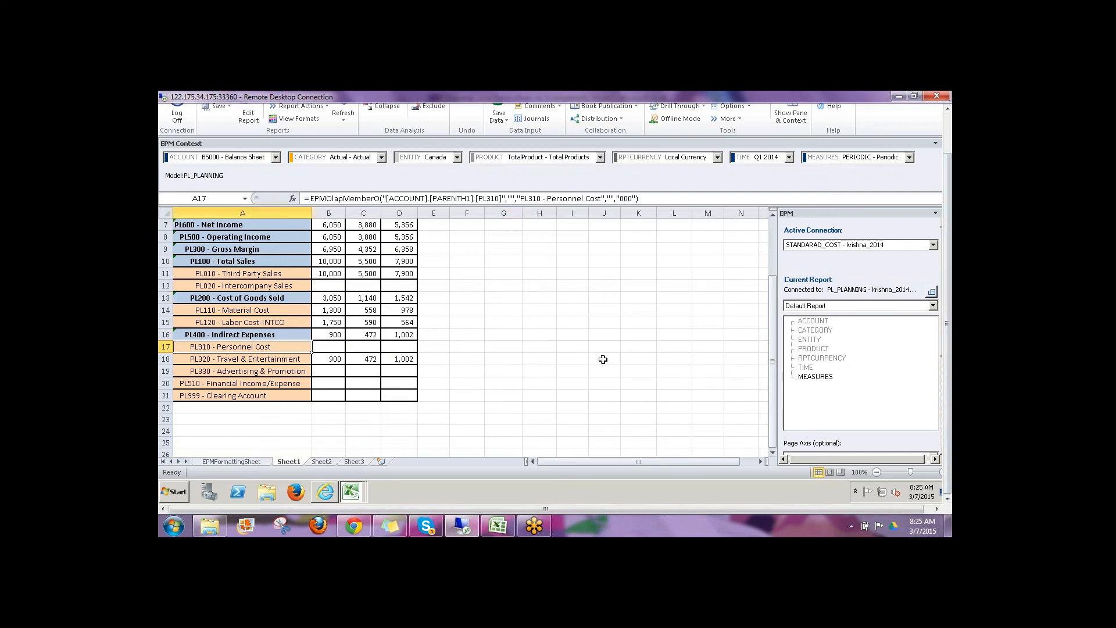
pyautogui.scroll(2, 604, 360)
pyautogui.scroll(-1, 520, 377)
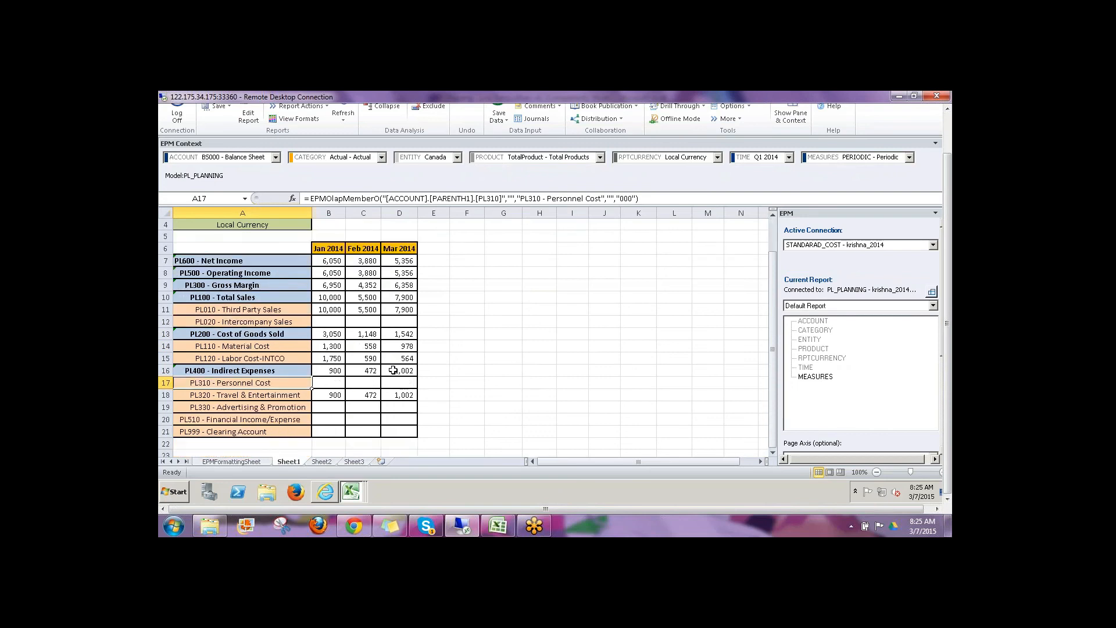
pyautogui.click(332, 379)
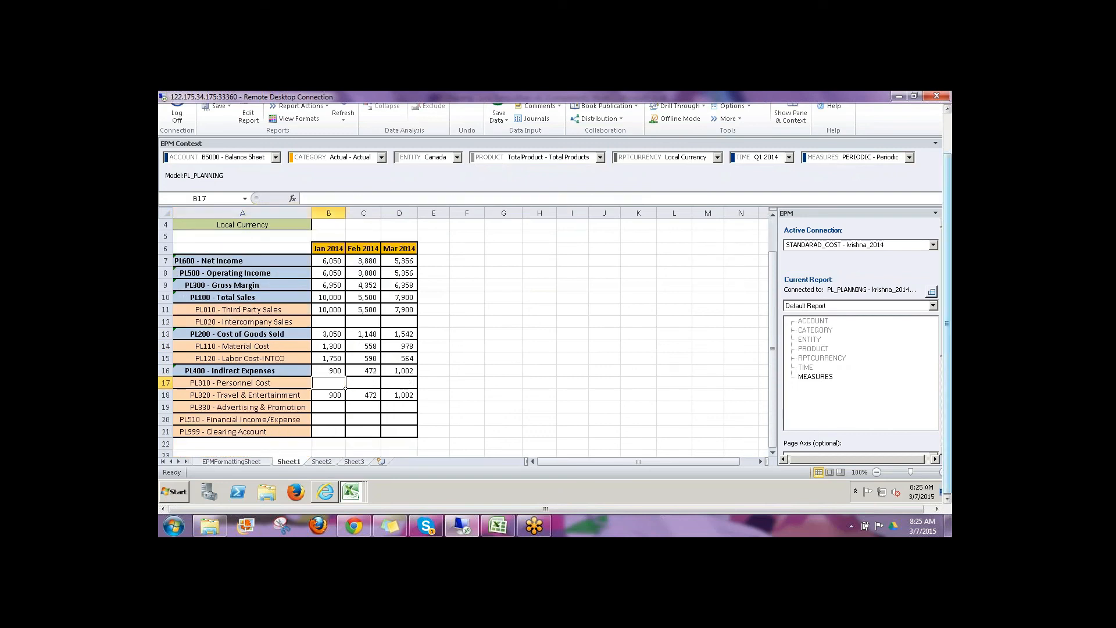
pyautogui.write('111')
pyautogui.press('Tab')
pyautogui.write('222')
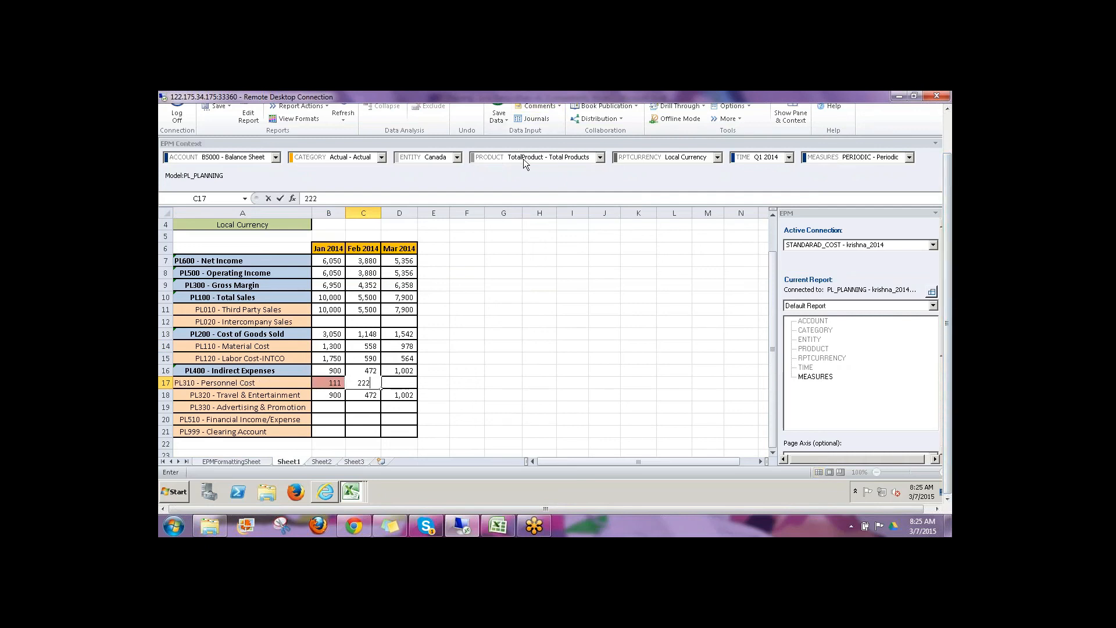
pyautogui.click(541, 310)
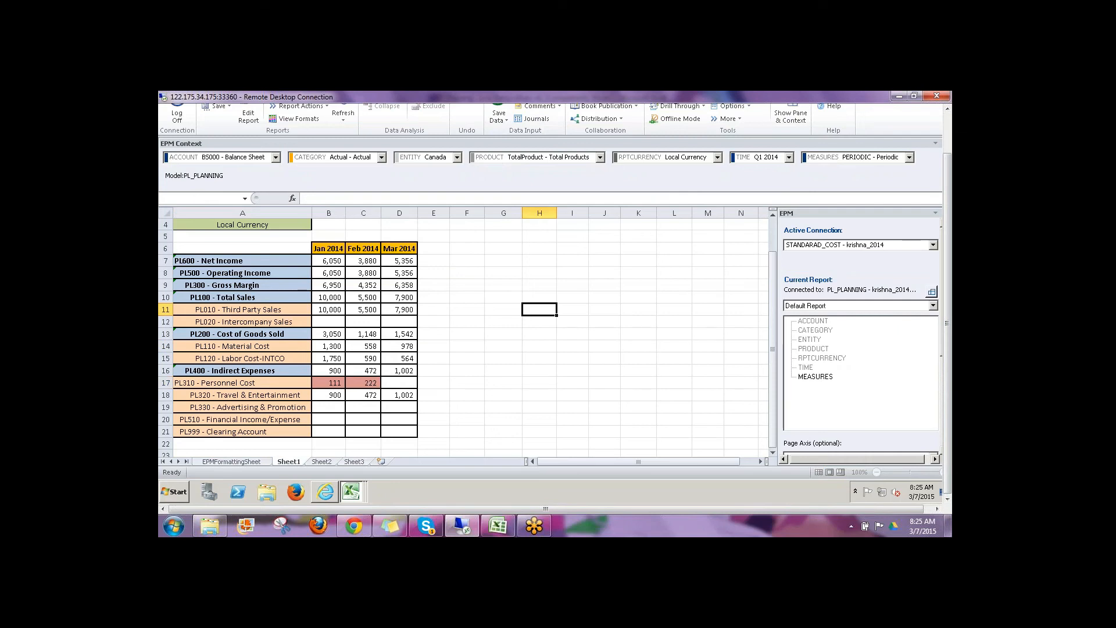
# - Set the report's PRODUCT context to ProductC - Product C and refresh the report
pyautogui.click(533, 155)
pyautogui.click(529, 178)
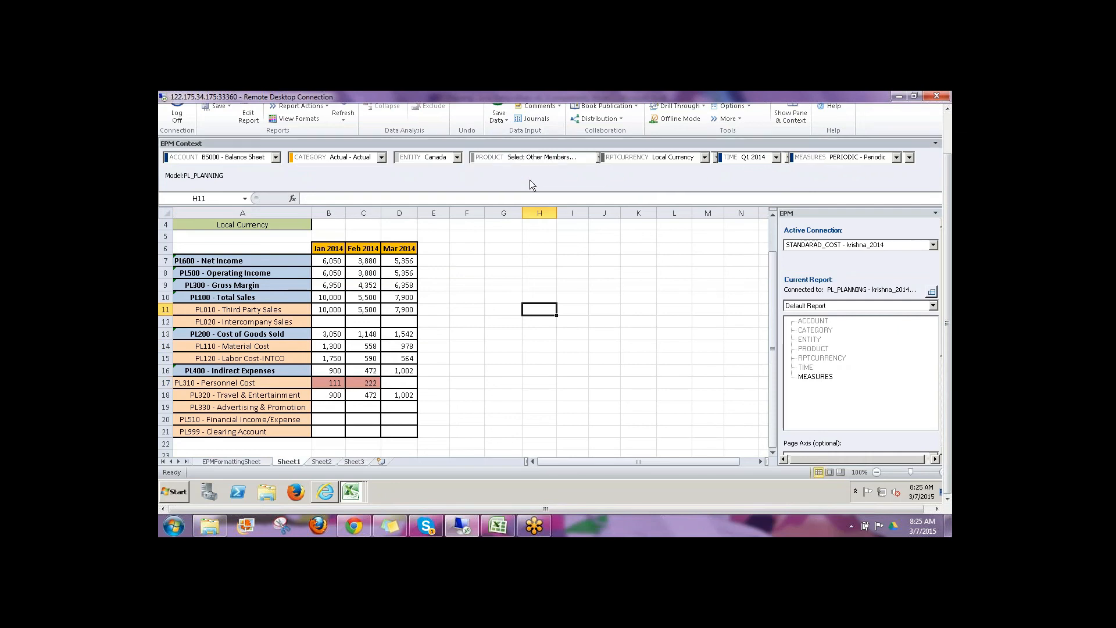
pyautogui.click(276, 172)
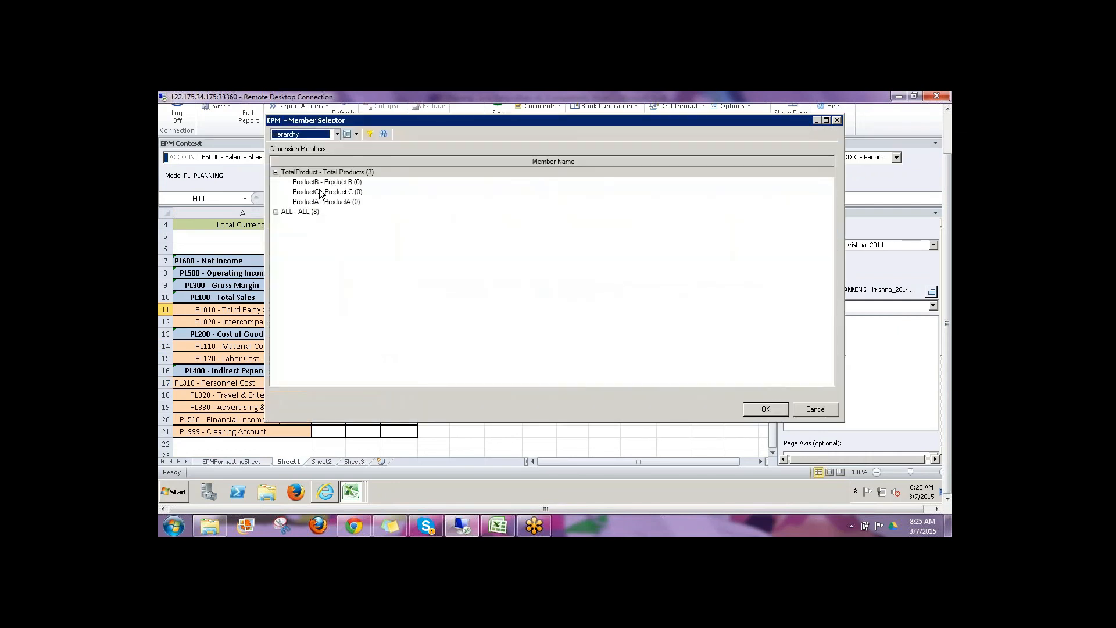
pyautogui.click(321, 192)
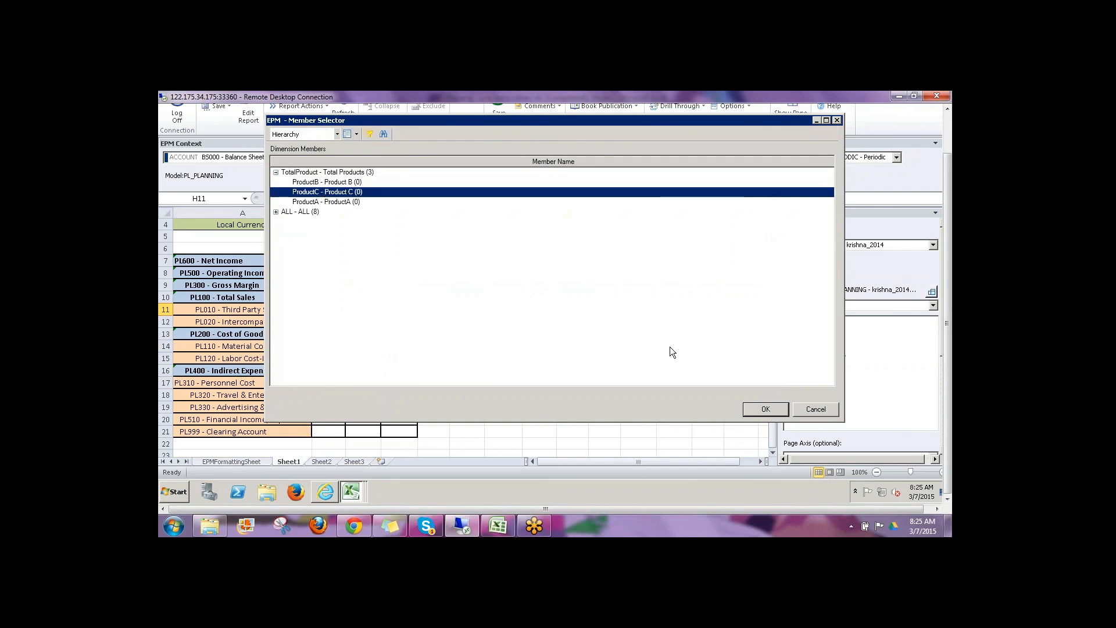
pyautogui.click(759, 409)
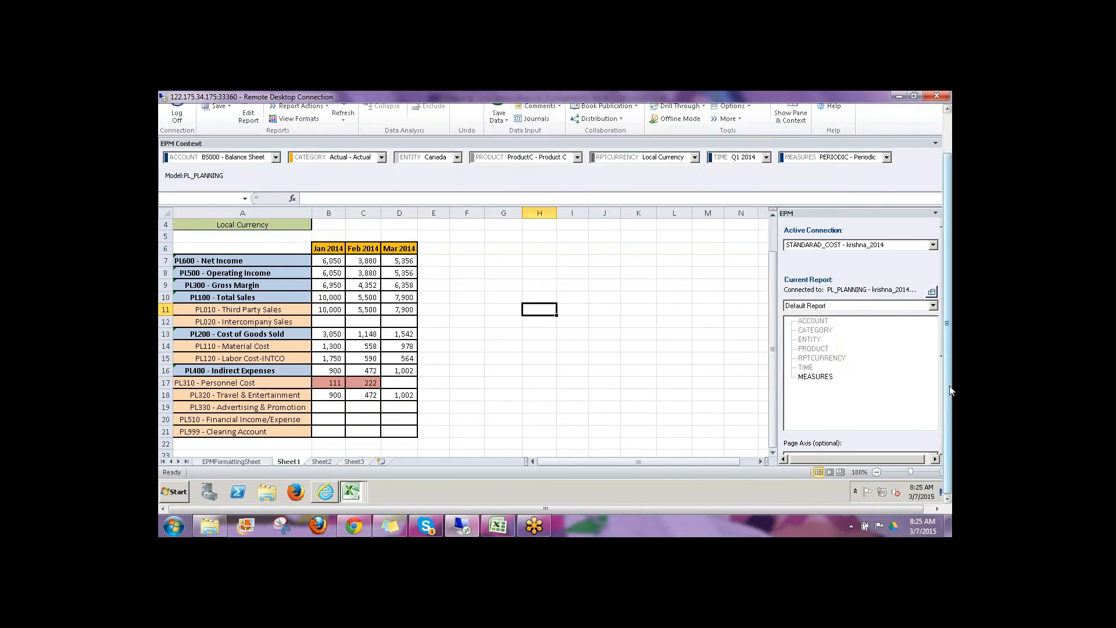
pyautogui.moveTo(951, 391); pyautogui.dragTo(951, 343)
pyautogui.click(348, 137)
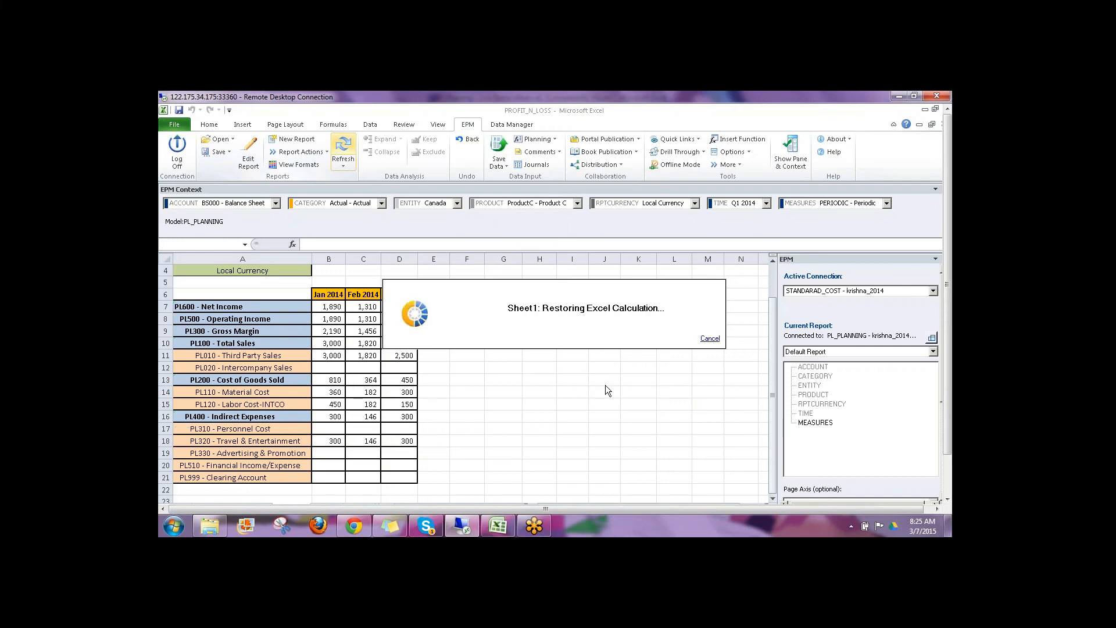
# - Enter PL310 - Personnel Cost for Product C as 111 for Jan 2014, 222 for Feb 2014 and 333 for Mar 2014
pyautogui.click(326, 429)
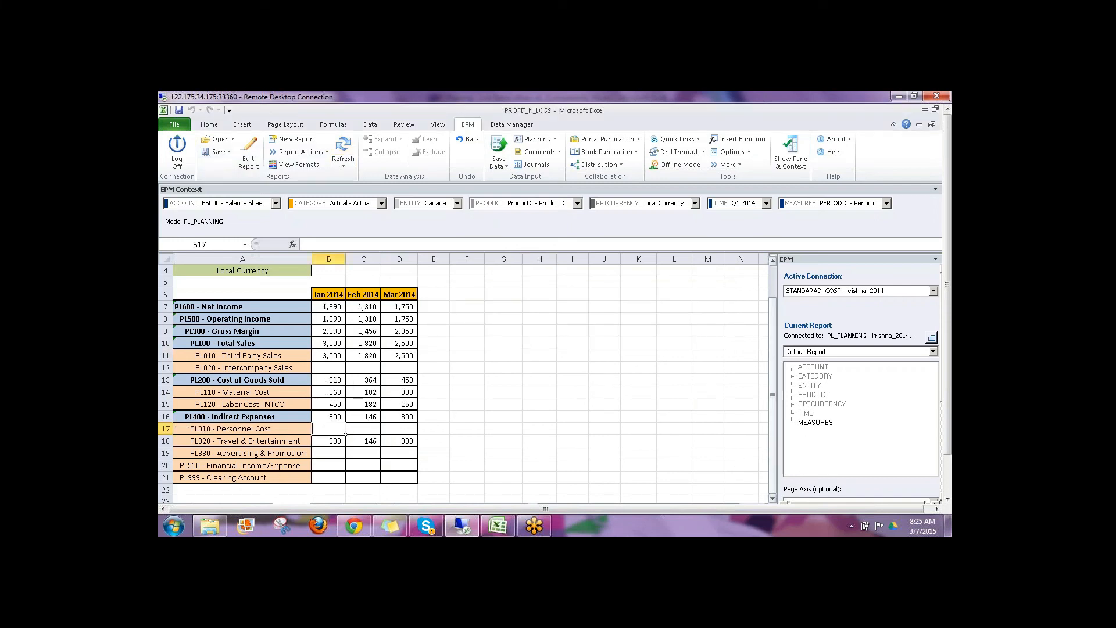
pyautogui.write('111')
pyautogui.press('Tab')
pyautogui.write('222')
pyautogui.press('Tab')
pyautogui.write('333')
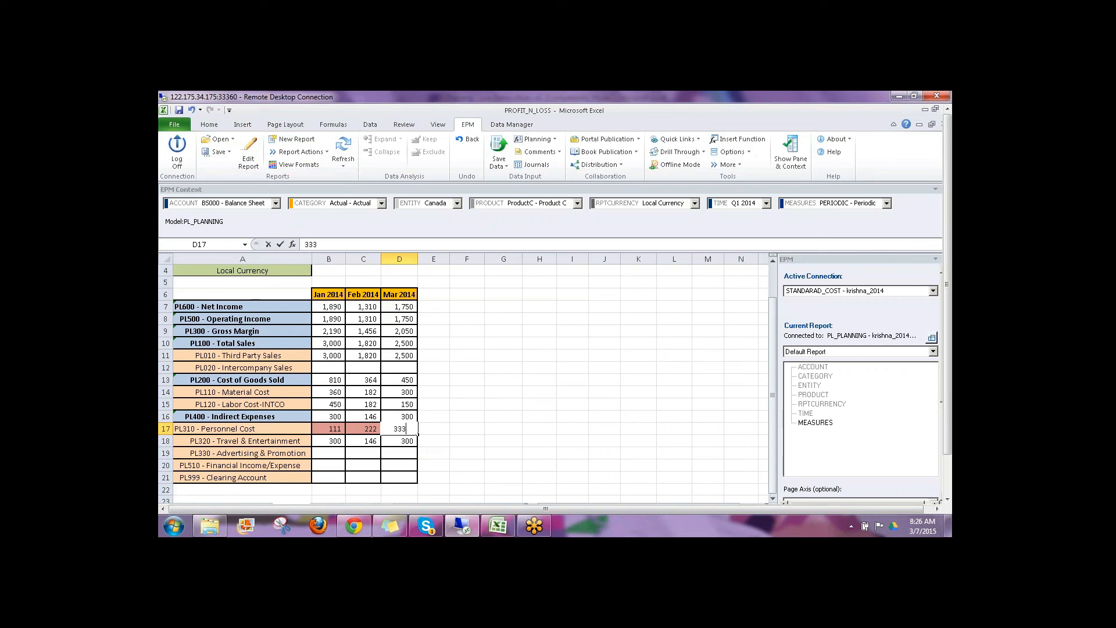
pyautogui.press('Return')
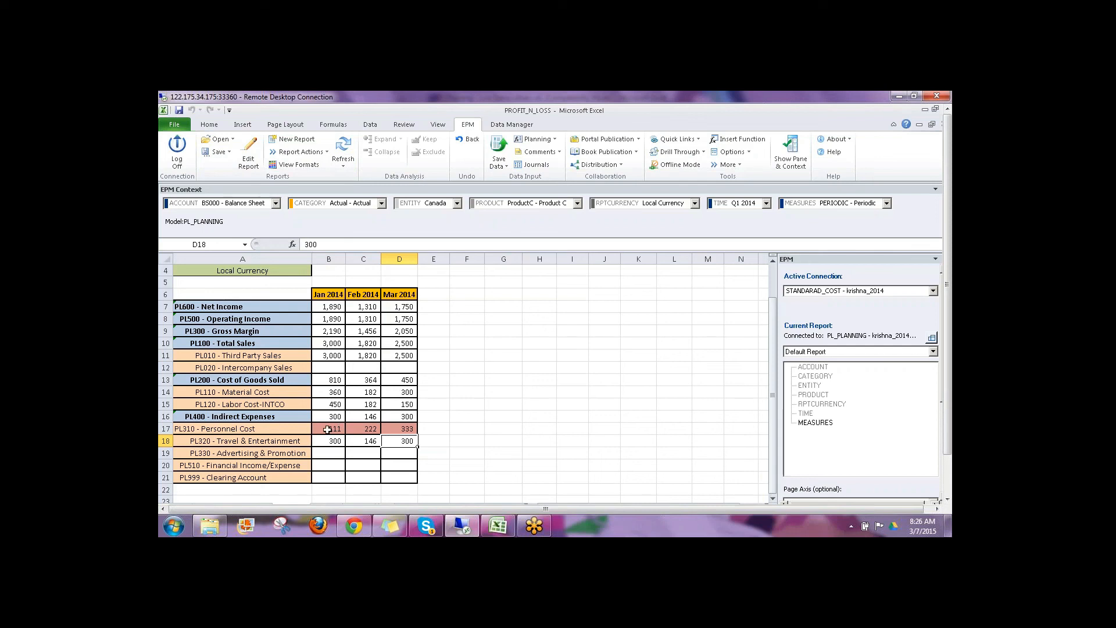
pyautogui.click(568, 353)
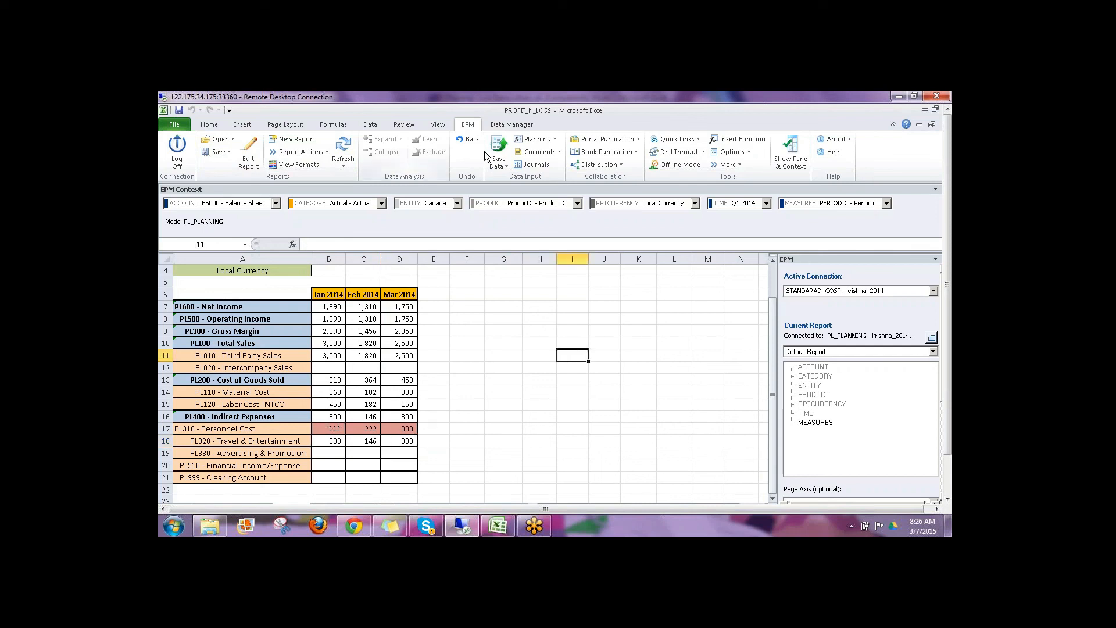
# - Save the personnel cost entries to the PL_PLANNING model and check the January 2014 Net Income
pyautogui.click(501, 145)
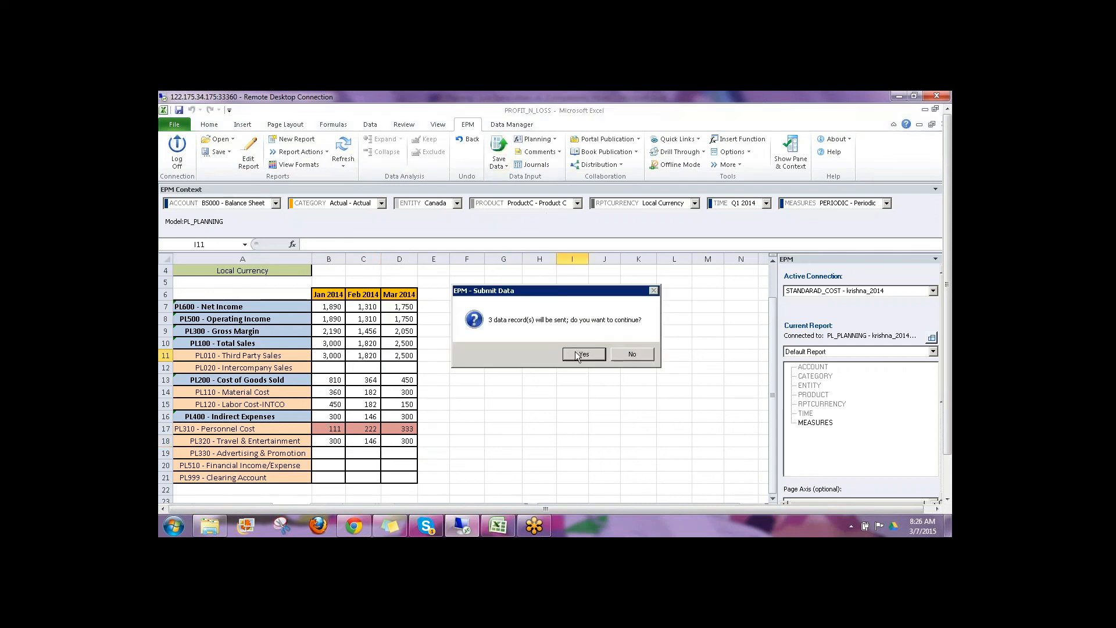
pyautogui.click(576, 352)
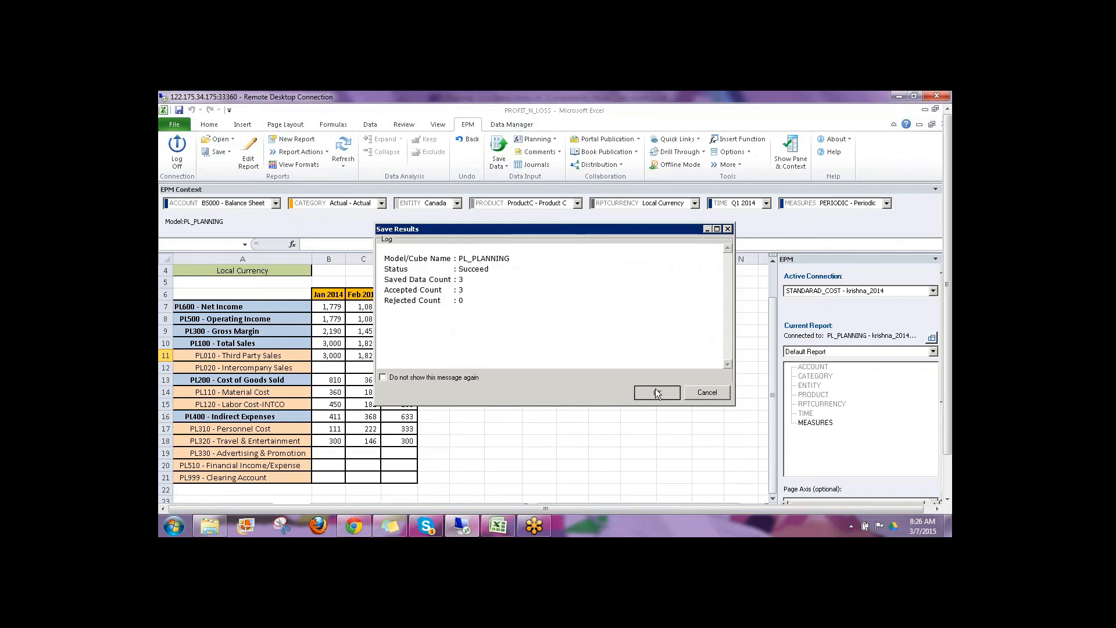
pyautogui.click(652, 393)
pyautogui.click(339, 307)
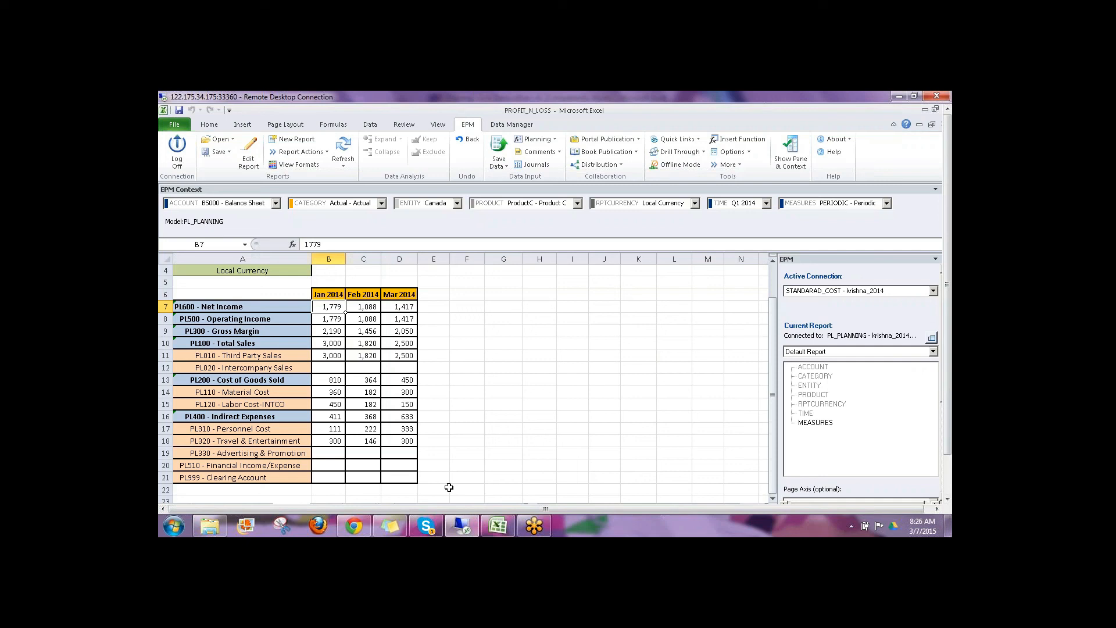
# - Switch to the Training - Live Demo others workbook and review the planning model flow diagram on Sheet2
pyautogui.click(497, 527)
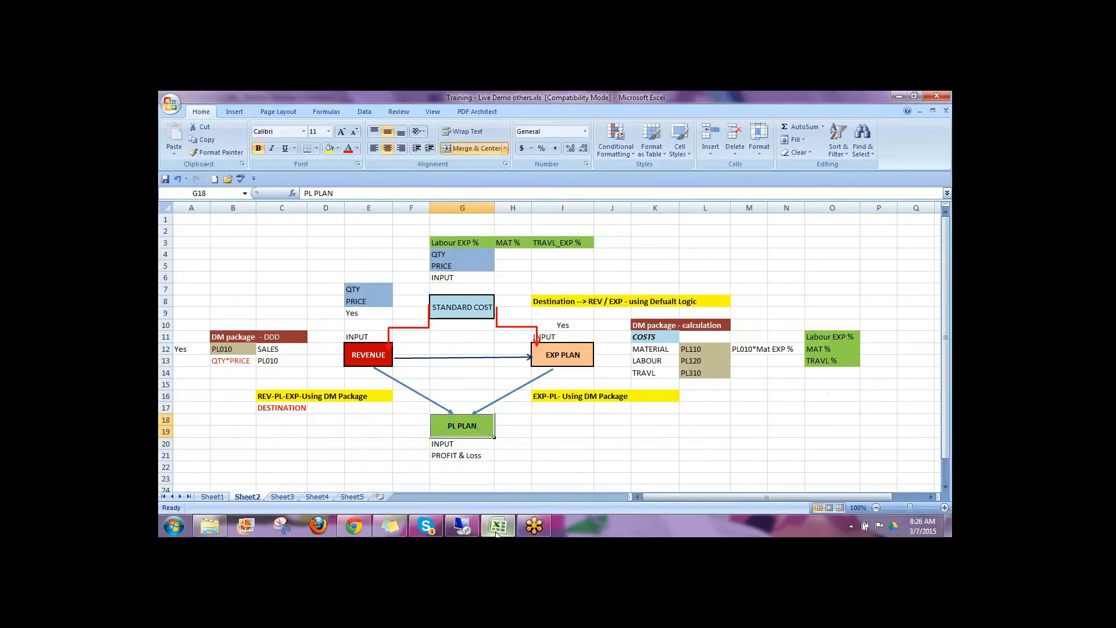
pyautogui.click(704, 443)
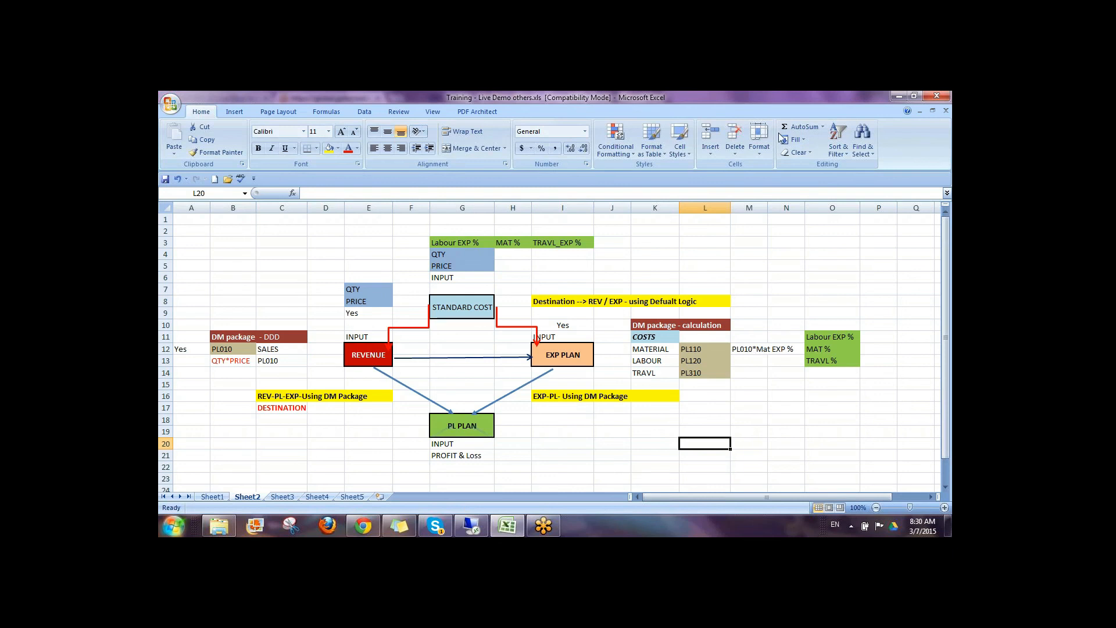
pyautogui.click(804, 99)
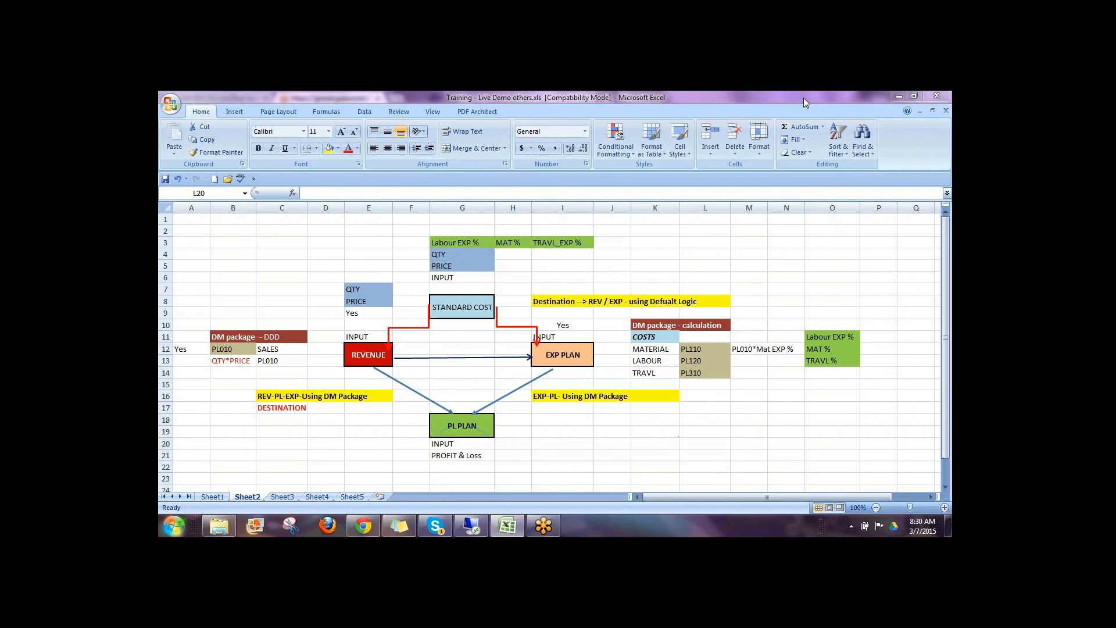
pyautogui.click(698, 251)
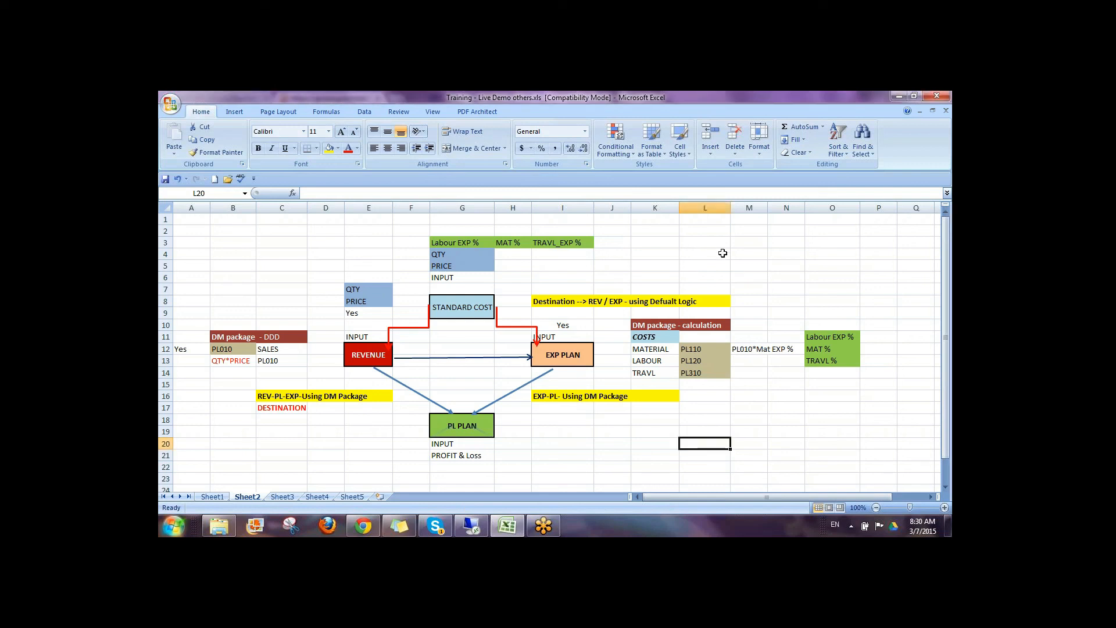
pyautogui.click(945, 394)
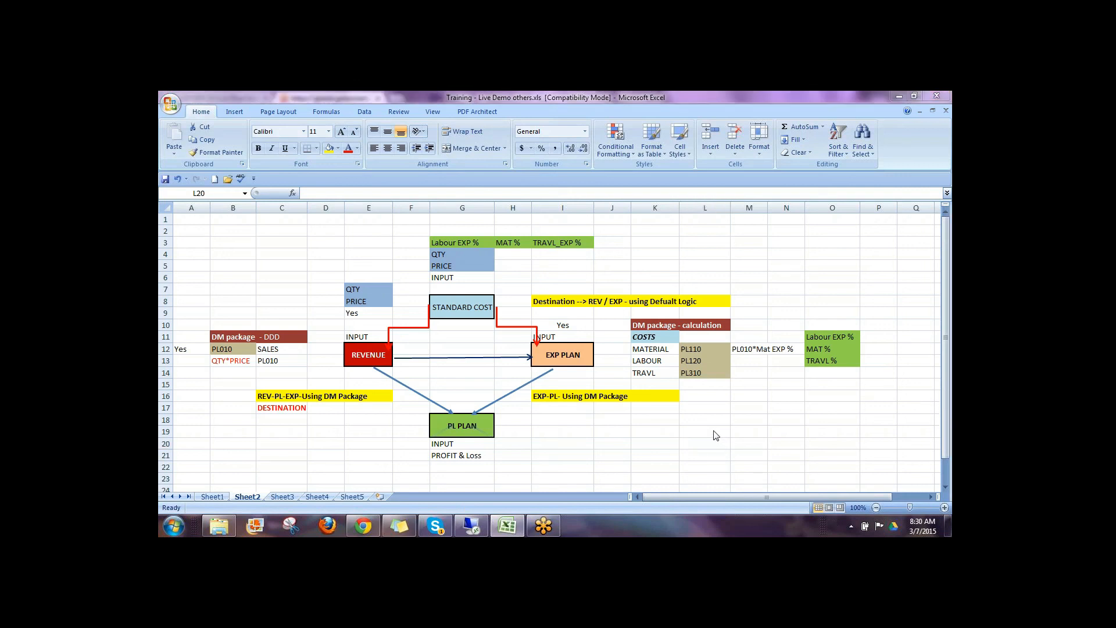
pyautogui.click(712, 441)
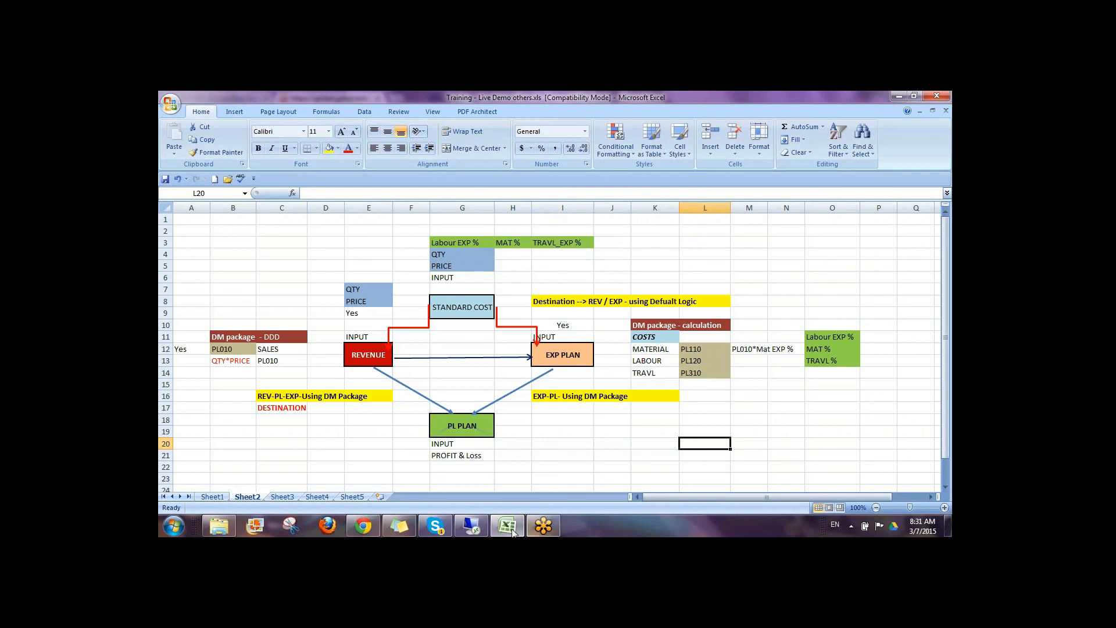
# - Switch back to the PROFIT_N_LOSS workbook in the Remote Desktop session
pyautogui.click(470, 527)
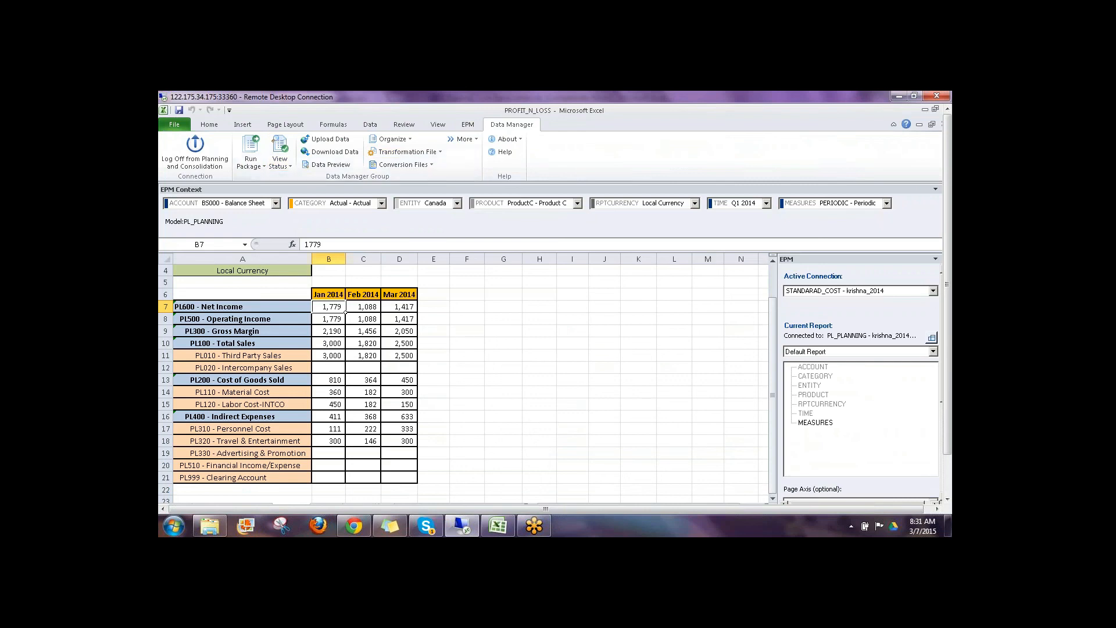
pyautogui.click(697, 341)
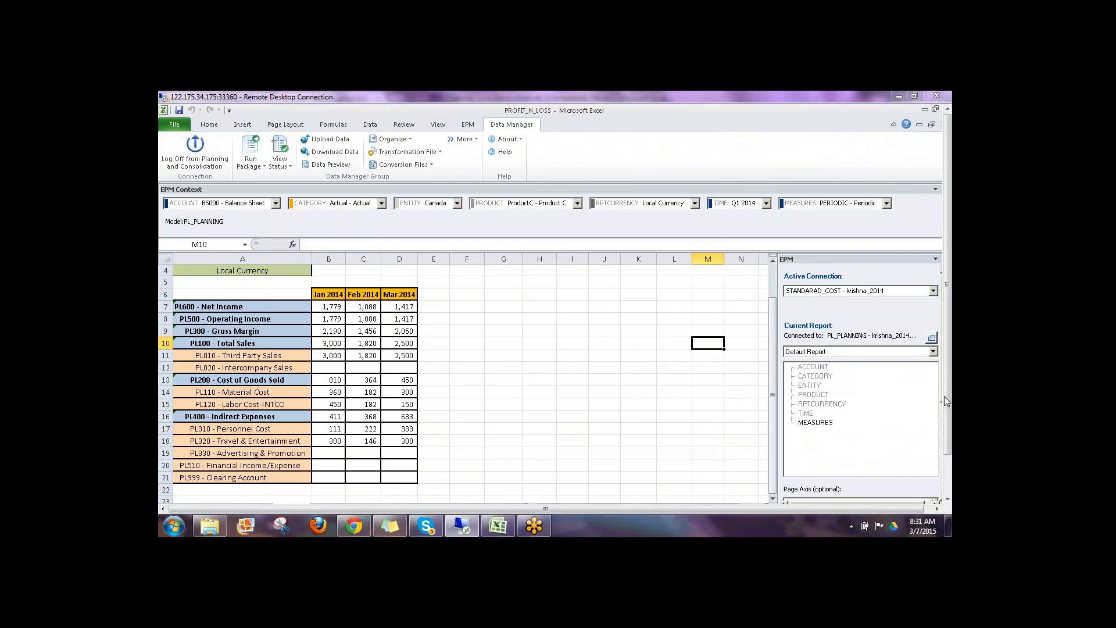
pyautogui.press('XF86AudioRaiseVolume')
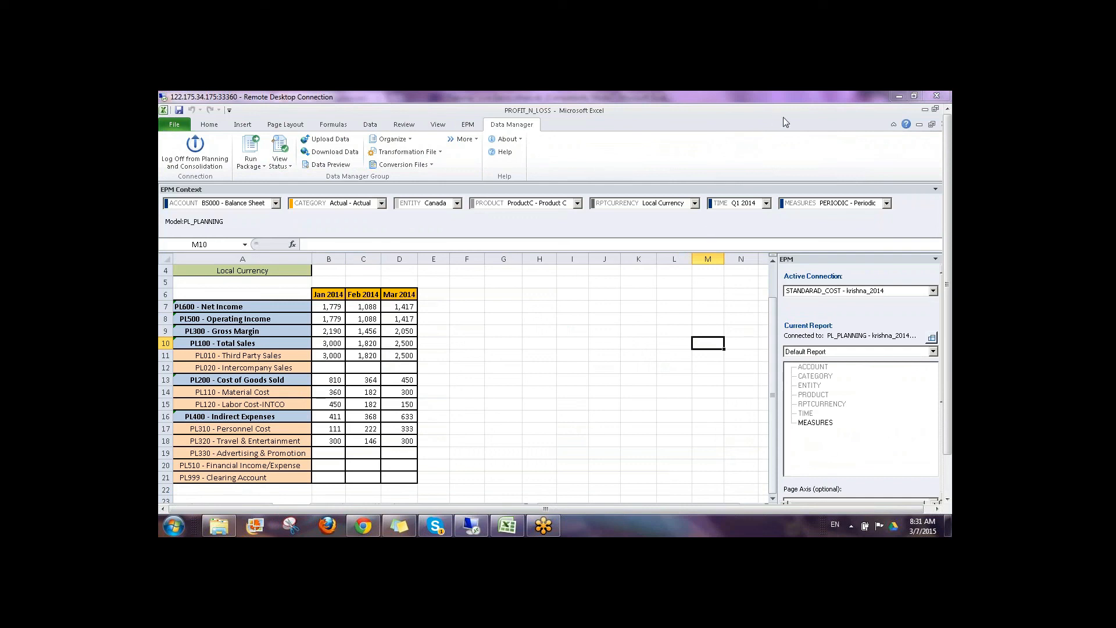
# - Open the package runner for the STANDARAD_COST model and examine the Financial Process and Data Management package groups
pyautogui.click(263, 167)
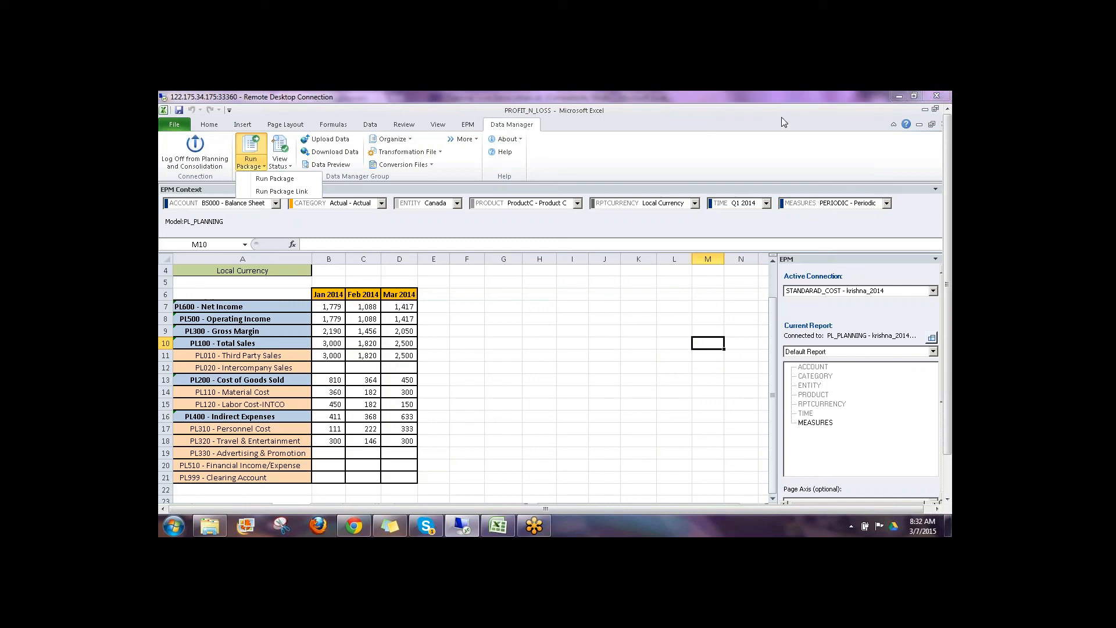
pyautogui.click(275, 180)
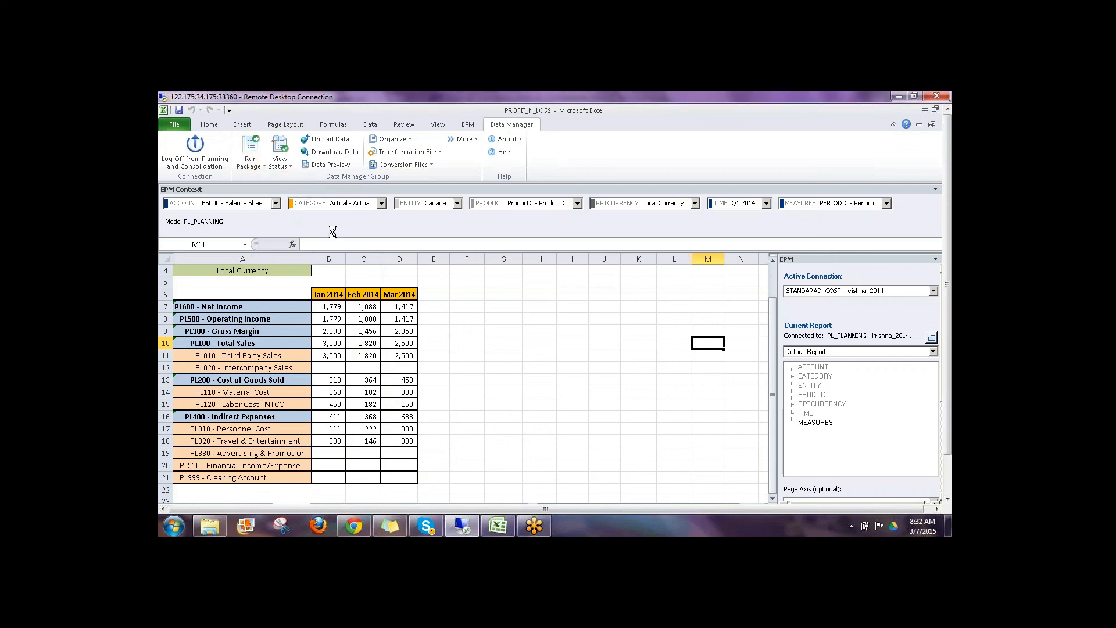
pyautogui.click(407, 247)
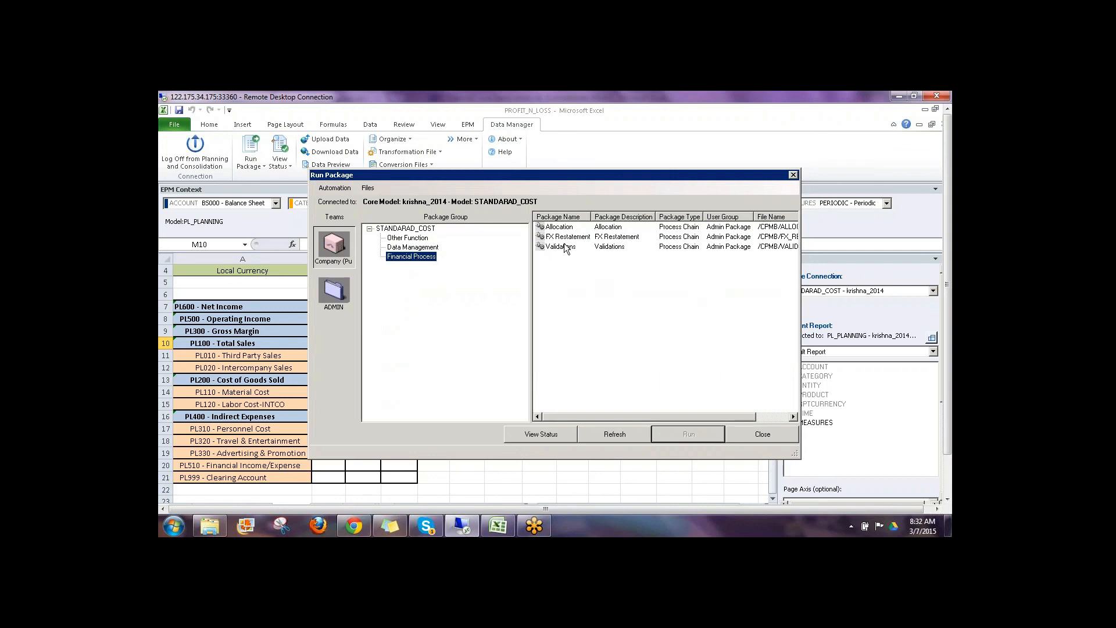
pyautogui.click(414, 249)
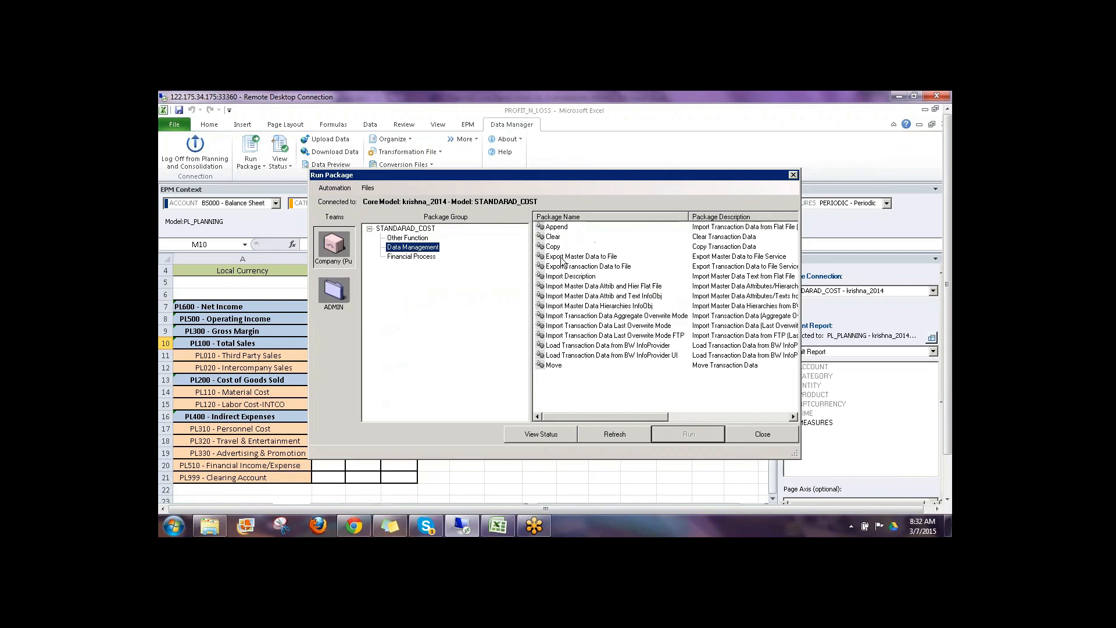
pyautogui.click(595, 316)
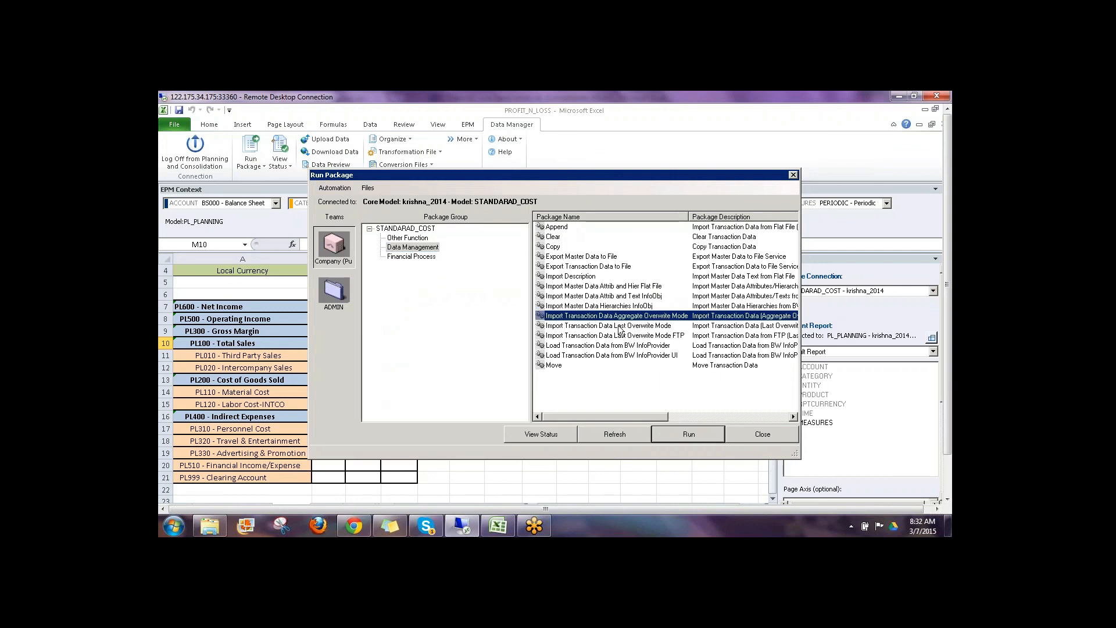
pyautogui.click(617, 326)
pyautogui.click(679, 436)
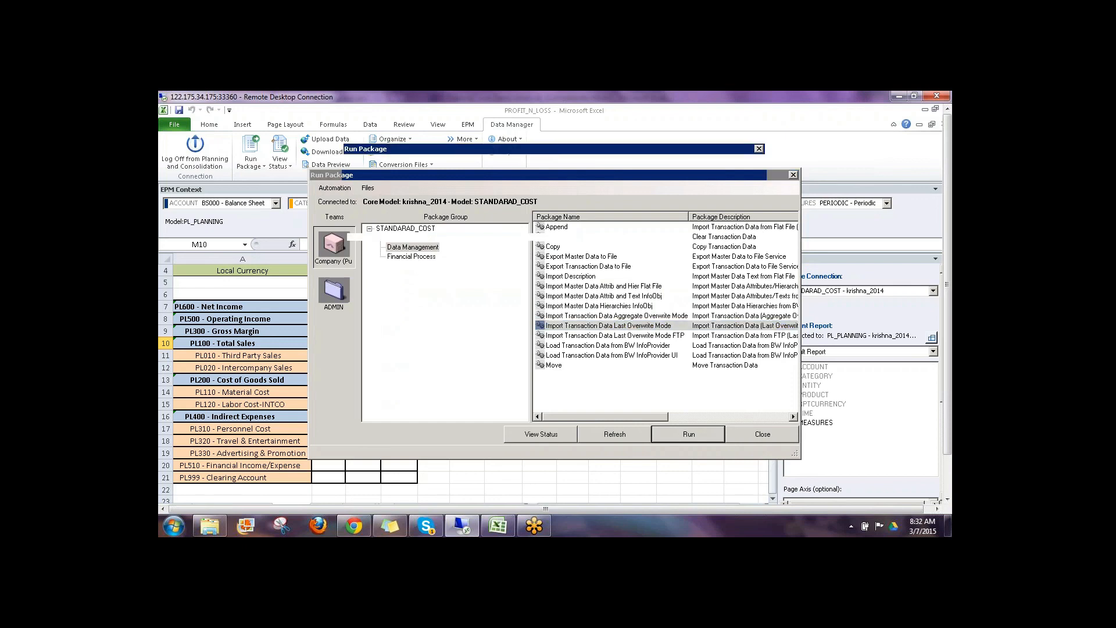
pyautogui.click(728, 474)
# - Start the REV_CALC package from Other Function for Actual, FR and 2014.01 to 2014.03, and continue to its scheduling options
pyautogui.click(410, 239)
pyautogui.click(568, 258)
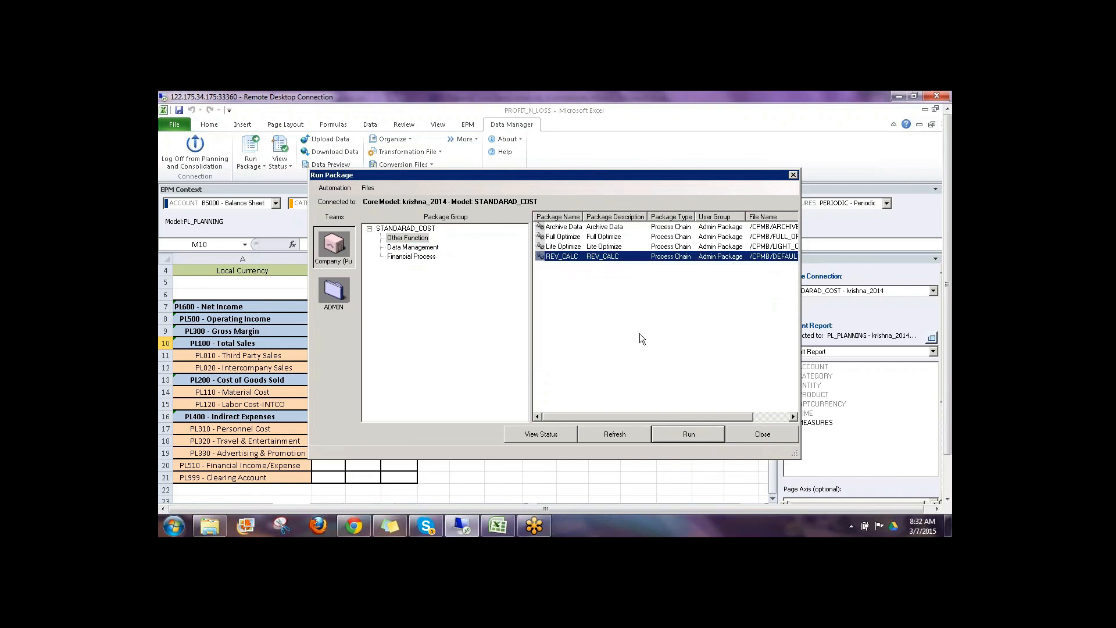
pyautogui.click(673, 434)
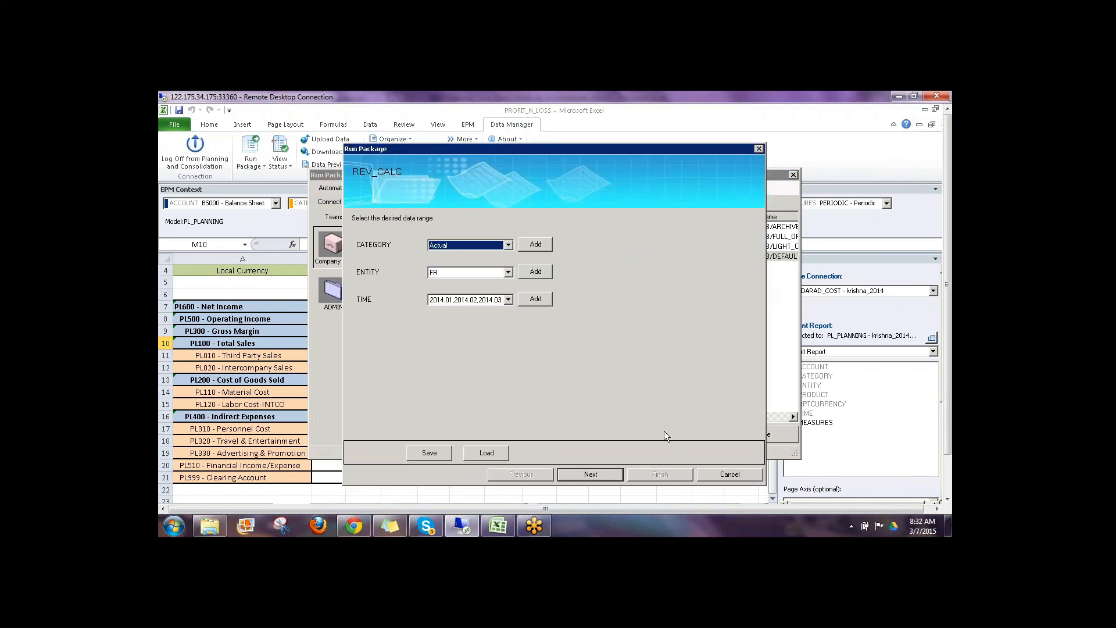
pyautogui.click(585, 474)
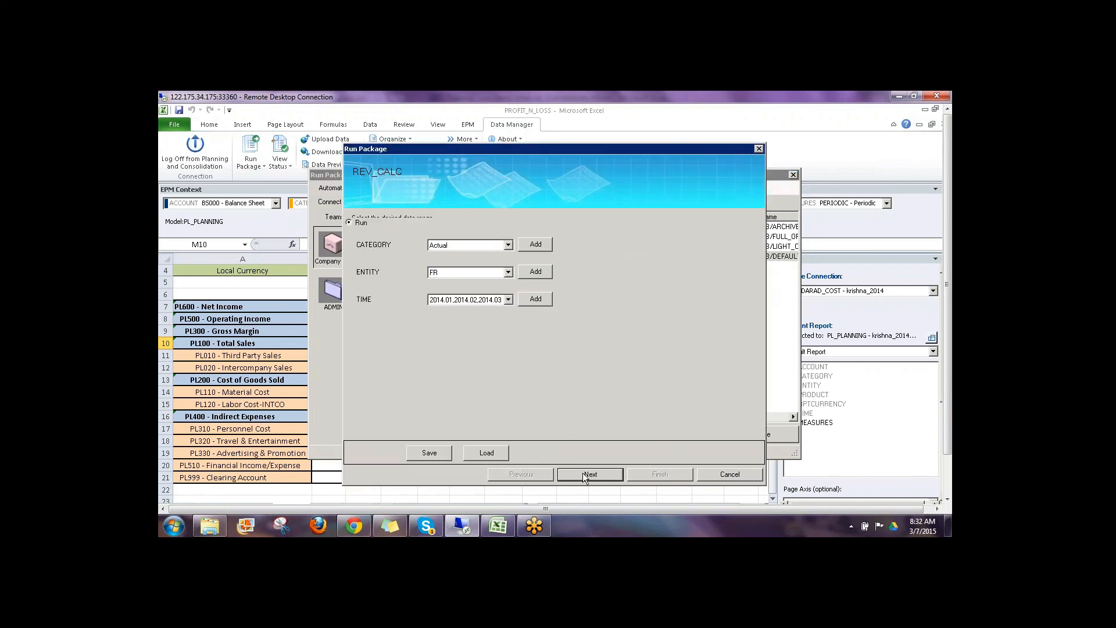
pyautogui.click(370, 233)
pyautogui.click(590, 475)
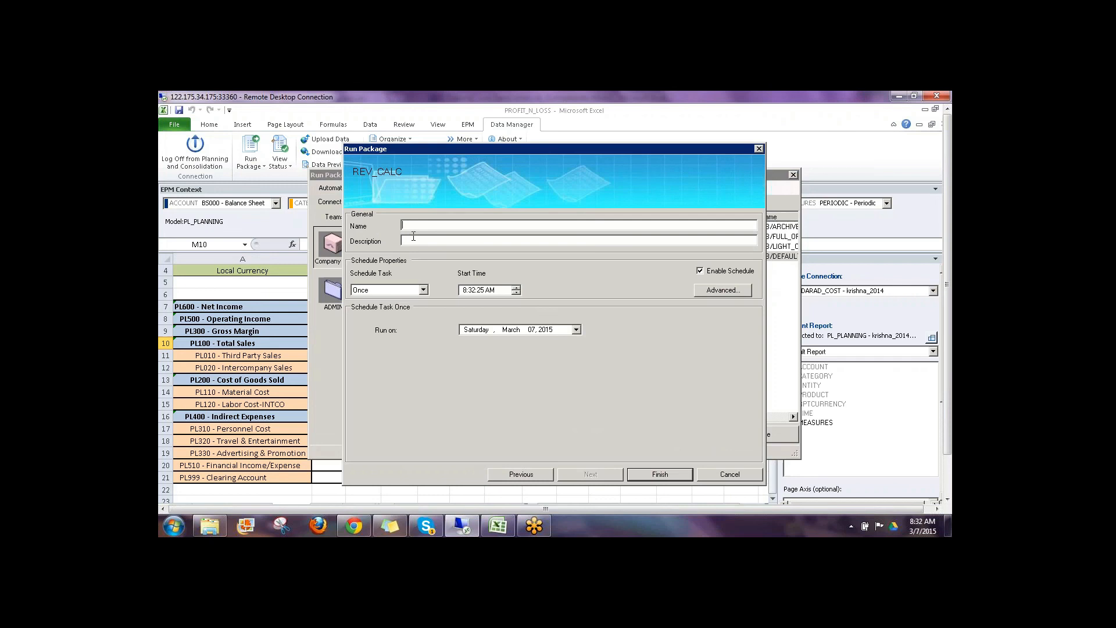
# - Examine the schedule task frequencies, start time and run date settings for the REV_CALC package
pyautogui.click(398, 292)
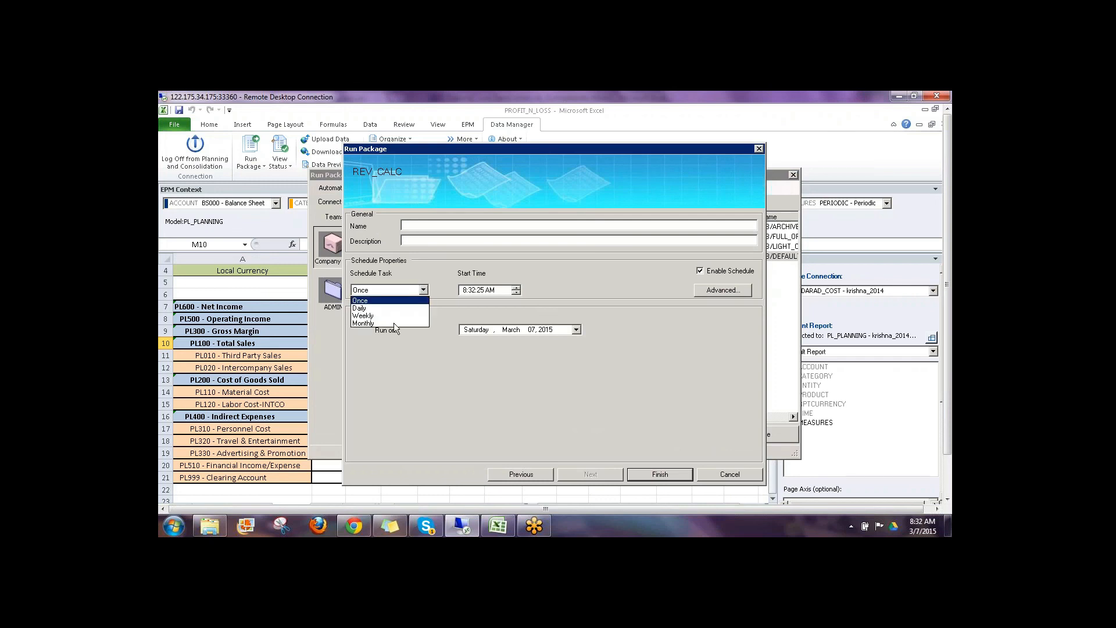
pyautogui.click(517, 291)
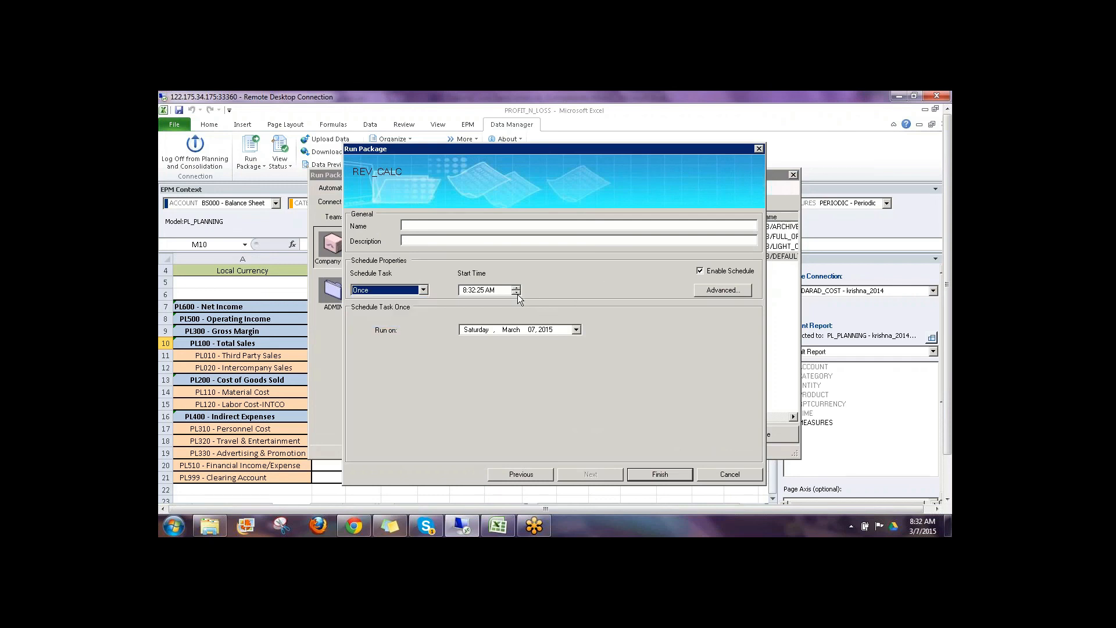
pyautogui.click(514, 330)
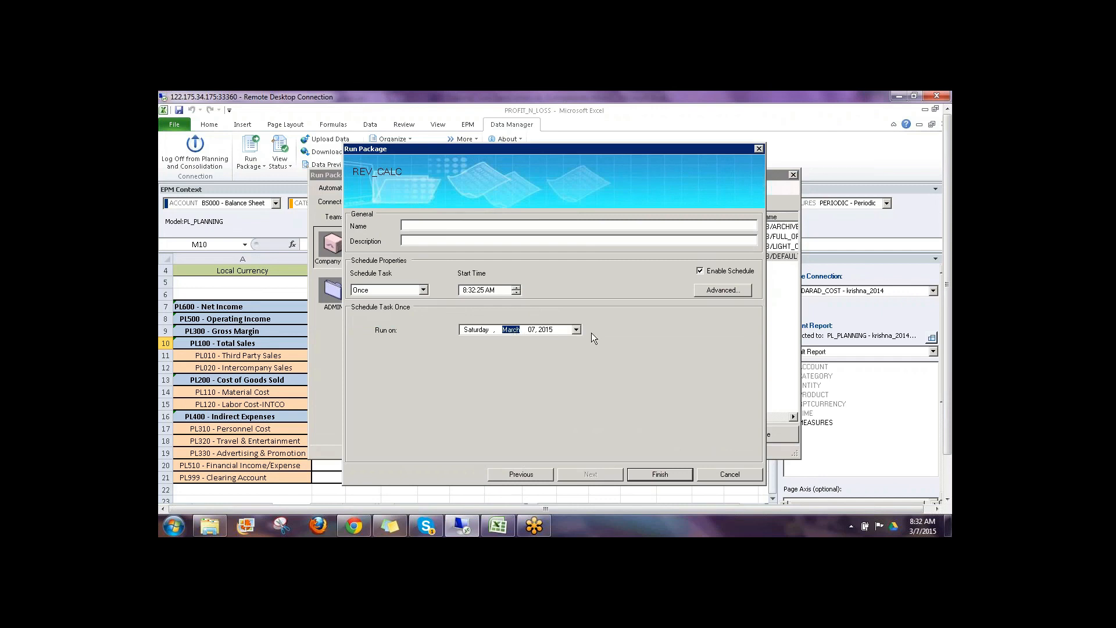
pyautogui.click(576, 331)
pyautogui.click(576, 331)
# - Examine the advanced schedule options for start date, end date and repeat interval, and close them without changes
pyautogui.click(730, 291)
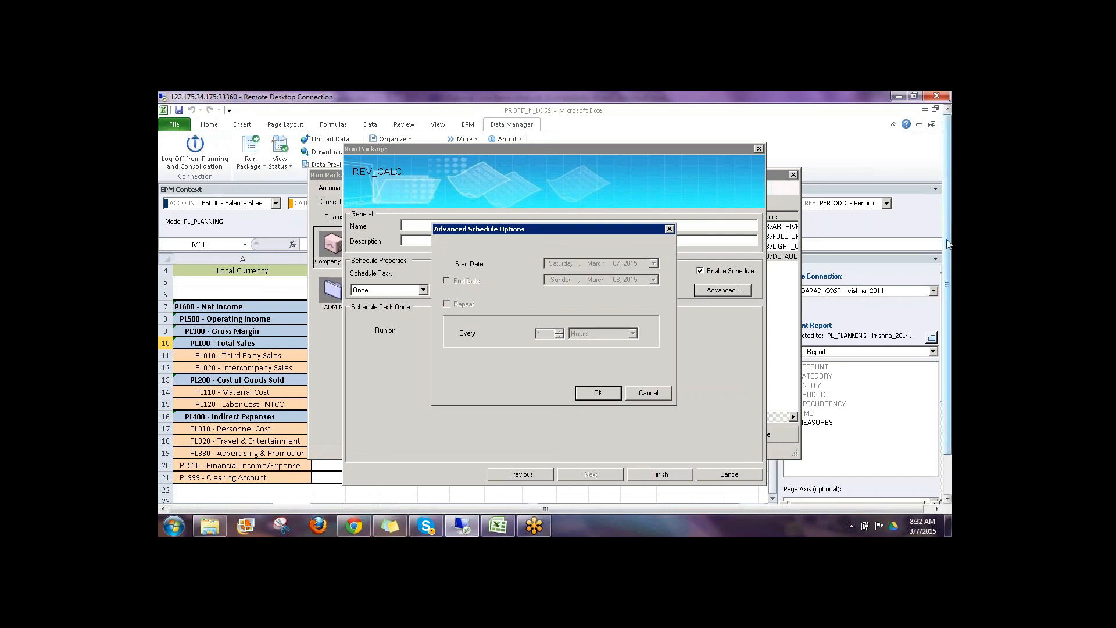
pyautogui.click(857, 270)
pyautogui.moveTo(444, 236)
pyautogui.mouseDown()
pyautogui.moveTo(613, 244)
pyautogui.moveTo(488, 242)
pyautogui.mouseUp()
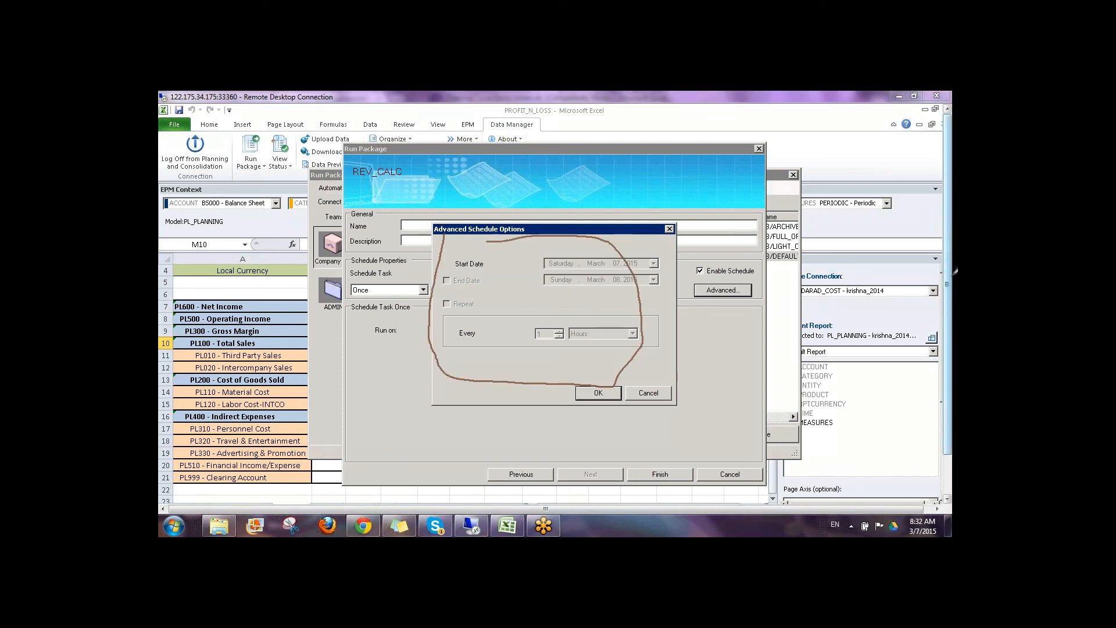
pyautogui.click(947, 239)
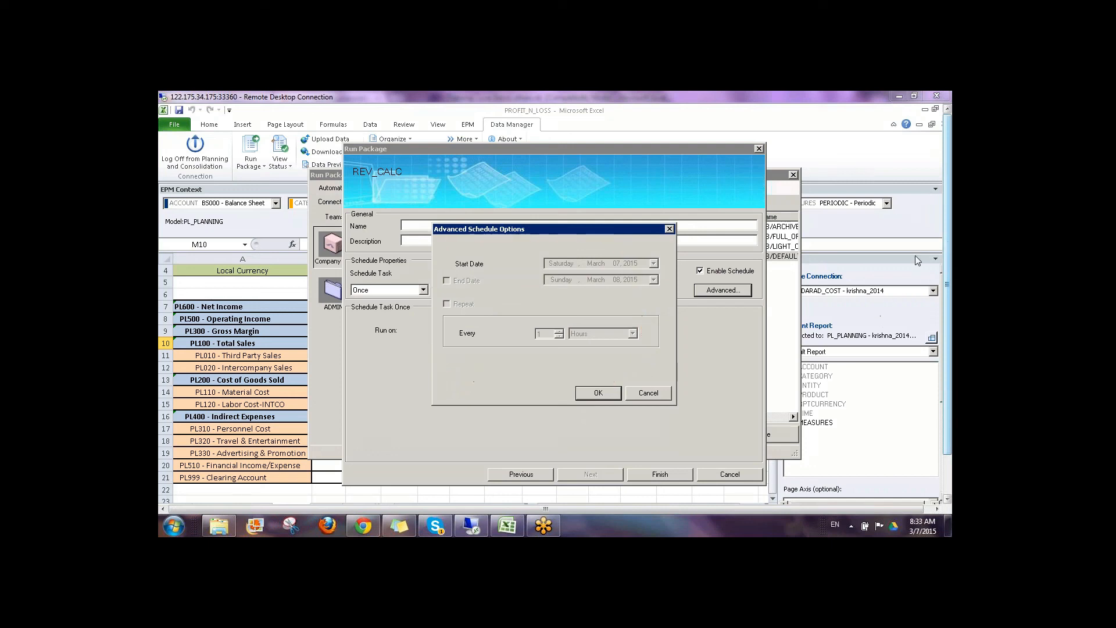
pyautogui.click(639, 391)
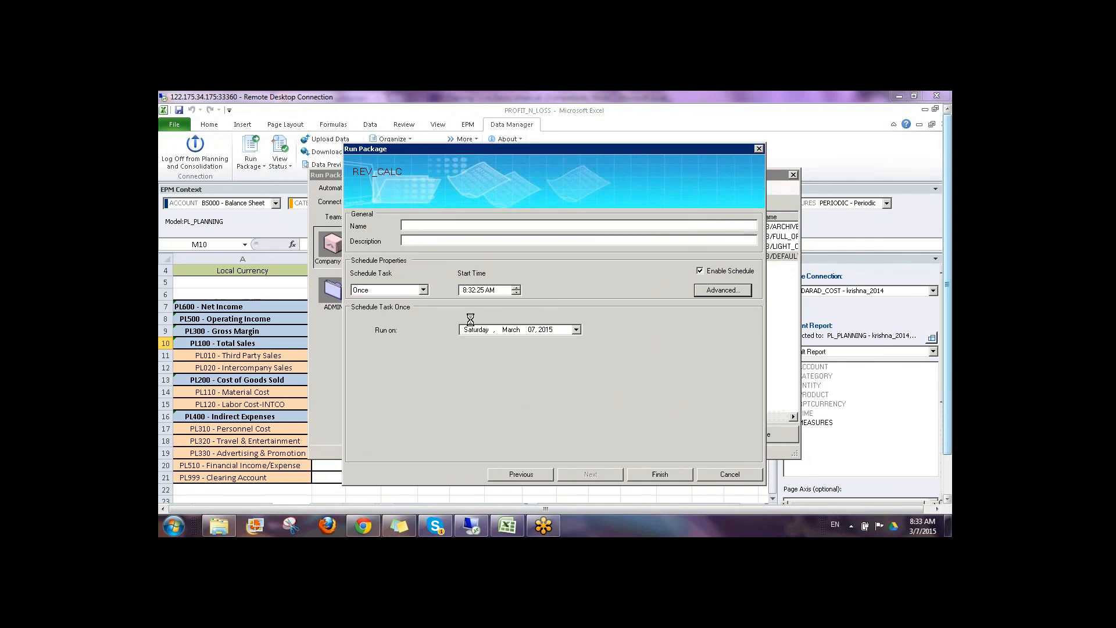
# - Review the schedule frequency and run date choices again, cancel the REV_CALC run and close the package runner
pyautogui.click(423, 291)
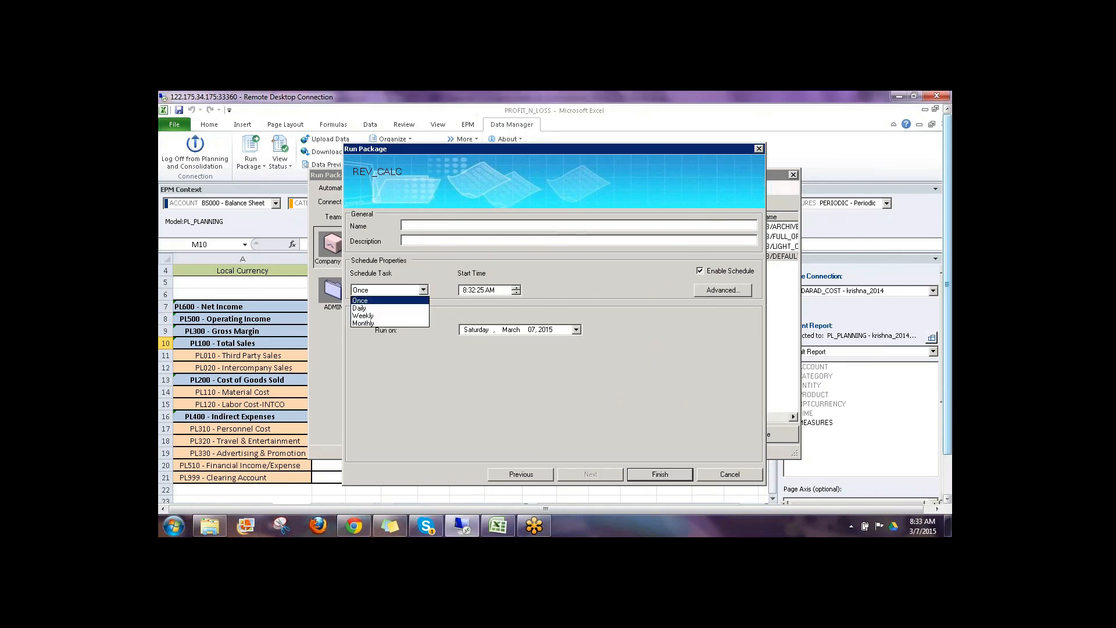
pyautogui.click(420, 297)
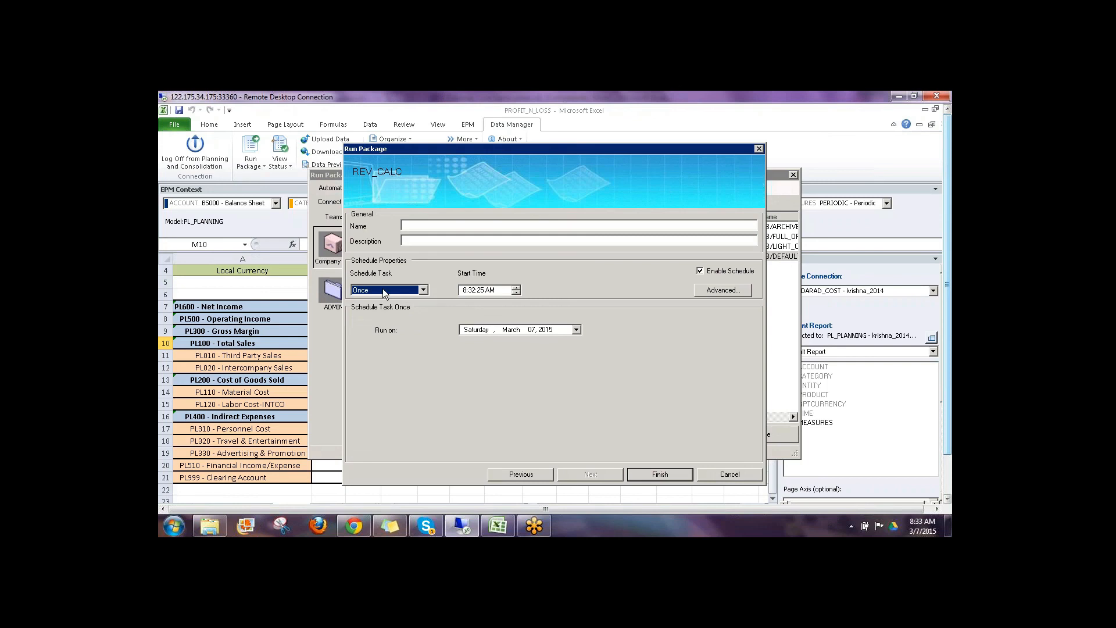
pyautogui.click(576, 330)
pyautogui.click(575, 329)
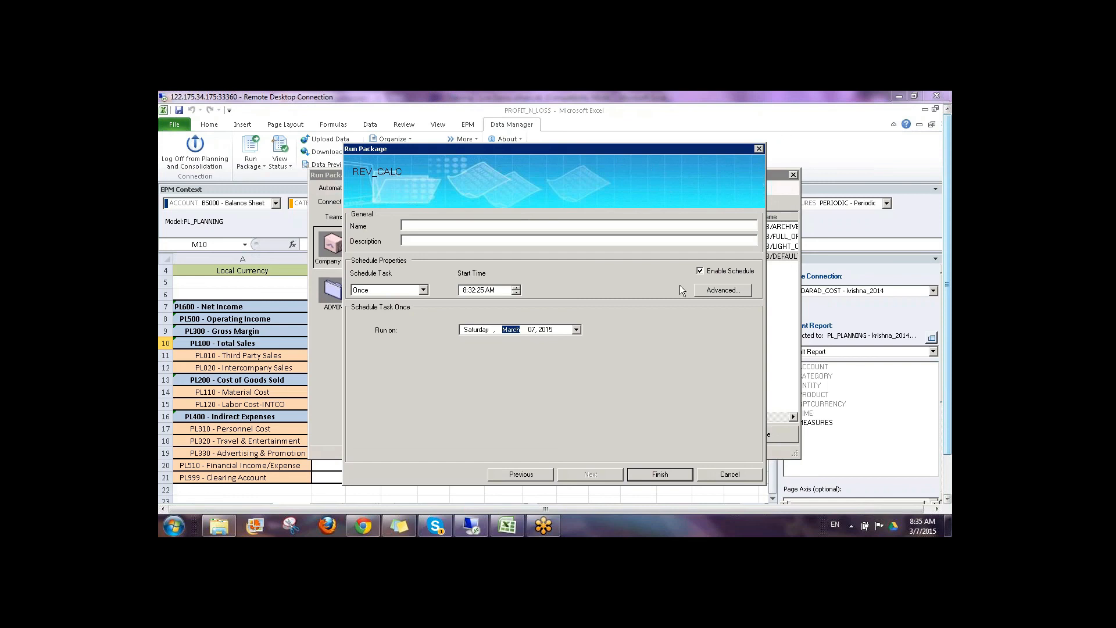
pyautogui.click(727, 475)
pyautogui.click(742, 431)
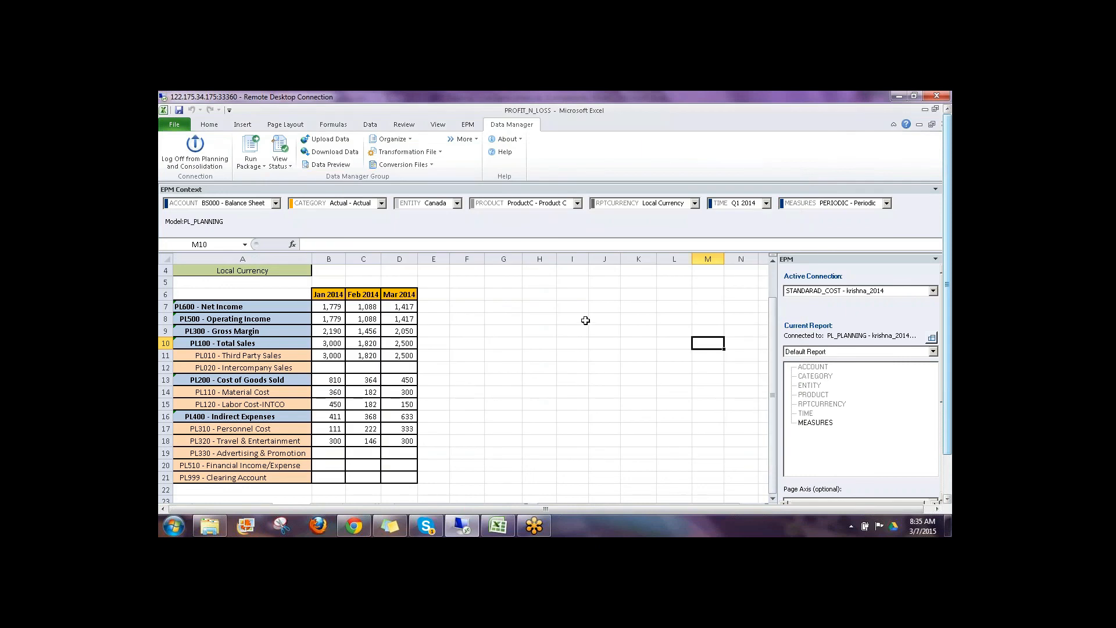
pyautogui.click(540, 312)
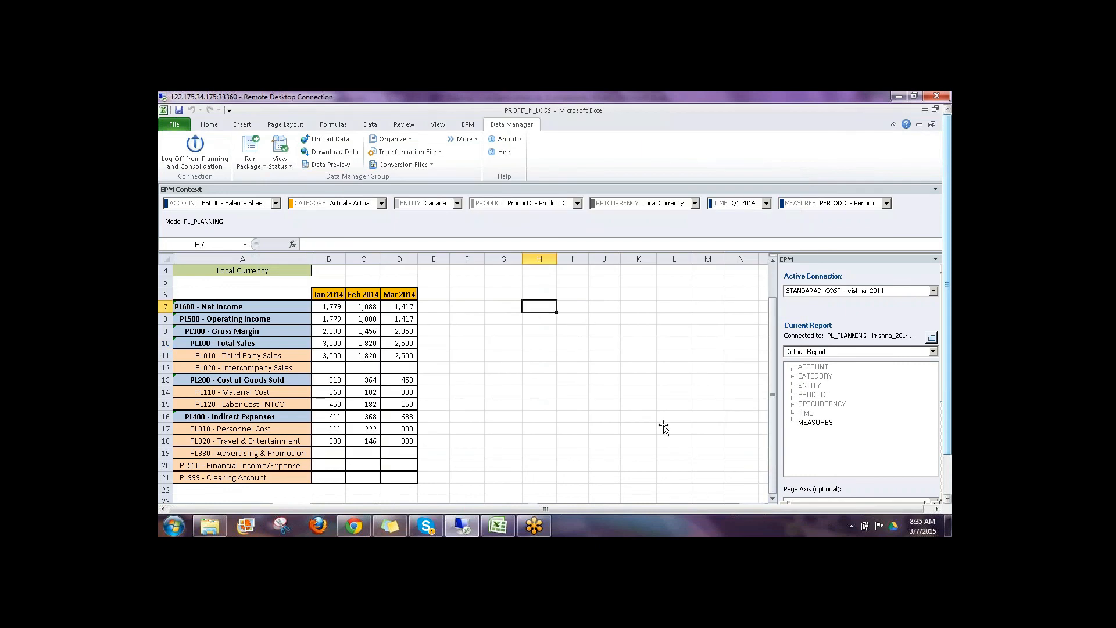